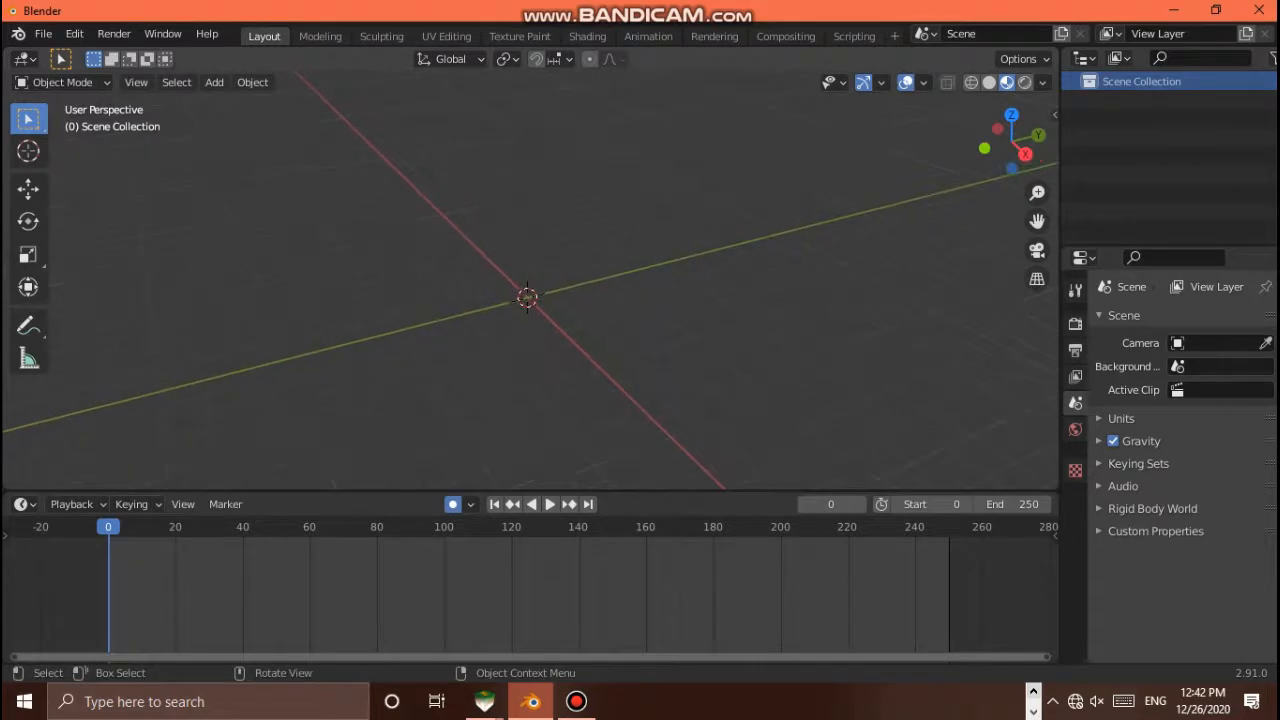
Set the animation's end frame to 23 and the active keying set to Location, Rotation & Scale
drag(1034, 137, 1029, 114)
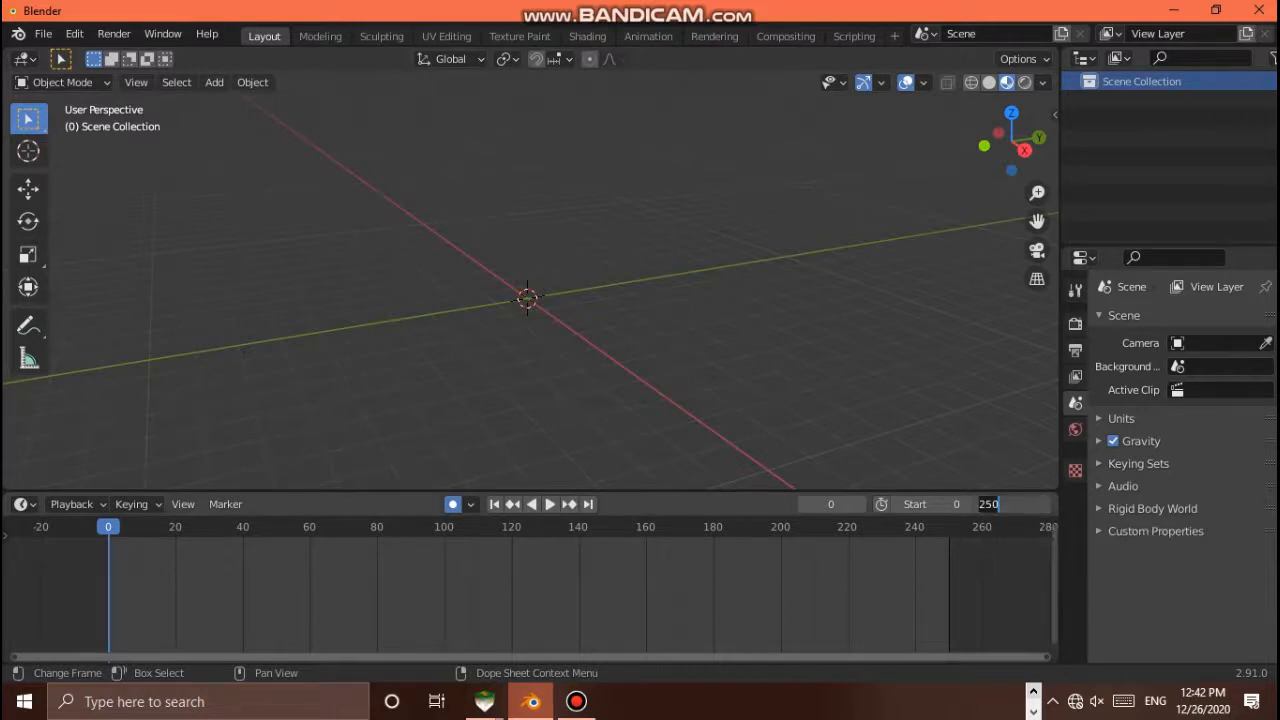
key(Return)
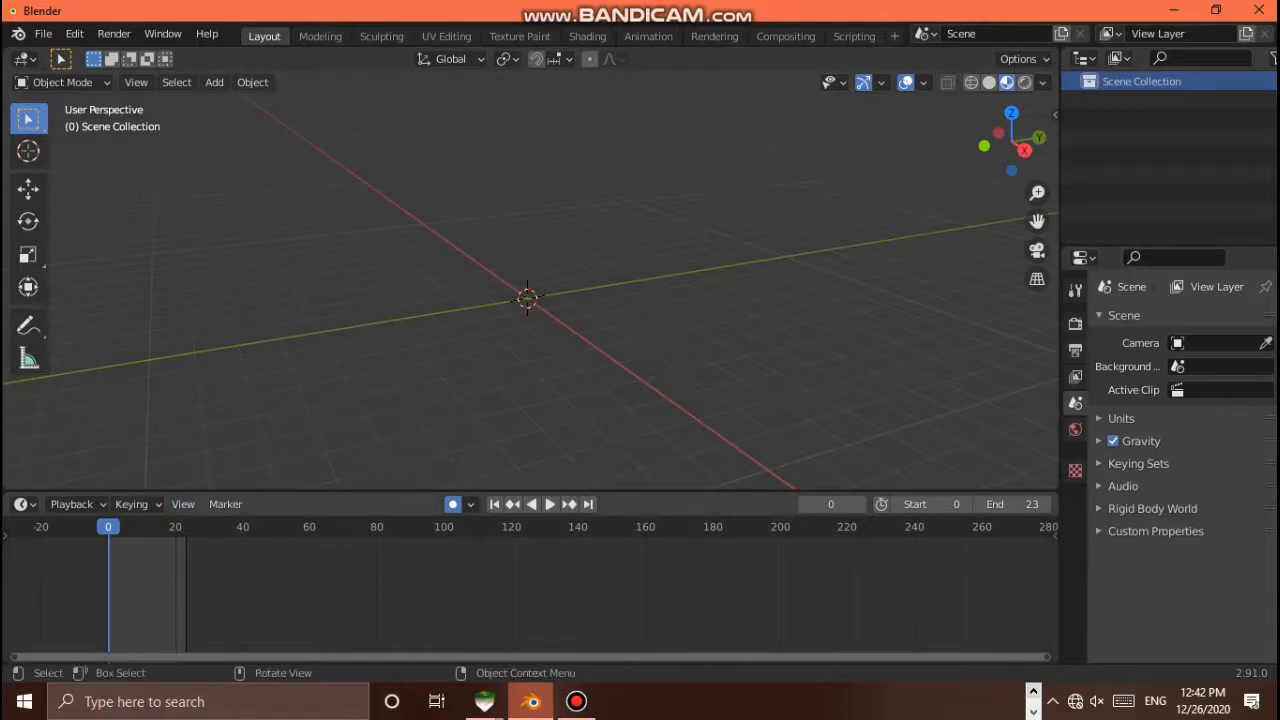
click(131, 504)
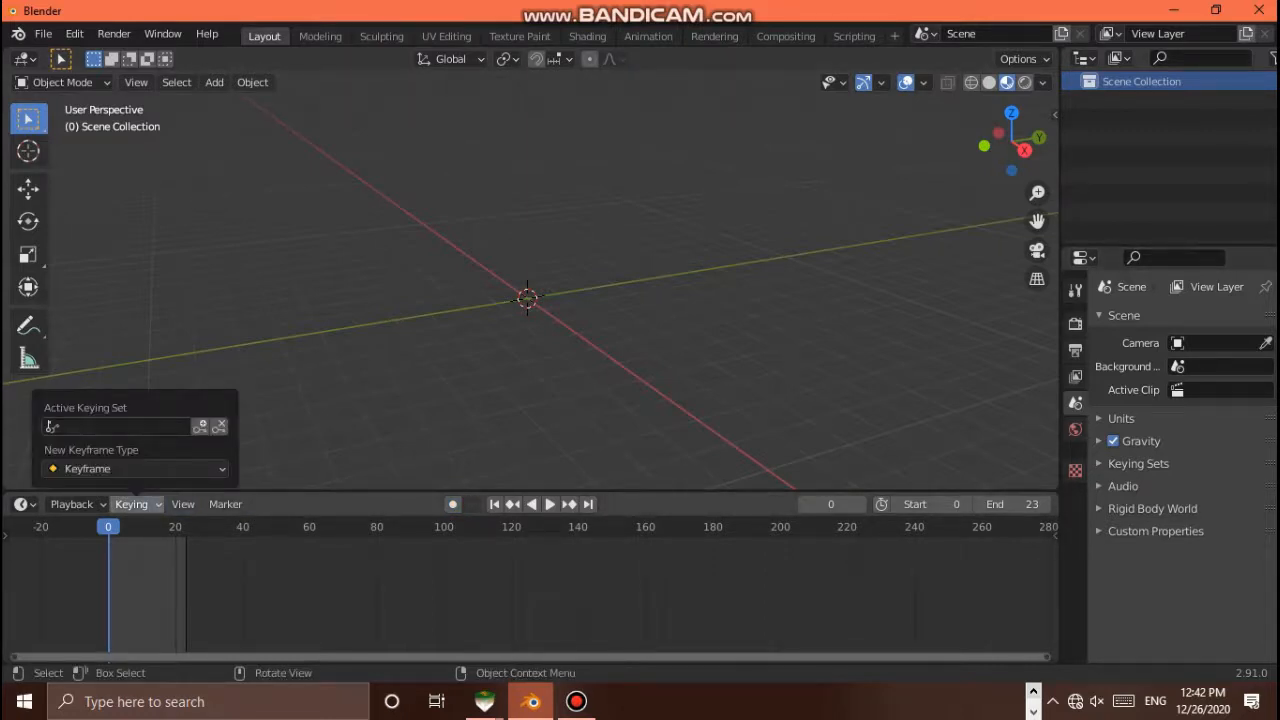
click(50, 426)
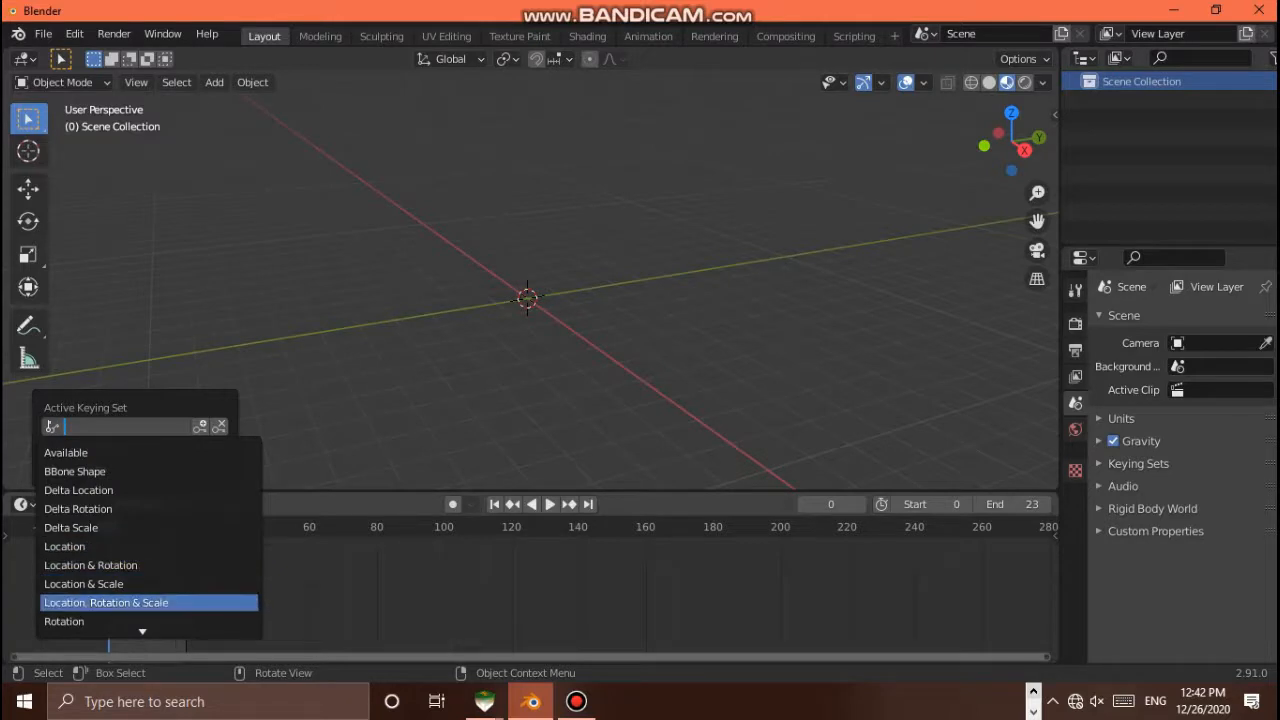
key(Return)
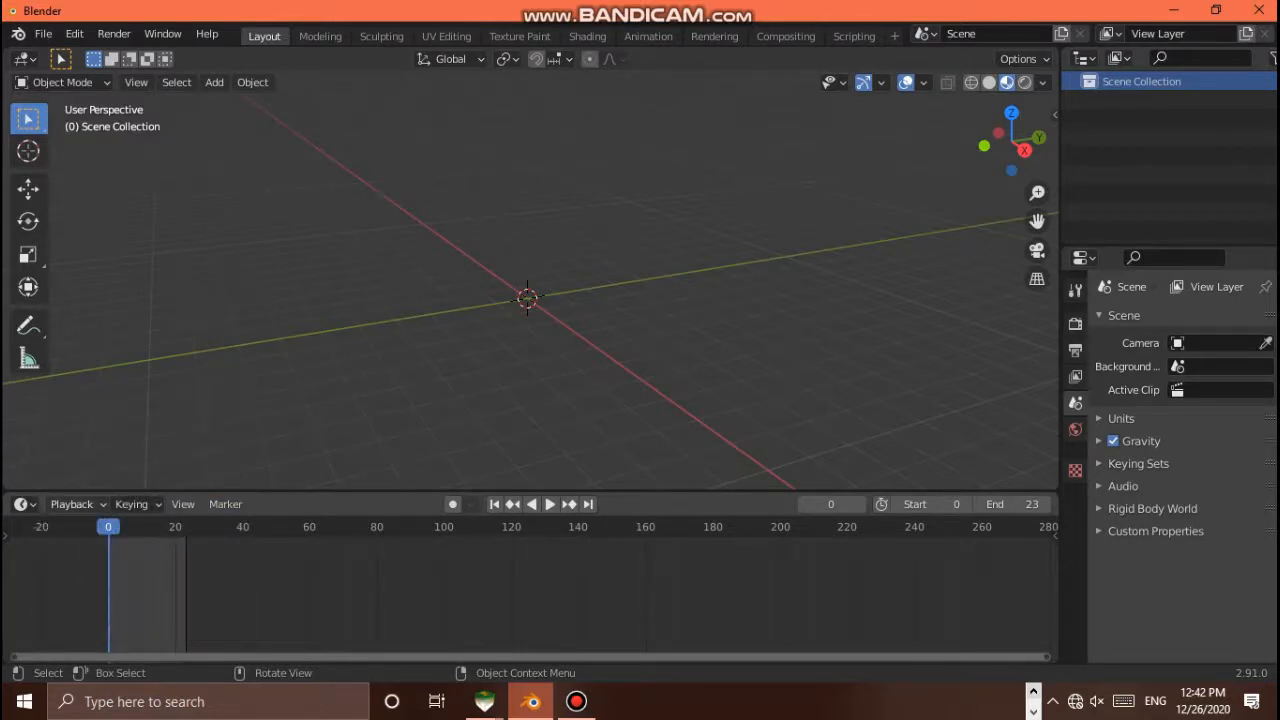
Set the timeline's playback audio synchronisation to AV-sync
click(71, 504)
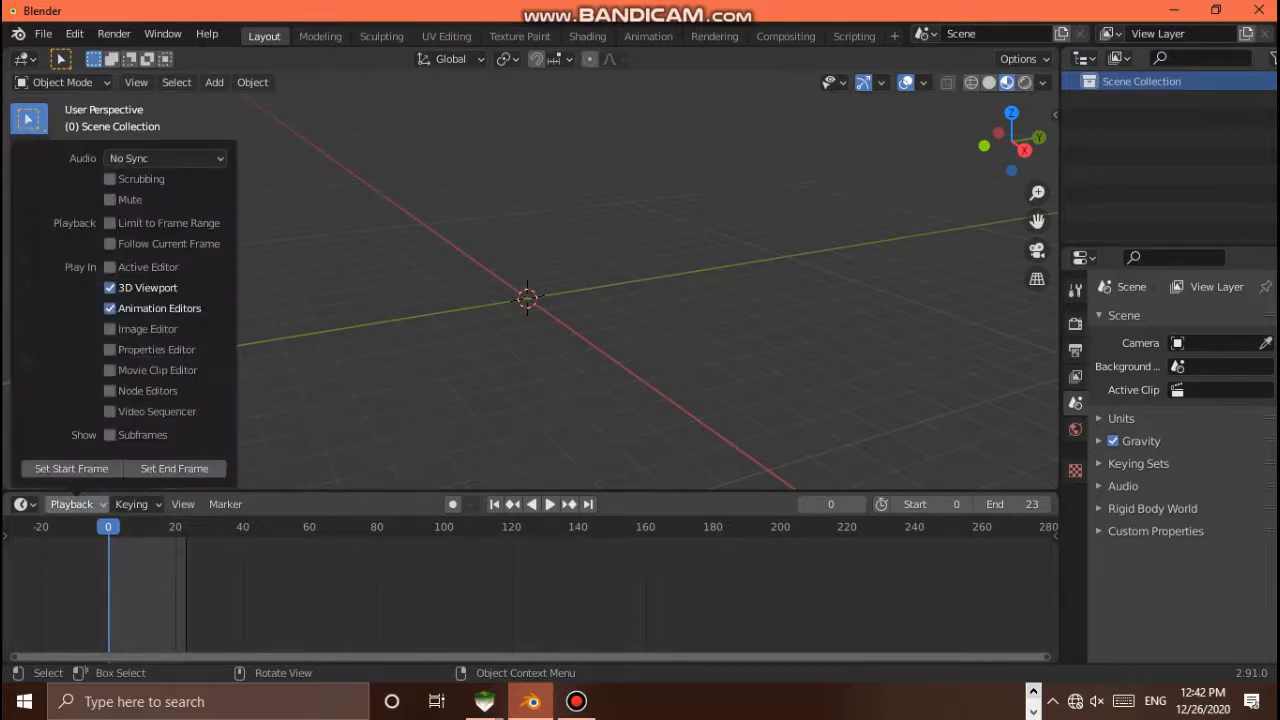
click(165, 158)
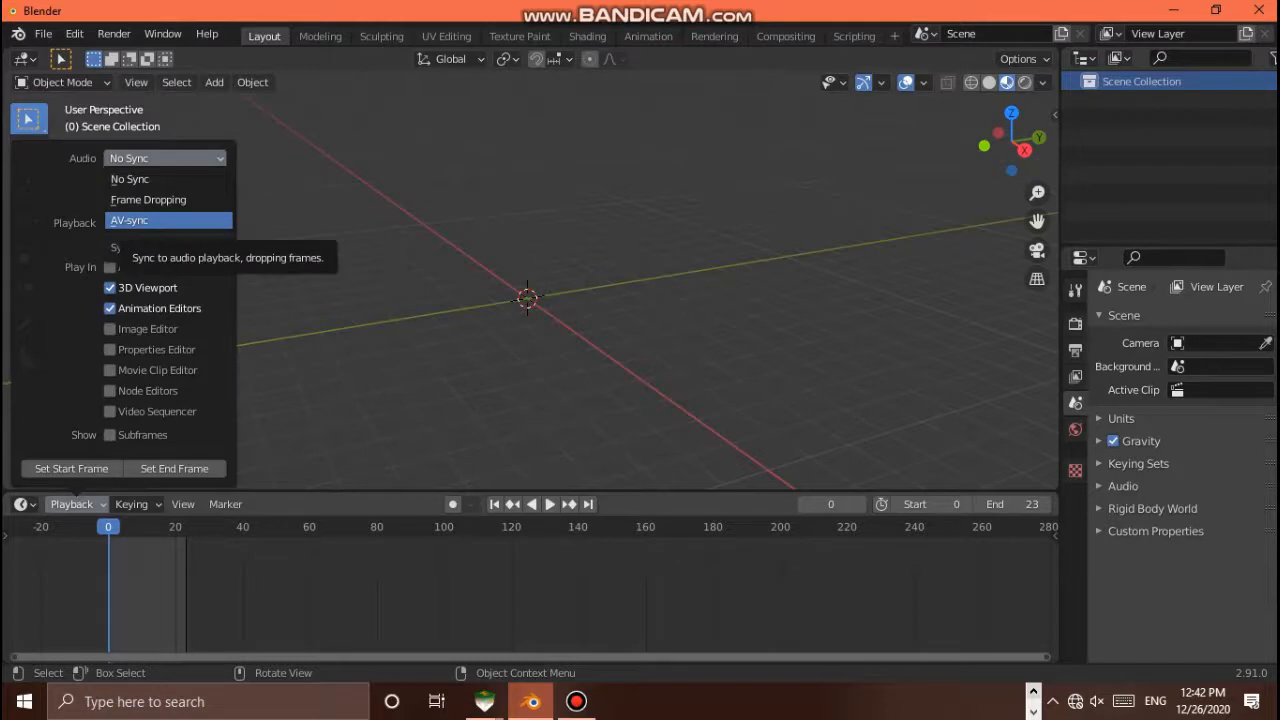
click(169, 220)
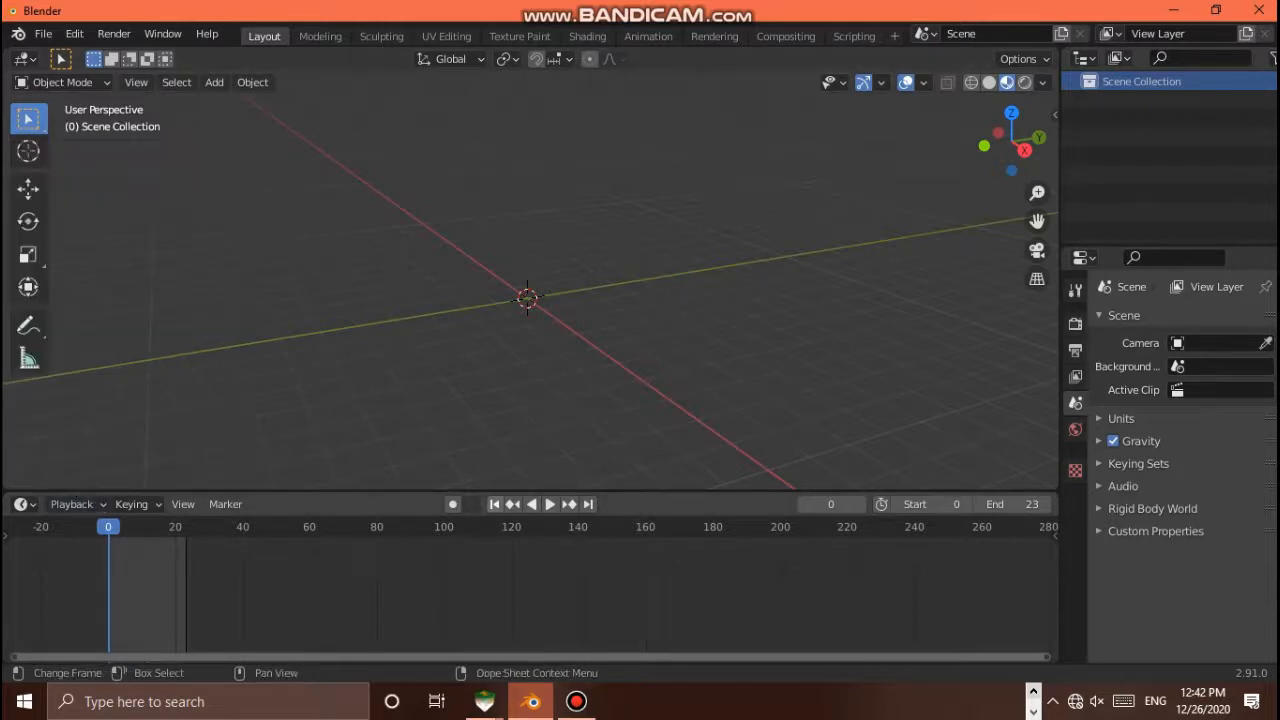
Try to append from the Collection folder of Rig - BPS v3.blend without selecting an entry
scroll(530, 270, down, 2)
scroll(530, 270, up, 5)
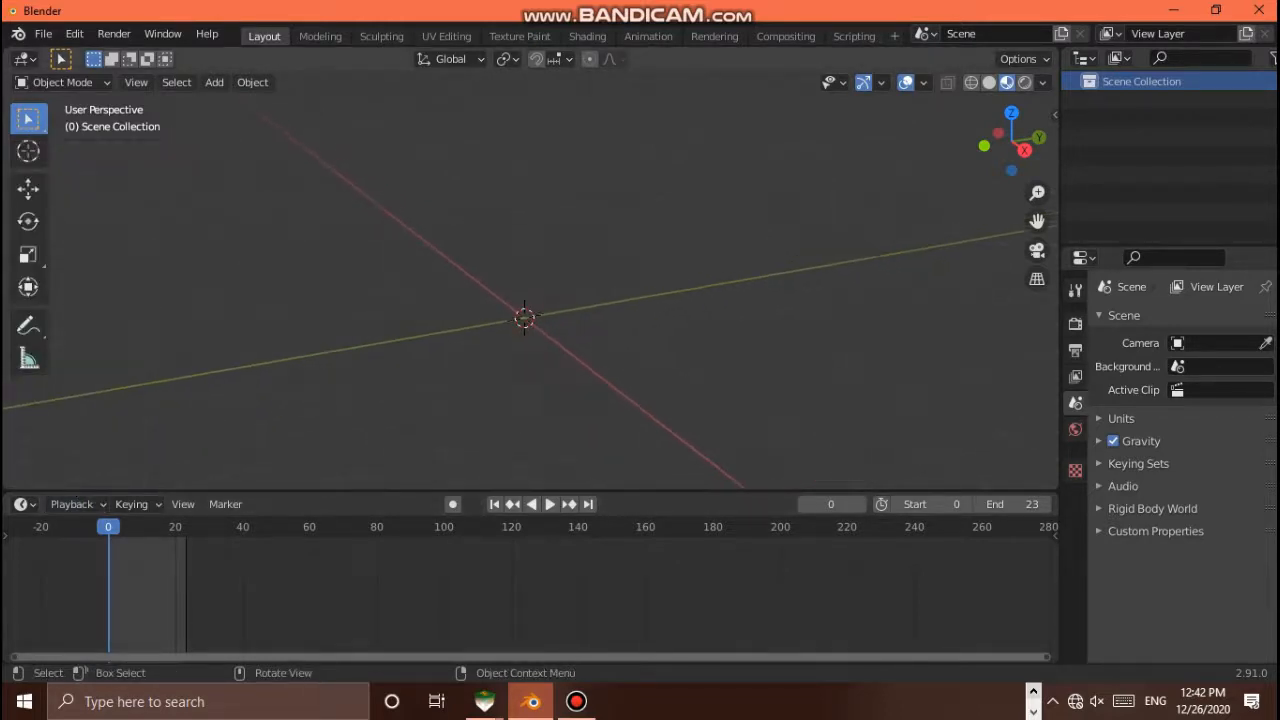
scroll(530, 280, up, 4)
scroll(530, 280, down, 8)
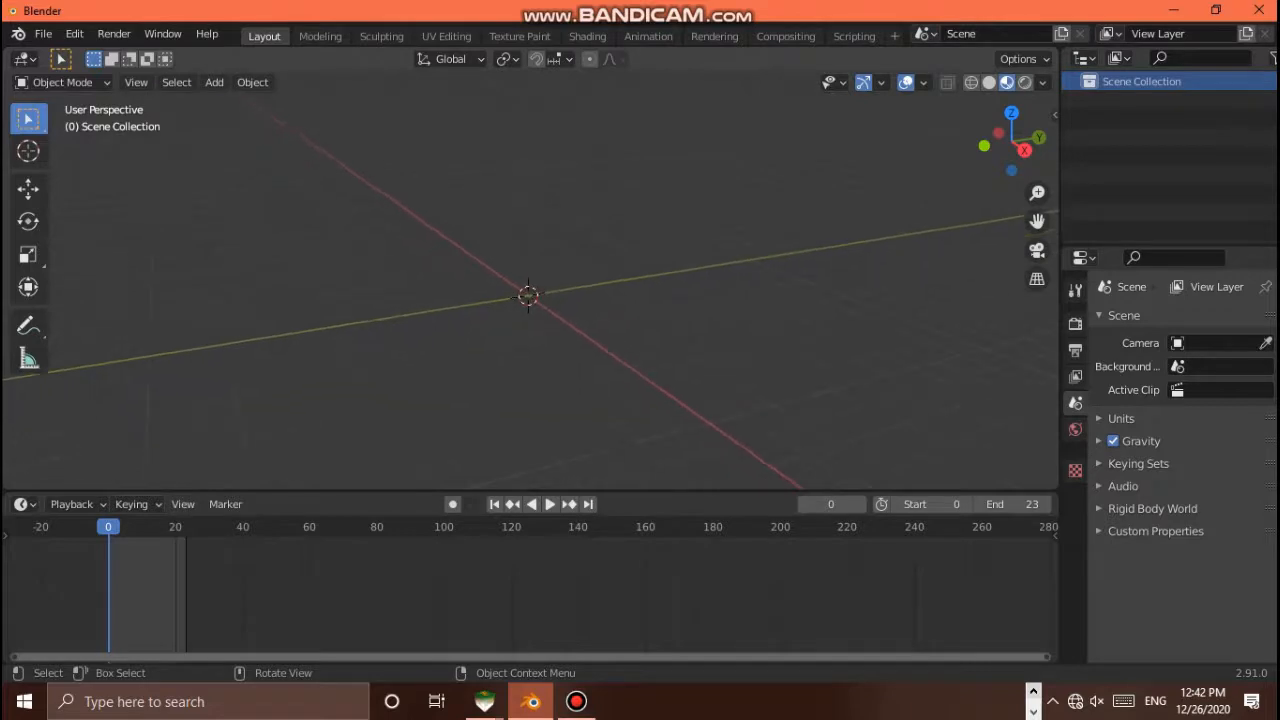
click(43, 33)
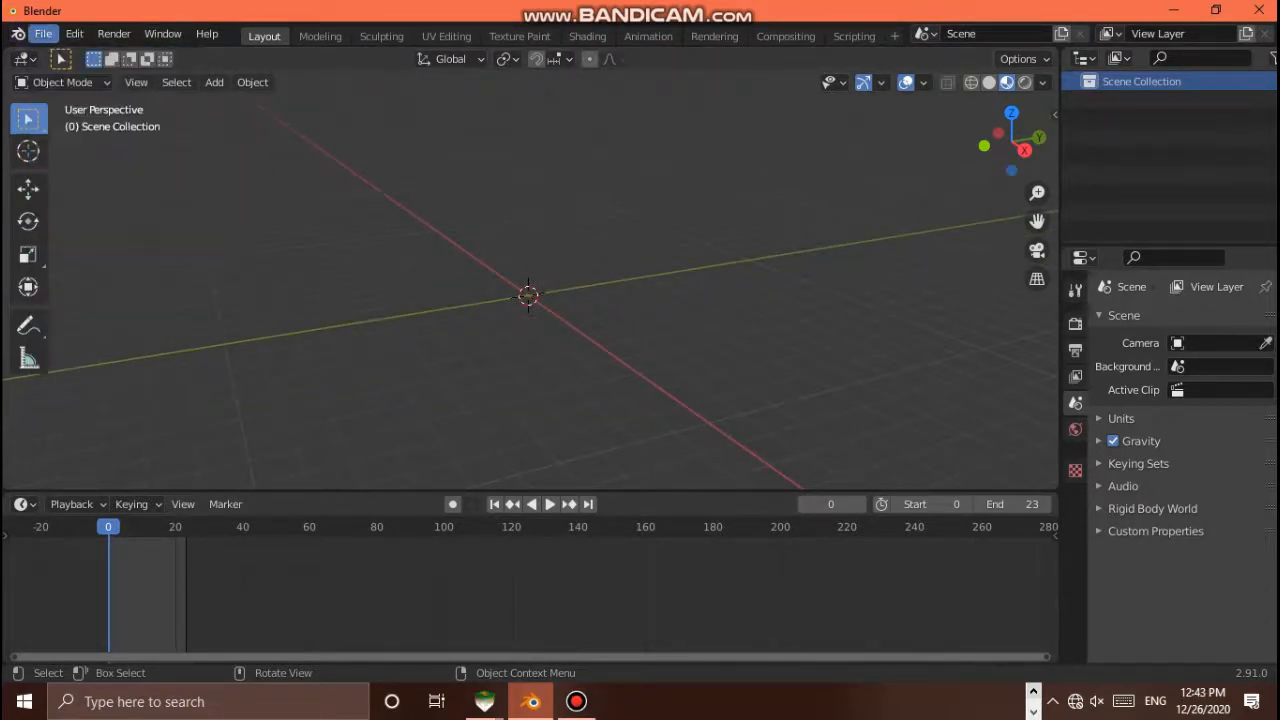
click(43, 33)
click(75, 241)
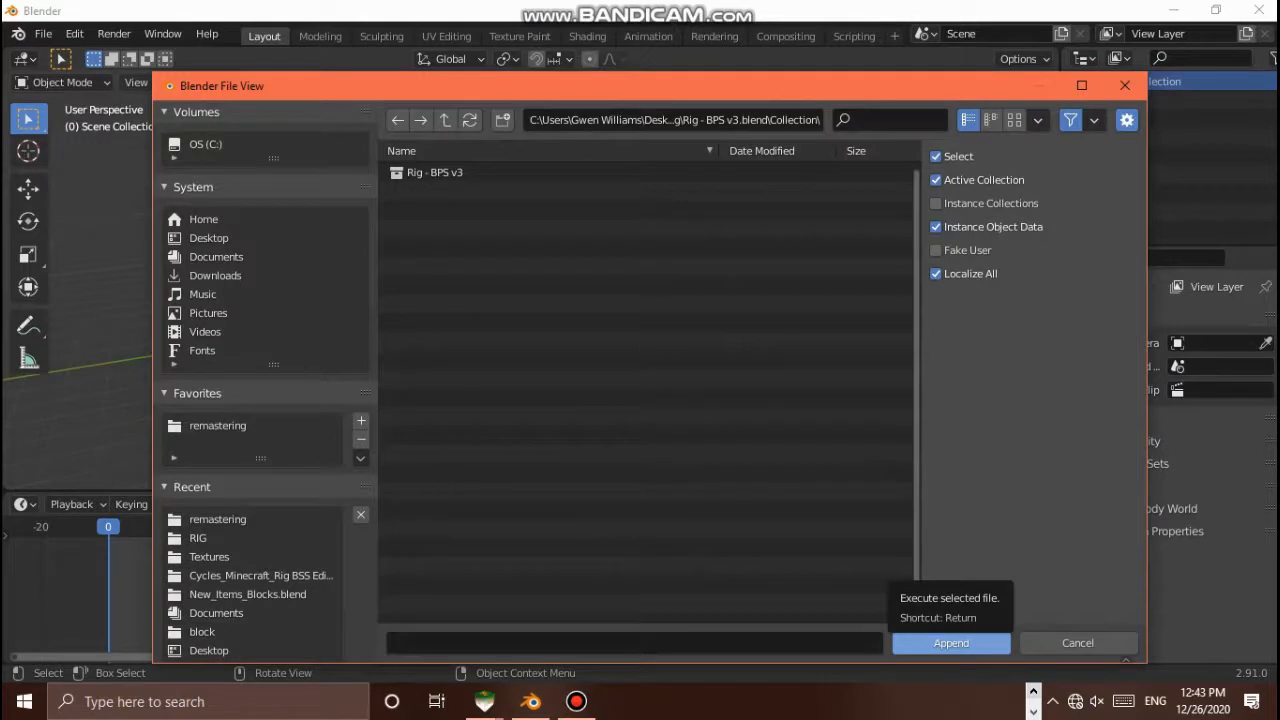
click(951, 642)
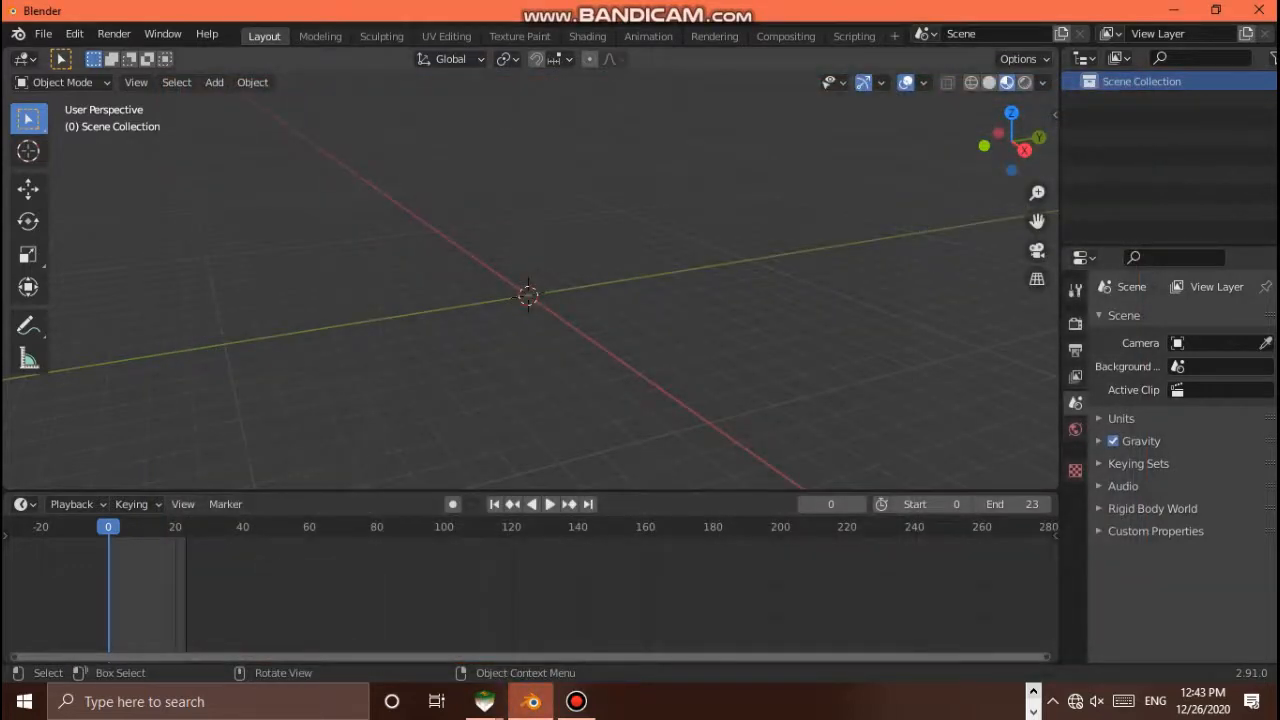
Append the Rig - BPS v3 collection from Rig - BPS v3.blend to the scene and deselect everything
scroll(530, 290, down, 1)
scroll(530, 290, up, 1)
scroll(530, 290, down, 3)
scroll(530, 290, up, 1)
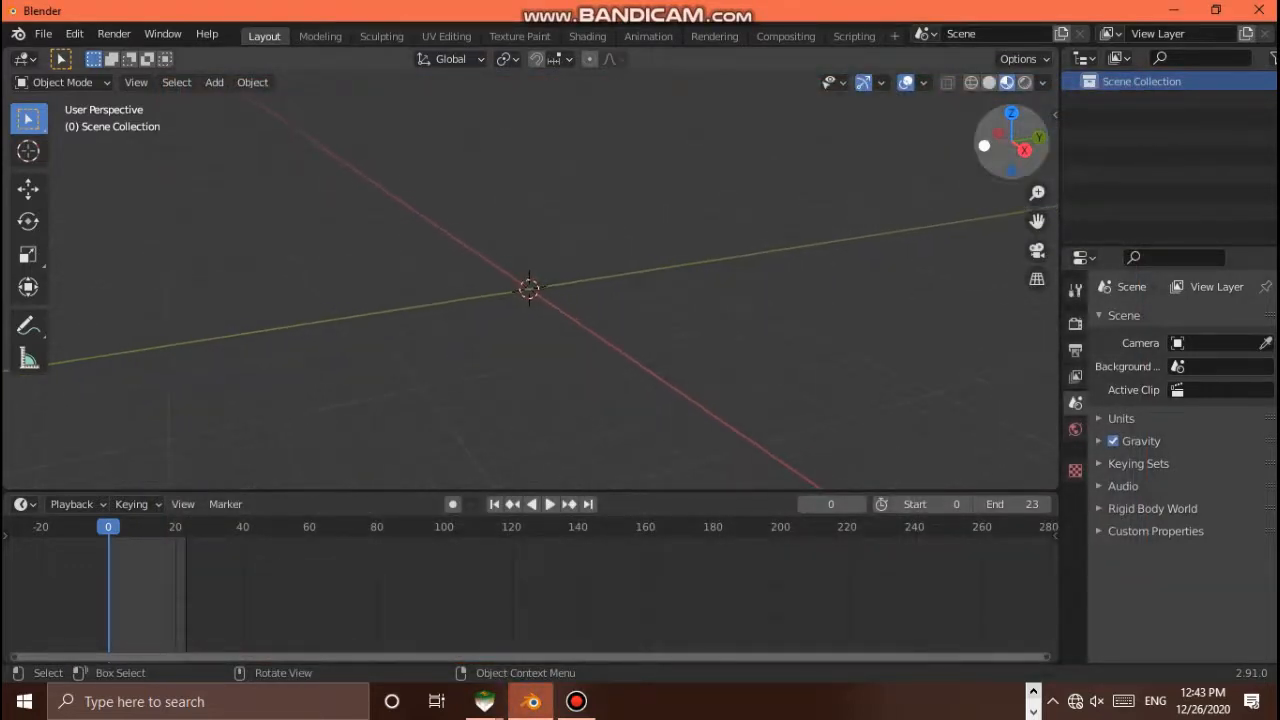
drag(984, 145, 1053, 163)
scroll(530, 280, down, 2)
scroll(530, 280, up, 2)
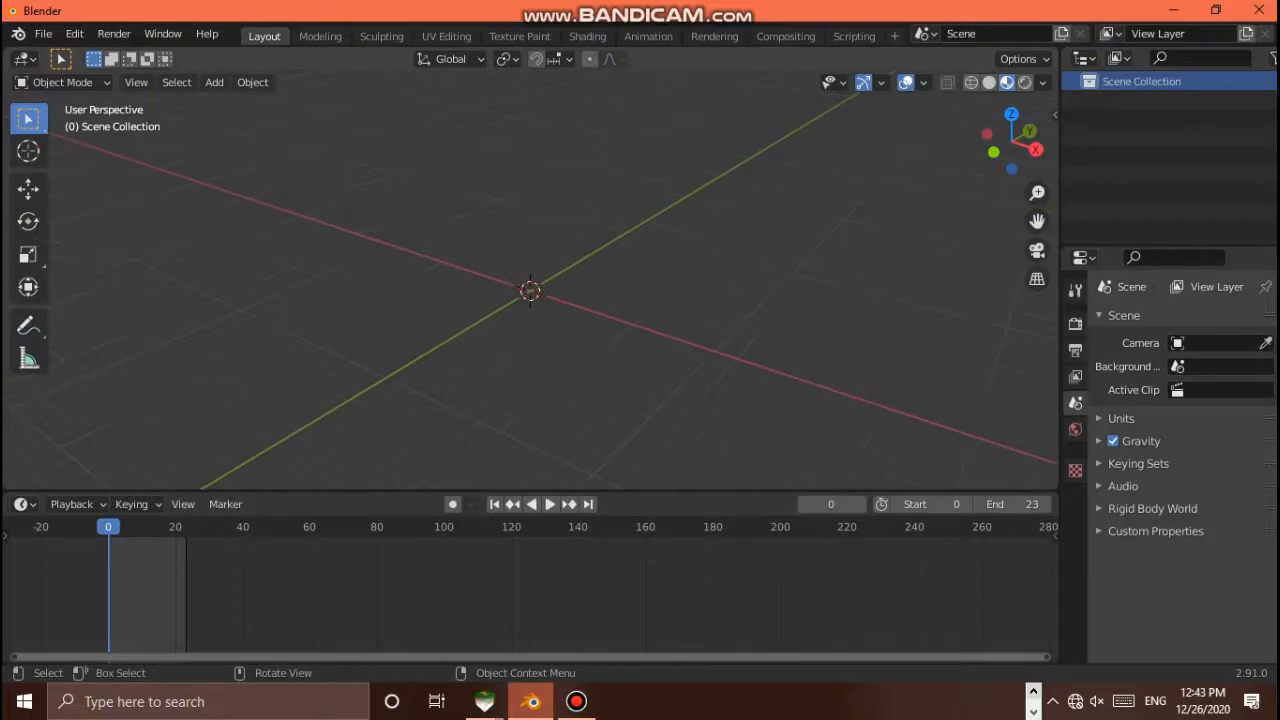
click(43, 34)
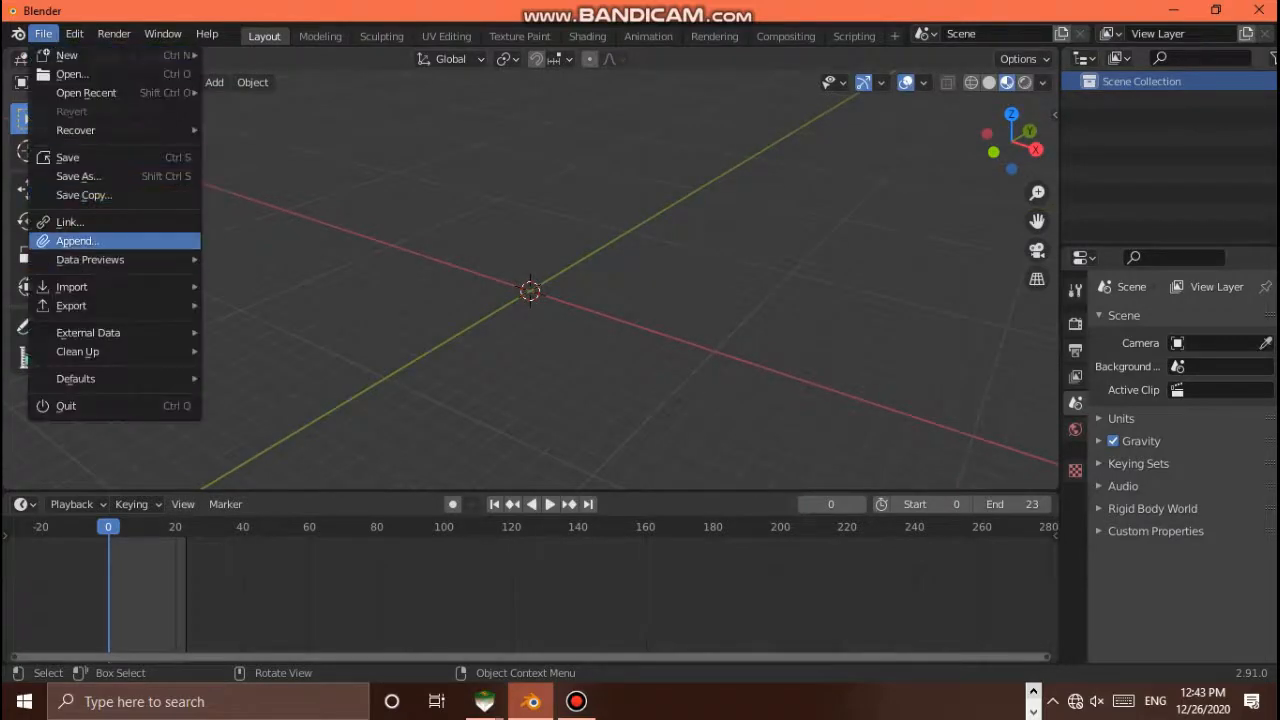
click(77, 241)
double_click(423, 173)
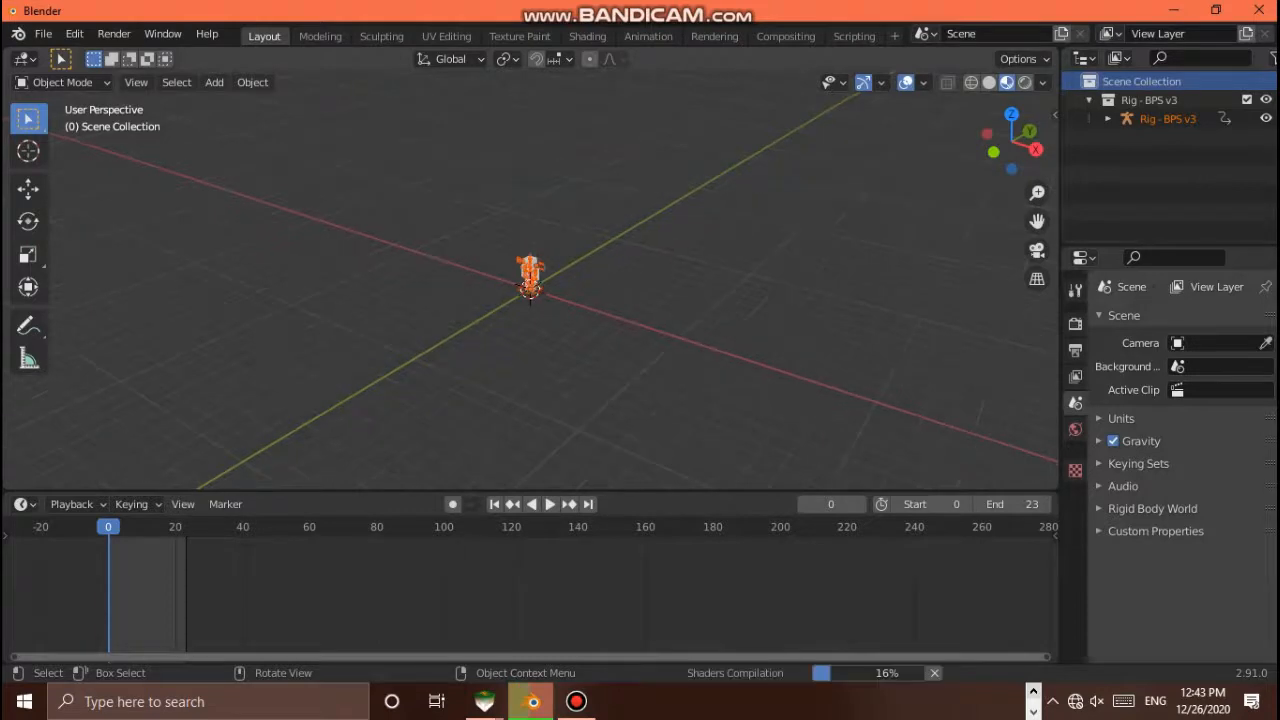
scroll(530, 270, down, 1)
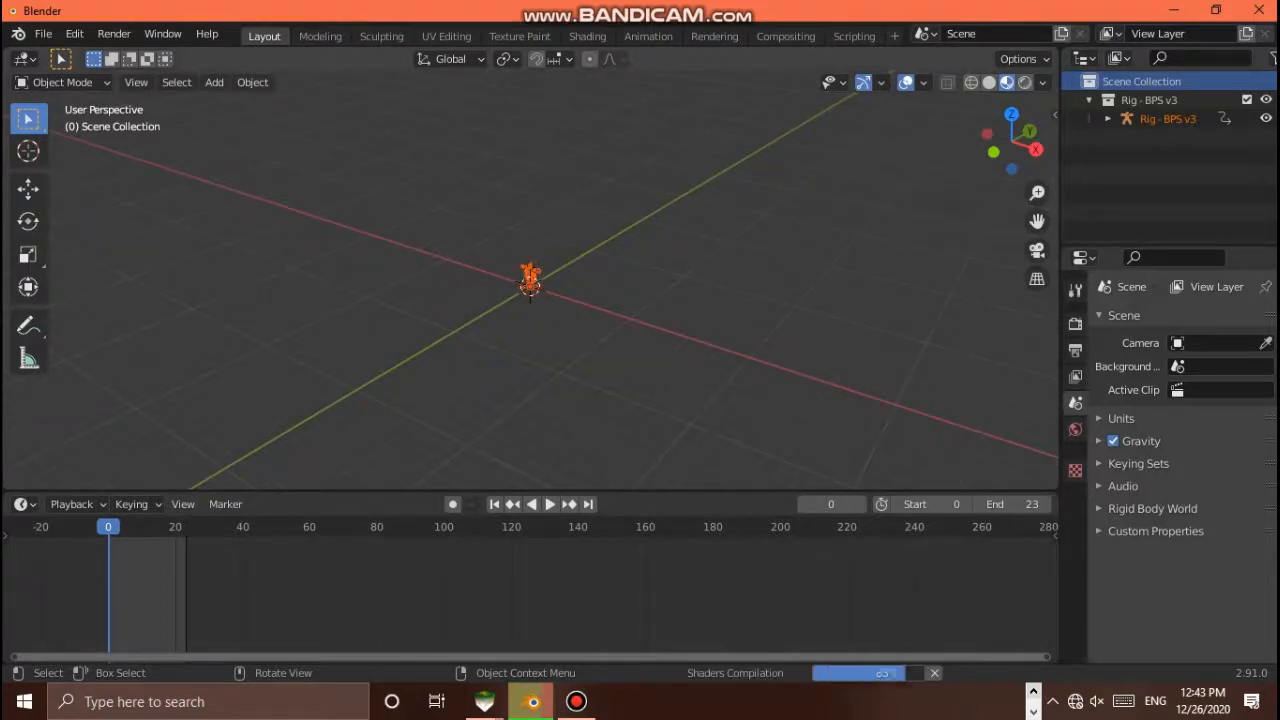
scroll(530, 276, up, 6)
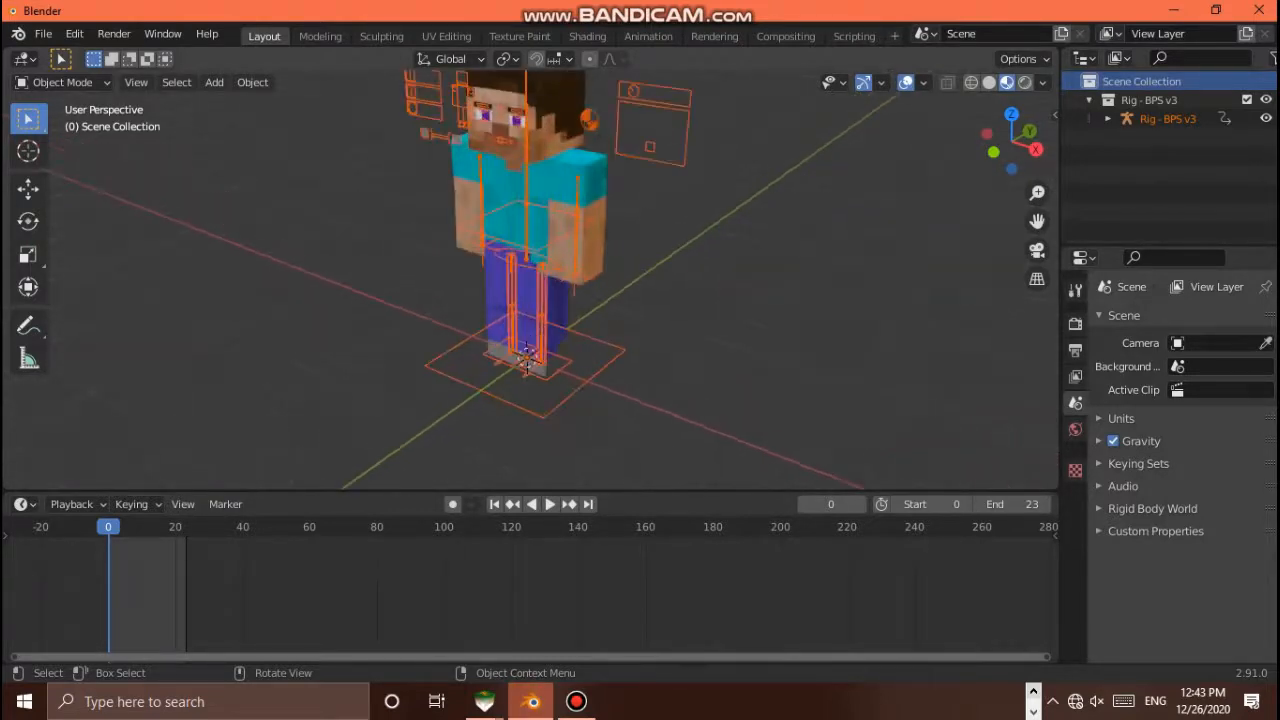
scroll(530, 276, down, 2)
key(alt+a)
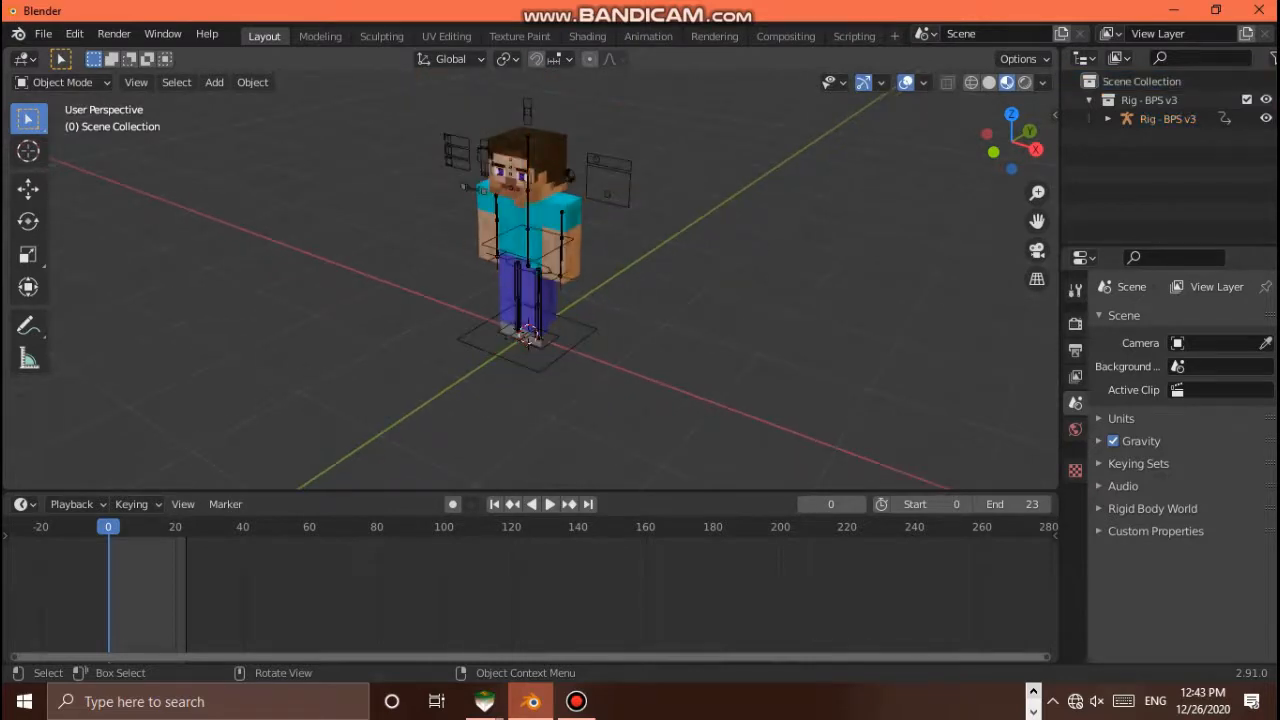
Replace the Steve.png skin texture in the Character Materials object's skin material with the 2016_10_29 skin image from the remastering folder
click(568, 175)
scroll(1175, 460, down, 3)
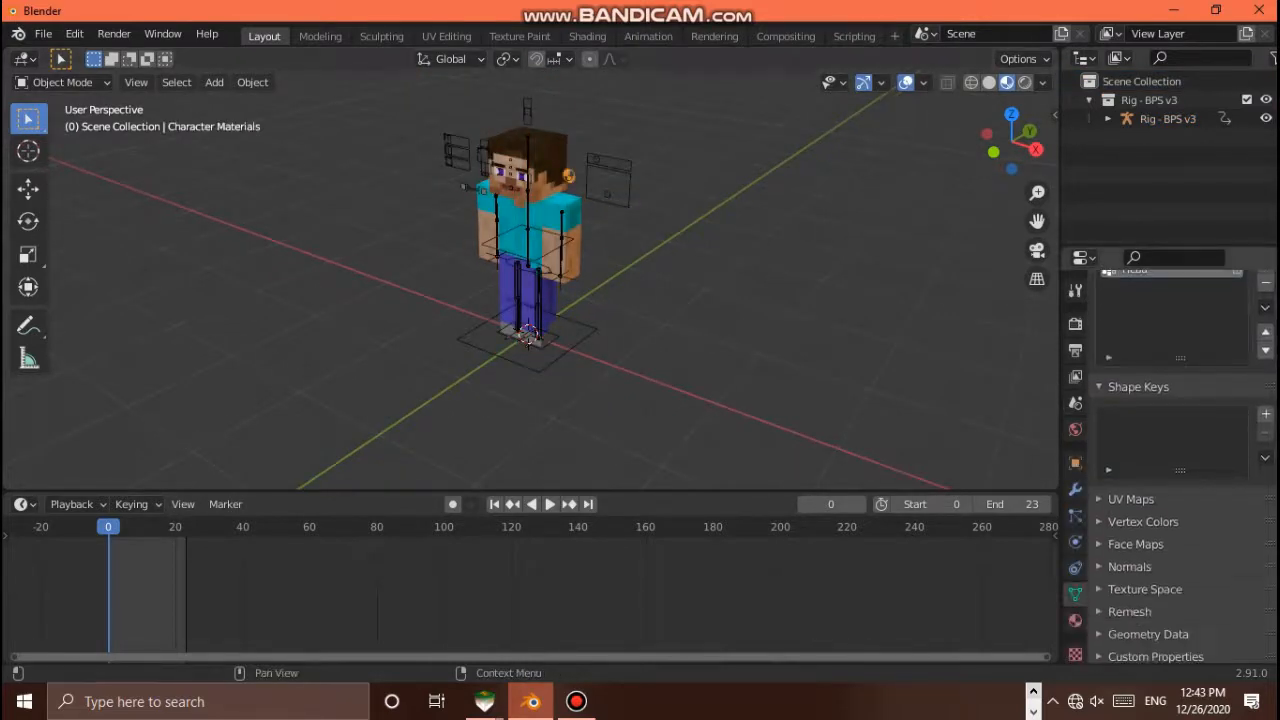
click(1075, 620)
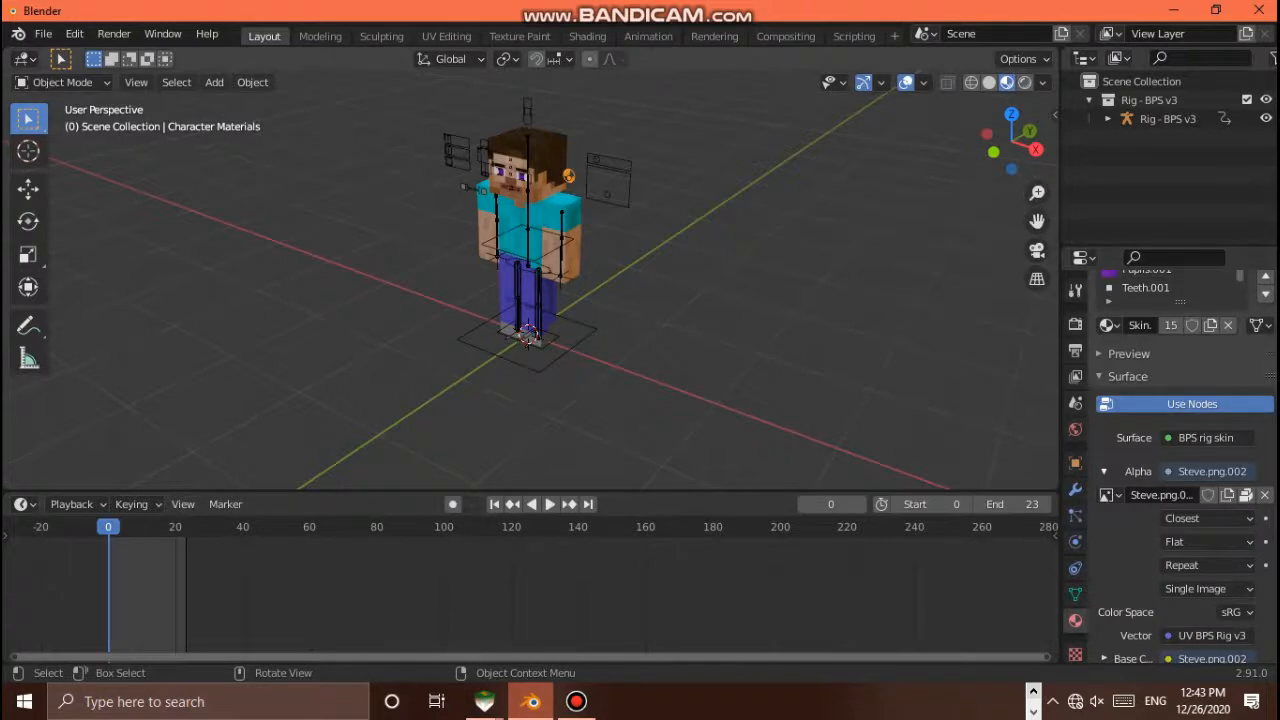
drag(1037, 221, 1031, 254)
scroll(1212, 532, down, 3)
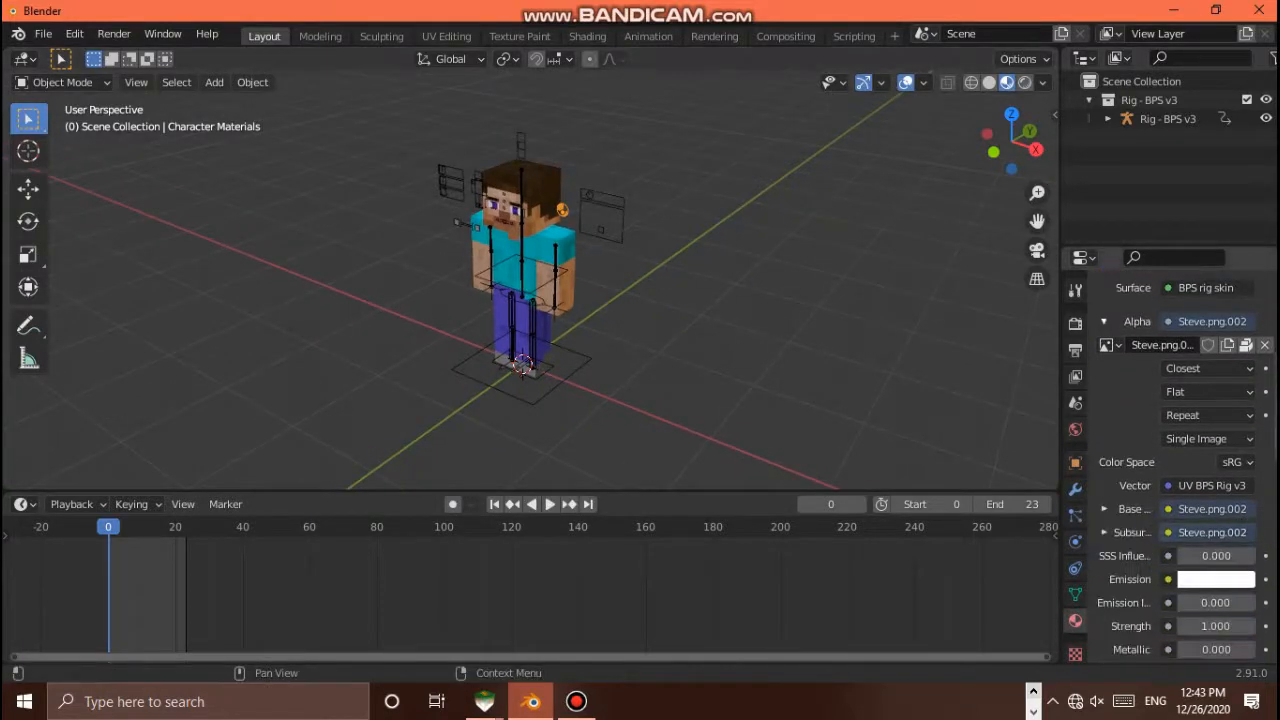
scroll(1210, 520, up, 2)
click(1264, 457)
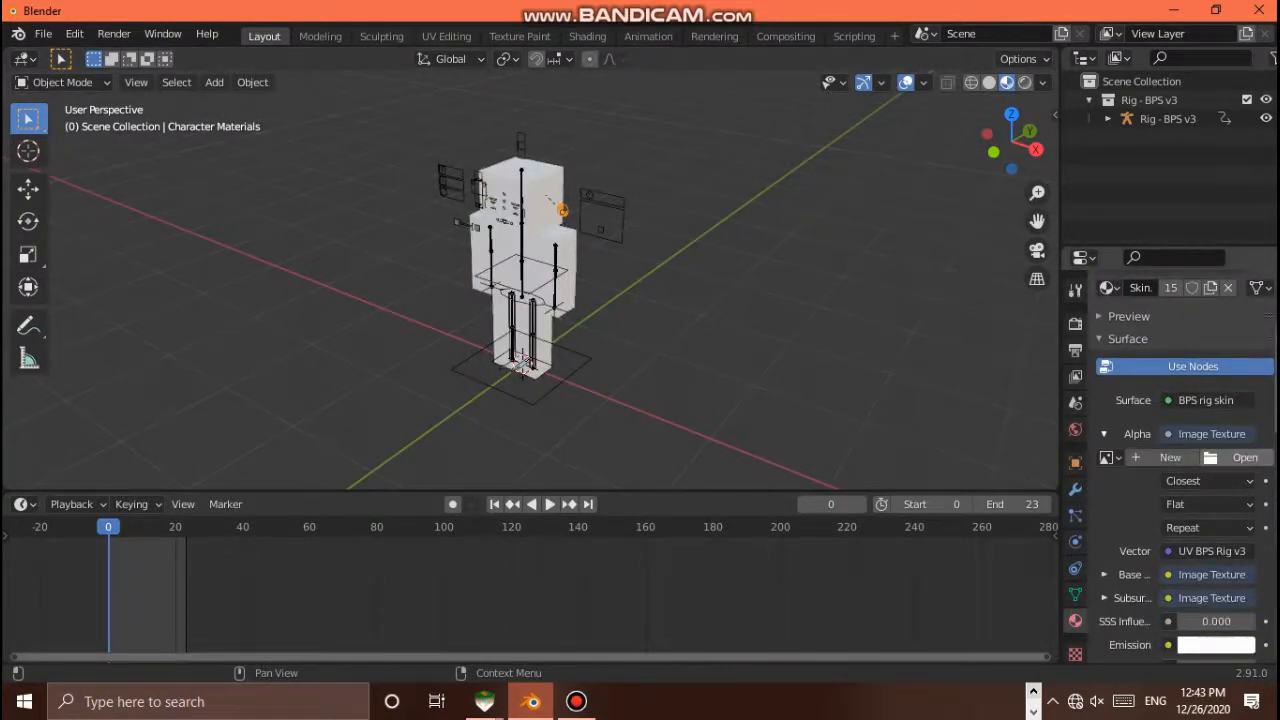
click(1240, 457)
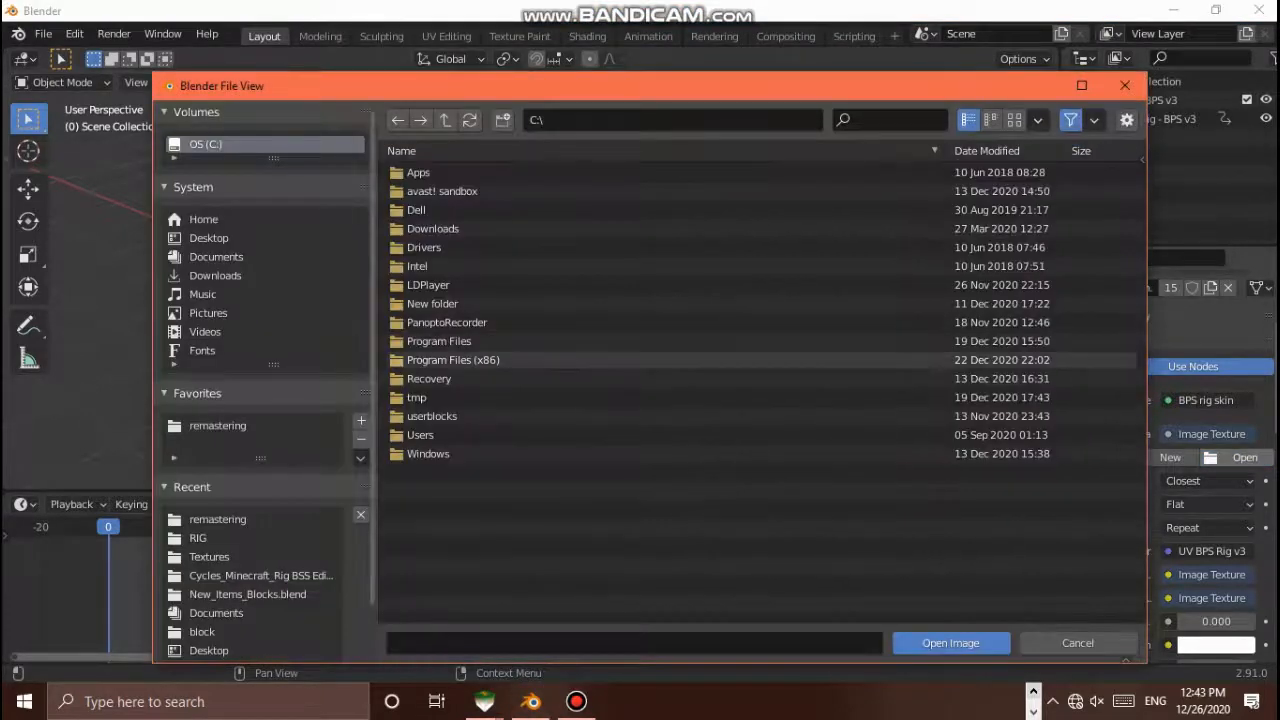
click(251, 425)
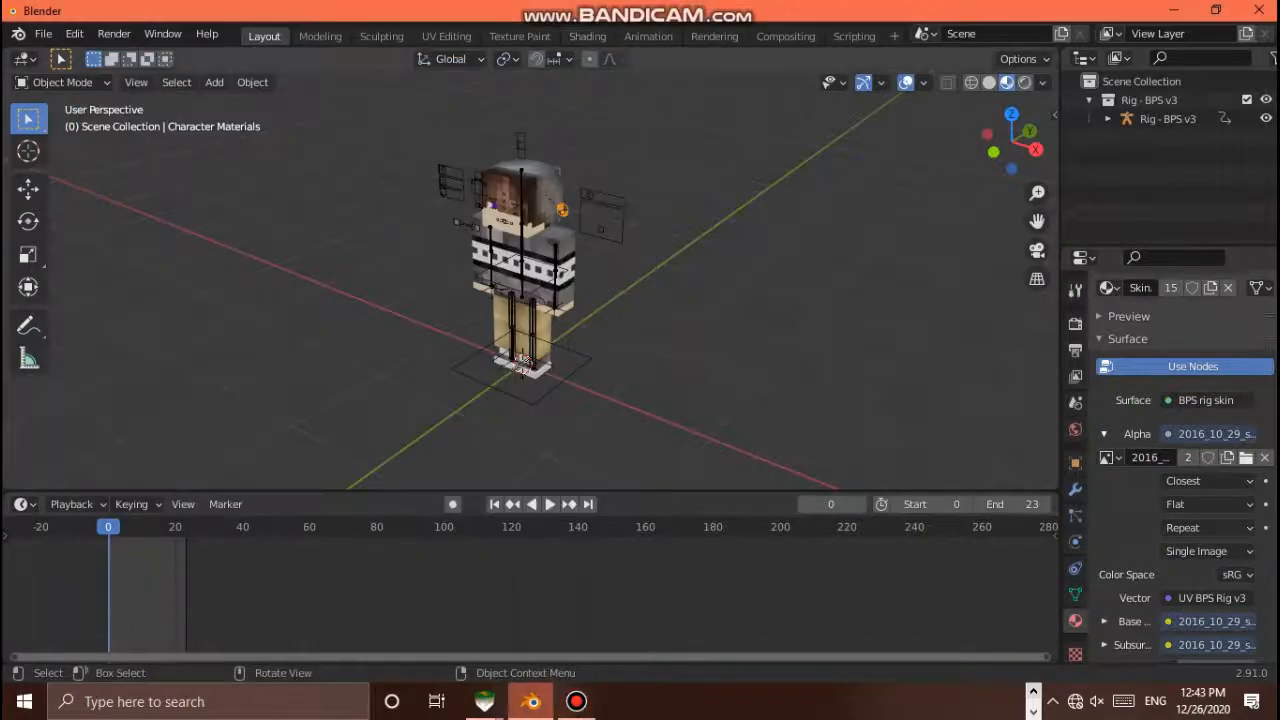
Select the character's armature and set its bones' viewport display type to Octahedral
middle_drag(520, 300, 615, 300)
click(533, 380)
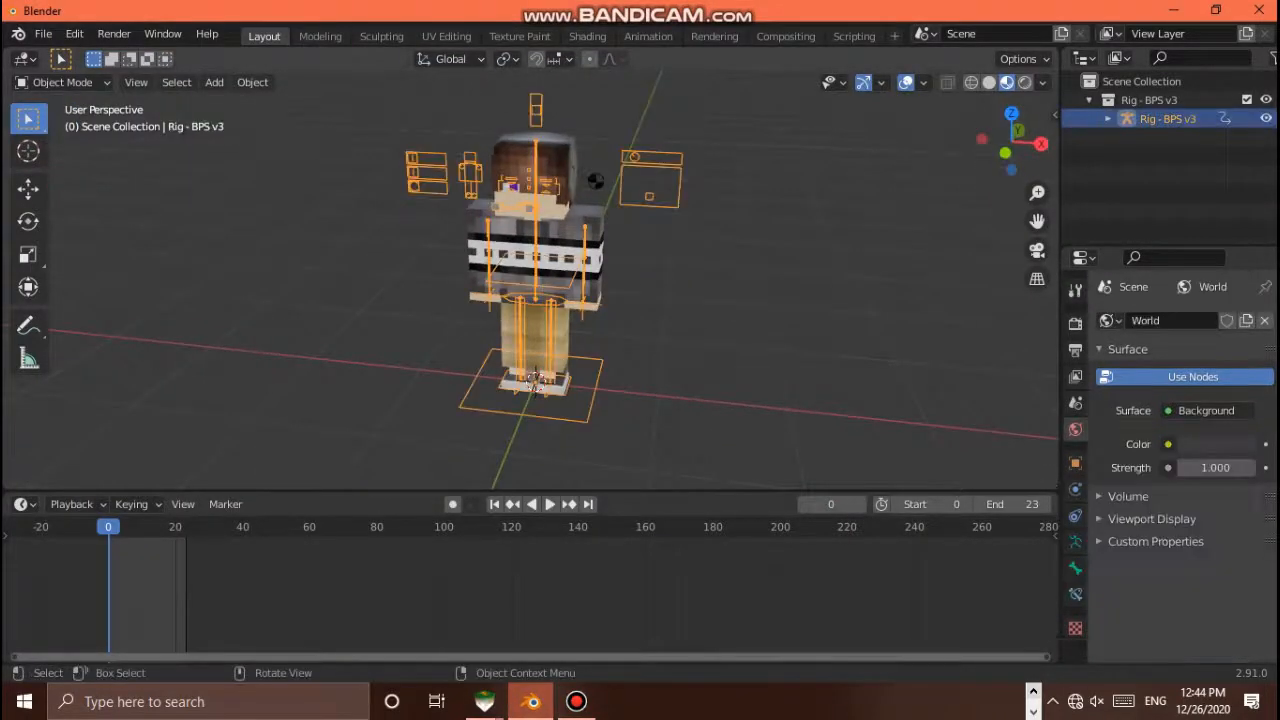
click(1075, 541)
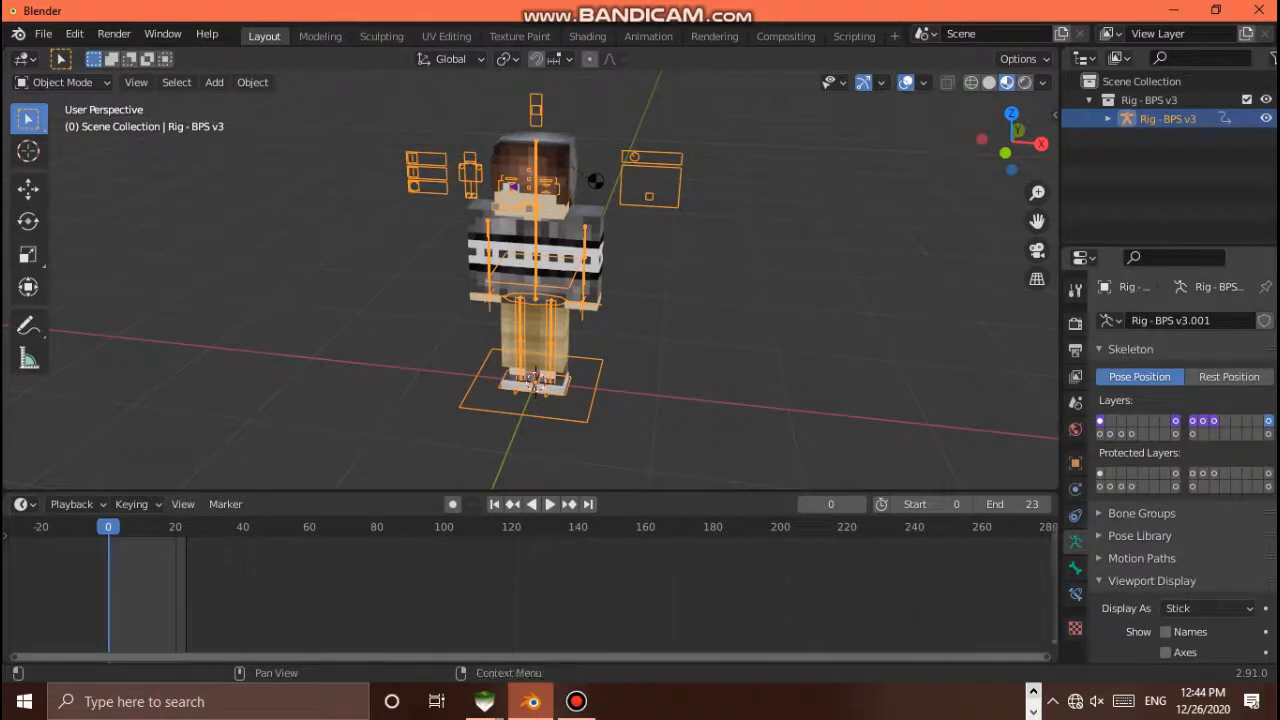
scroll(1200, 560, down, 2)
click(1208, 570)
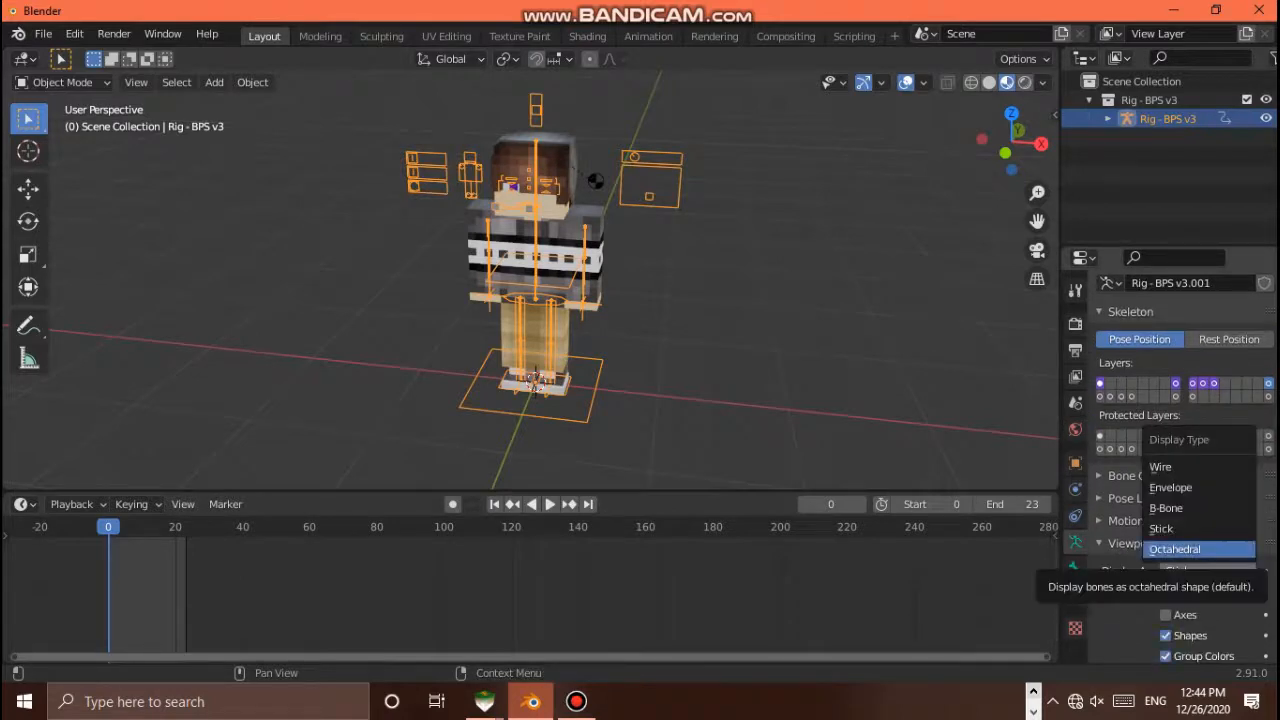
click(1198, 549)
scroll(535, 290, down, 3)
scroll(535, 290, up, 2)
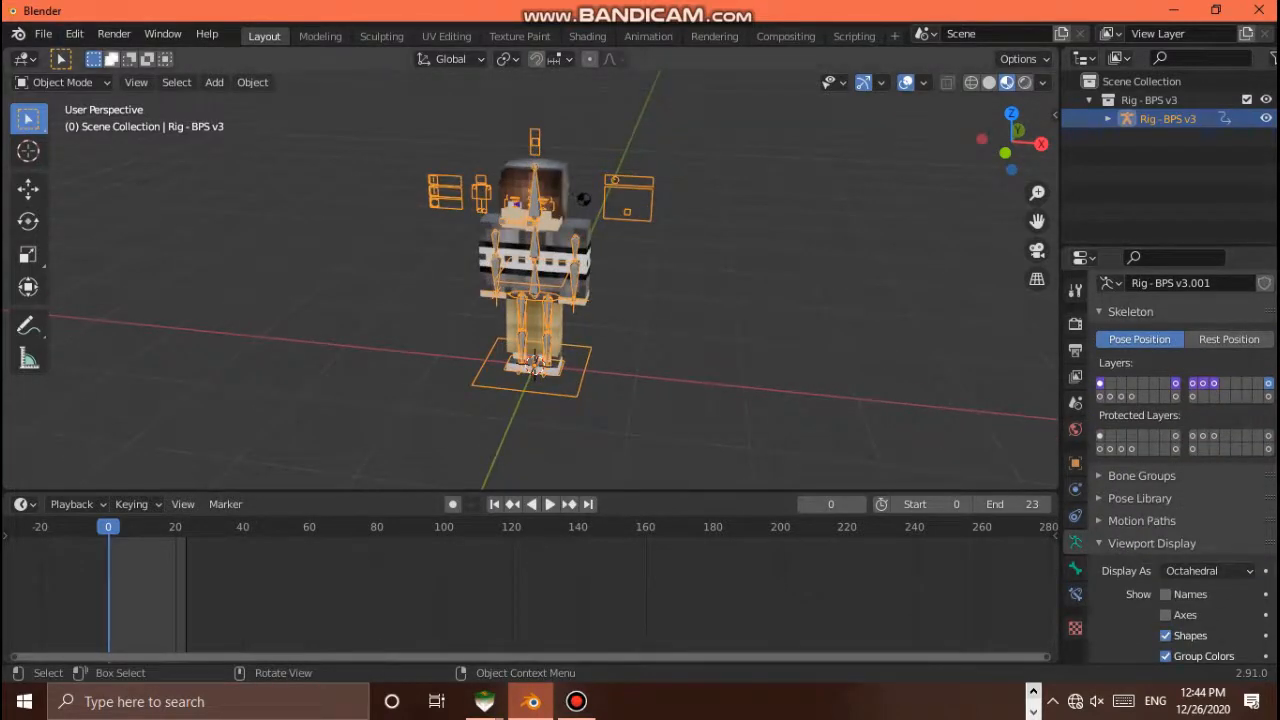
Switch the character's armature from Object Mode to Pose Mode
click(62, 82)
click(60, 145)
scroll(535, 290, down, 2)
scroll(535, 290, up, 4)
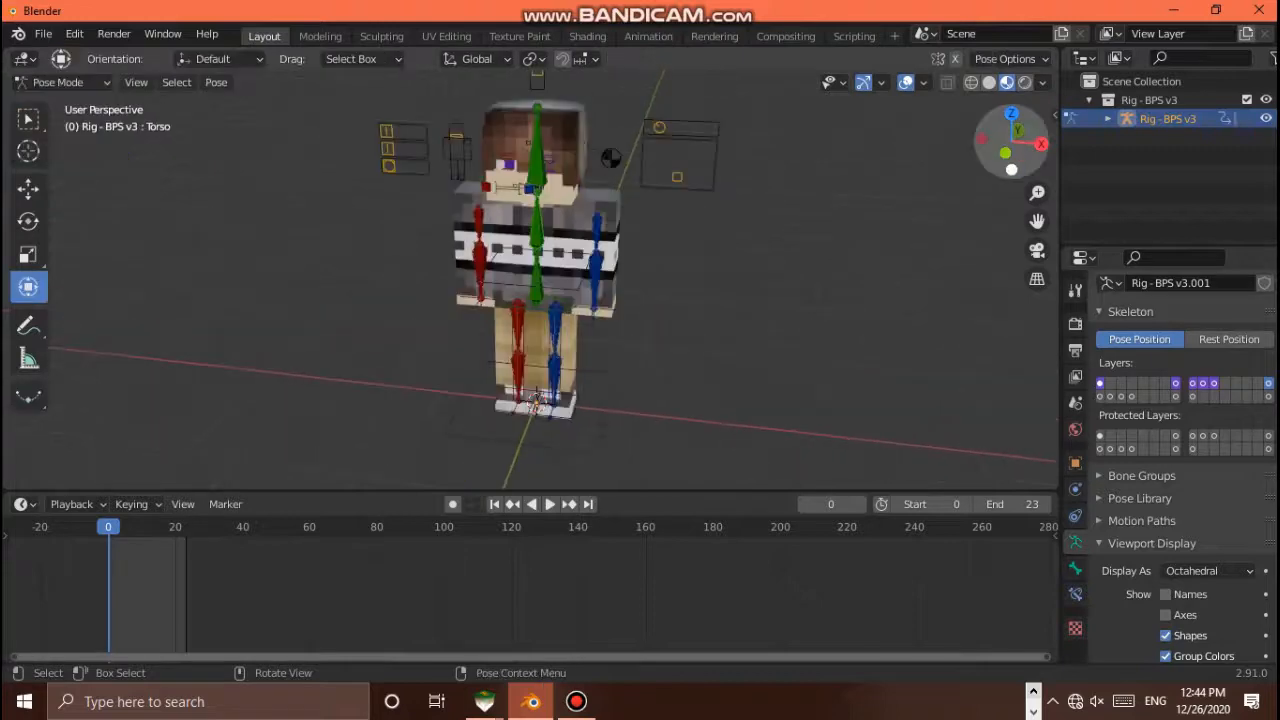
Lower the character's pelvis bone slightly, and play the animation, stopping it at frame 19
drag(1005, 153, 917, 180)
scroll(535, 290, down, 3)
scroll(535, 290, up, 3)
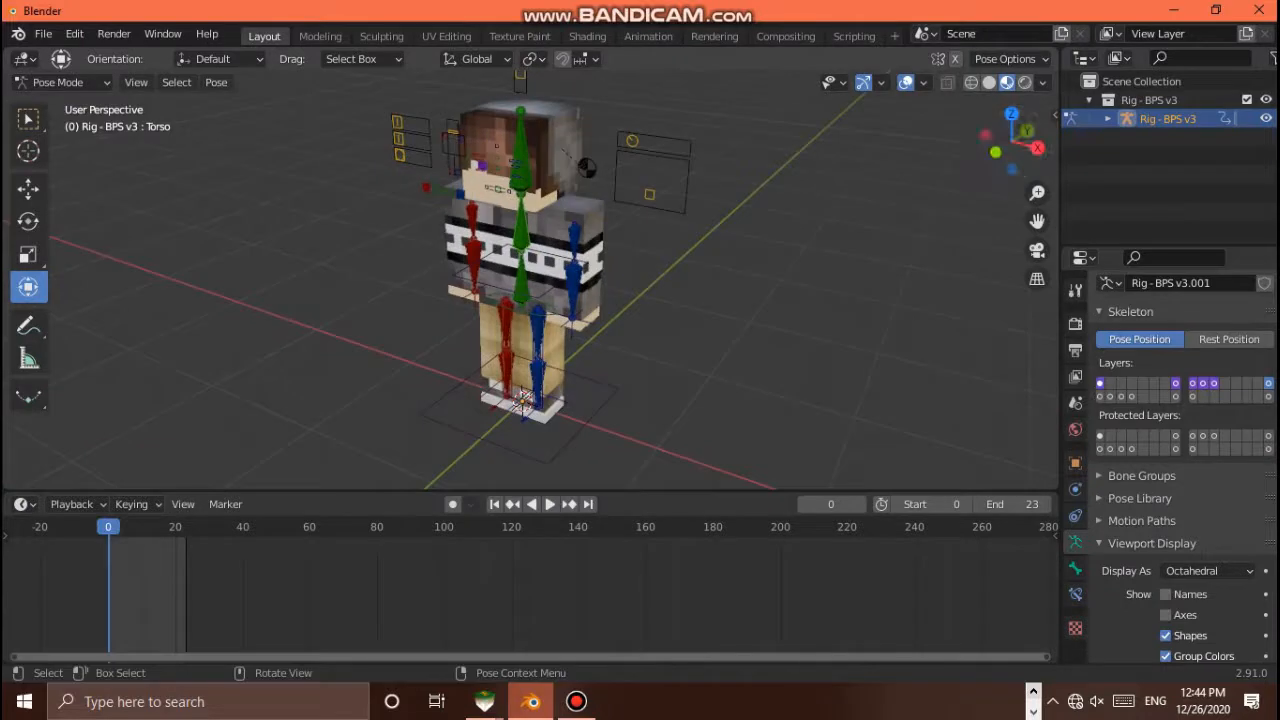
mouse_move(521, 205)
mouse_down()
mouse_move(521, 250)
mouse_move(521, 214)
mouse_up()
key(space)
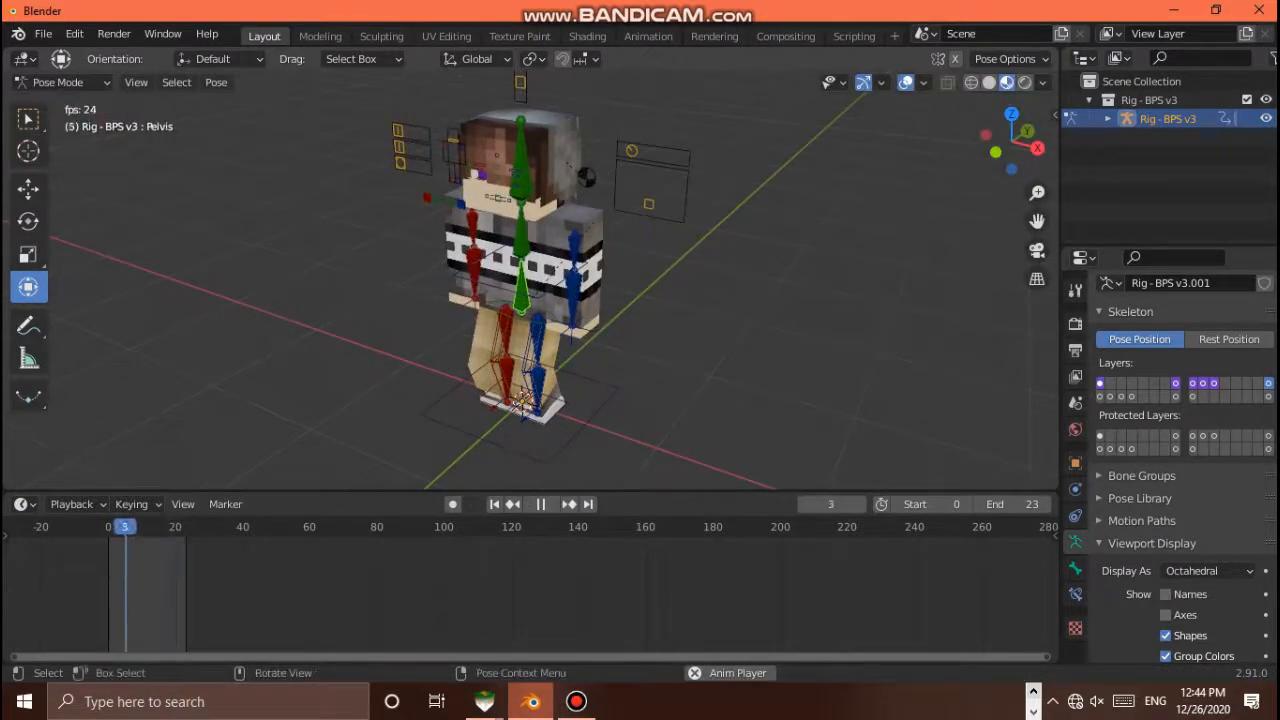
key(space)
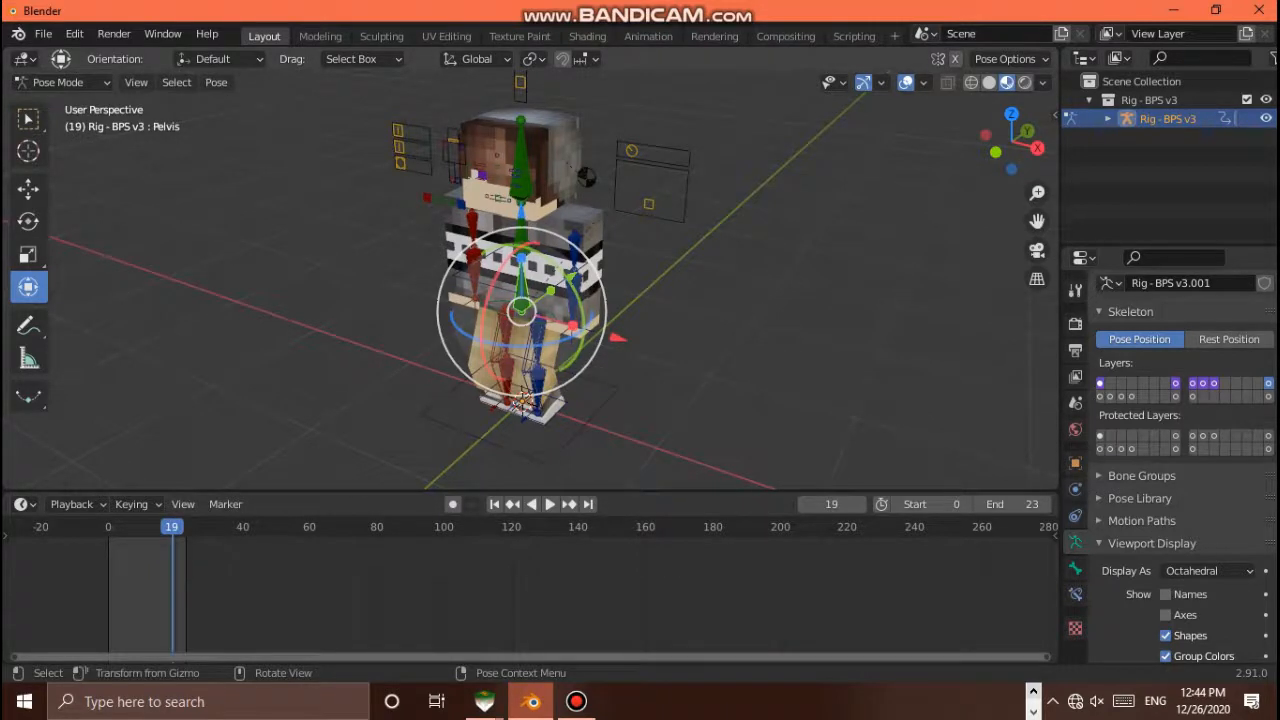
Raise the pelvis bone back up so the legs are straight, and deselect all bones
drag(521, 212, 521, 200)
scroll(530, 280, down, 3)
scroll(530, 280, up, 2)
key(alt+a)
scroll(530, 280, down, 2)
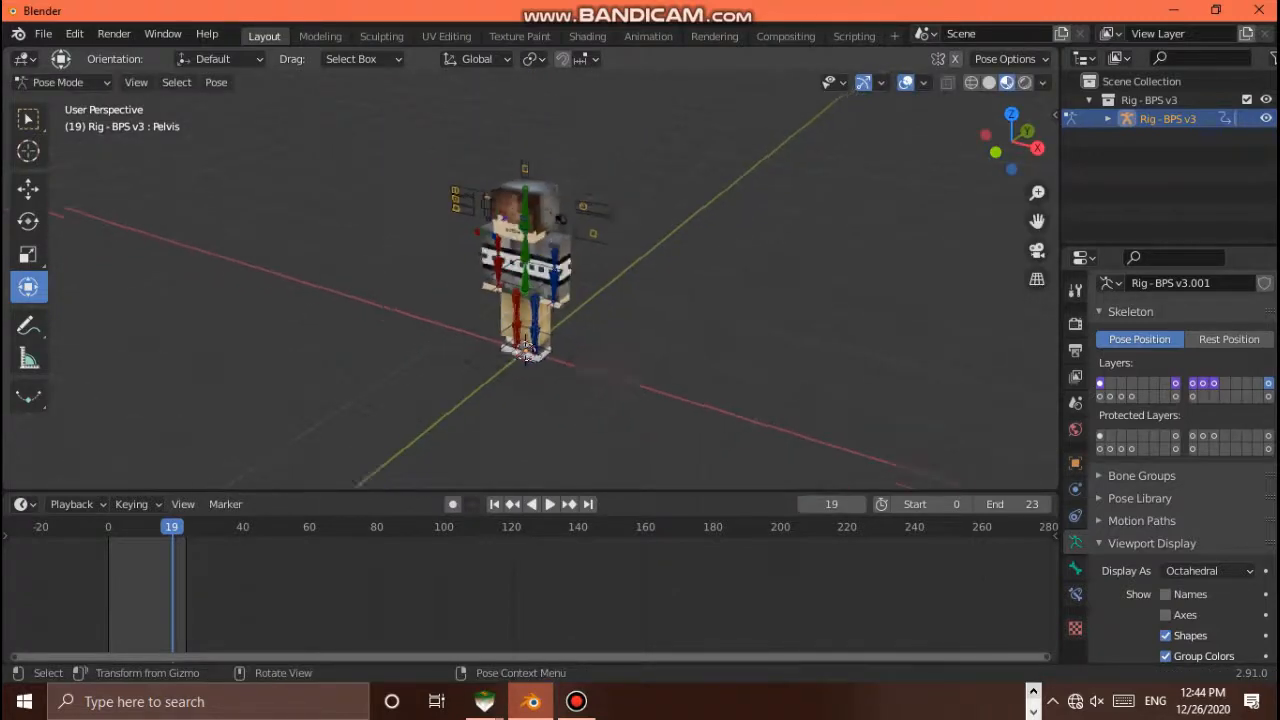
Enable Auto Keying for automatic keyframe insertion on the character's bones
scroll(527, 350, up, 3)
click(72, 504)
mouse_move(132, 504)
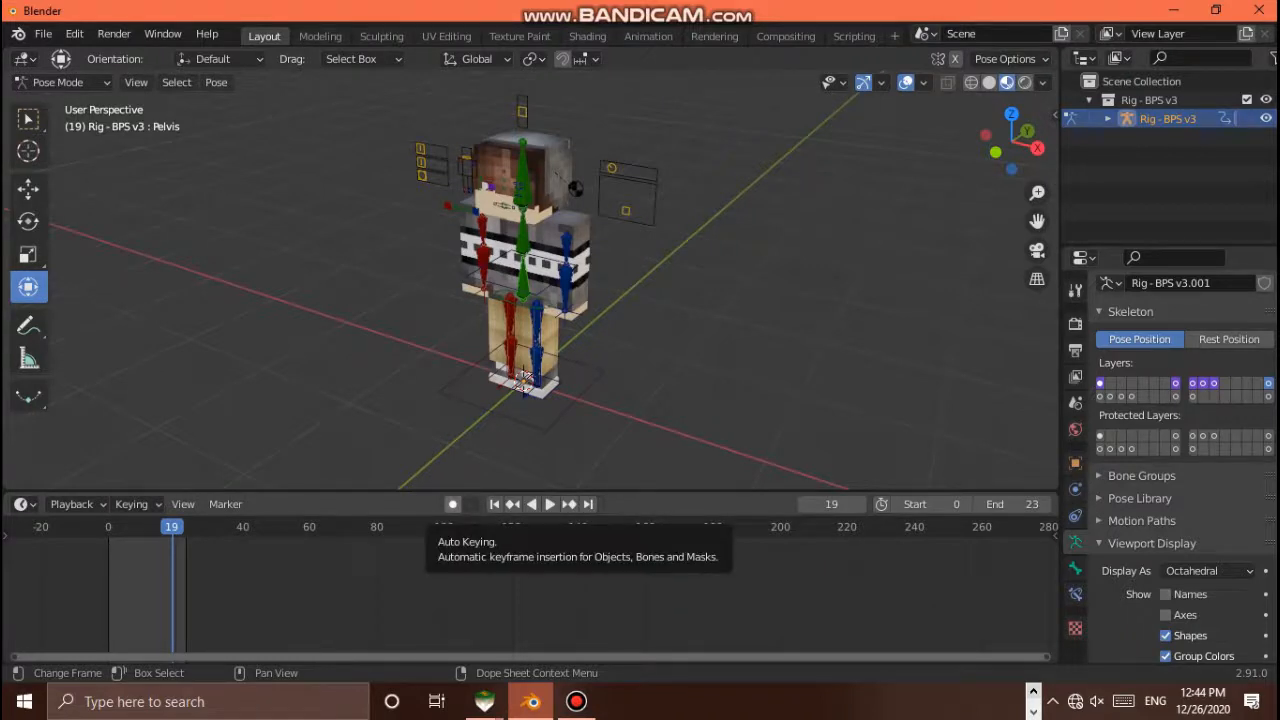
click(452, 504)
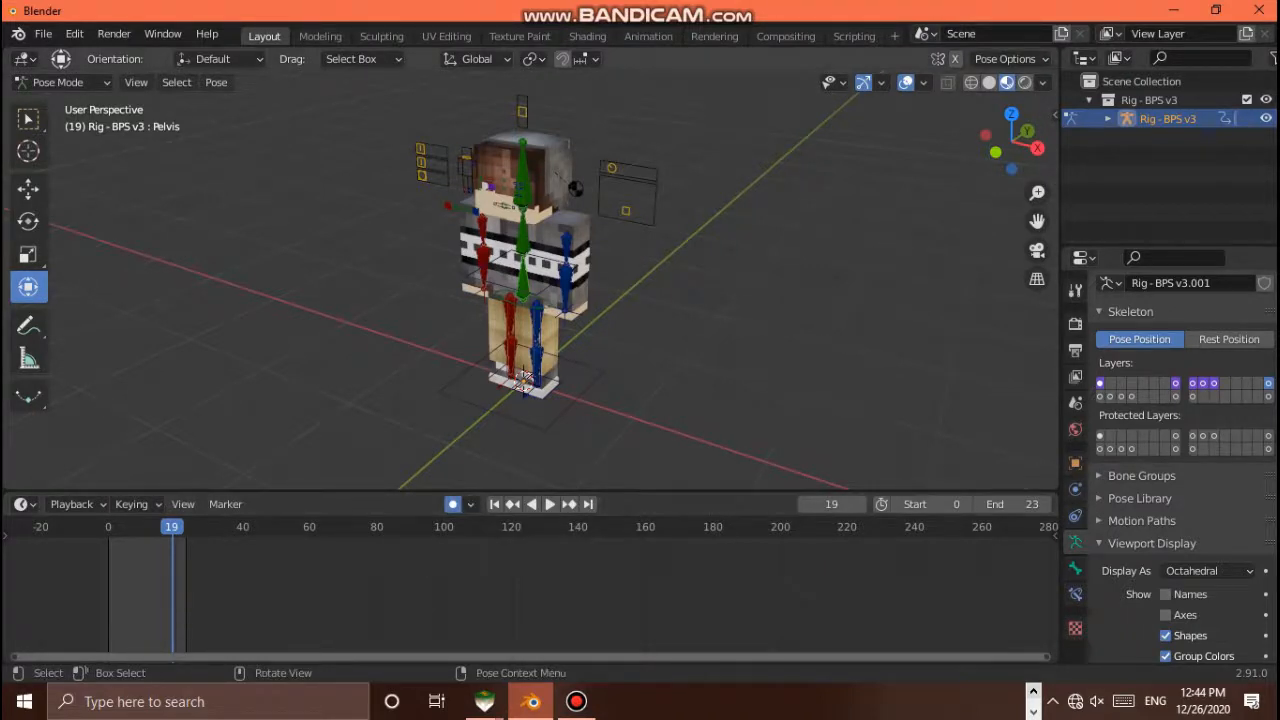
Play the animation and stop it at frame 0
scroll(530, 280, up, 2)
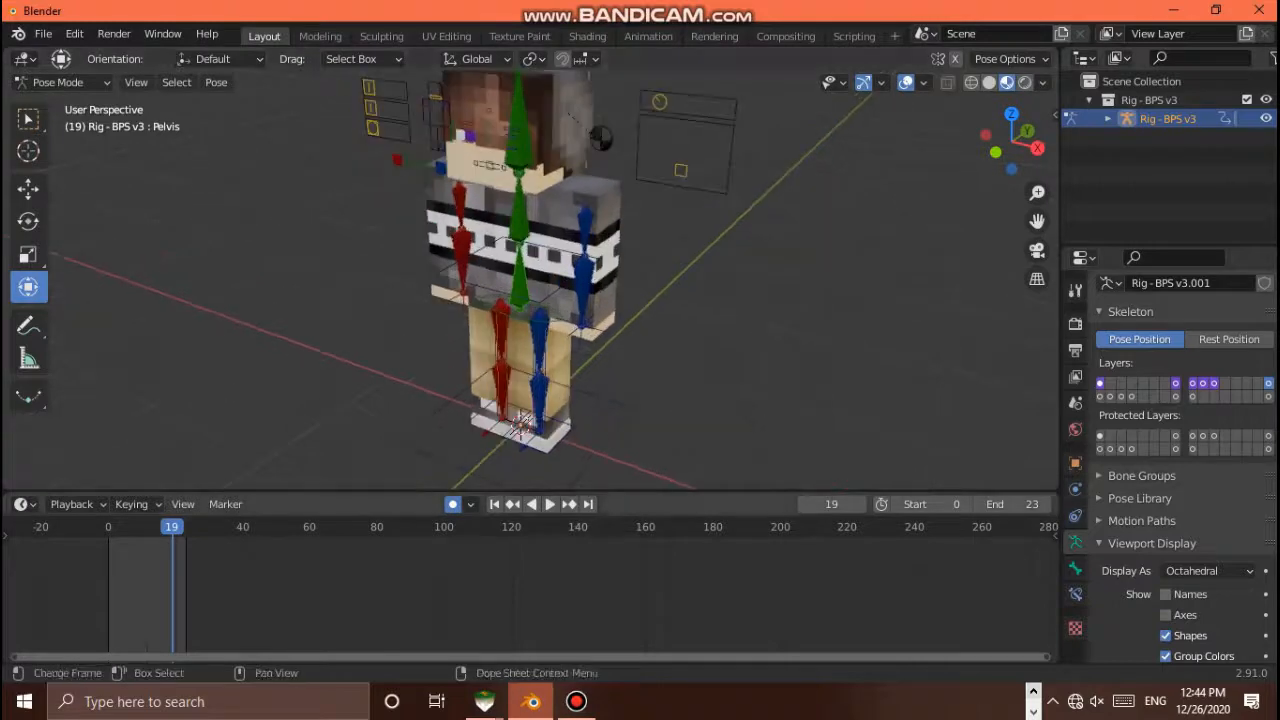
key(space)
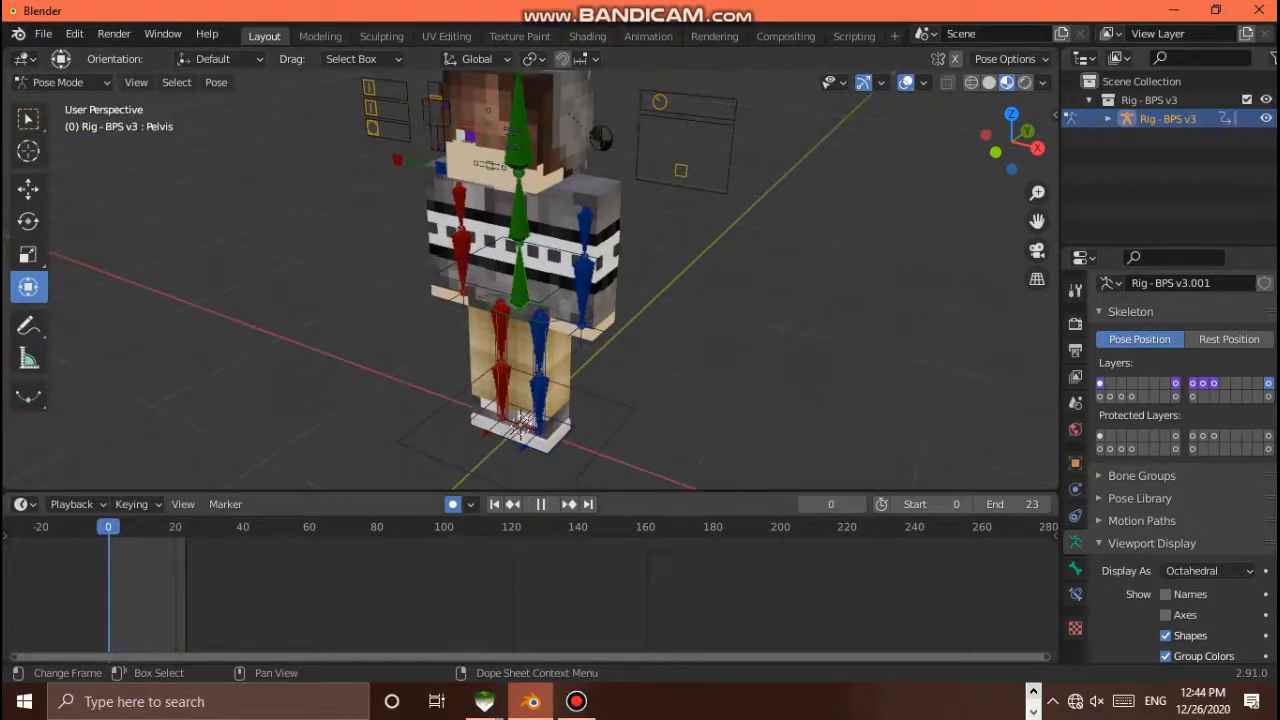
key(space)
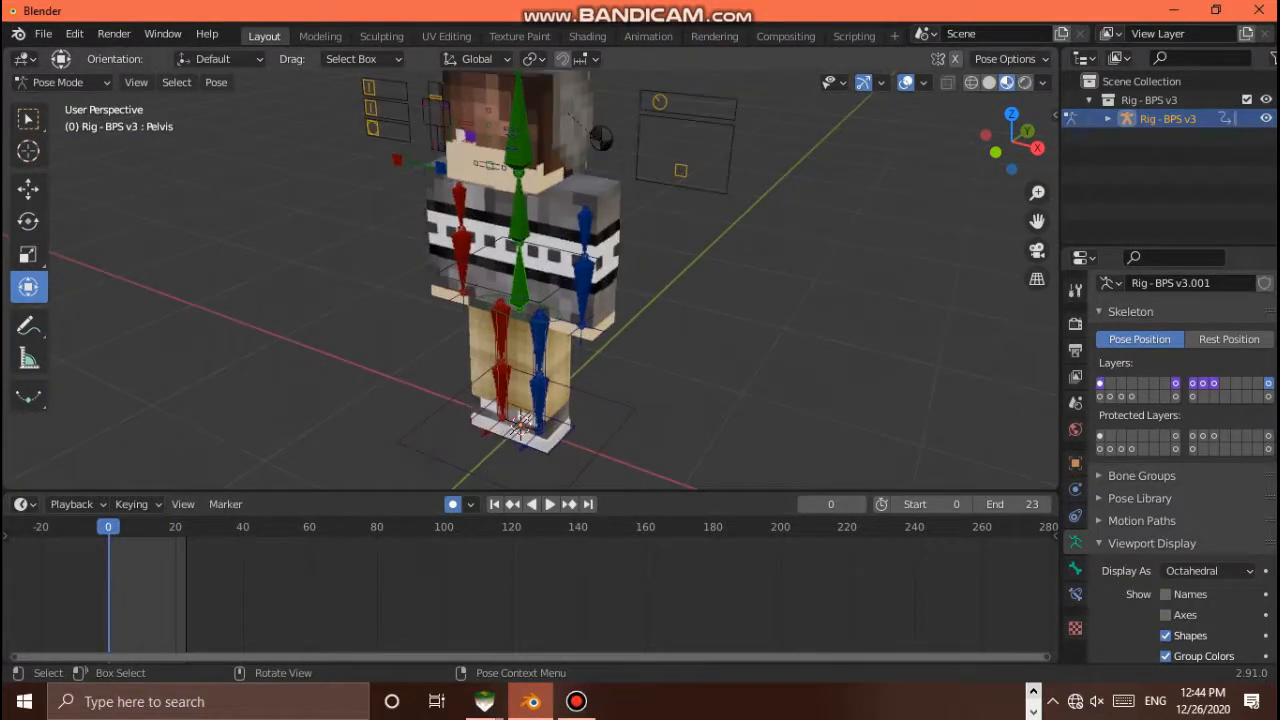
Rotate the right upper arm bone so the arm swings forward and slightly away from the body
scroll(530, 280, down, 4)
scroll(530, 280, up, 3)
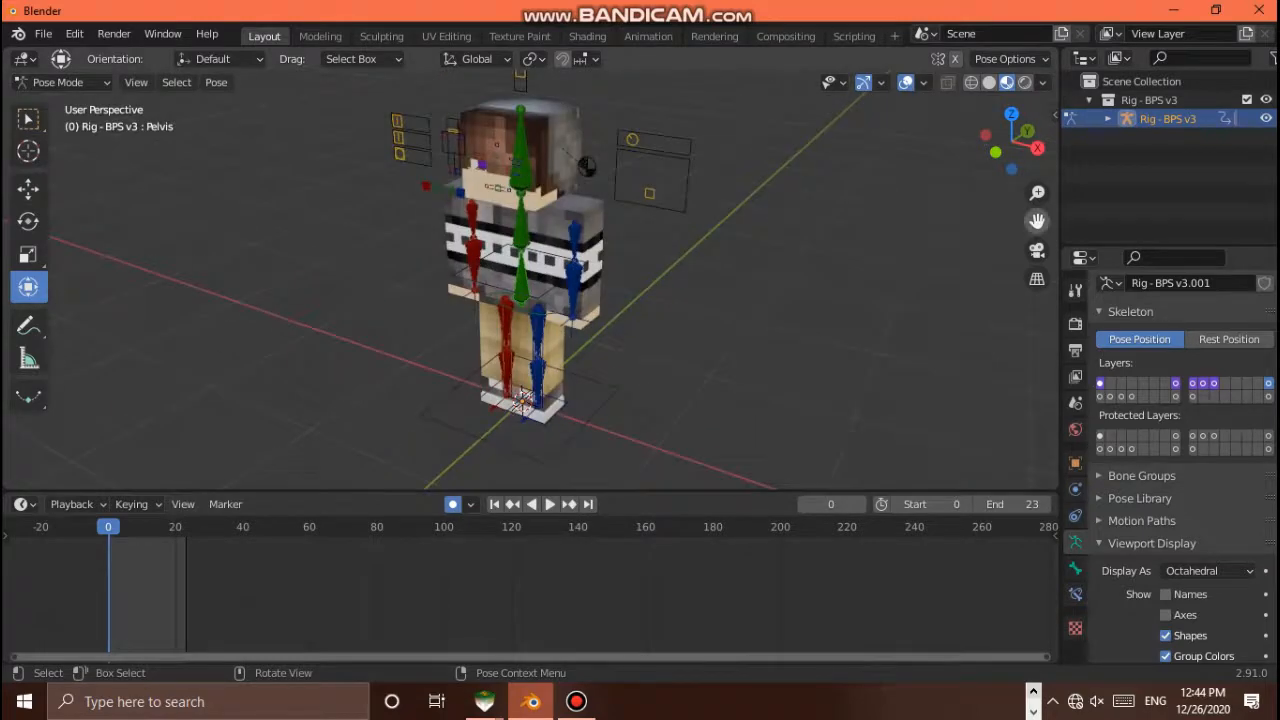
drag(1037, 221, 1027, 271)
scroll(530, 280, down, 4)
scroll(530, 280, up, 4)
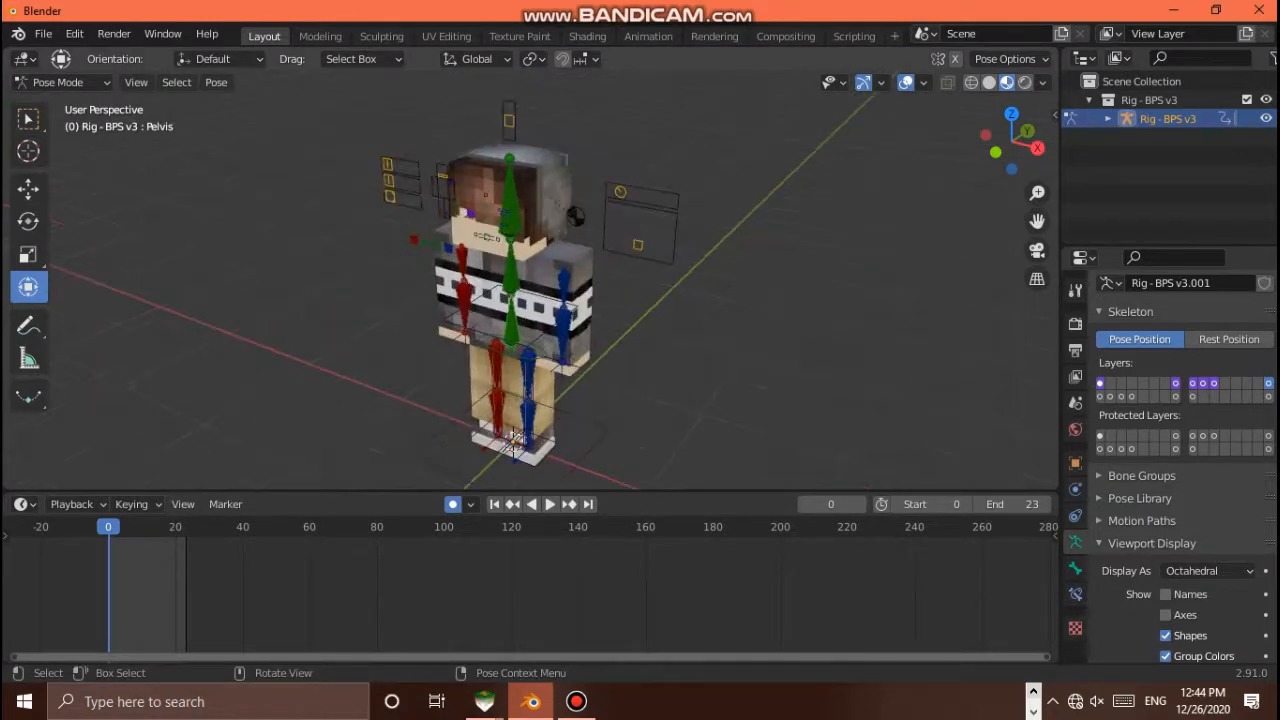
scroll(530, 280, up, 5)
click(379, 236)
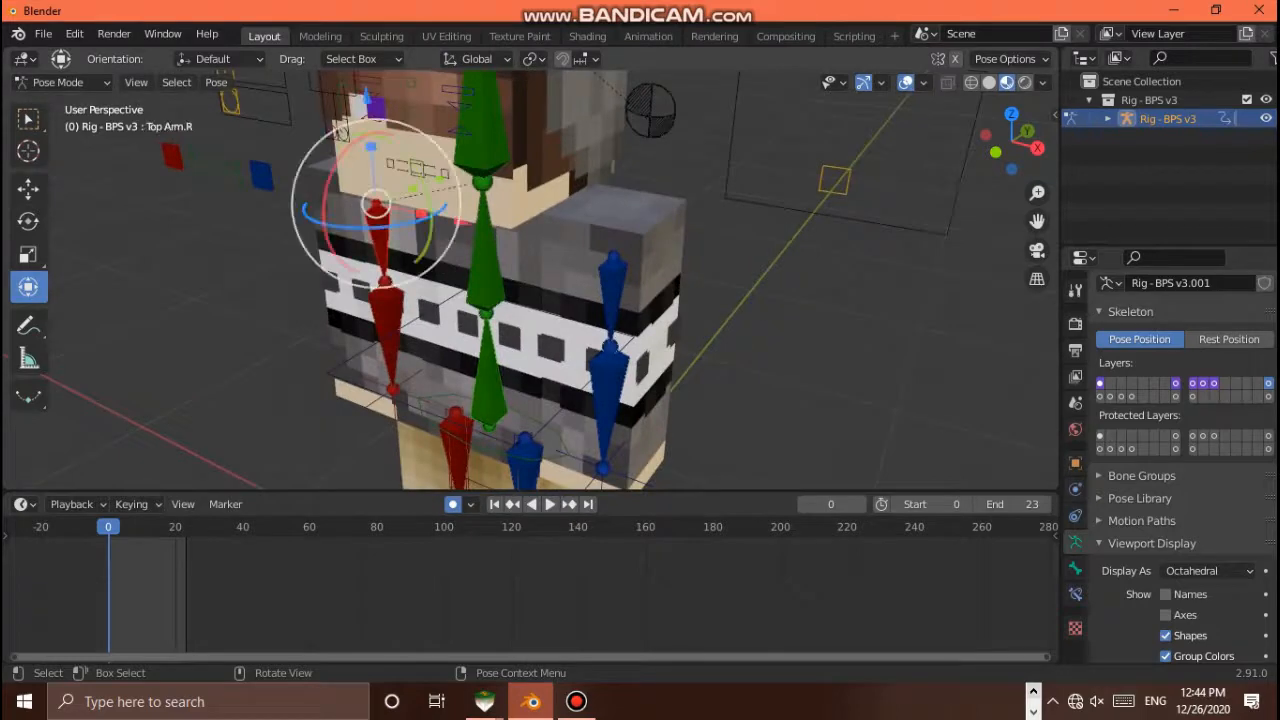
scroll(530, 280, down, 2)
drag(388, 270, 440, 262)
drag(465, 195, 456, 190)
drag(425, 256, 442, 254)
drag(388, 205, 385, 215)
Bend the right forearm at the elbow and adjust its rotation so the hand points forward
click(398, 322)
drag(367, 318, 370, 270)
mouse_move(400, 290)
middle_down()
mouse_move(490, 288)
mouse_move(390, 310)
middle_up()
click(476, 282)
mouse_move(478, 246)
mouse_down()
mouse_move(484, 226)
mouse_move(478, 246)
mouse_up()
Rotate the left arm bones so the arm swings backward, opposite the right arm
middle_drag(470, 260, 530, 236)
click(605, 282)
drag(628, 290, 636, 256)
click(615, 320)
click(610, 258)
scroll(620, 265, down, 2)
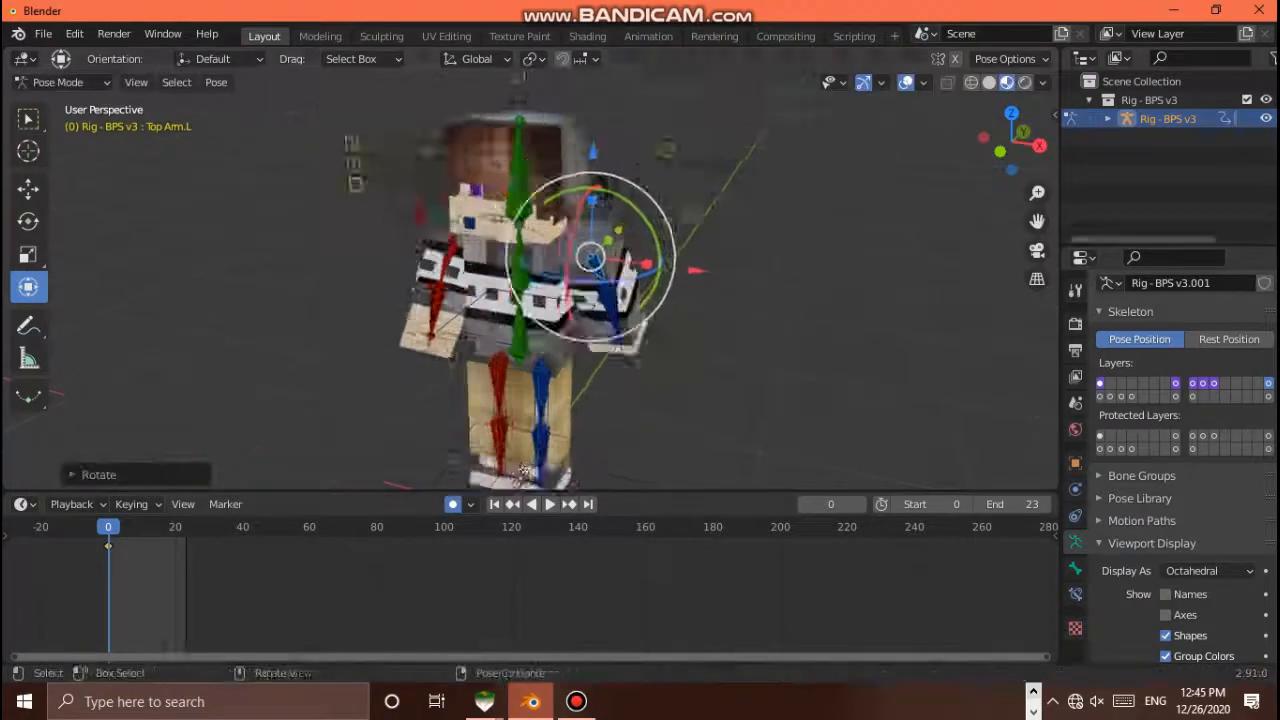
Move the left foot's IK bone forward in side view to start the walking stride
drag(1025, 145, 885, 140)
click(459, 468)
click(1012, 143)
scroll(530, 400, down, 2)
drag(585, 406, 562, 406)
drag(457, 302, 457, 298)
scroll(457, 298, up, 3)
scroll(530, 300, down, 1)
Move the right foot's IK bone backward and tilt the foot for the rear leg of the stride
click(1011, 142)
click(592, 440)
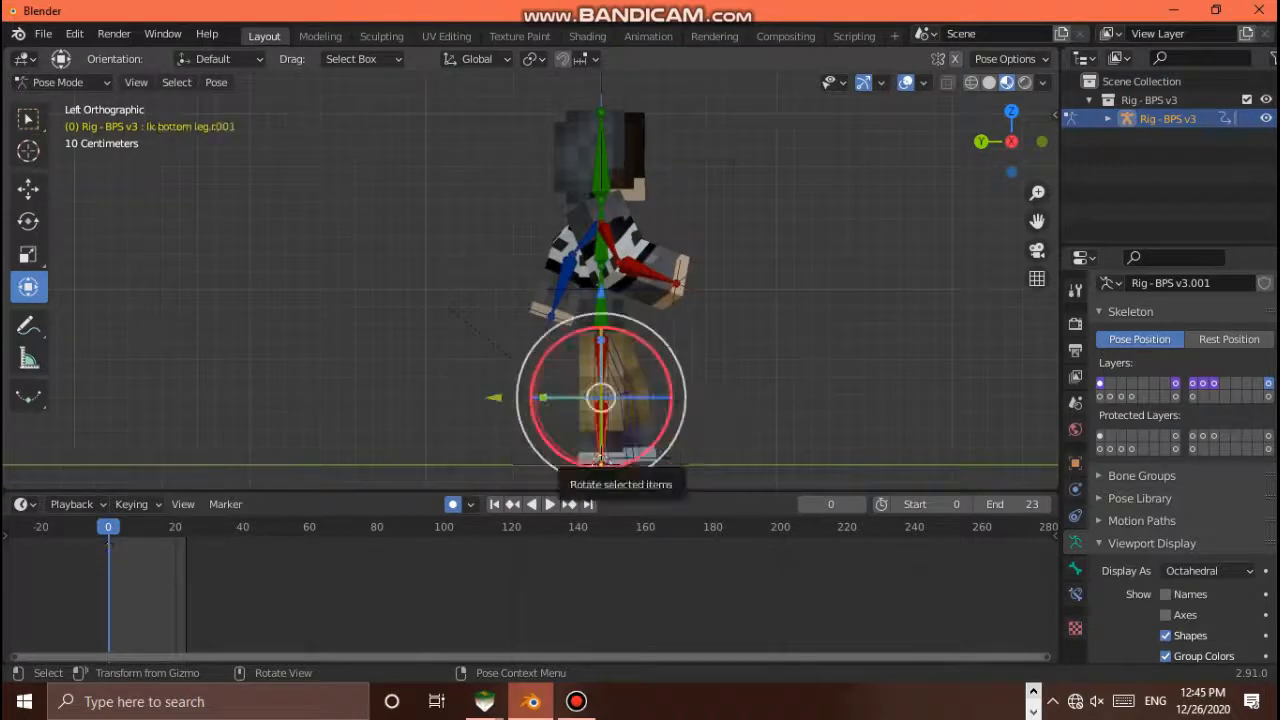
click(566, 450)
middle_drag(566, 450, 590, 462)
click(598, 456)
scroll(590, 440, down, 1)
drag(485, 431, 466, 431)
drag(630, 392, 636, 404)
drag(569, 331, 569, 323)
Move the left foot's IK bone a little farther forward and slightly outward along the X axis
click(617, 423)
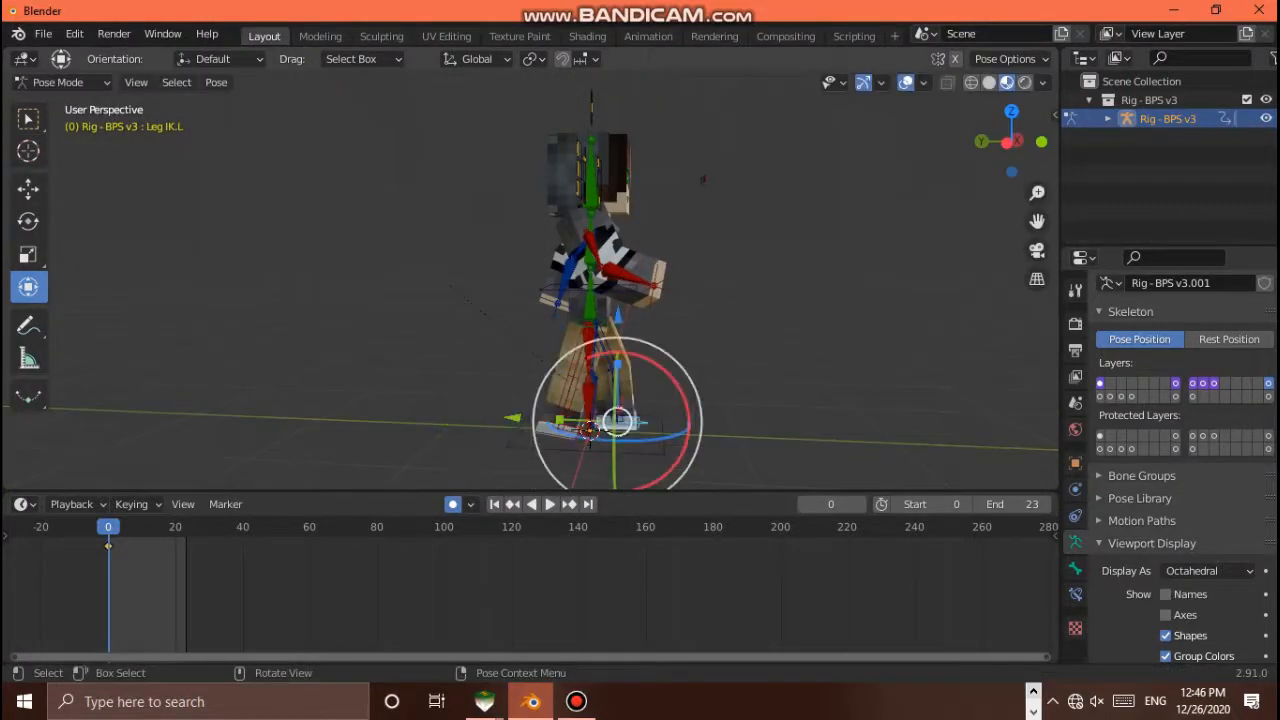
drag(512, 418, 532, 420)
middle_drag(532, 420, 310, 425)
drag(673, 463, 677, 463)
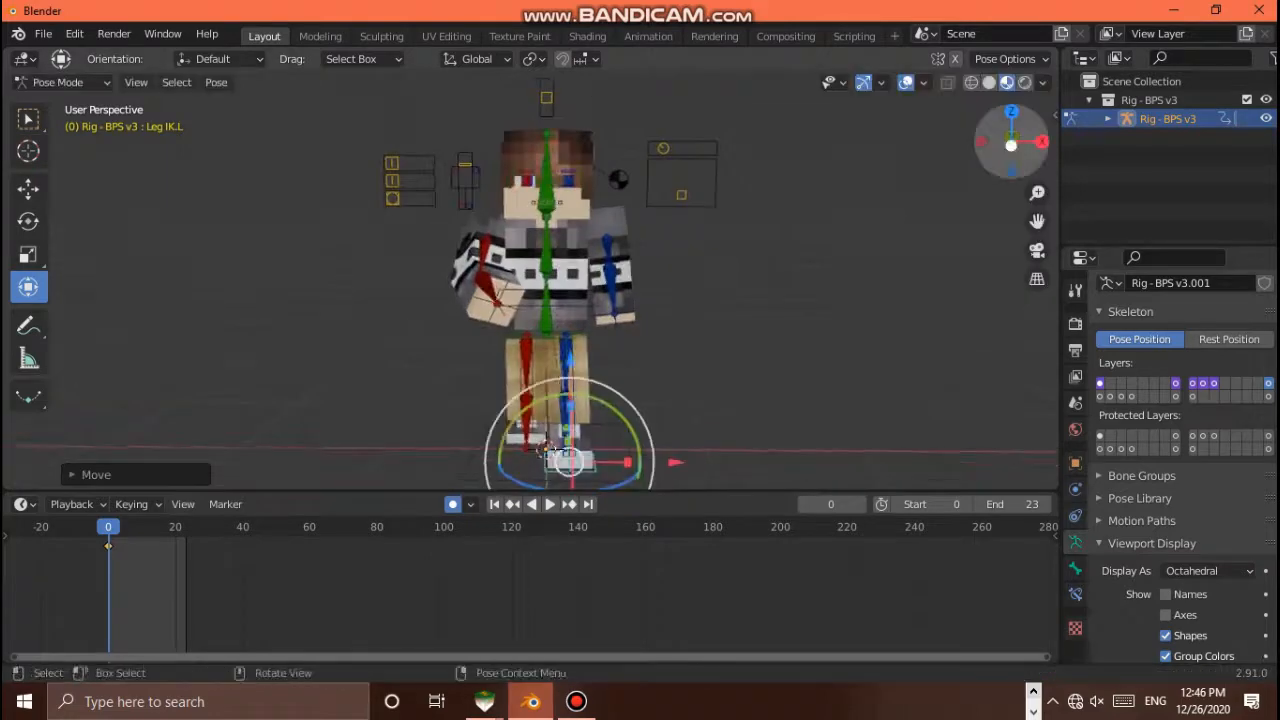
Insert Location, Rotation & Scale keyframes for the head and torso bones at frame 0
drag(1008, 142, 918, 172)
click(508, 180)
key(i)
click(508, 260)
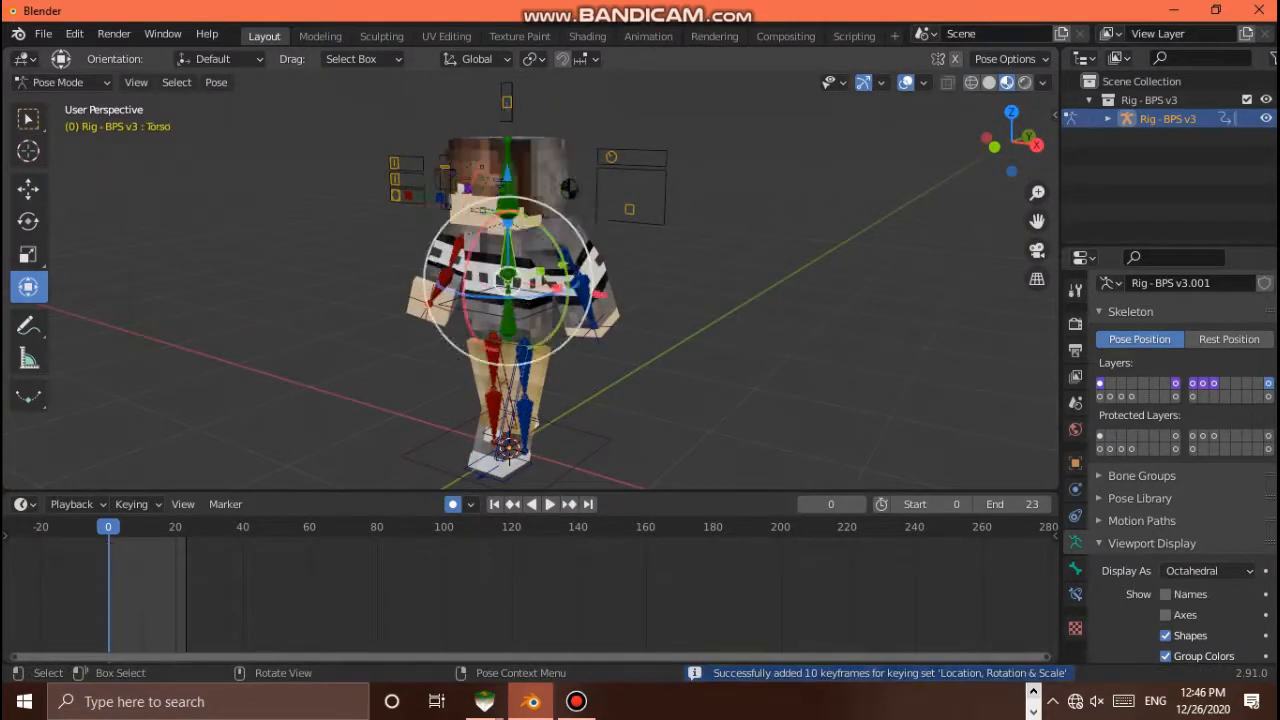
key(i)
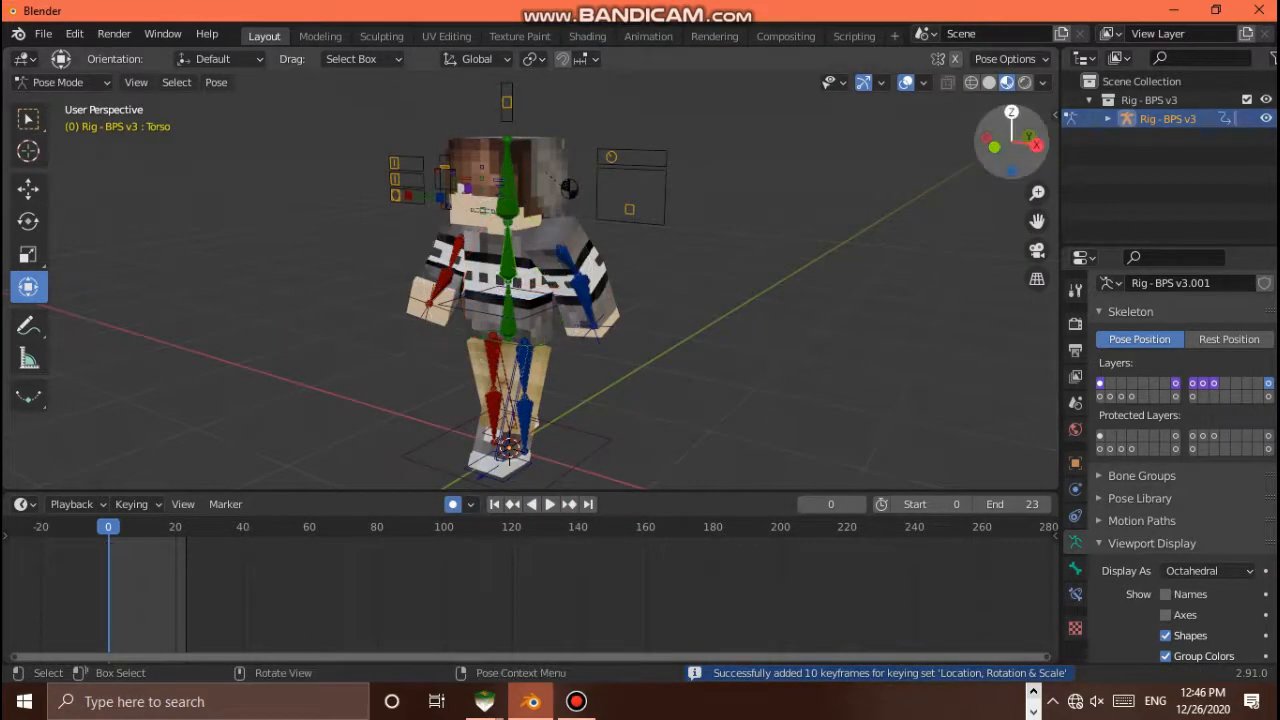
mouse_move(1011, 130)
mouse_down()
mouse_move(1030, 132)
mouse_move(1022, 105)
mouse_move(893, 94)
mouse_move(1024, 122)
mouse_up()
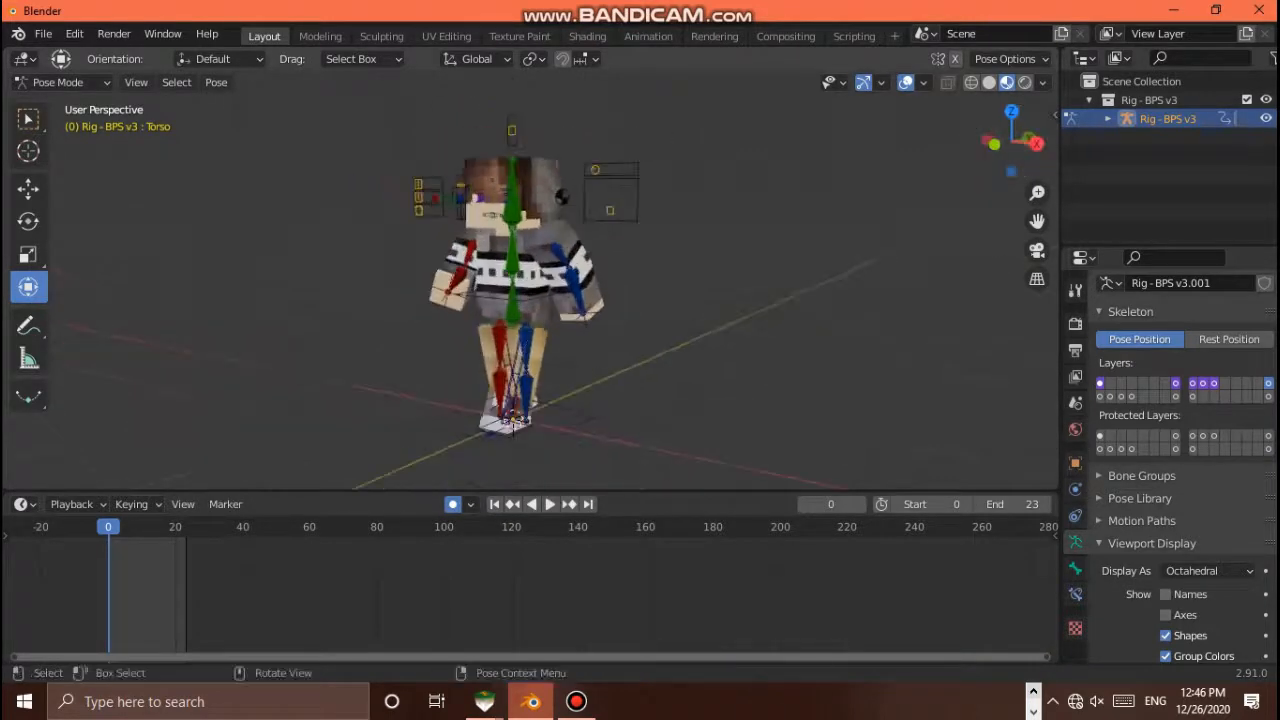
Lower the pelvis bone about 0.05 m along the global Z axis so the knees bend
scroll(384, 145, up, 6)
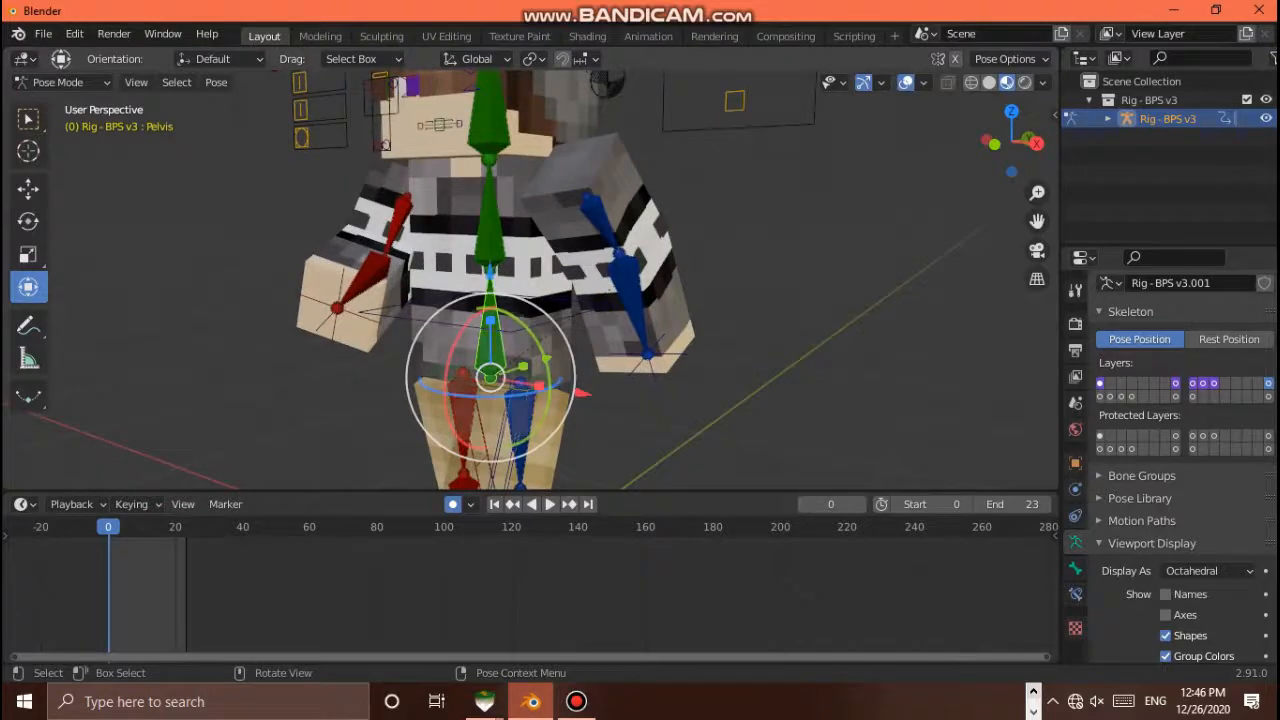
scroll(384, 145, down, 5)
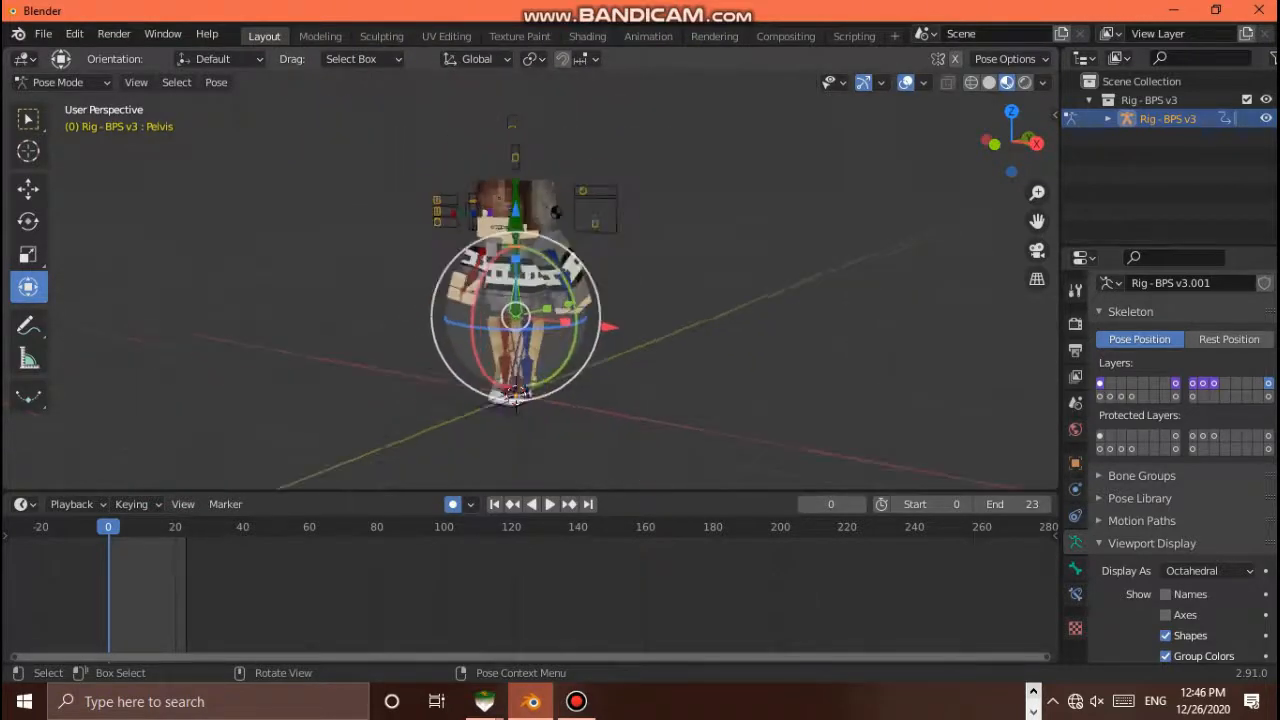
scroll(384, 145, up, 4)
drag(1011, 141, 942, 127)
scroll(530, 280, down, 2)
scroll(530, 280, up, 1)
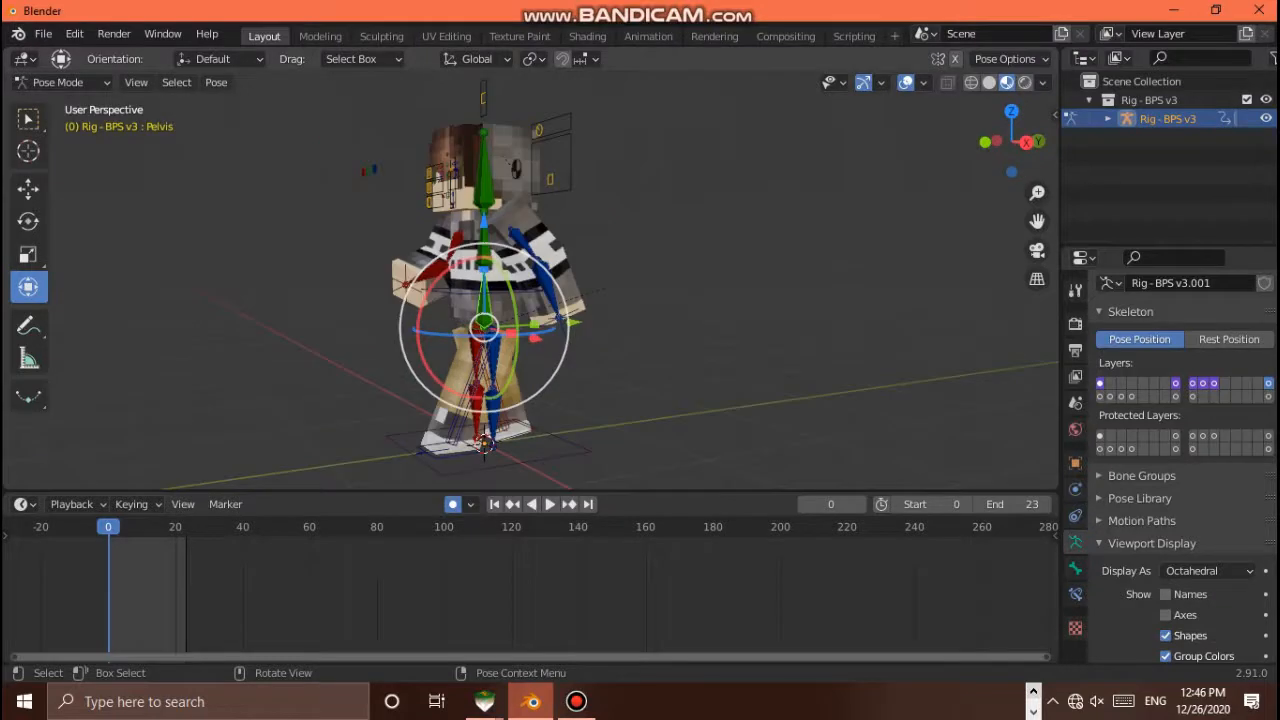
key(g)
key(z)
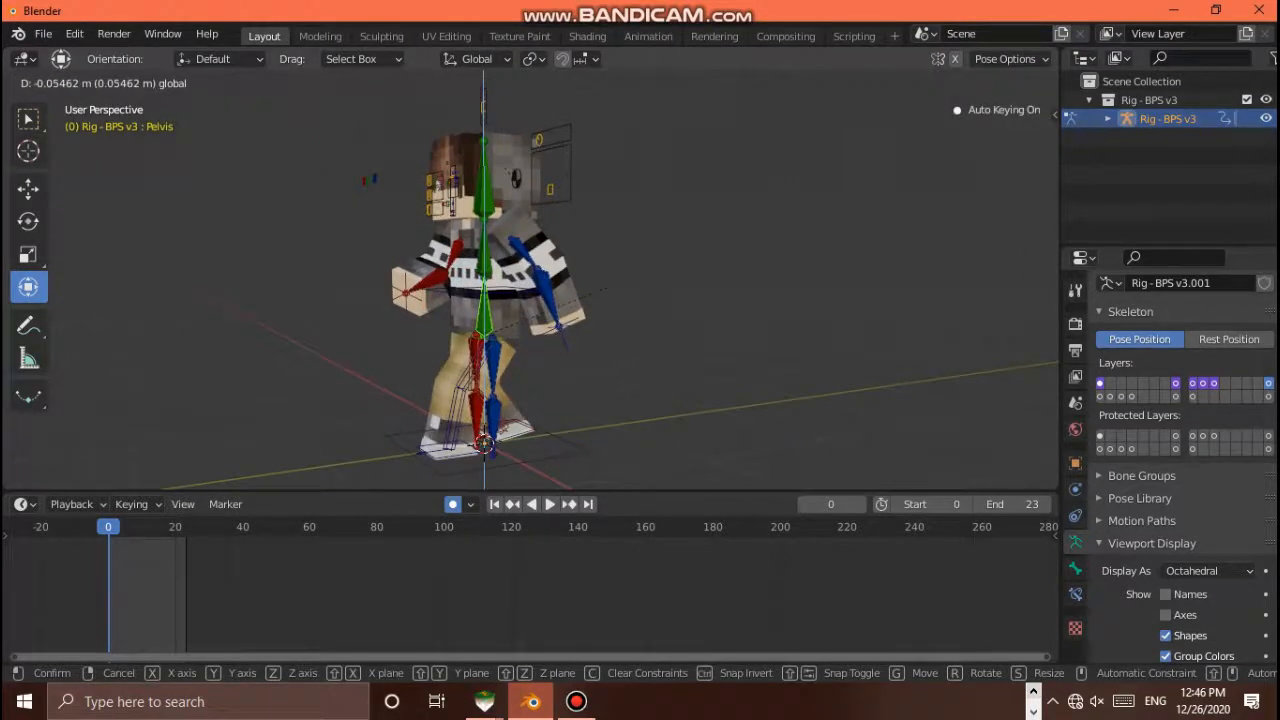
key(Return)
key(g)
key(z)
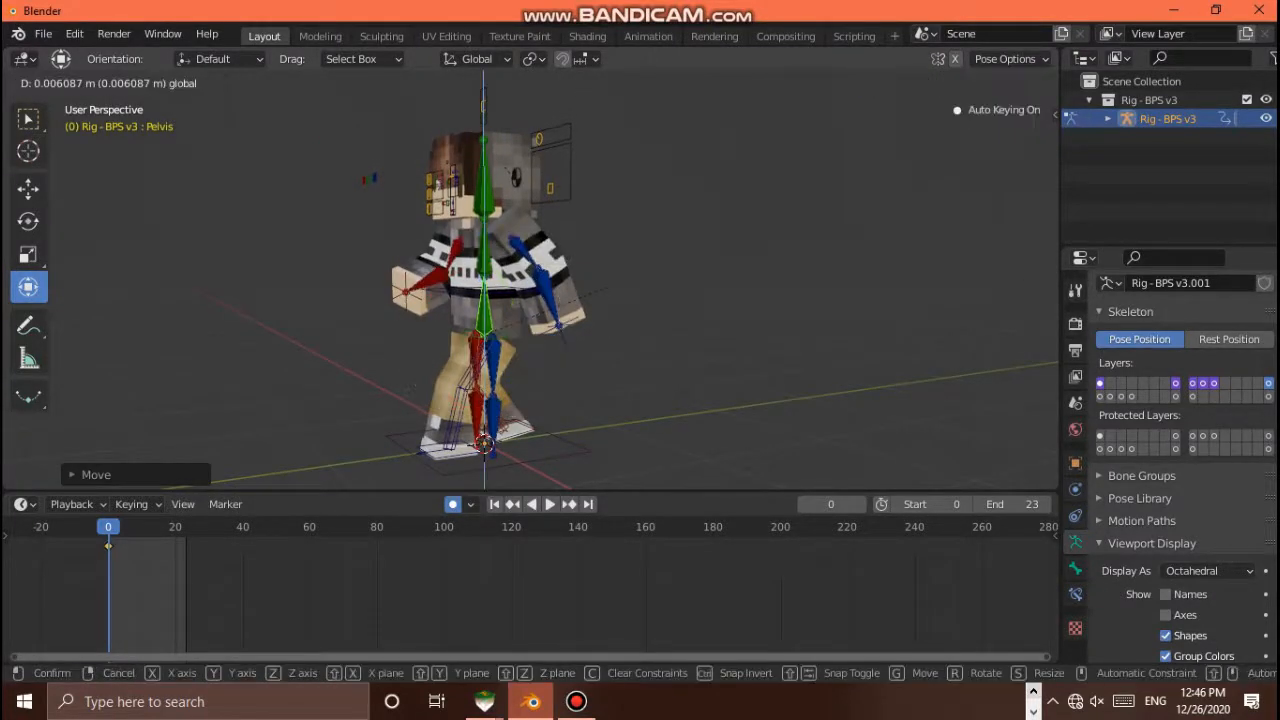
key(Return)
Adjust the tilt of the right foot's IK bone and shift it slightly farther back along the Y axis
drag(1011, 141, 940, 128)
scroll(530, 281, up, 1)
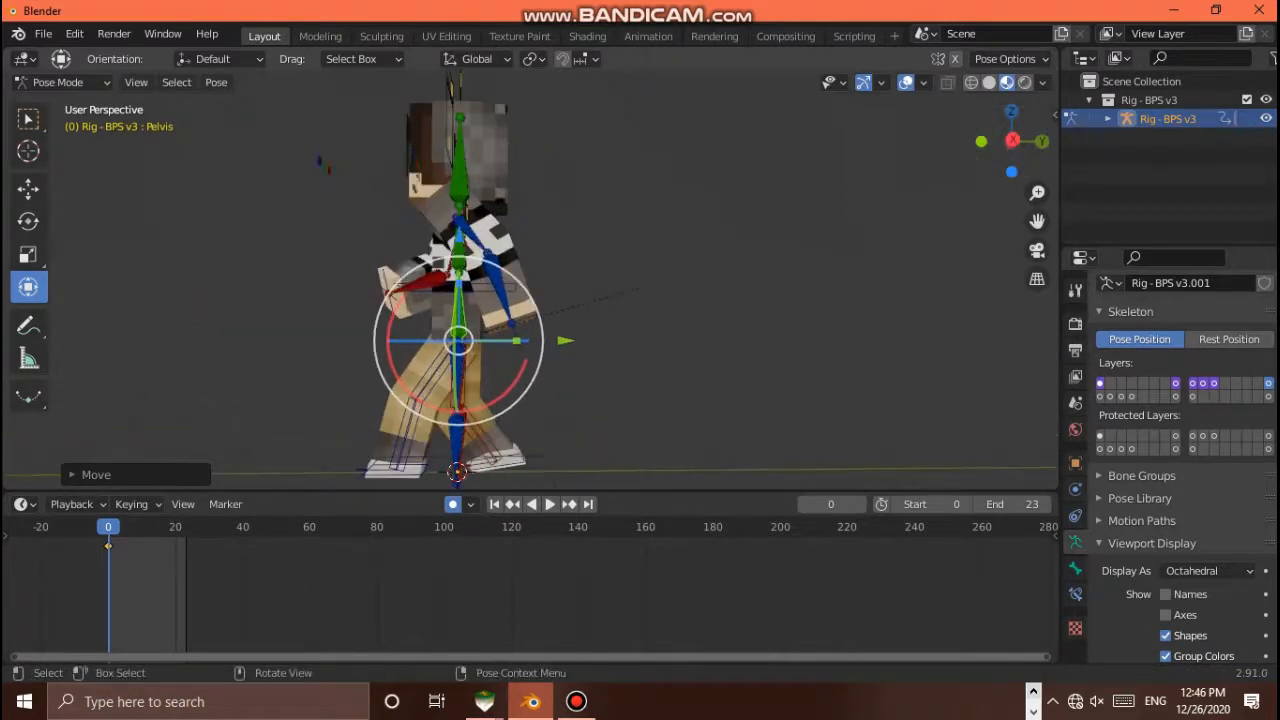
click(508, 460)
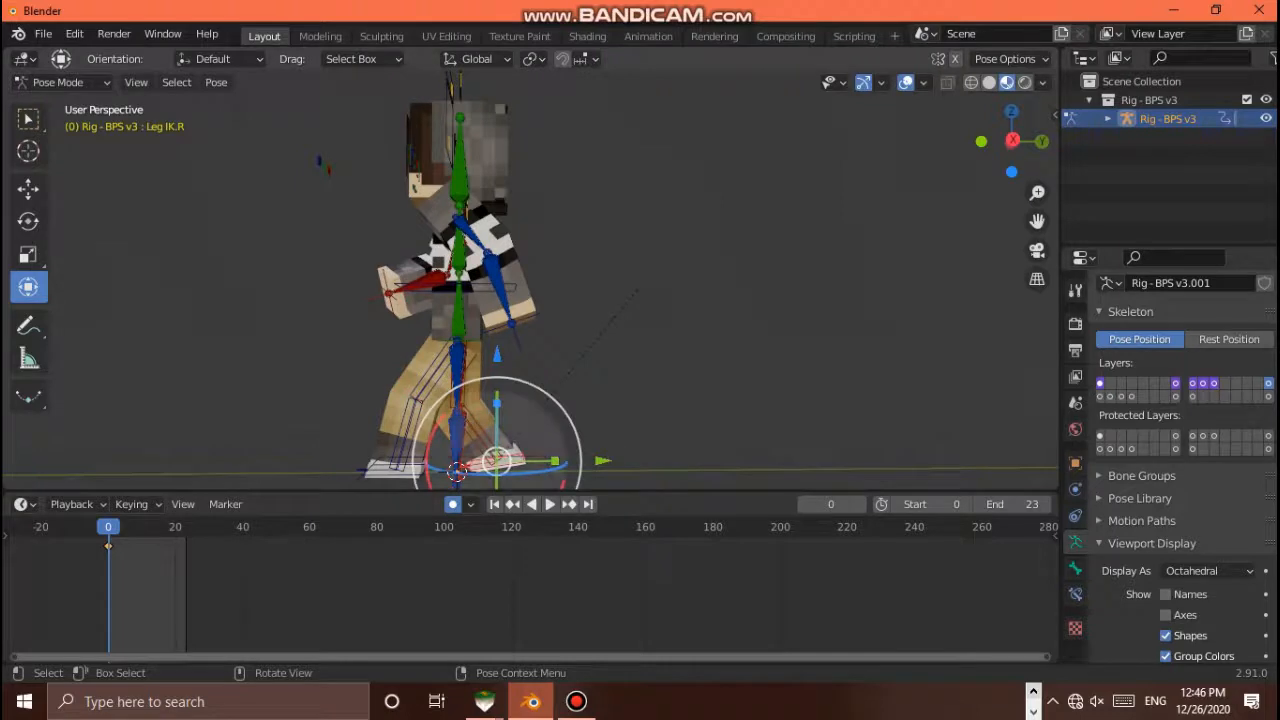
drag(456, 470, 457, 472)
scroll(457, 472, down, 1)
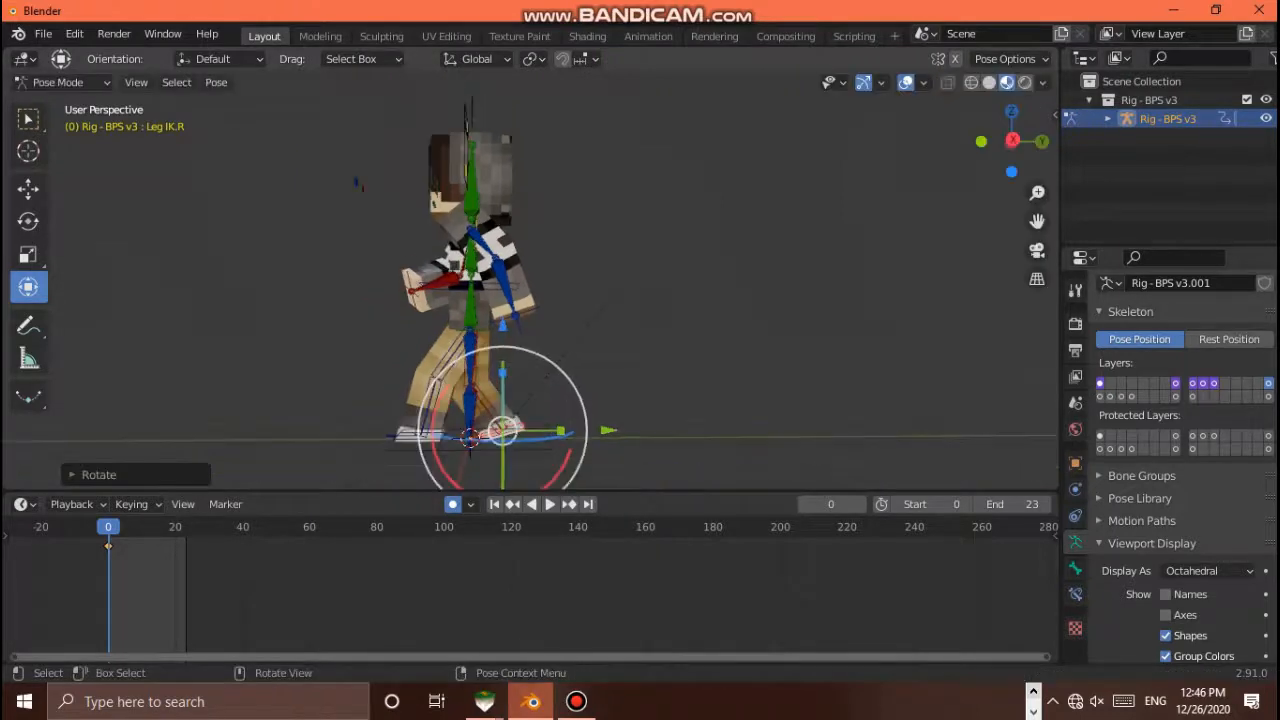
drag(604, 430, 610, 430)
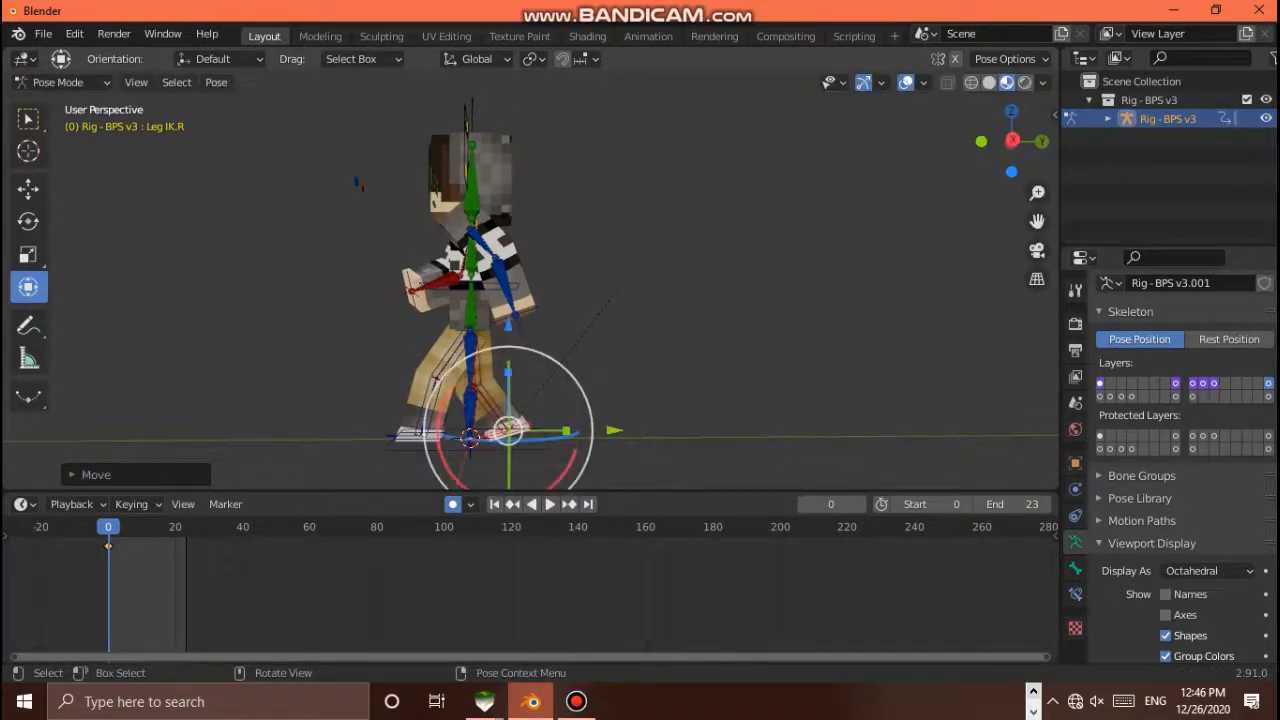
mouse_move(440, 402)
mouse_down()
mouse_move(430, 417)
mouse_move(444, 406)
mouse_up()
Rotate the hips bone about -9.3° around the global Z axis
drag(1011, 141, 1025, 141)
mouse_move(512, 456)
middle_down()
mouse_move(566, 452)
mouse_move(495, 455)
mouse_move(520, 452)
middle_up()
scroll(520, 452, up, 2)
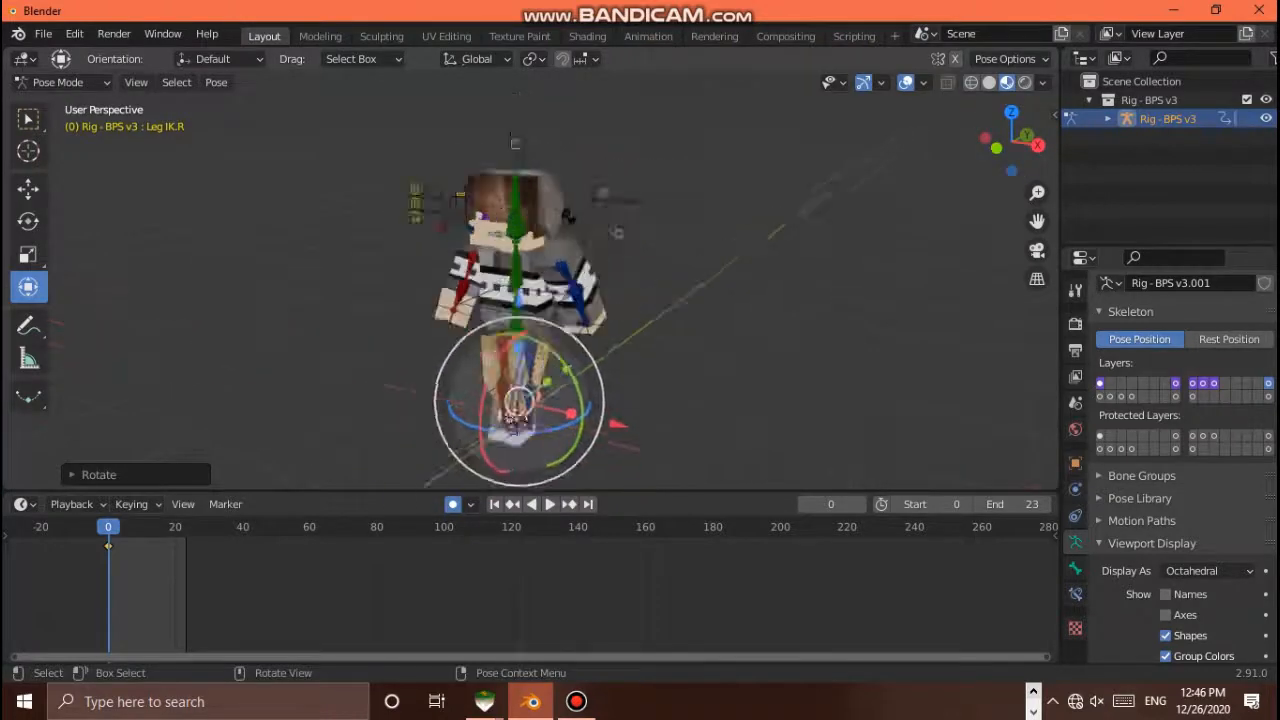
drag(1037, 221, 1064, 160)
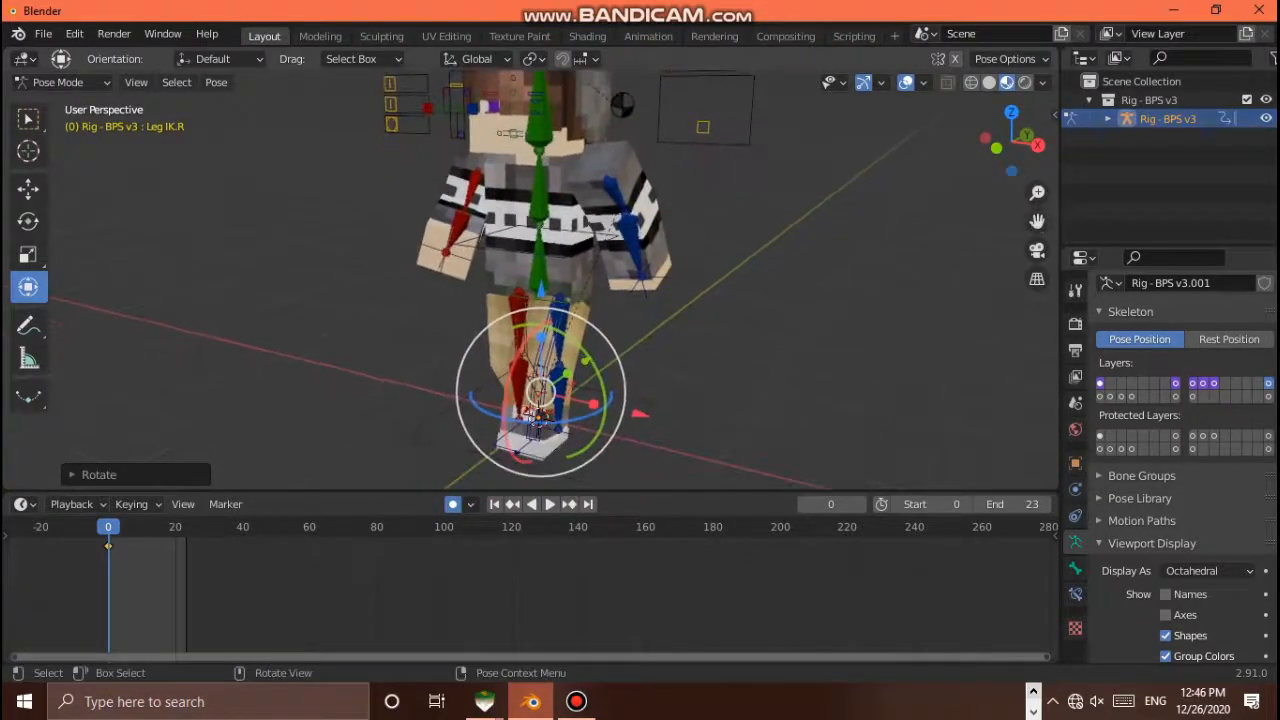
scroll(530, 280, up, 2)
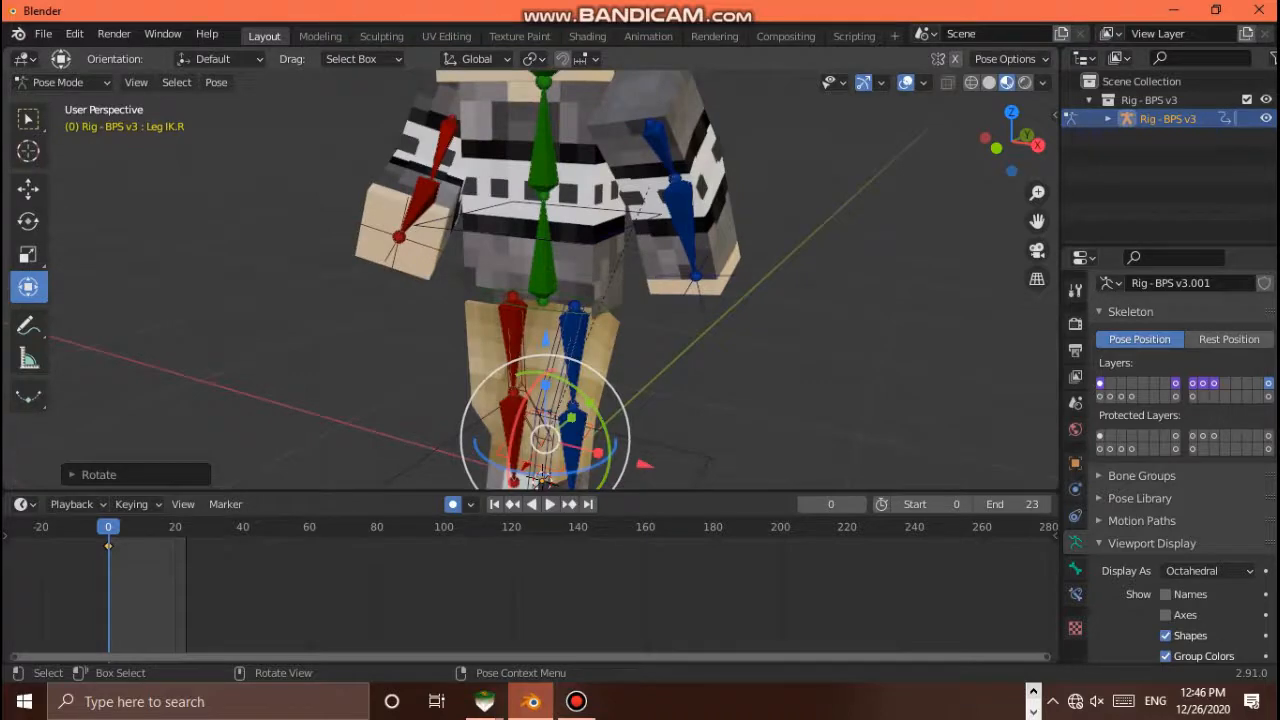
click(590, 311)
scroll(590, 311, down, 2)
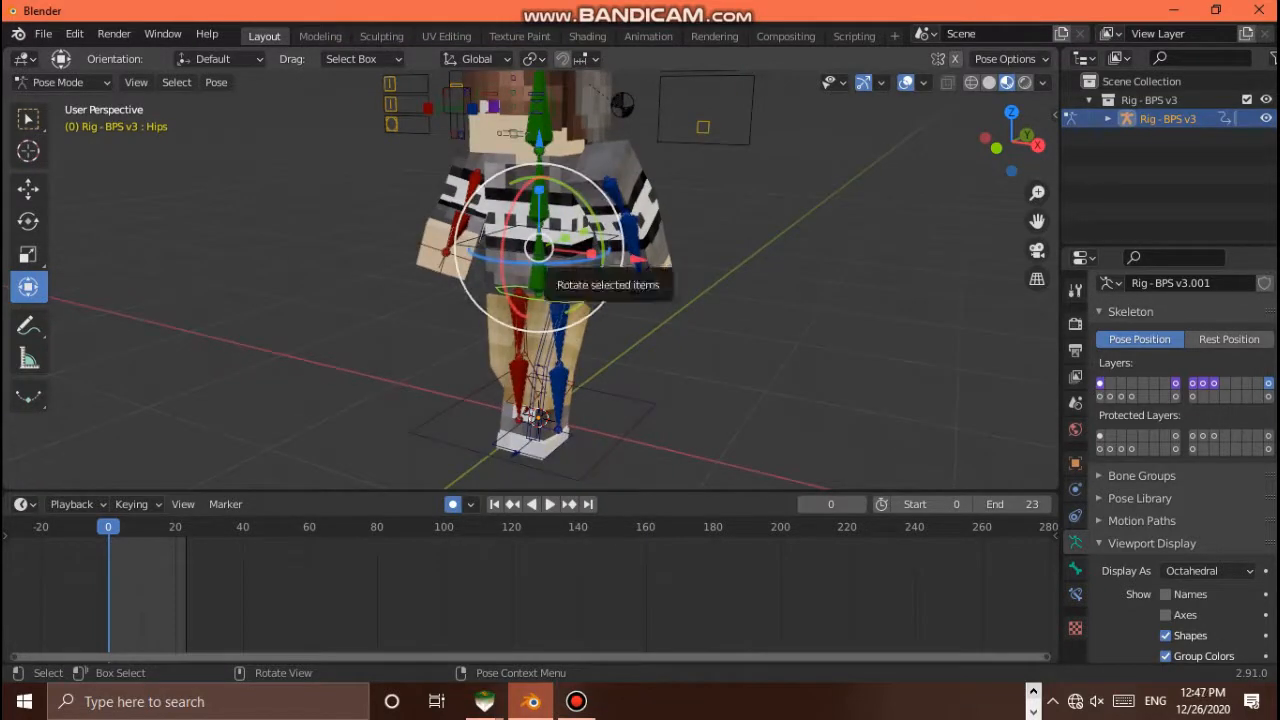
scroll(540, 250, down, 2)
scroll(540, 250, up, 6)
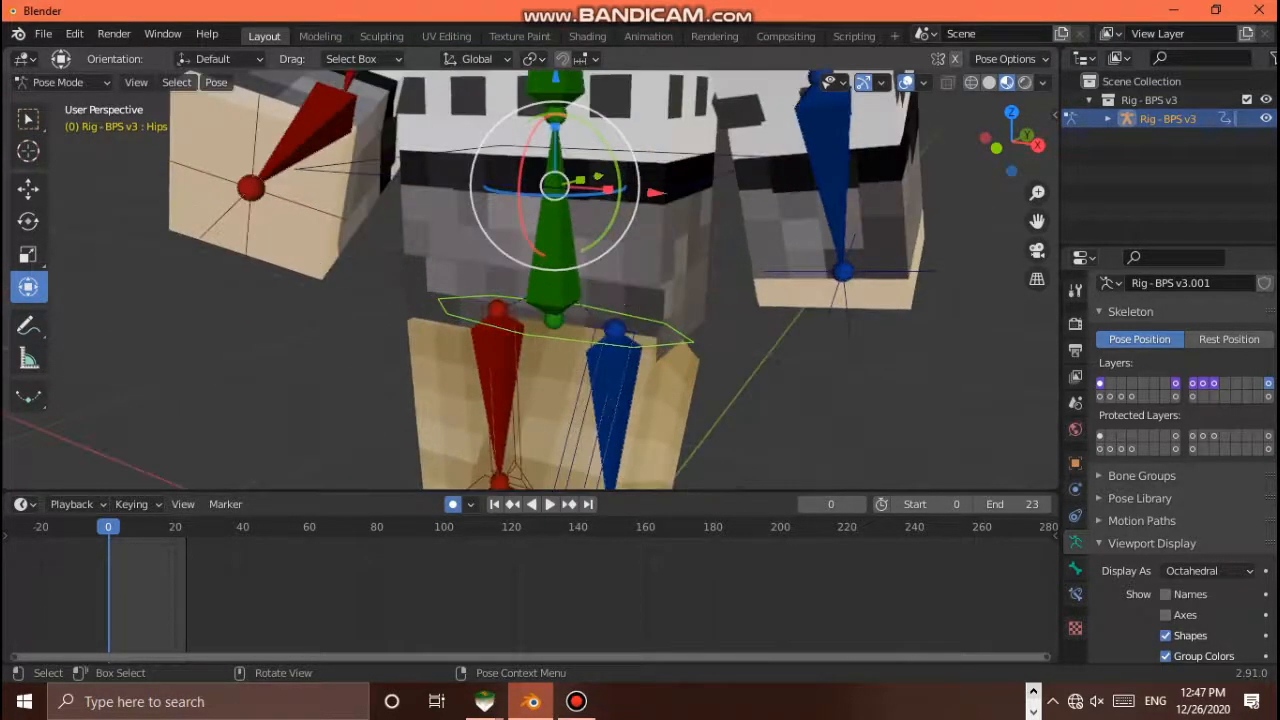
scroll(540, 280, down, 2)
scroll(540, 280, down, 2)
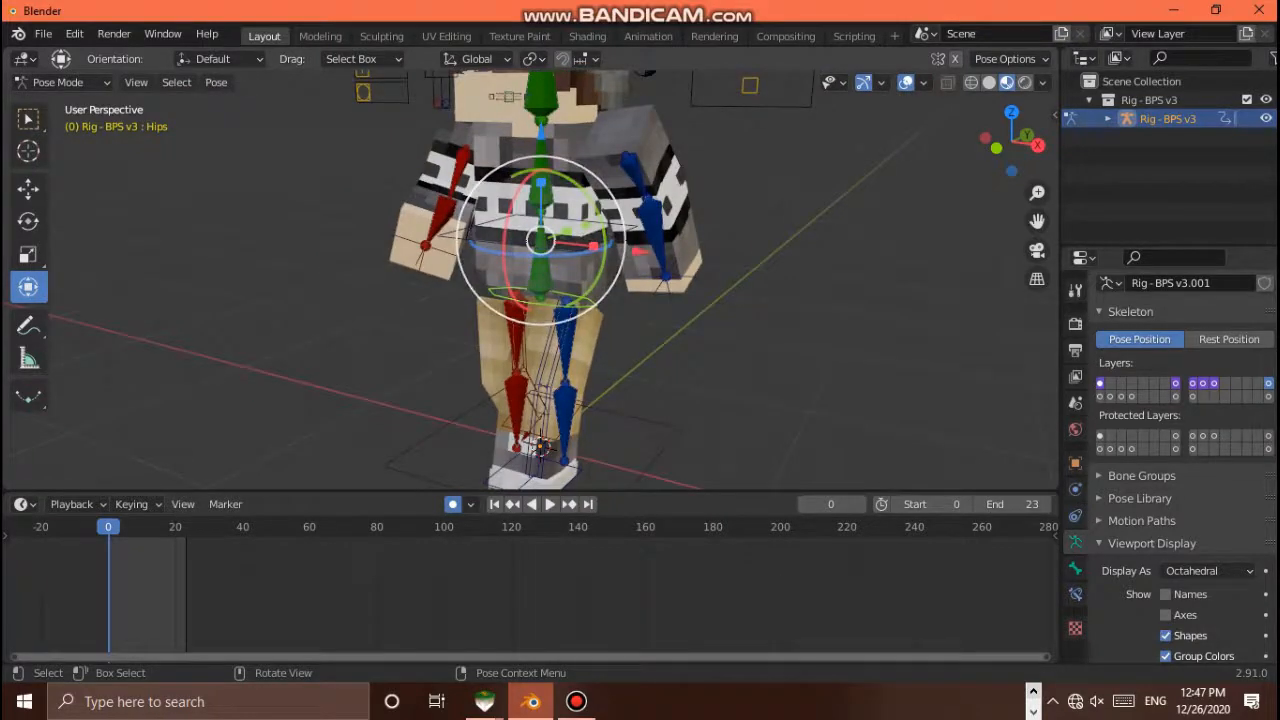
drag(1011, 141, 1050, 141)
drag(617, 252, 603, 275)
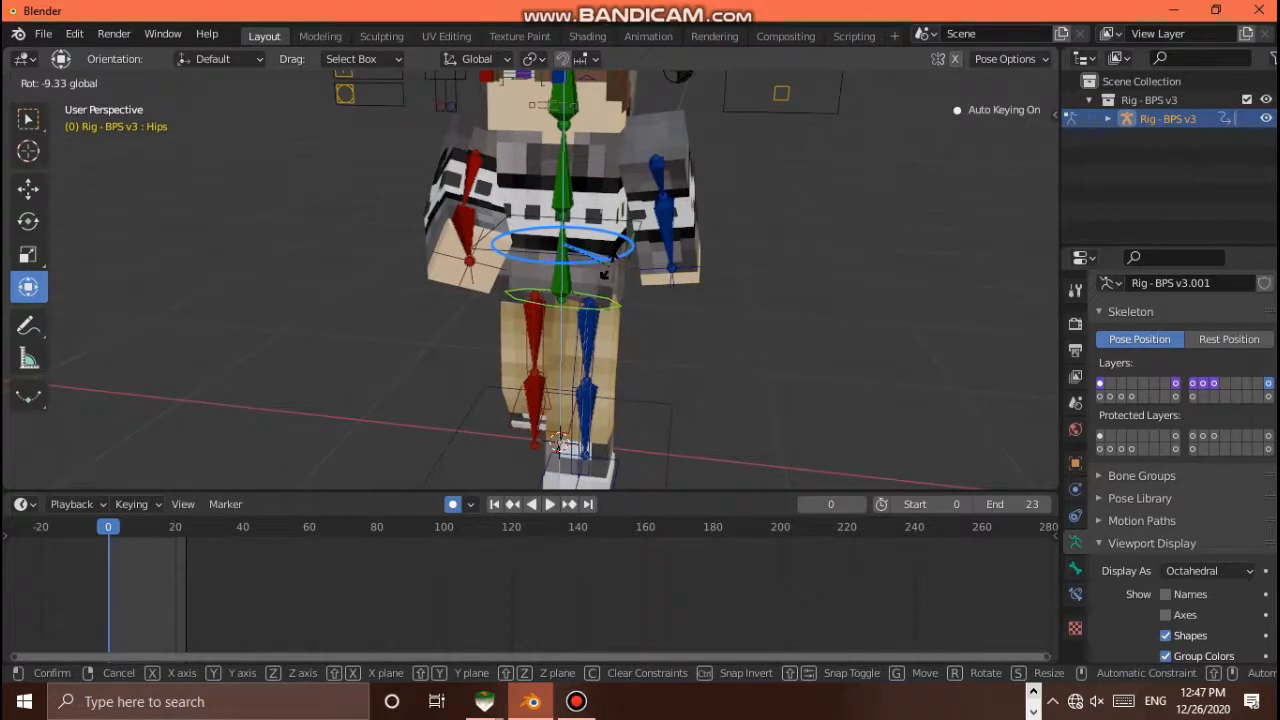
drag(606, 268, 606, 268)
scroll(612, 262, down, 2)
scroll(612, 262, up, 2)
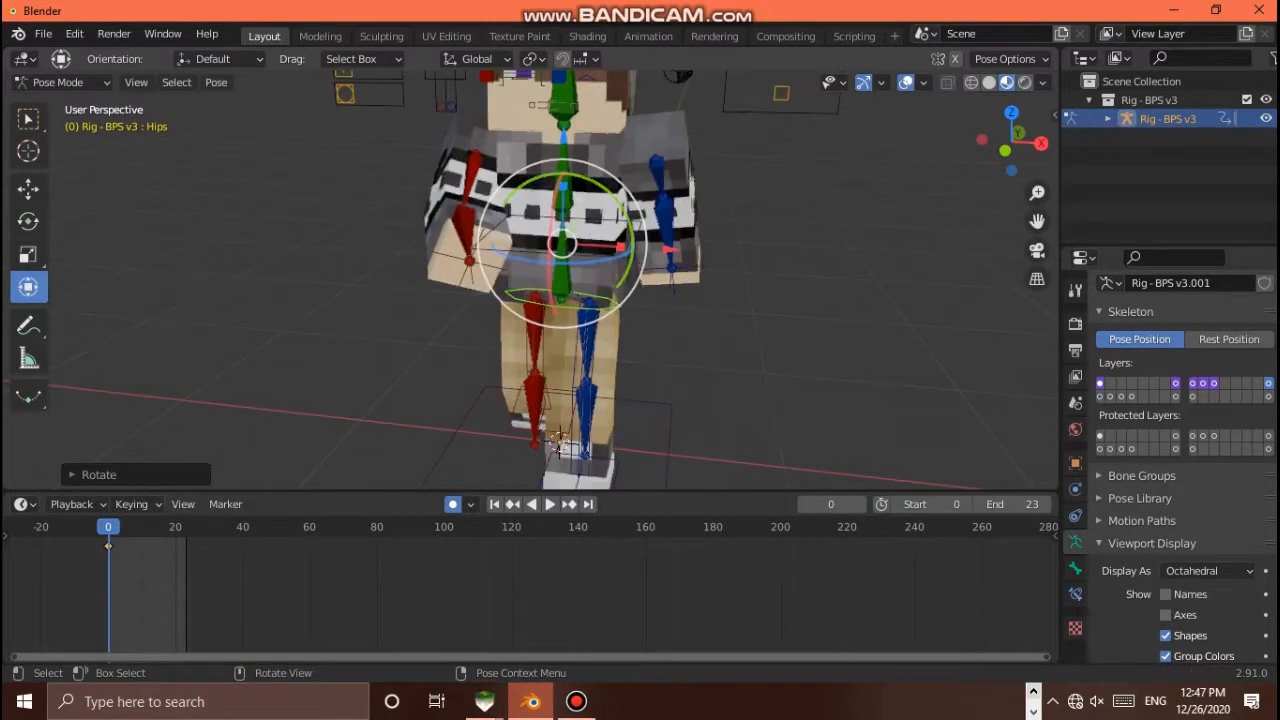
Select the torso bone and rotate it around the global Z axis to twist the upper body
drag(1040, 138, 992, 137)
scroll(540, 270, down, 2)
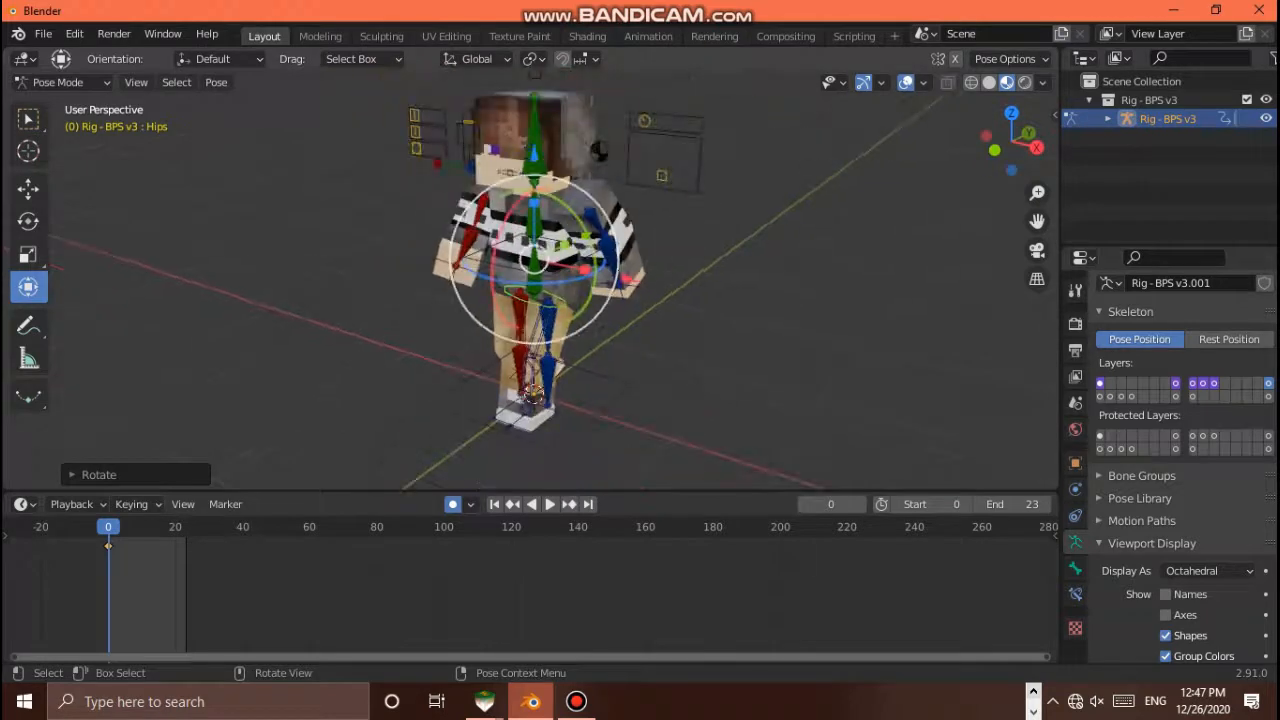
click(530, 232)
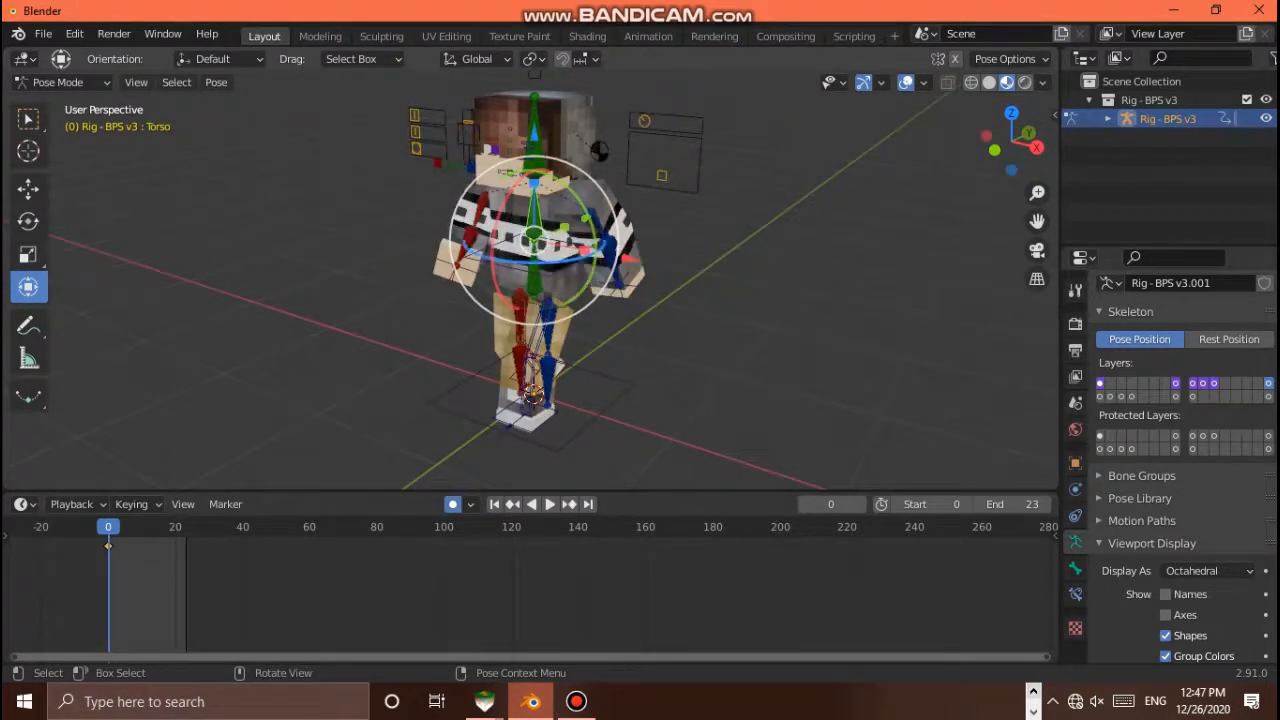
drag(590, 250, 558, 268)
middle_drag(558, 268, 670, 345)
mouse_move(568, 392)
middle_down()
mouse_move(535, 397)
mouse_move(548, 388)
mouse_move(556, 407)
middle_up()
scroll(535, 397, down, 6)
scroll(535, 397, up, 6)
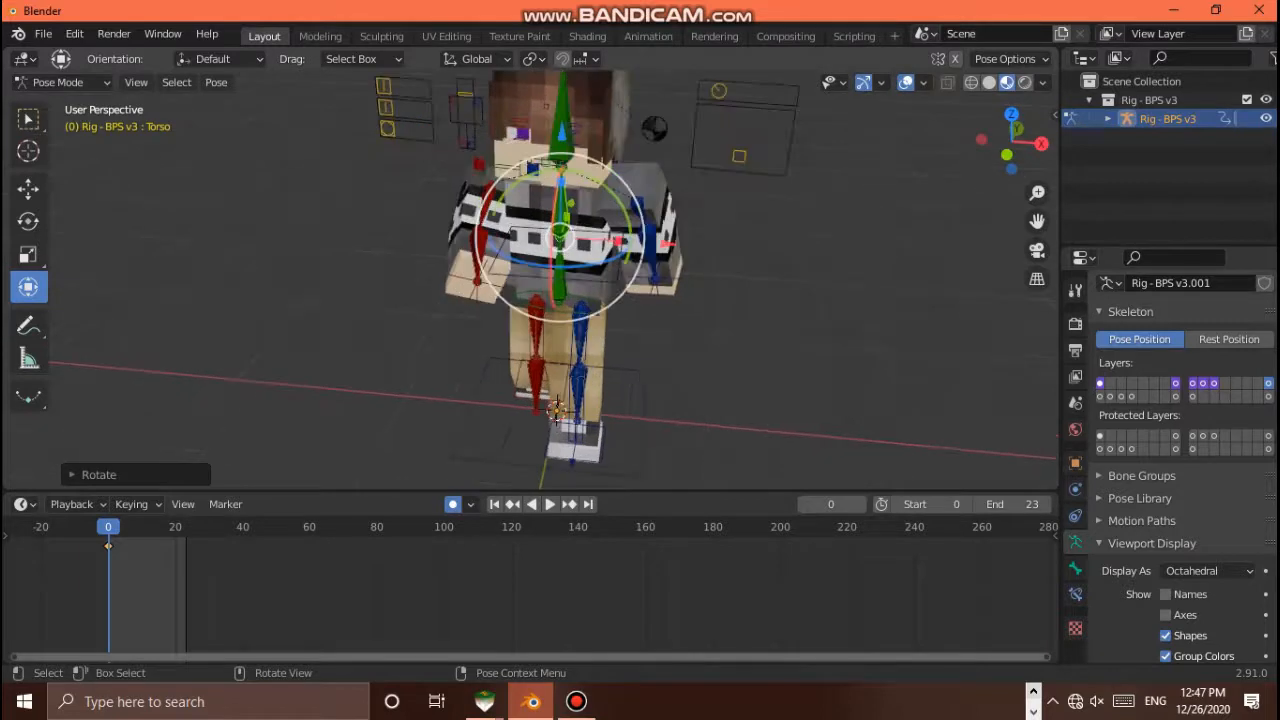
Rotate the head bone around the global Z axis so the face points forward at frame 0
click(546, 106)
click(562, 130)
scroll(562, 130, down, 1)
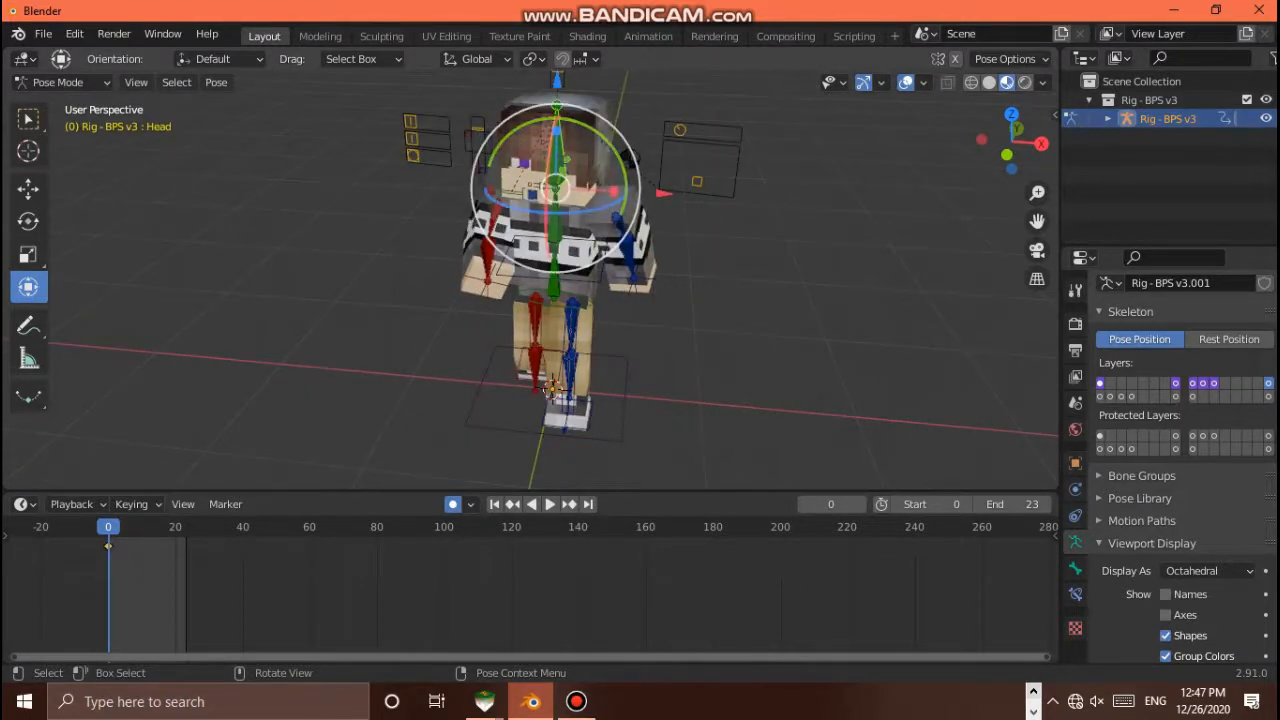
drag(560, 198, 578, 208)
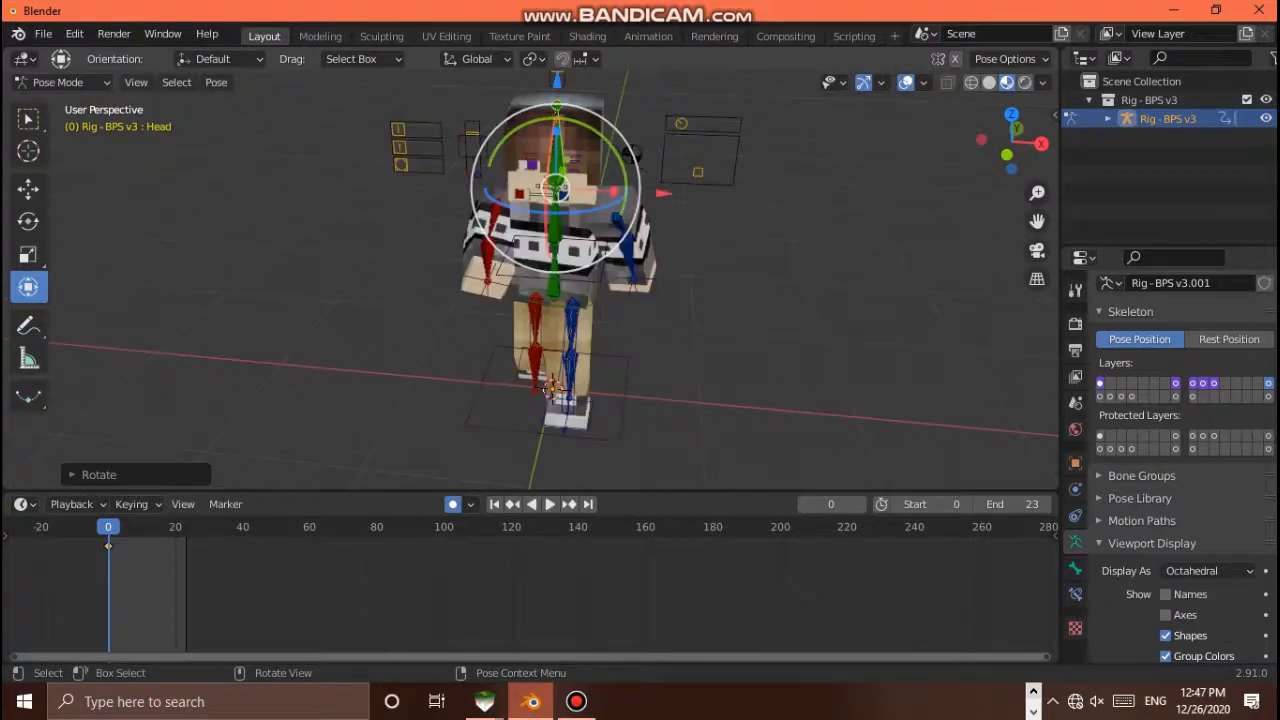
mouse_move(1011, 141)
mouse_down()
mouse_move(800, 140)
mouse_move(1020, 130)
mouse_move(988, 130)
mouse_up()
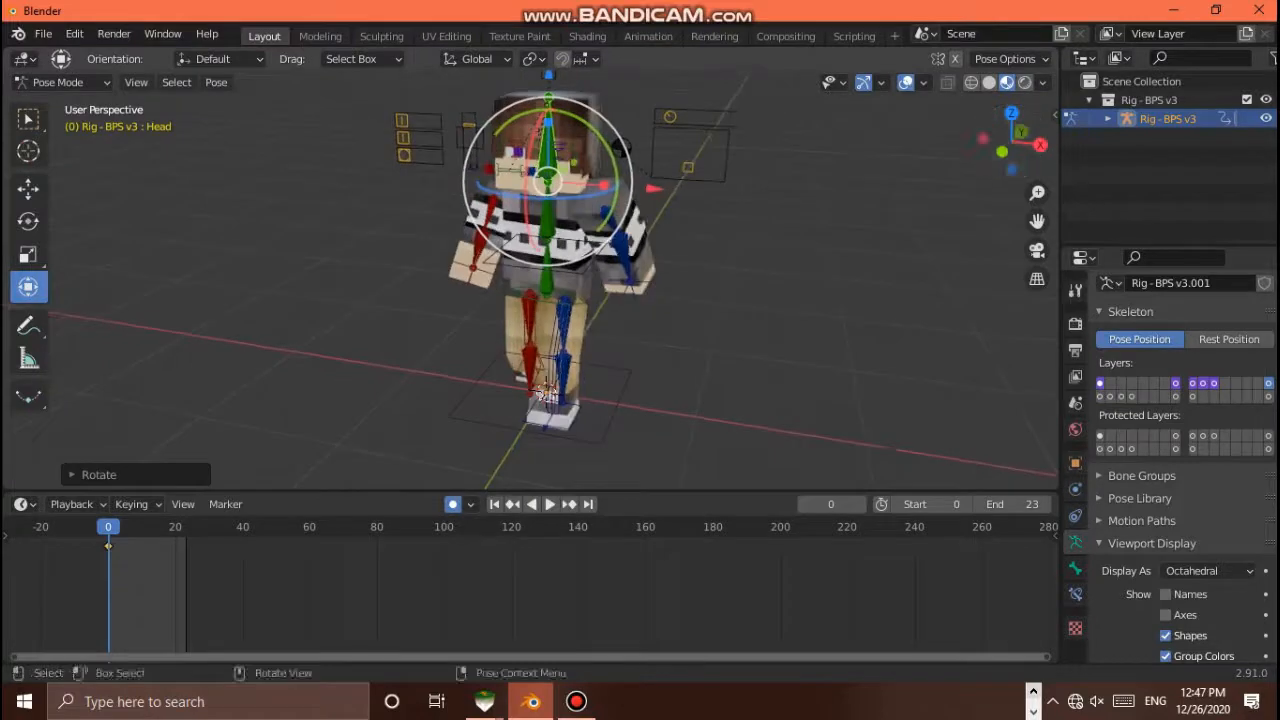
Play the animation and stop at frame 12 to set up the opposite stride
key(space)
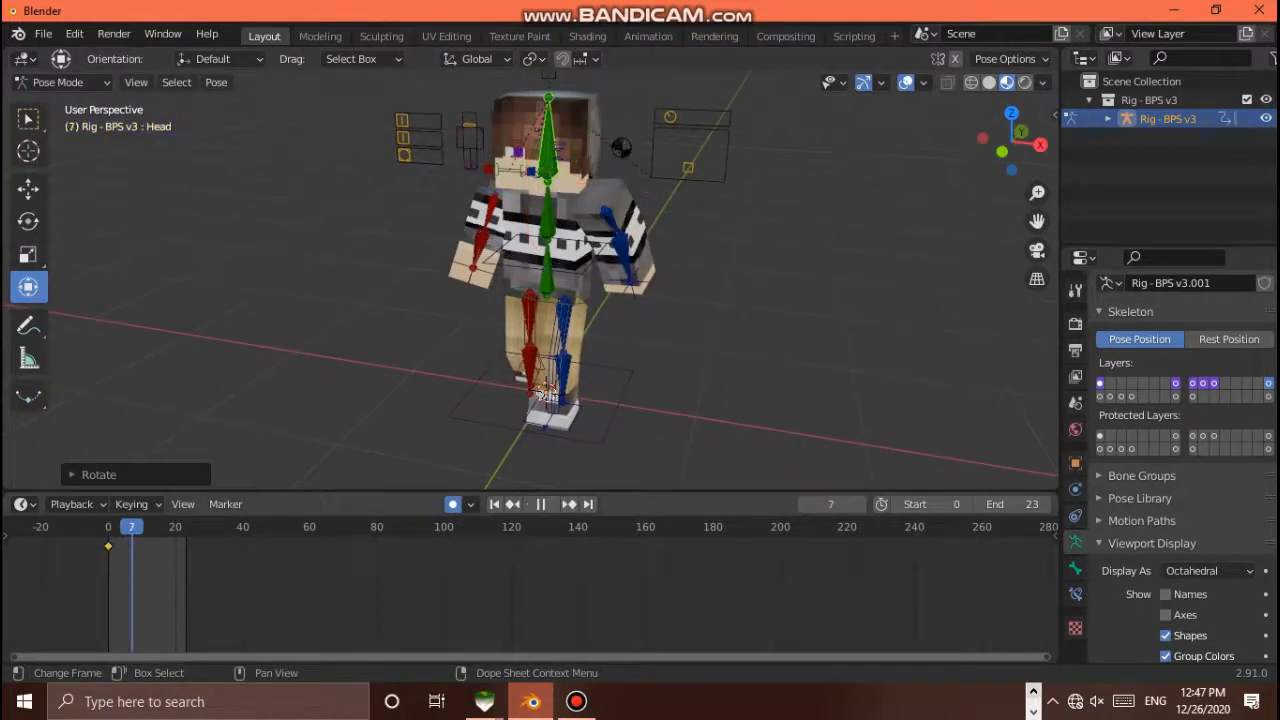
key(space)
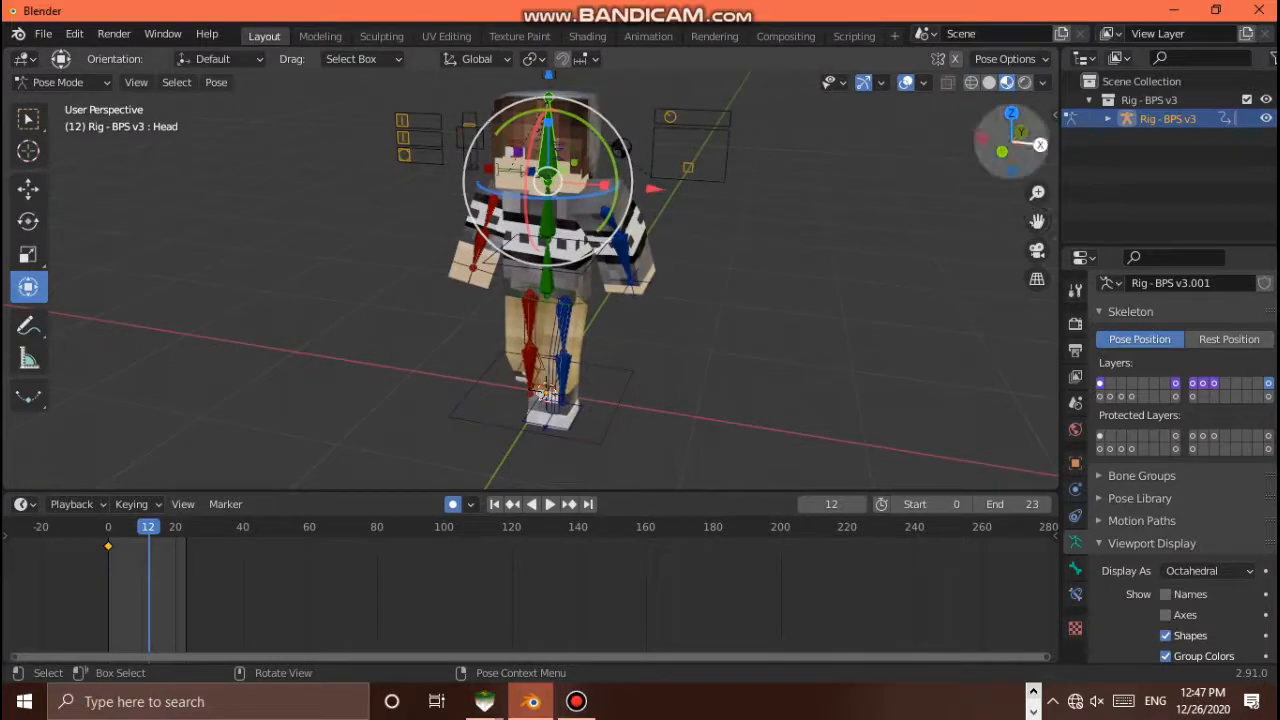
drag(1028, 140, 933, 155)
scroll(530, 278, down, 3)
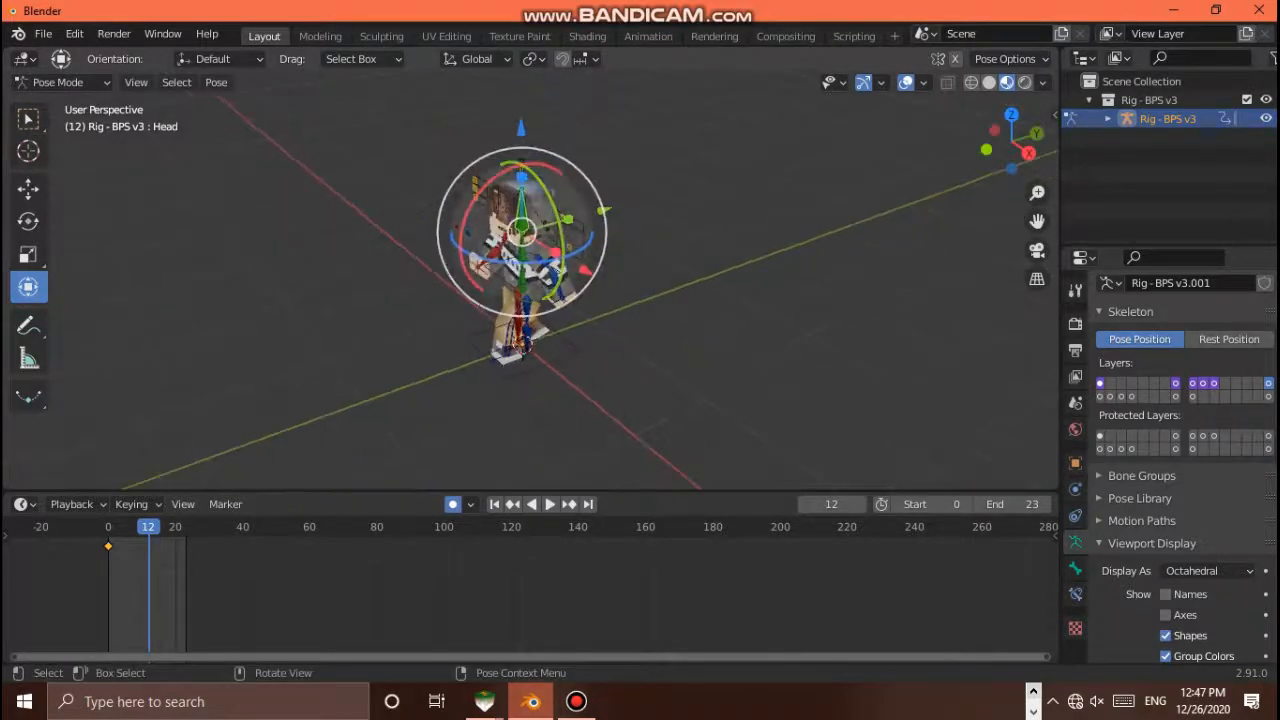
scroll(530, 278, up, 3)
scroll(530, 278, down, 2)
scroll(530, 278, up, 2)
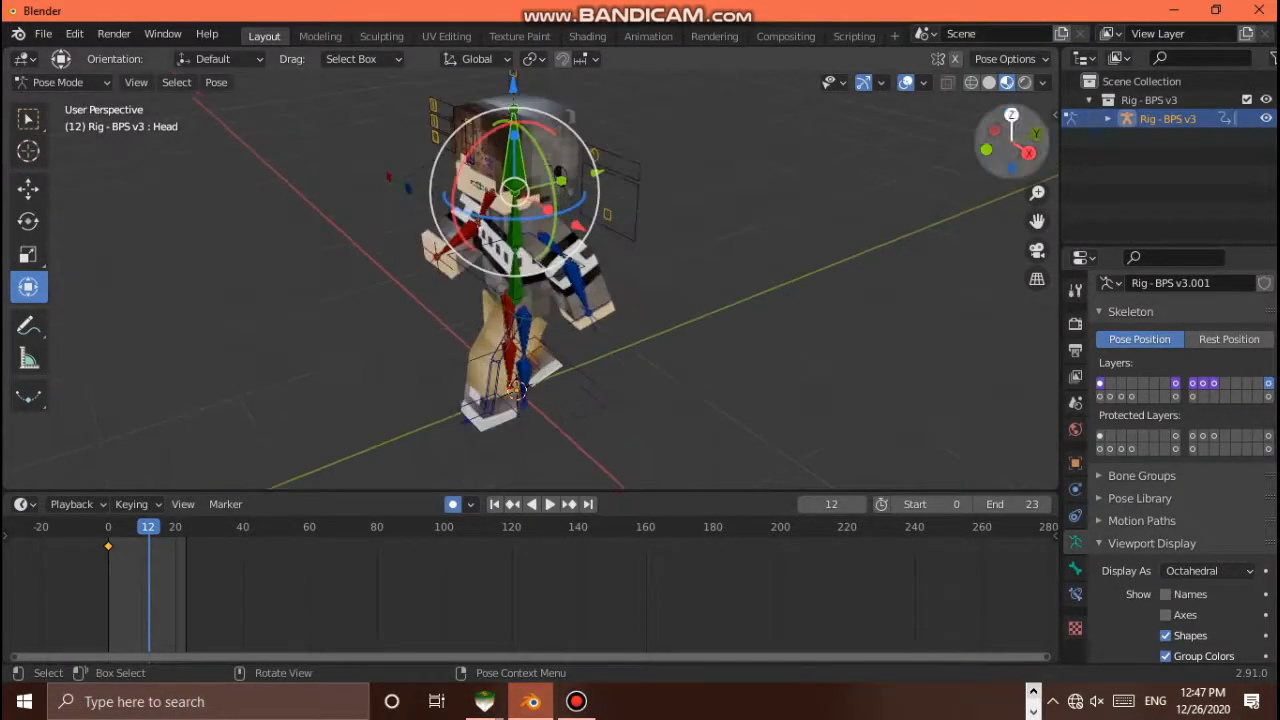
drag(1000, 132, 980, 104)
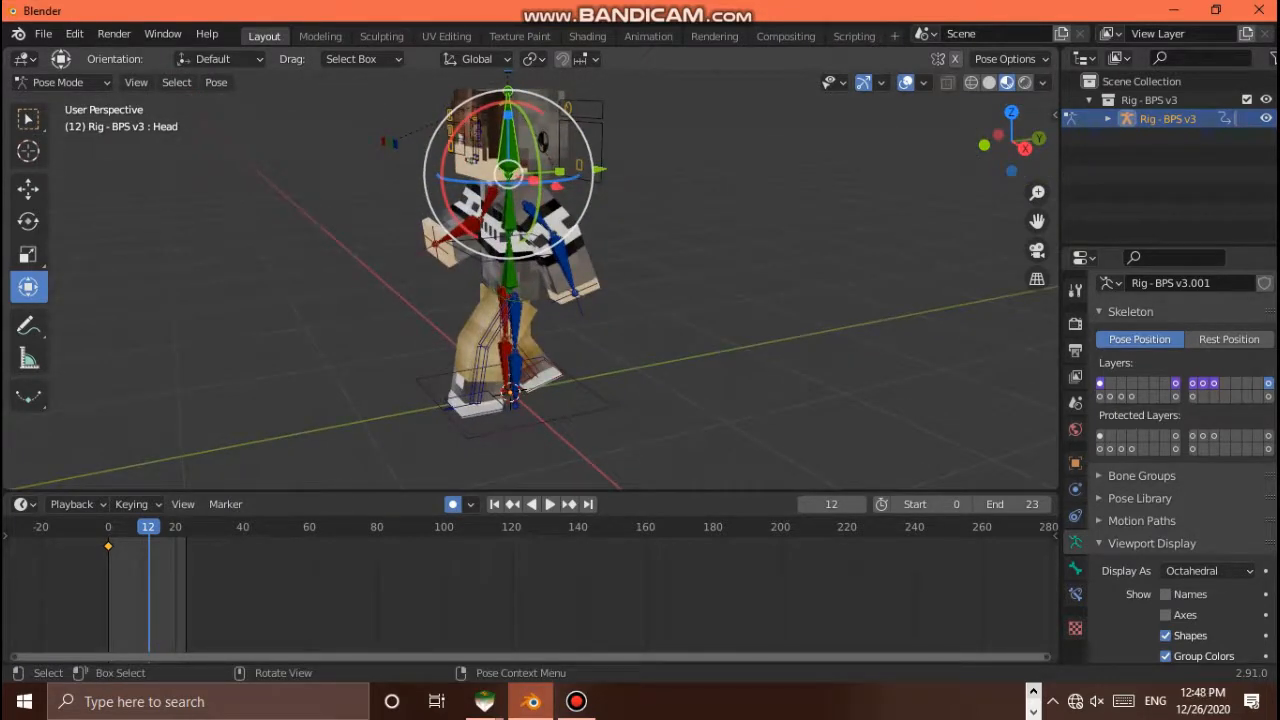
Copy the pose of both leg IK bones, paste it mirrored at frame 12, and play back the leg motion
click(510, 392)
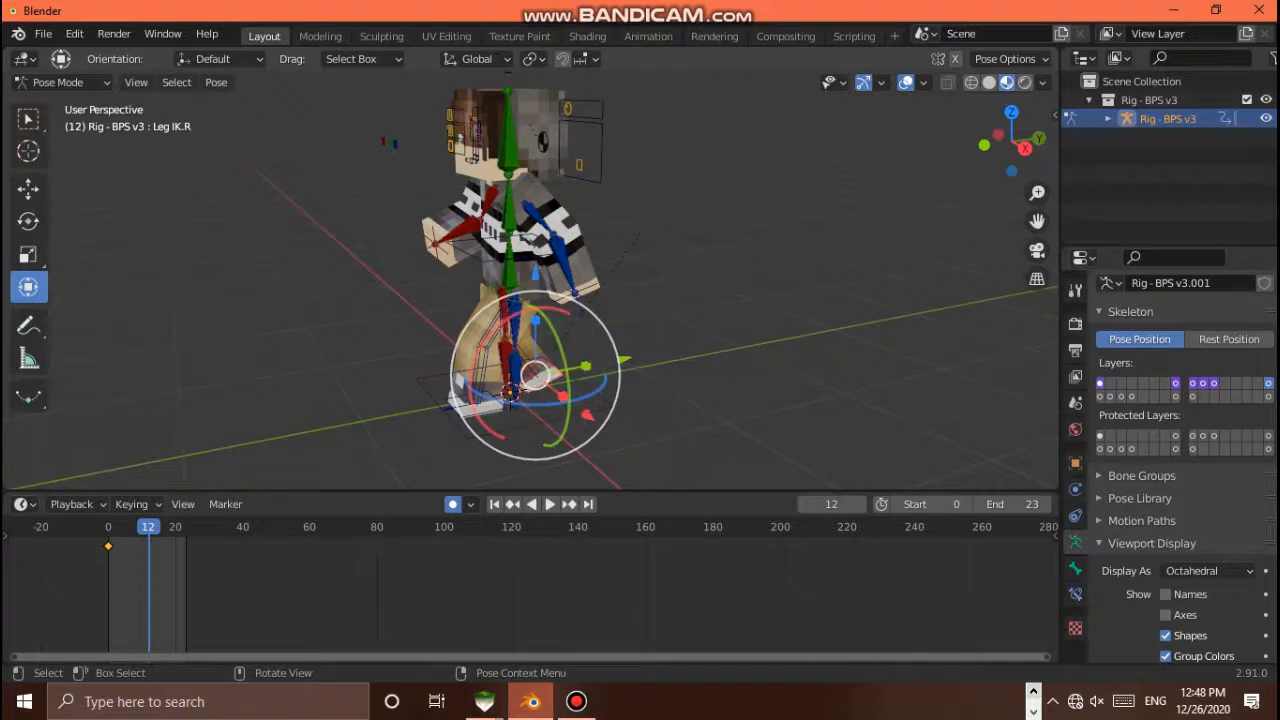
scroll(512, 390, up, 1)
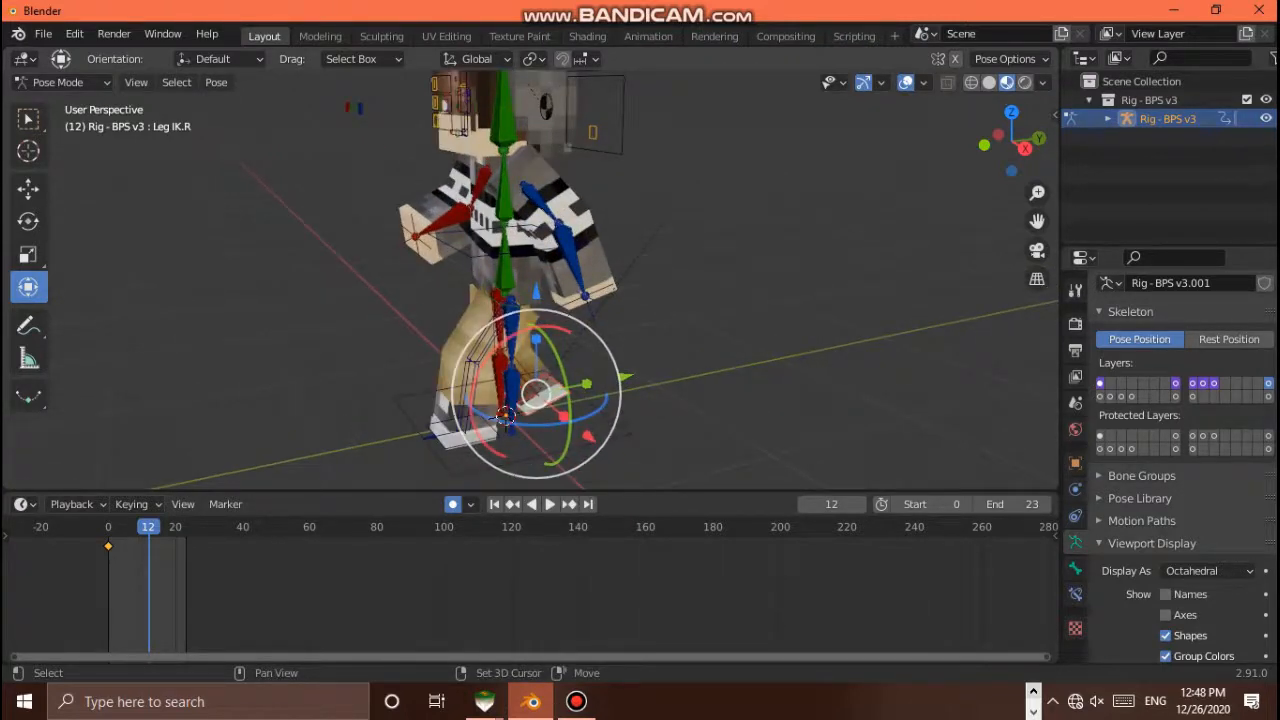
click(500, 415)
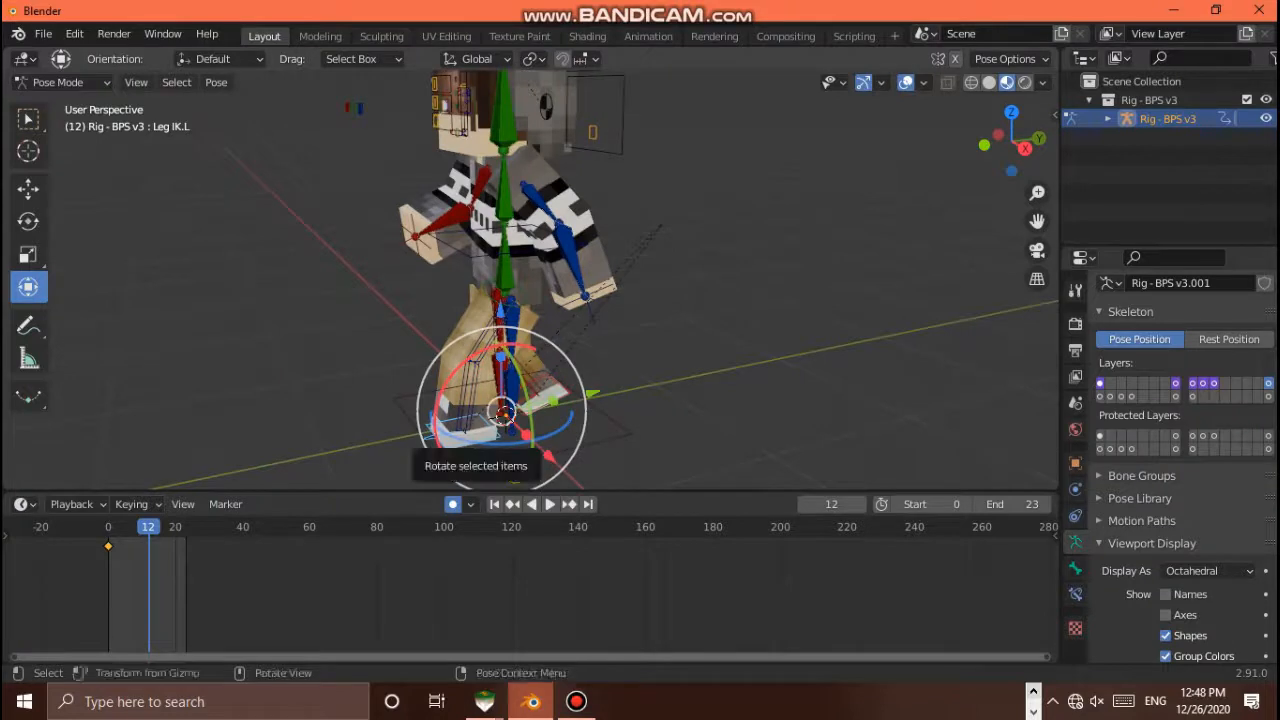
key(ctrl+c)
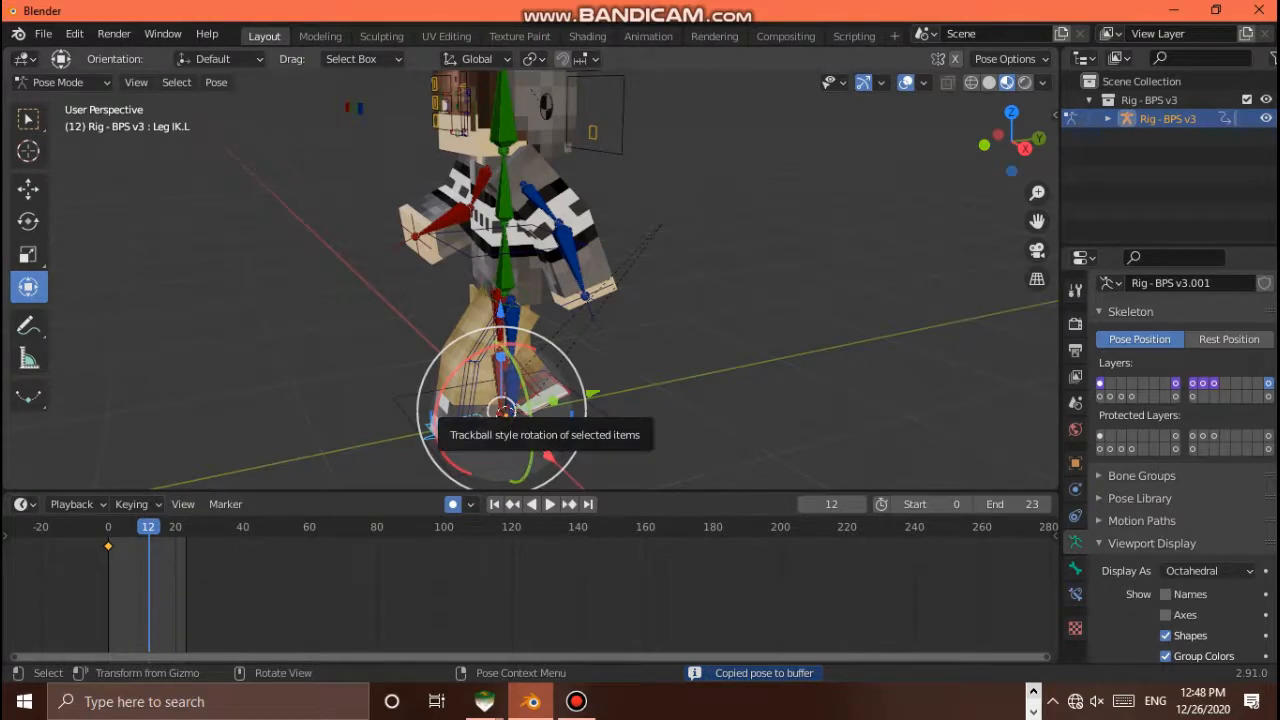
key(ctrl+v)
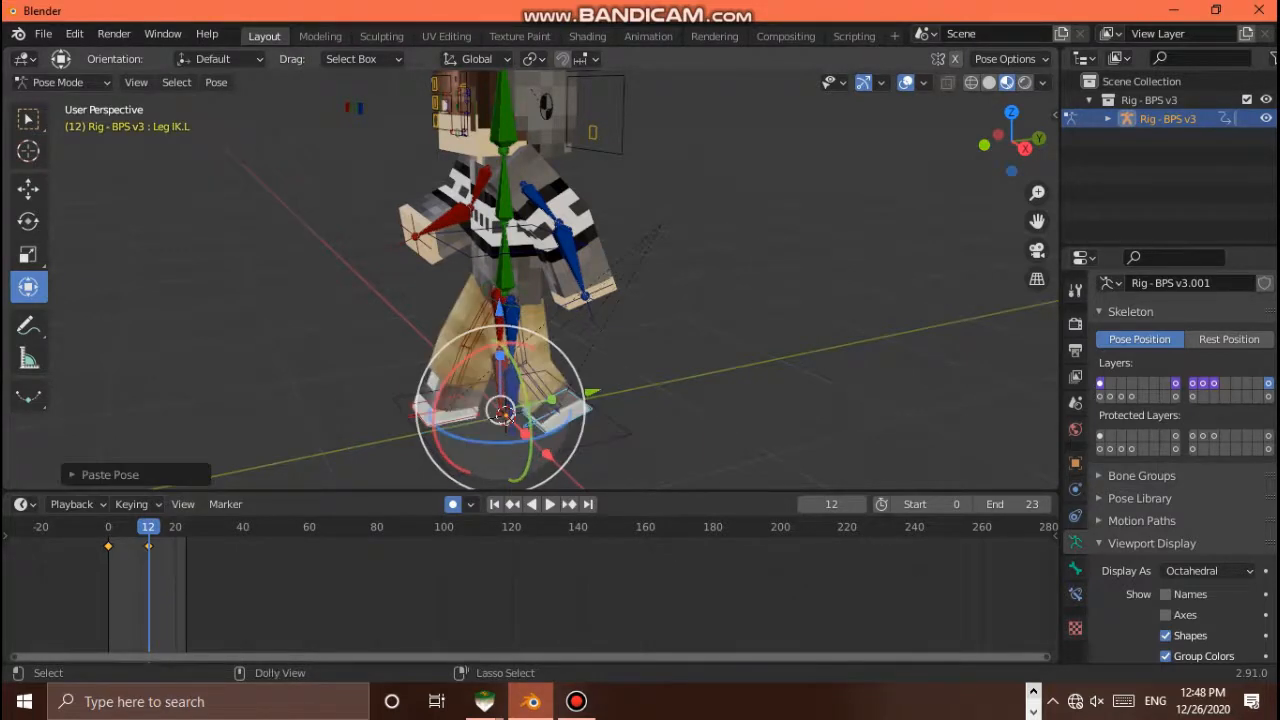
mouse_move(505, 416)
middle_down()
mouse_move(475, 402)
mouse_move(573, 420)
mouse_move(483, 408)
mouse_move(523, 414)
mouse_move(486, 404)
mouse_move(503, 414)
middle_up()
key(space)
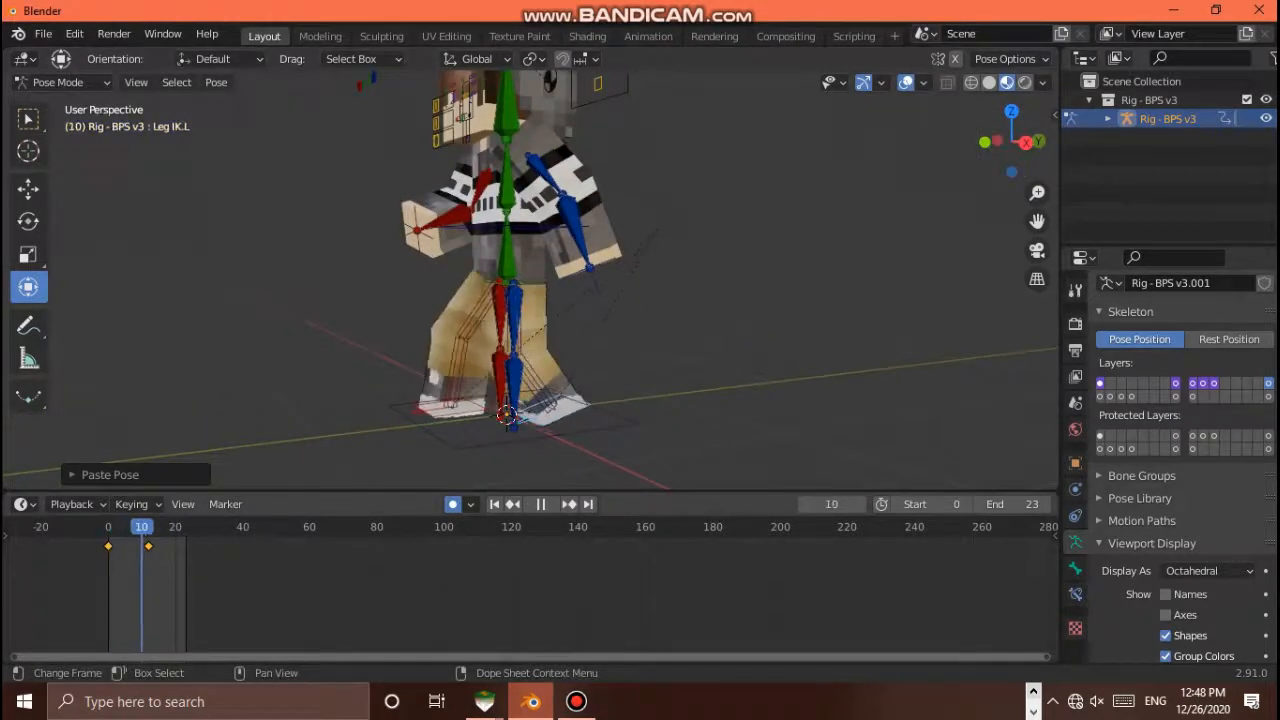
key(space)
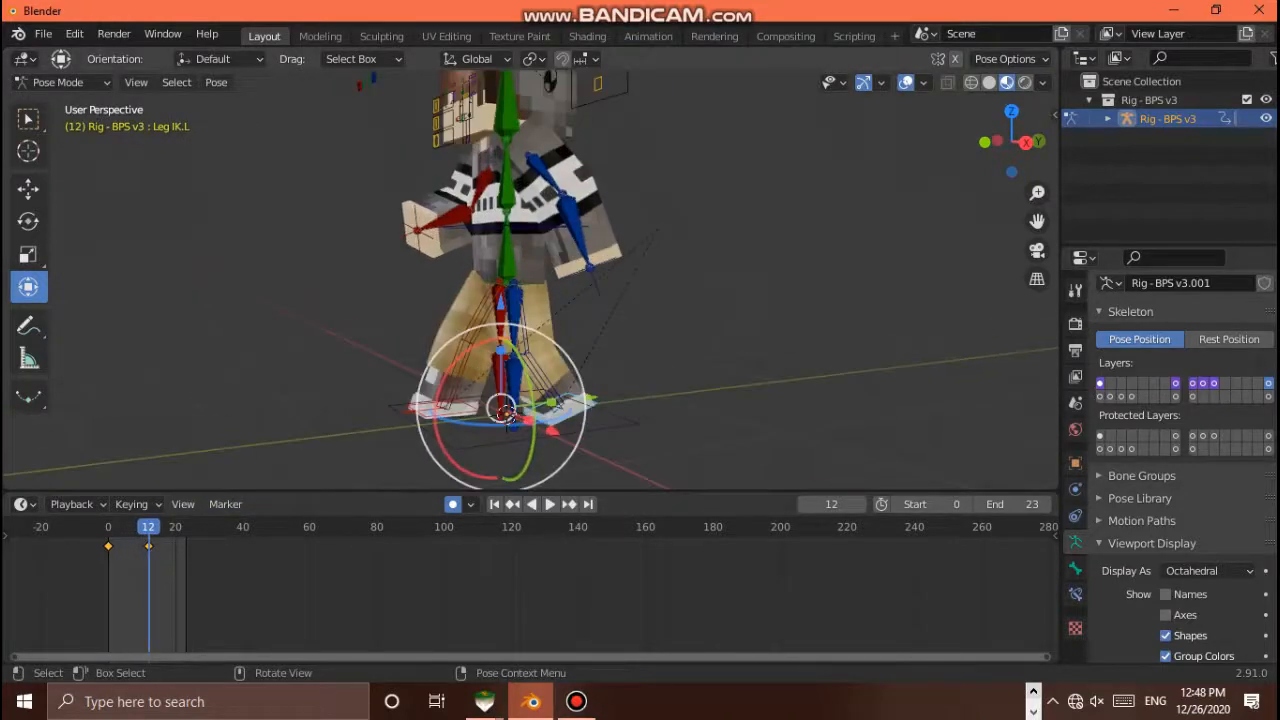
scroll(503, 411, up, 3)
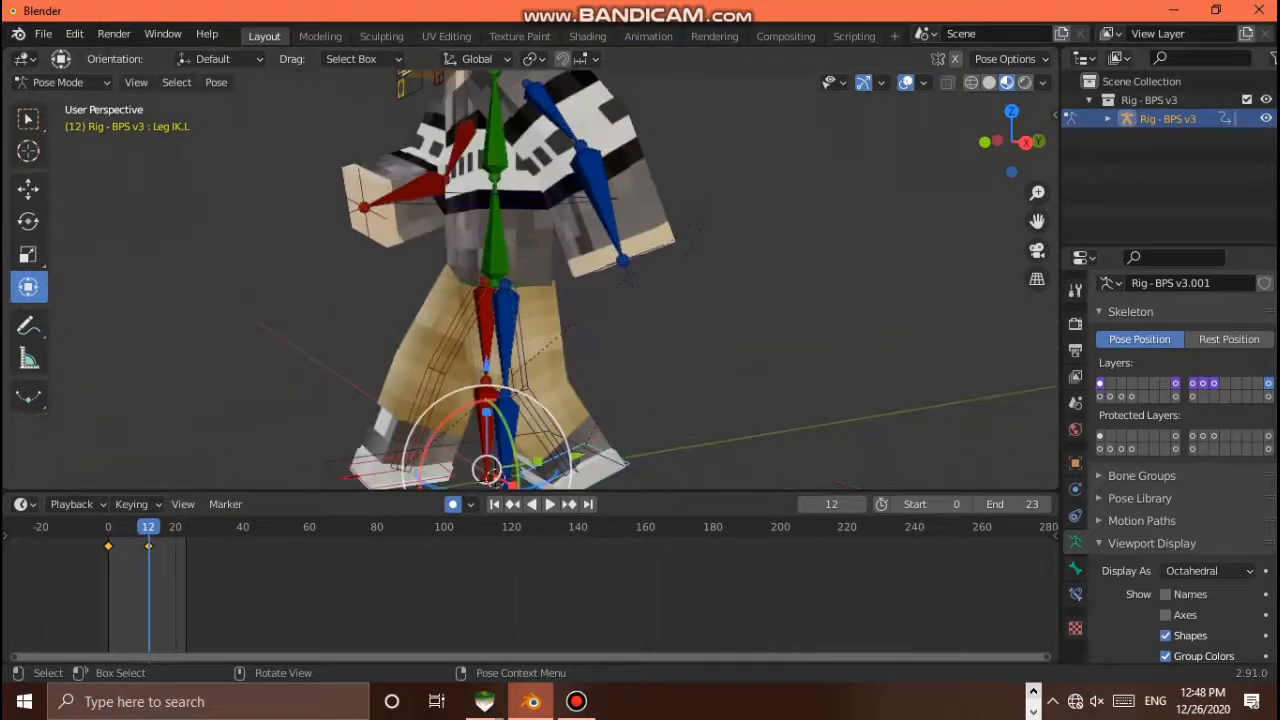
scroll(508, 418, down, 2)
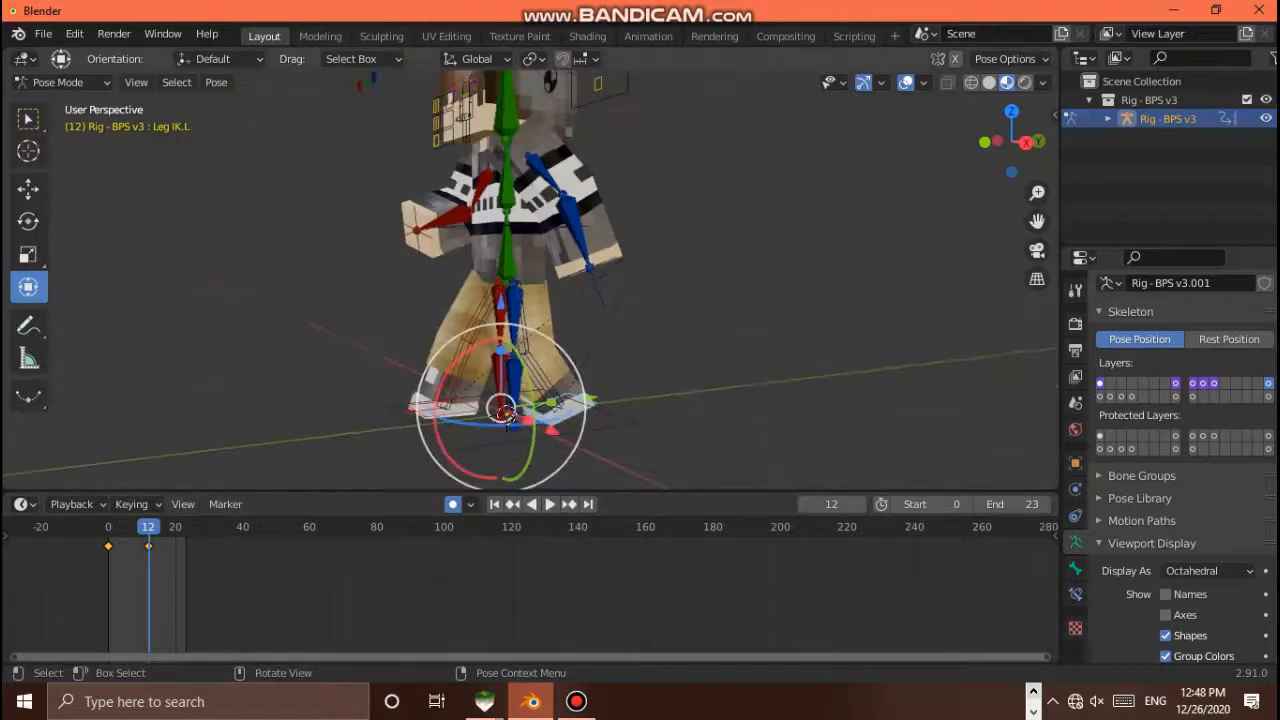
Copy the pose of both upper arm bones and paste it mirrored at frame 12
middle_drag(507, 414, 548, 413)
click(486, 179)
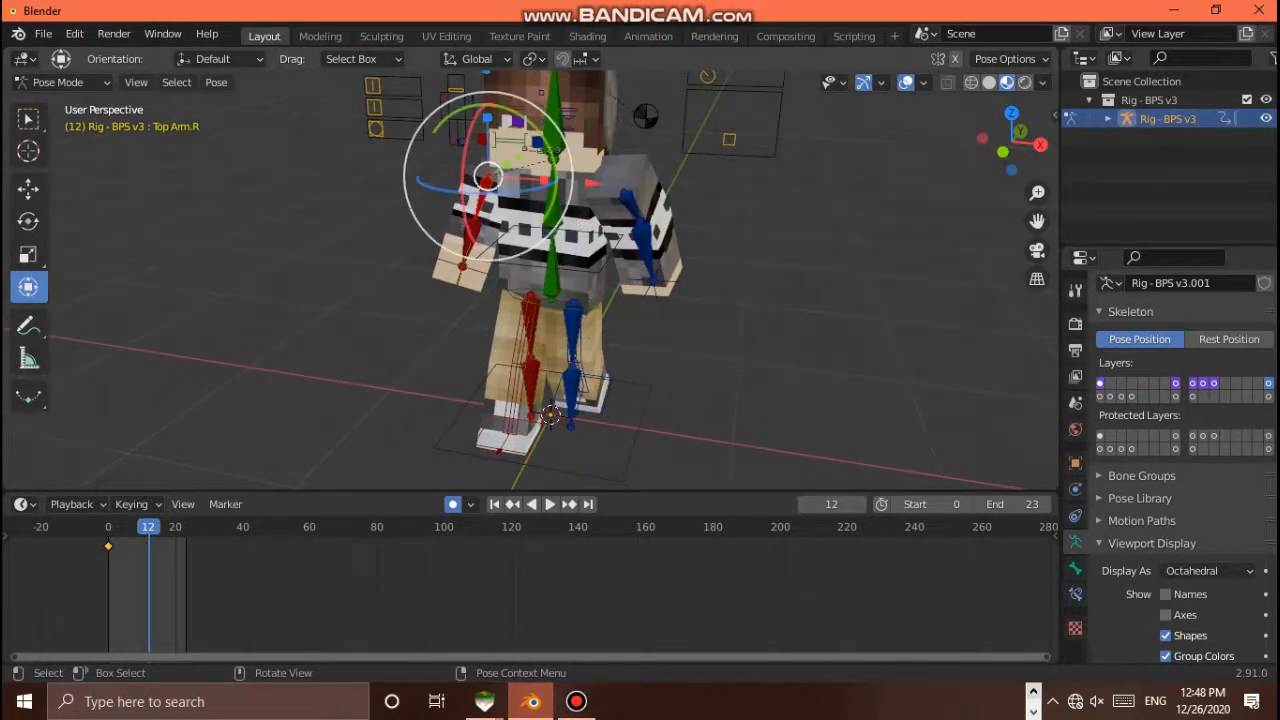
click(605, 196)
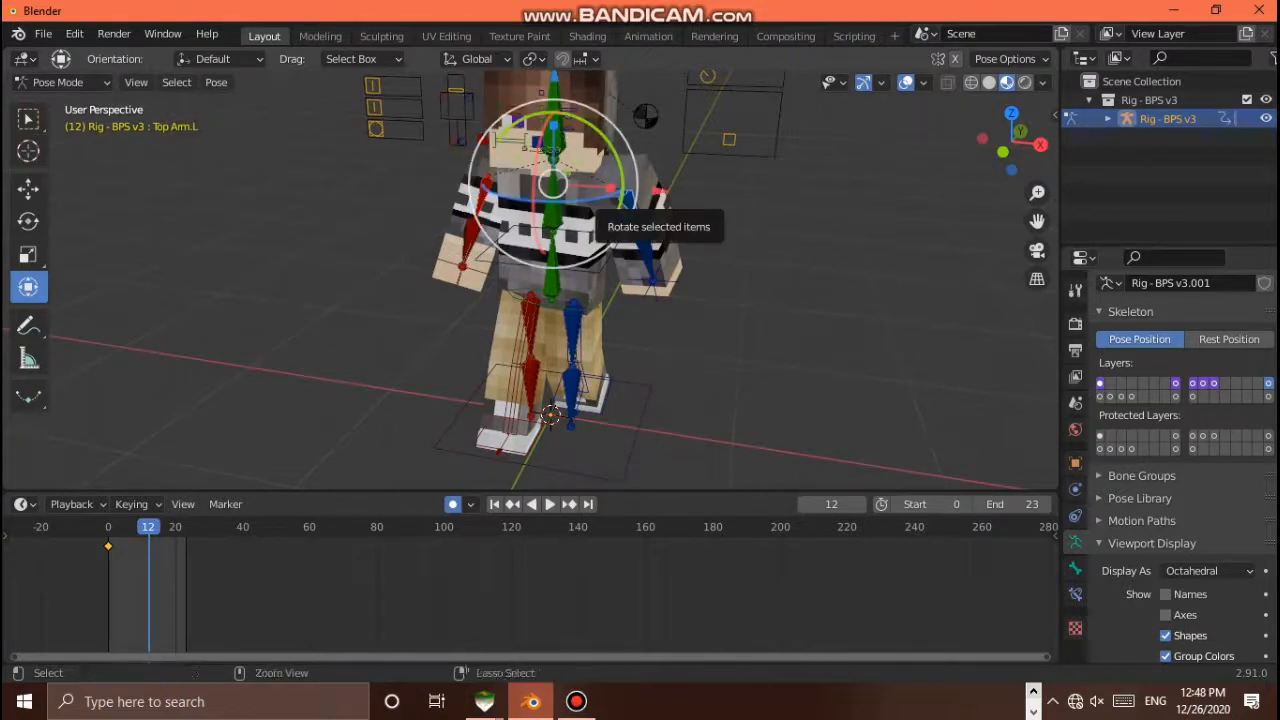
key(ctrl+c)
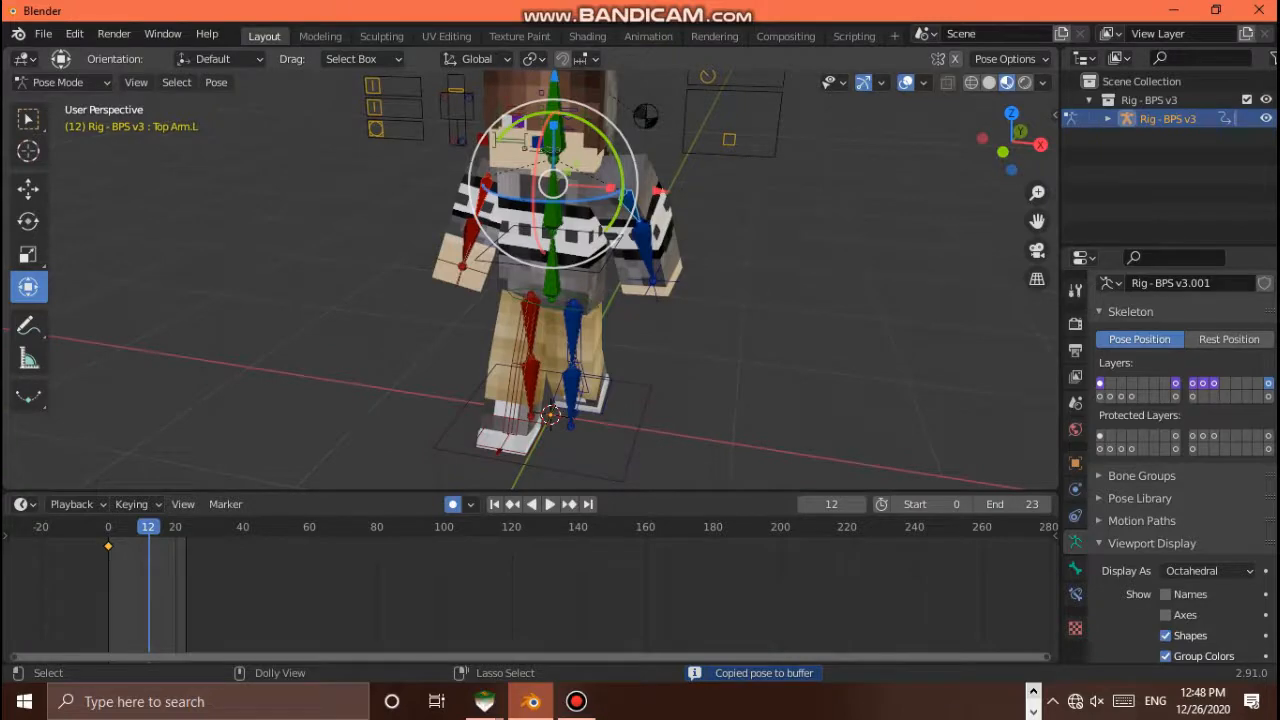
key(ctrl+shift+v)
Copy the pose of both lower arm bones and paste it mirrored at frame 12
drag(1011, 141, 1040, 125)
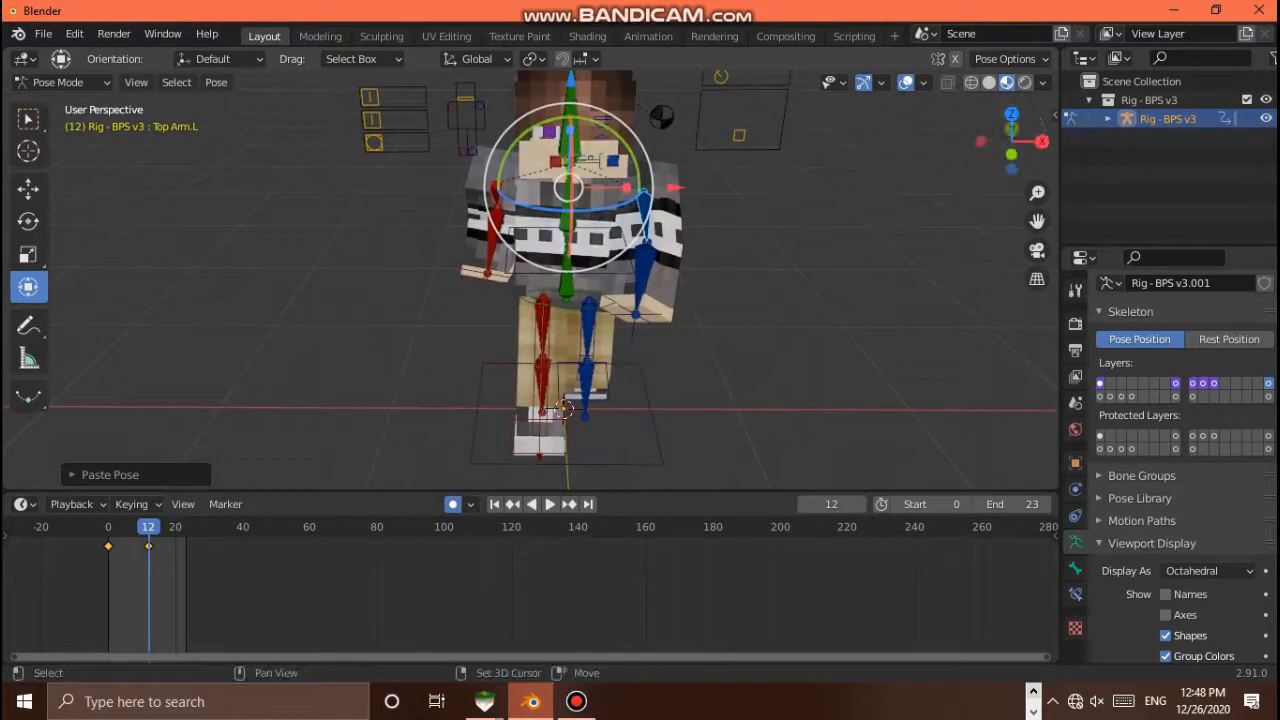
click(490, 243)
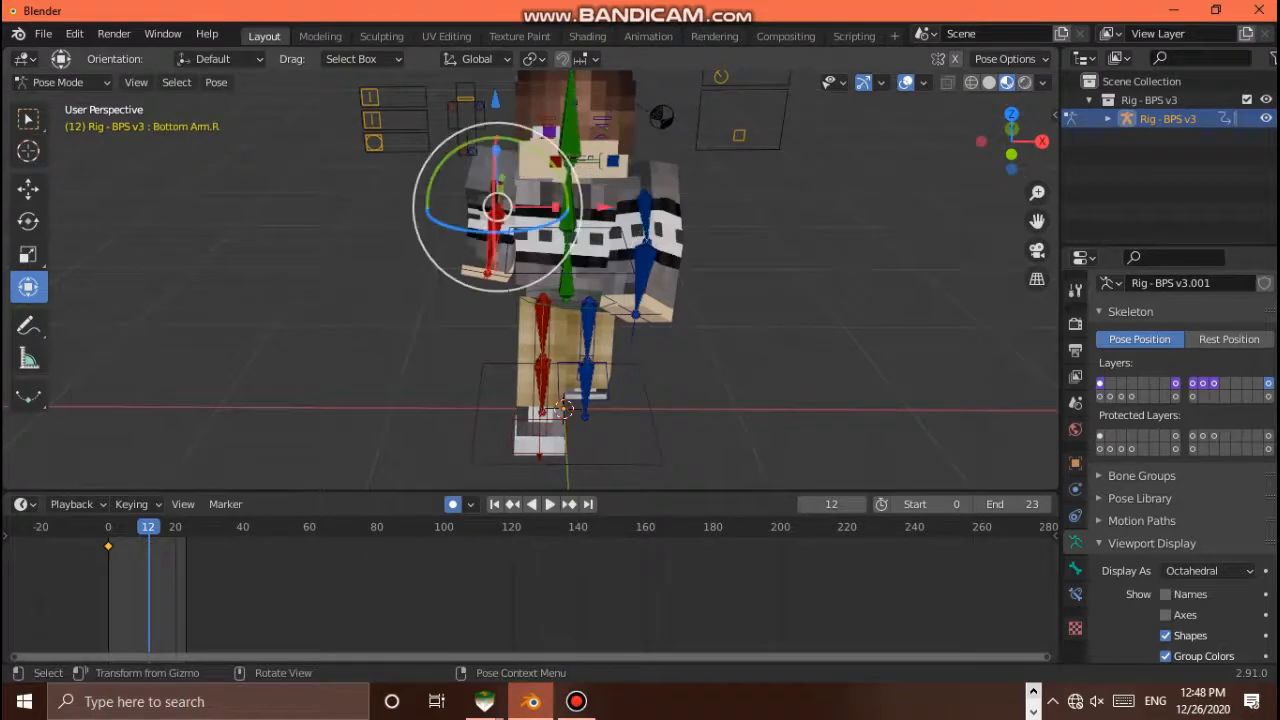
scroll(510, 245, down, 2)
scroll(510, 245, up, 3)
scroll(510, 245, down, 2)
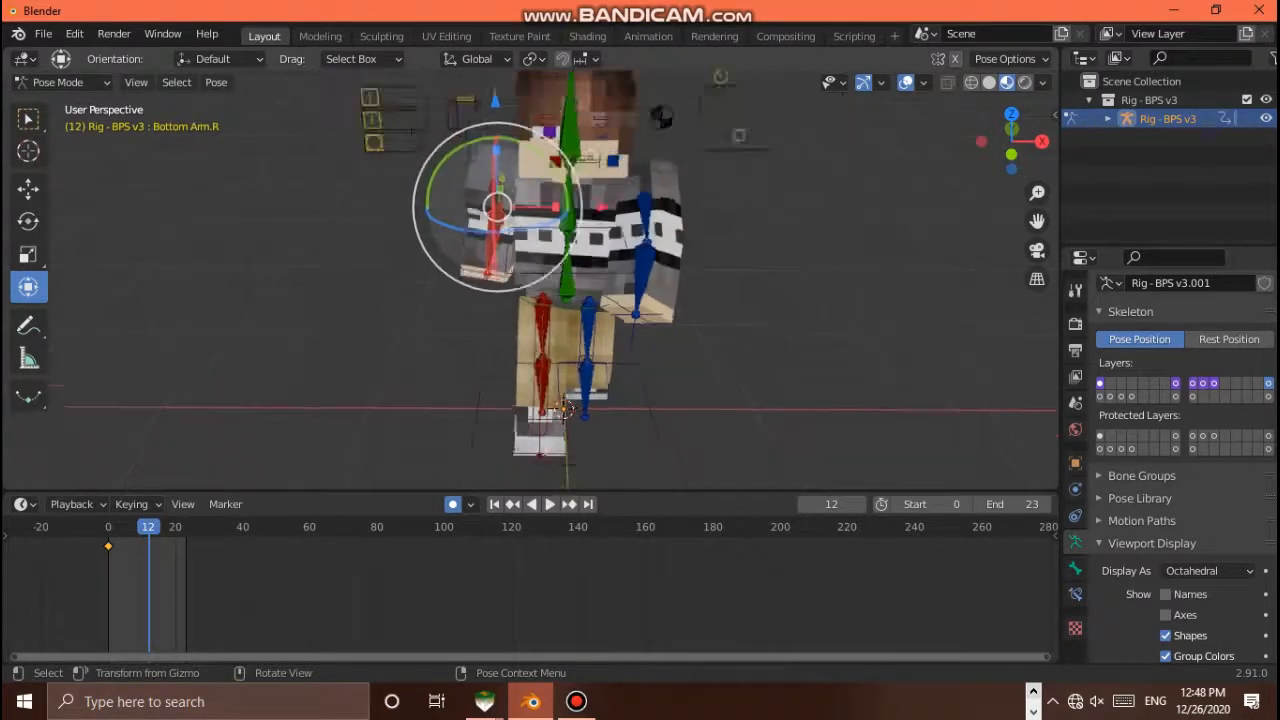
scroll(510, 245, up, 2)
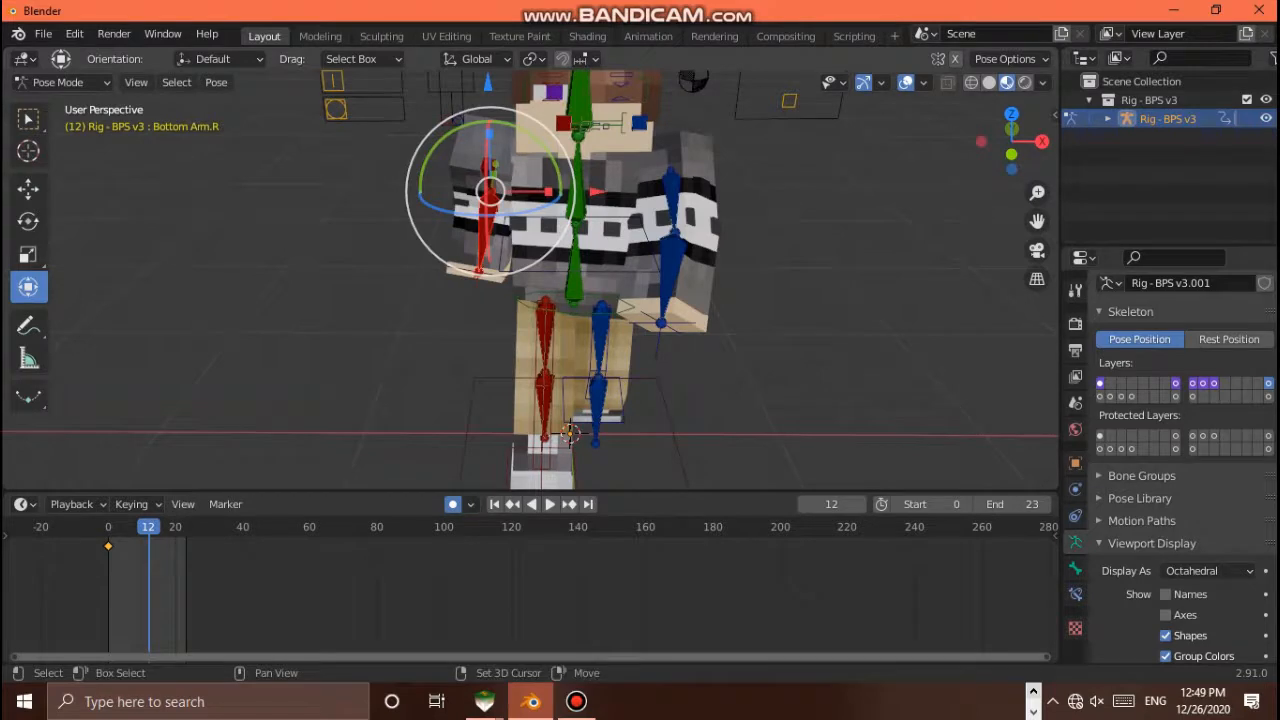
shift+click(670, 265)
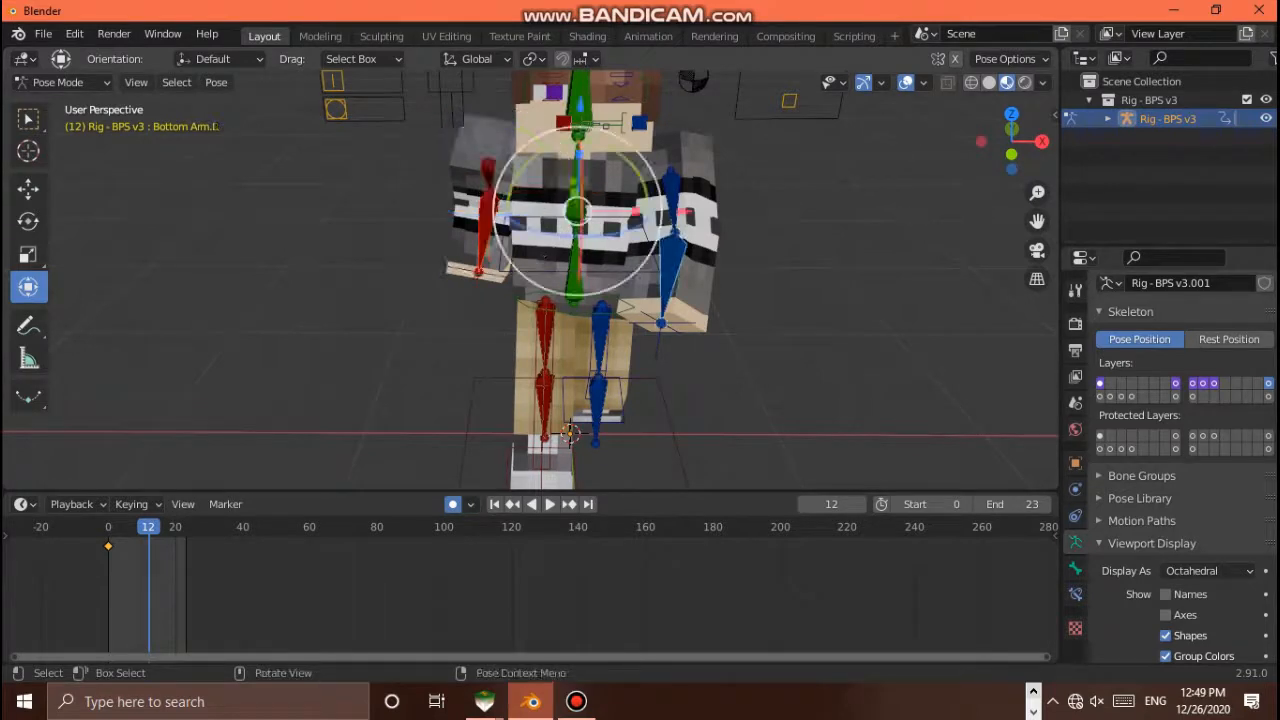
key(ctrl+c)
key(ctrl+shift+v)
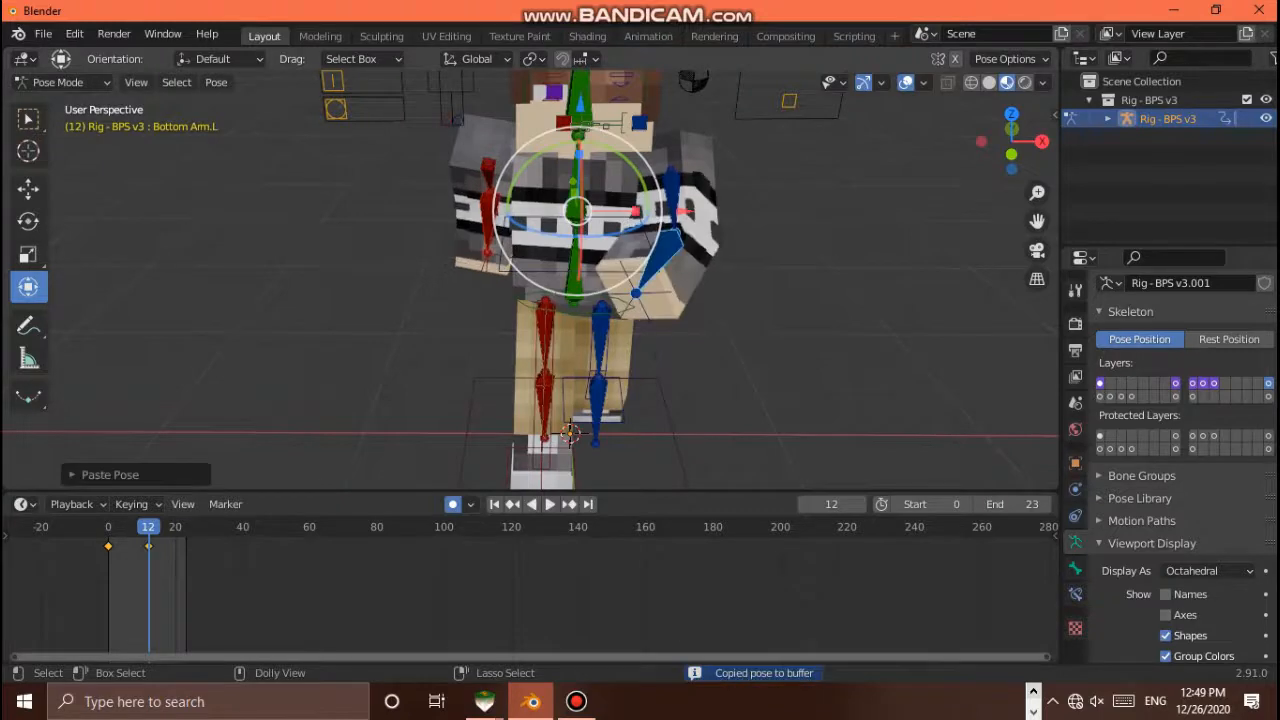
Copy the pose of the hips and torso bones and paste it mirrored at frame 12
drag(1012, 130, 985, 128)
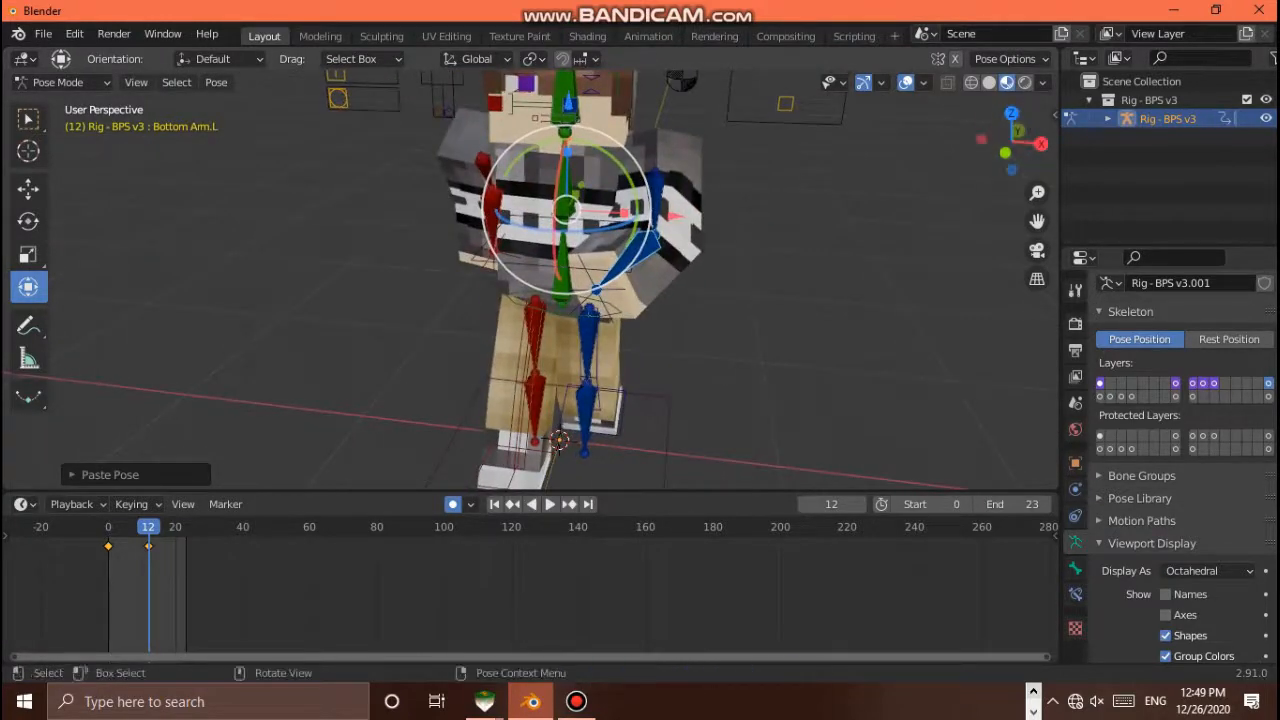
click(590, 318)
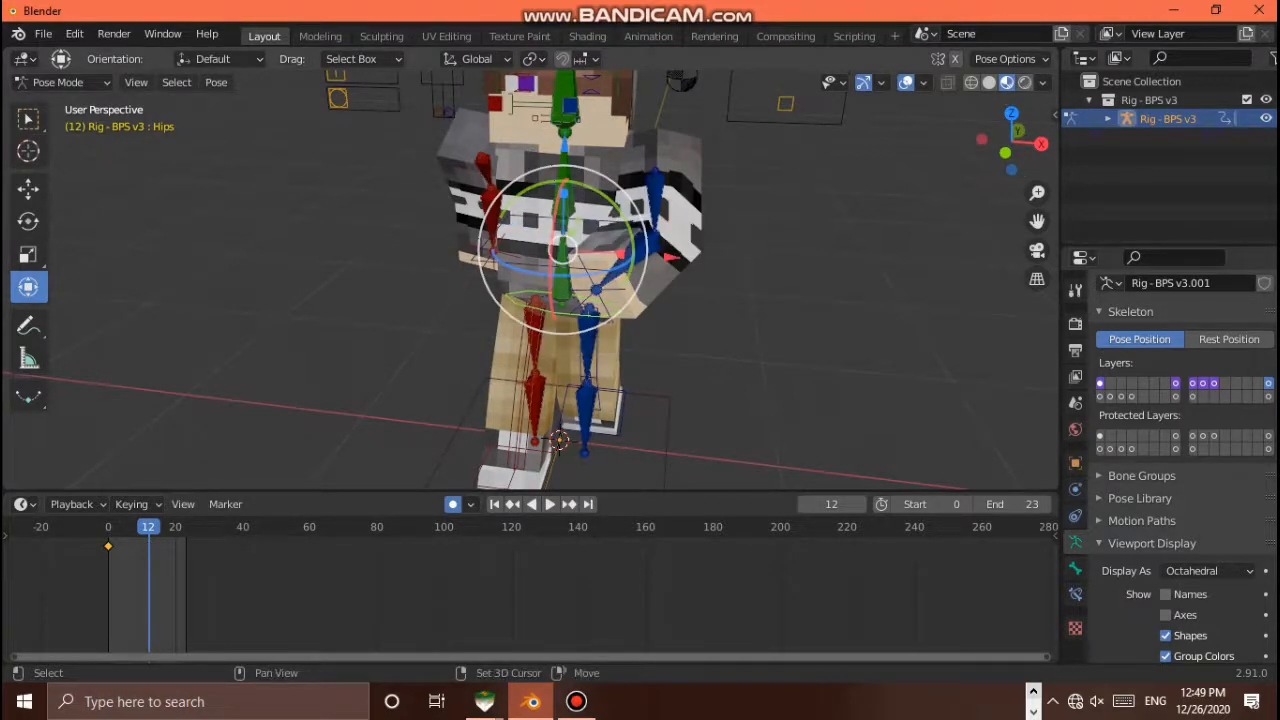
shift+click(532, 220)
scroll(555, 208, down, 2)
scroll(555, 208, up, 3)
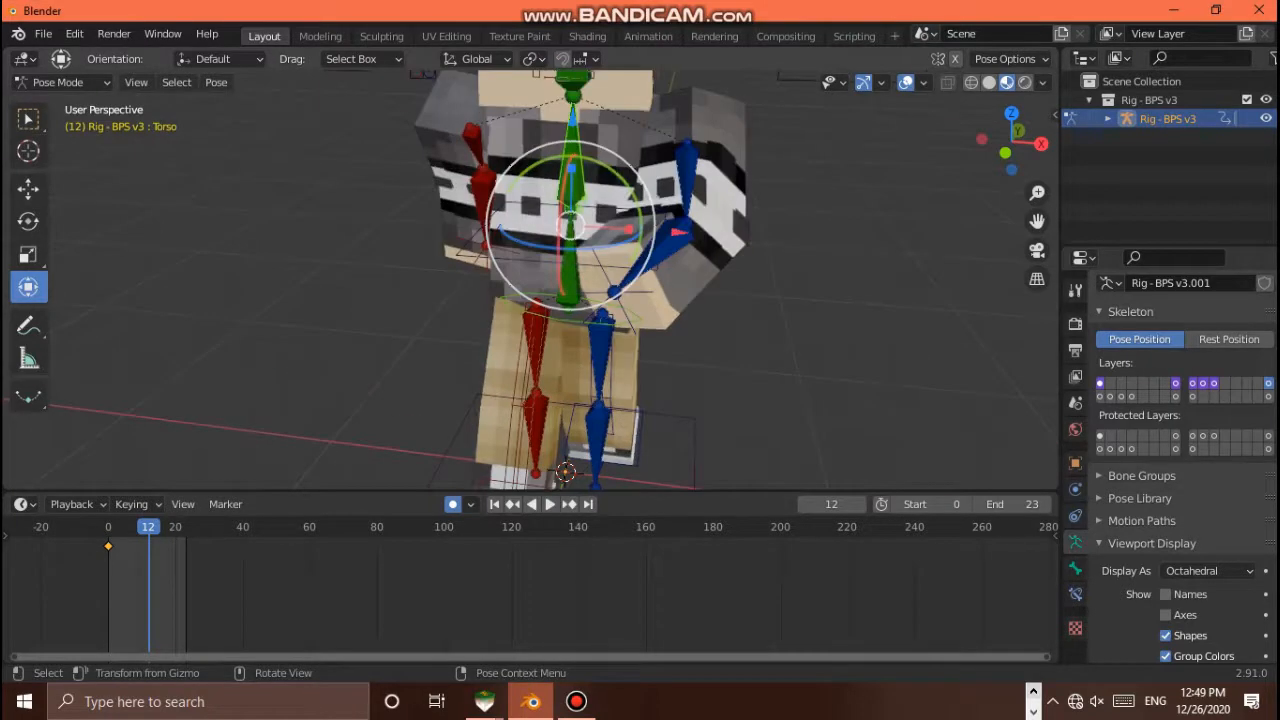
drag(1037, 221, 1020, 283)
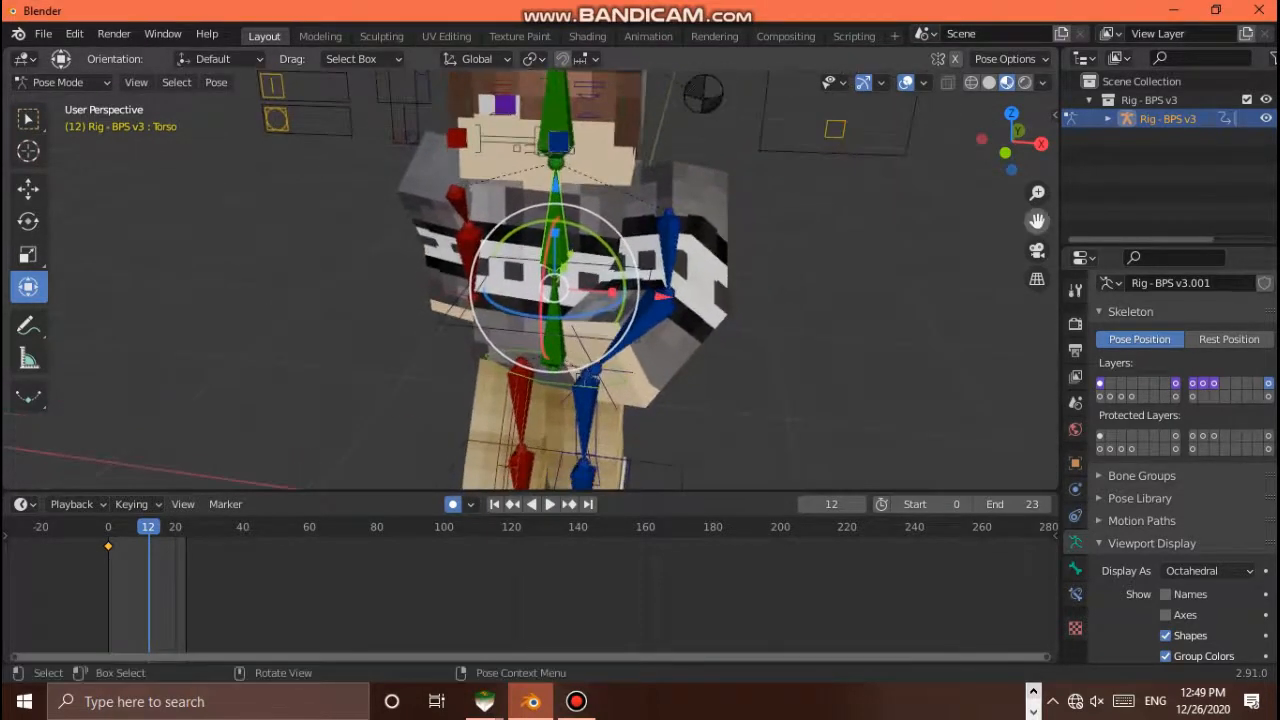
key(ctrl+c)
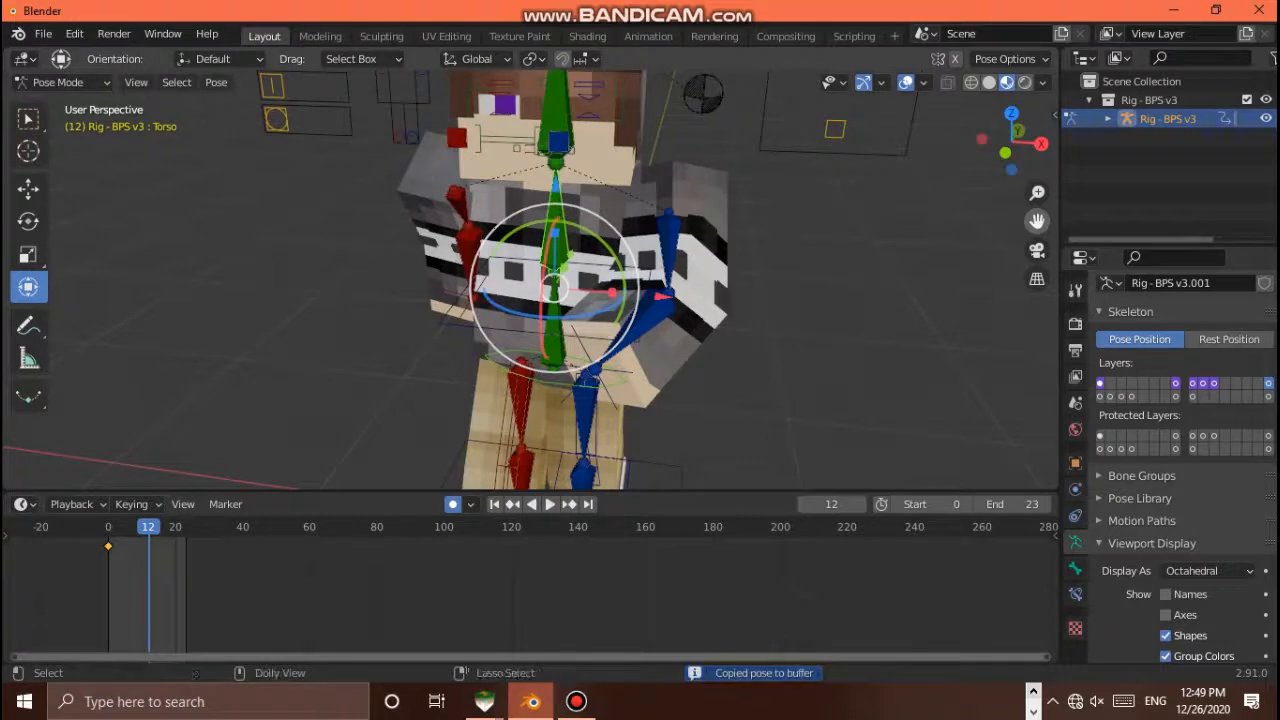
key(ctrl+v)
Rotate the head bone around the global Z axis at frame 12 so it faces forward over the twisted torso
scroll(545, 285, down, 3)
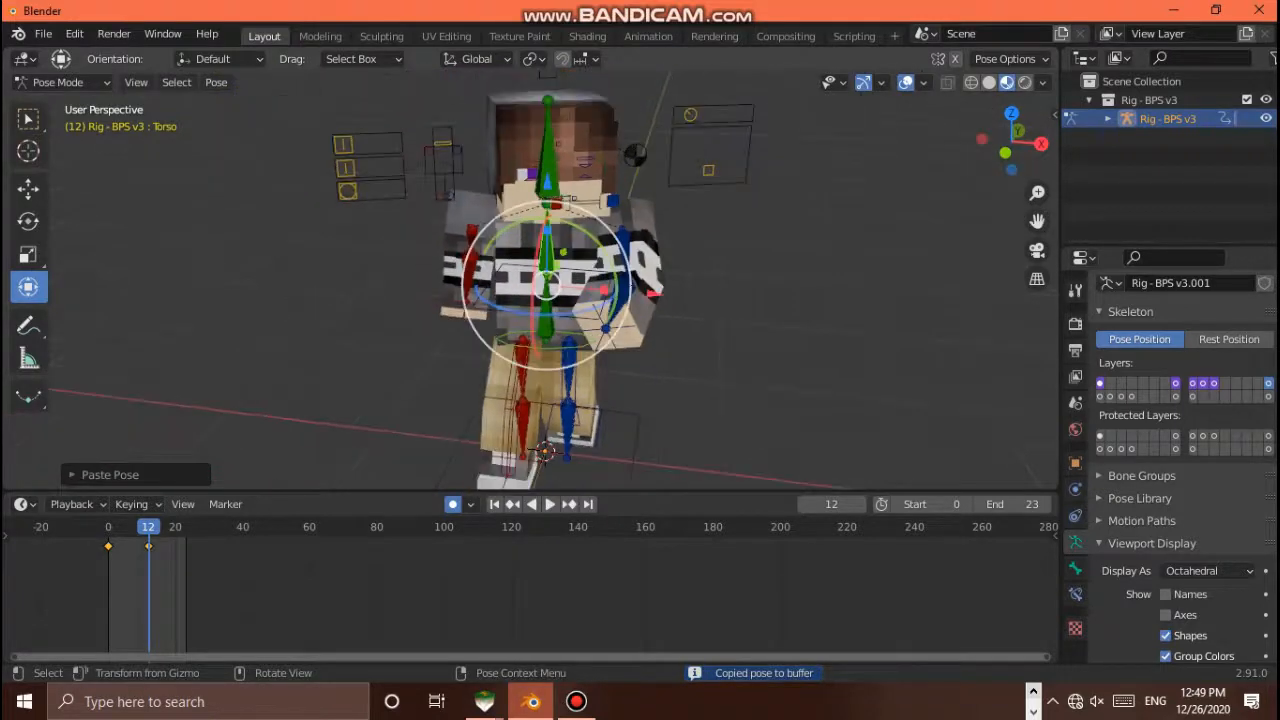
scroll(545, 285, up, 1)
click(551, 130)
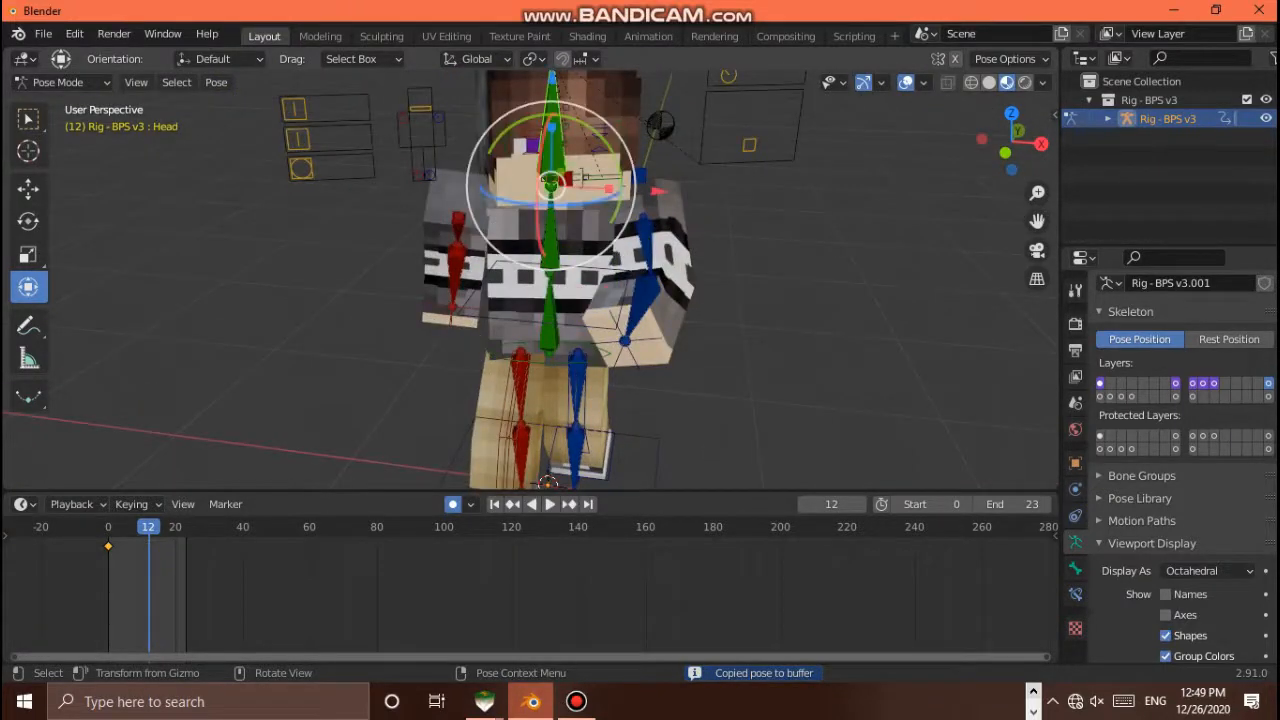
scroll(551, 130, down, 3)
scroll(545, 285, up, 1)
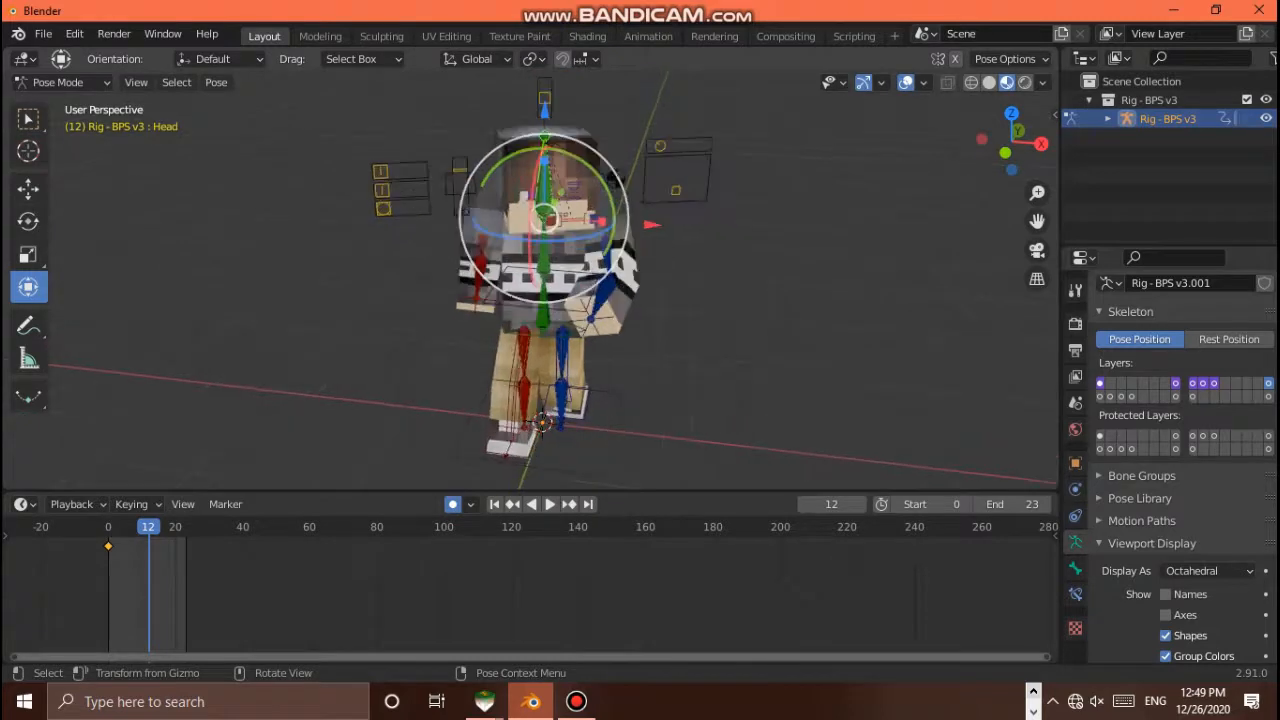
scroll(600, 222, up, 1)
drag(605, 222, 572, 238)
scroll(572, 238, down, 3)
middle_drag(572, 238, 515, 200)
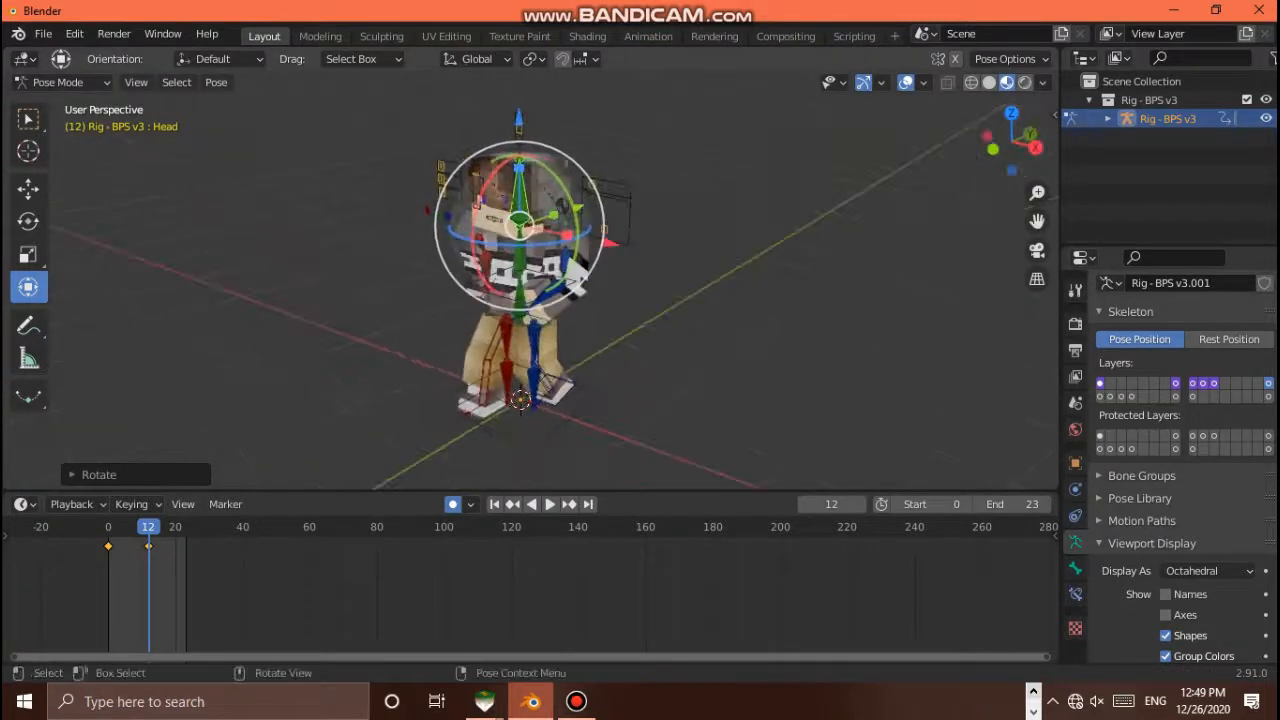
Play back the two stride poses to check the motion, ending with the playhead at frame 24
drag(508, 243, 507, 242)
middle_drag(507, 242, 490, 200)
drag(148, 527, 108, 527)
key(space)
key(space)
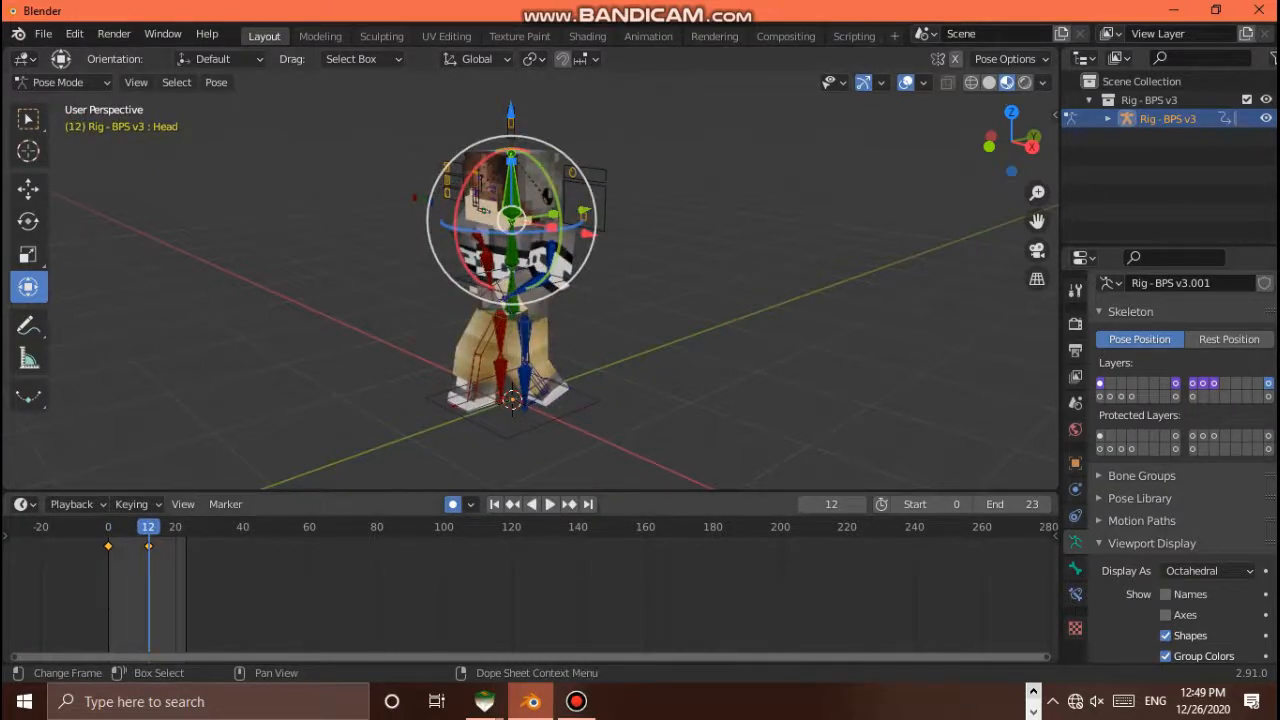
key(space)
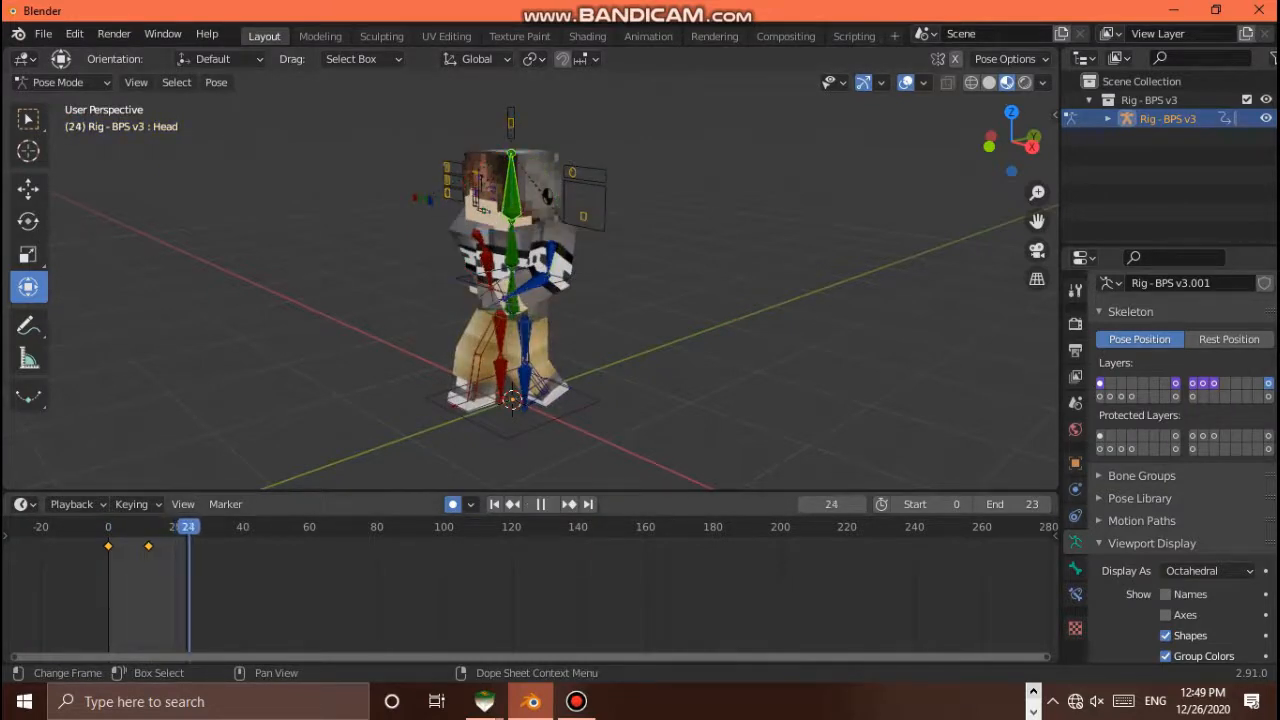
key(space)
scroll(530, 288, down, 1)
scroll(530, 288, up, 2)
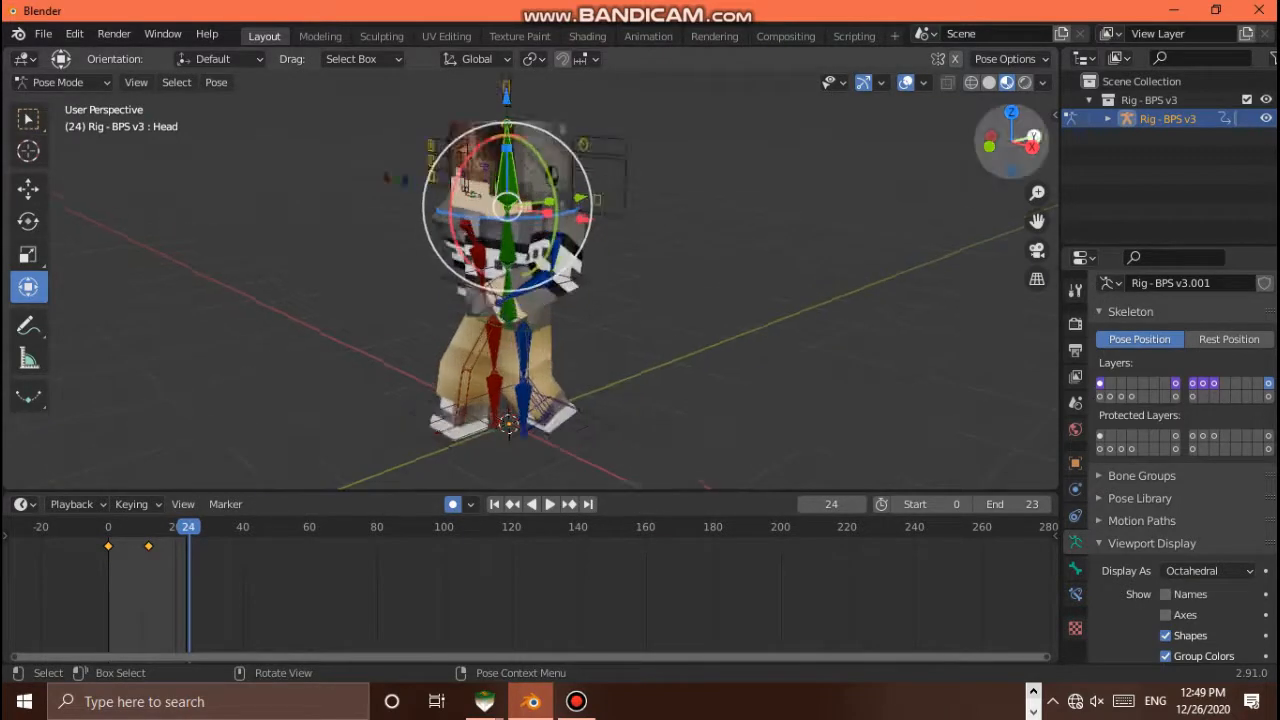
drag(1000, 138, 1075, 138)
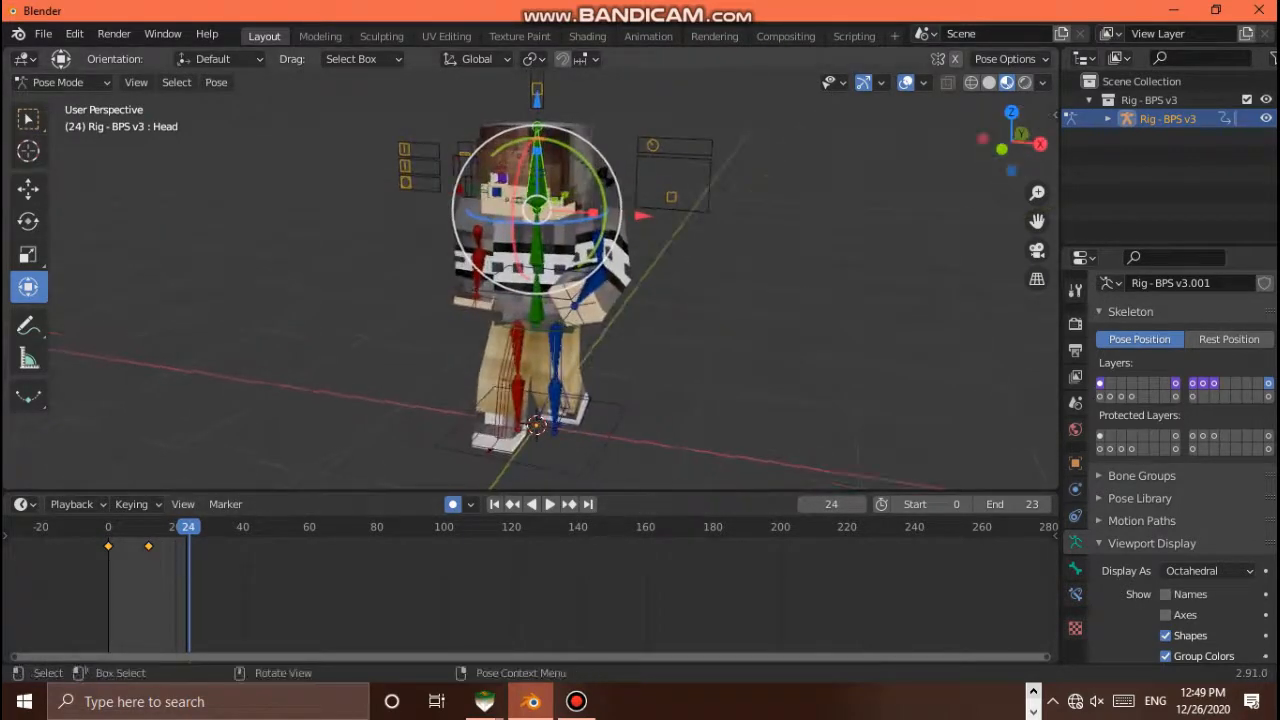
scroll(530, 288, down, 2)
scroll(530, 288, up, 4)
scroll(530, 288, down, 2)
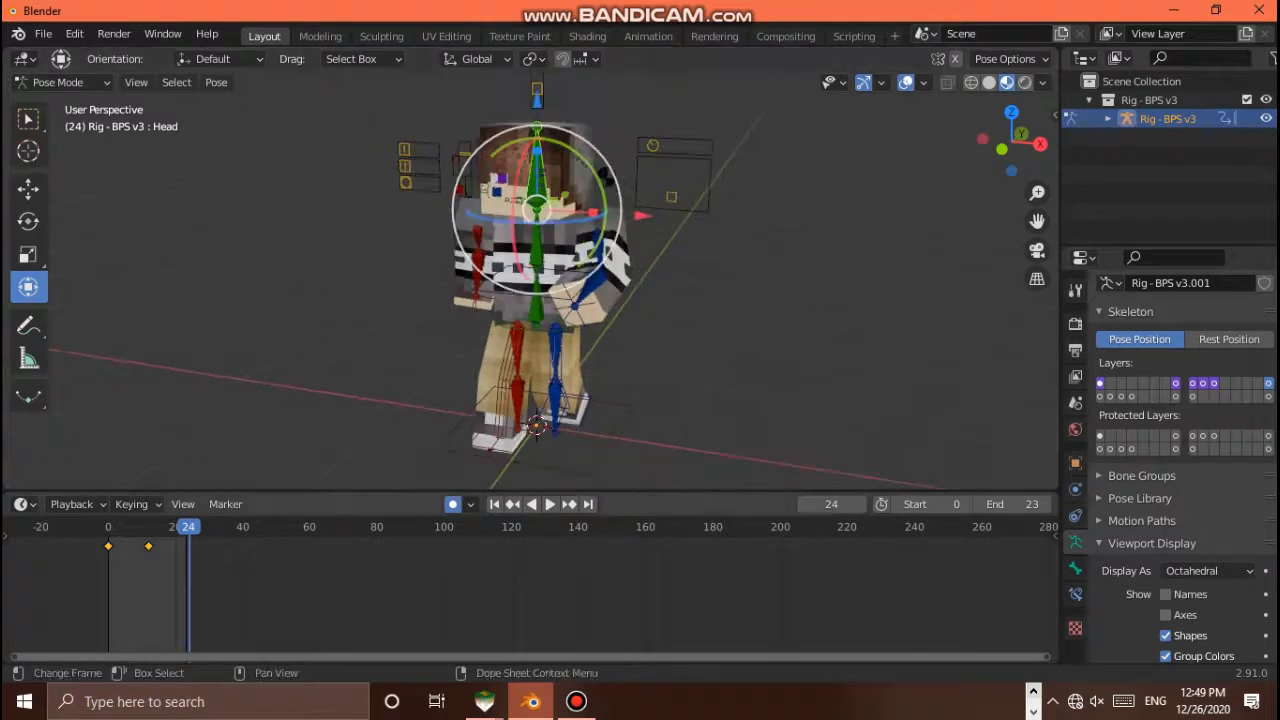
Reveal the timeline's channel list and select all the rig's bones so their keyframe rows show in an enlarged timeline
click(6, 536)
click(9, 546)
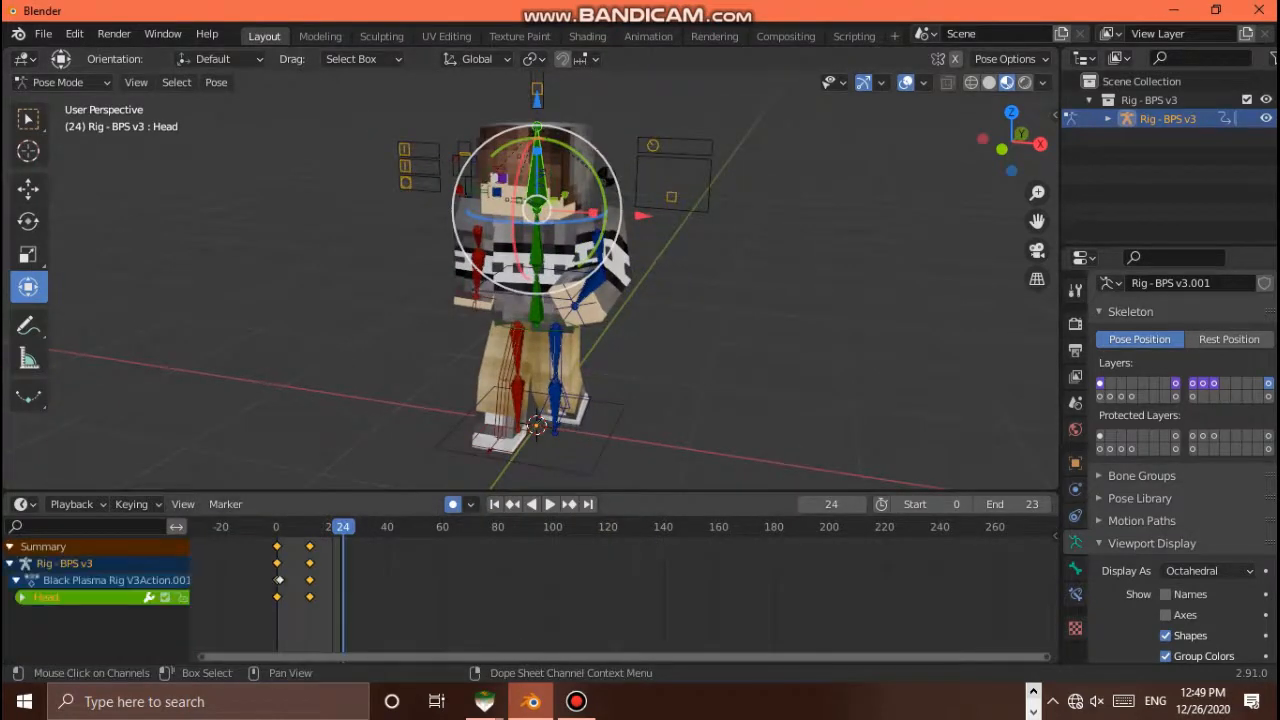
scroll(530, 288, down, 3)
drag(425, 158, 625, 478)
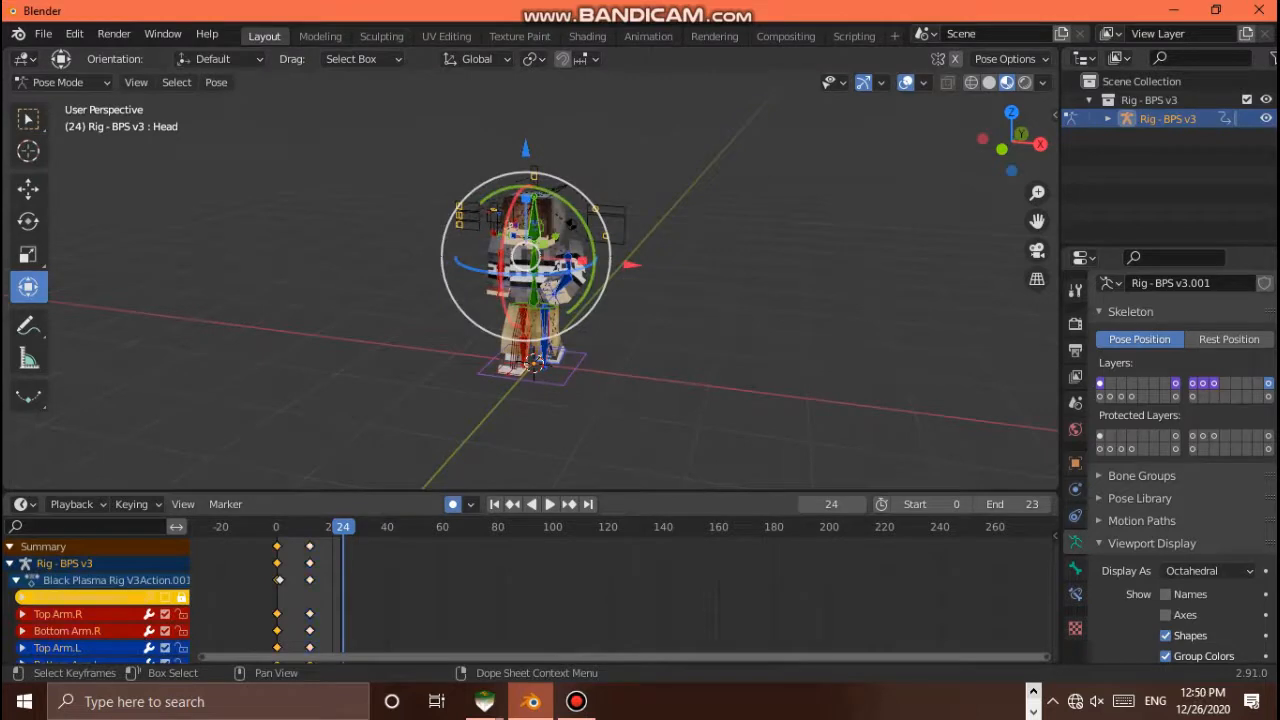
scroll(620, 590, down, 2)
key(g)
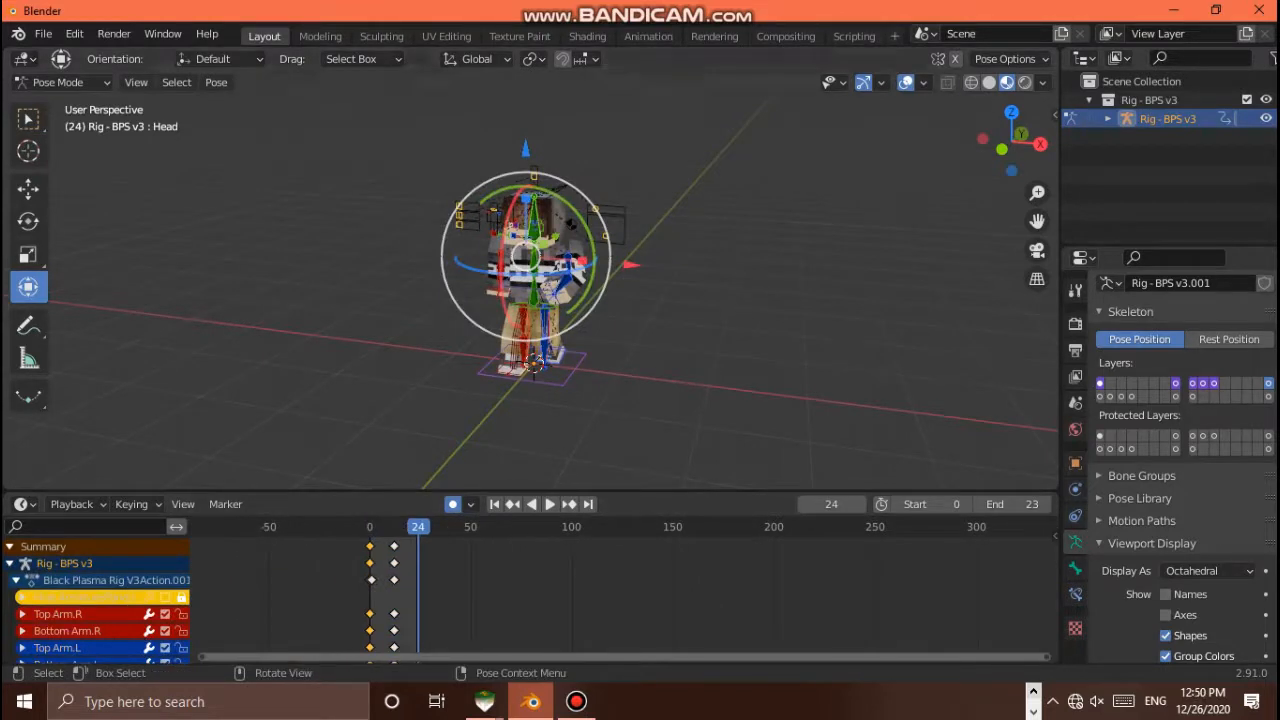
drag(600, 492, 600, 398)
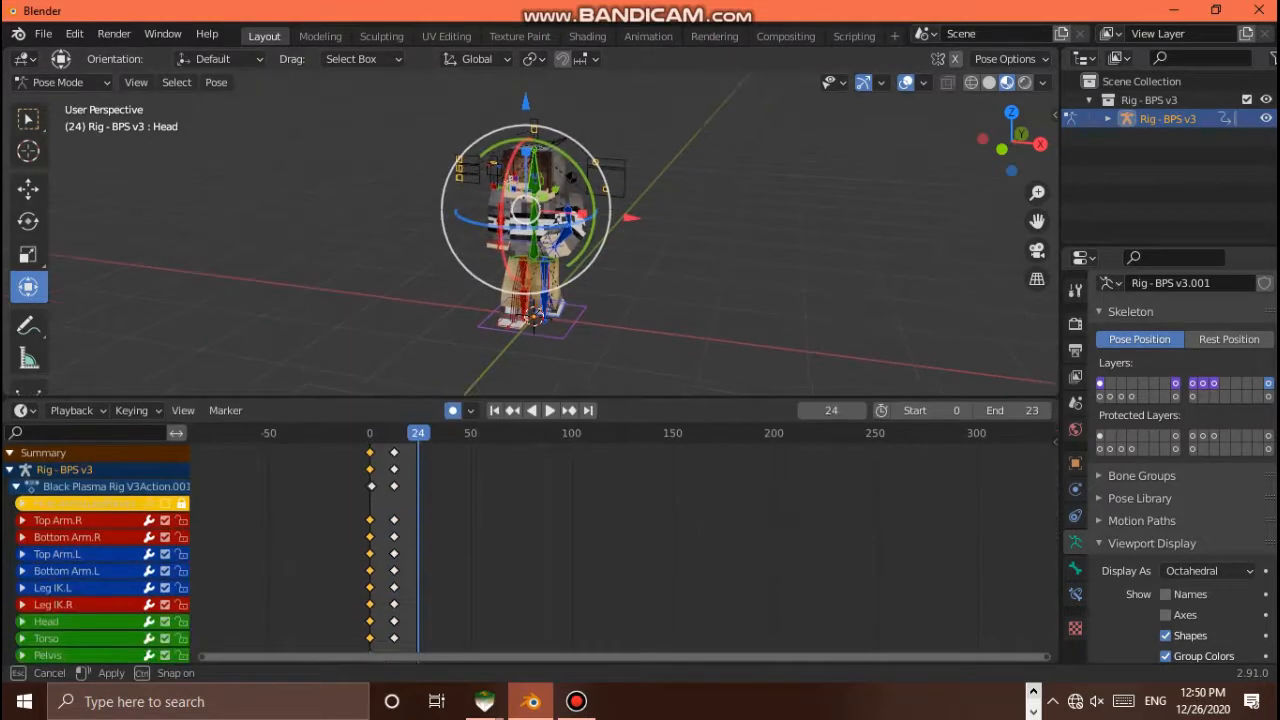
Duplicate the frame 0 keyframes of all the bones and place the copies at frame 24
drag(334, 446, 368, 662)
key(space)
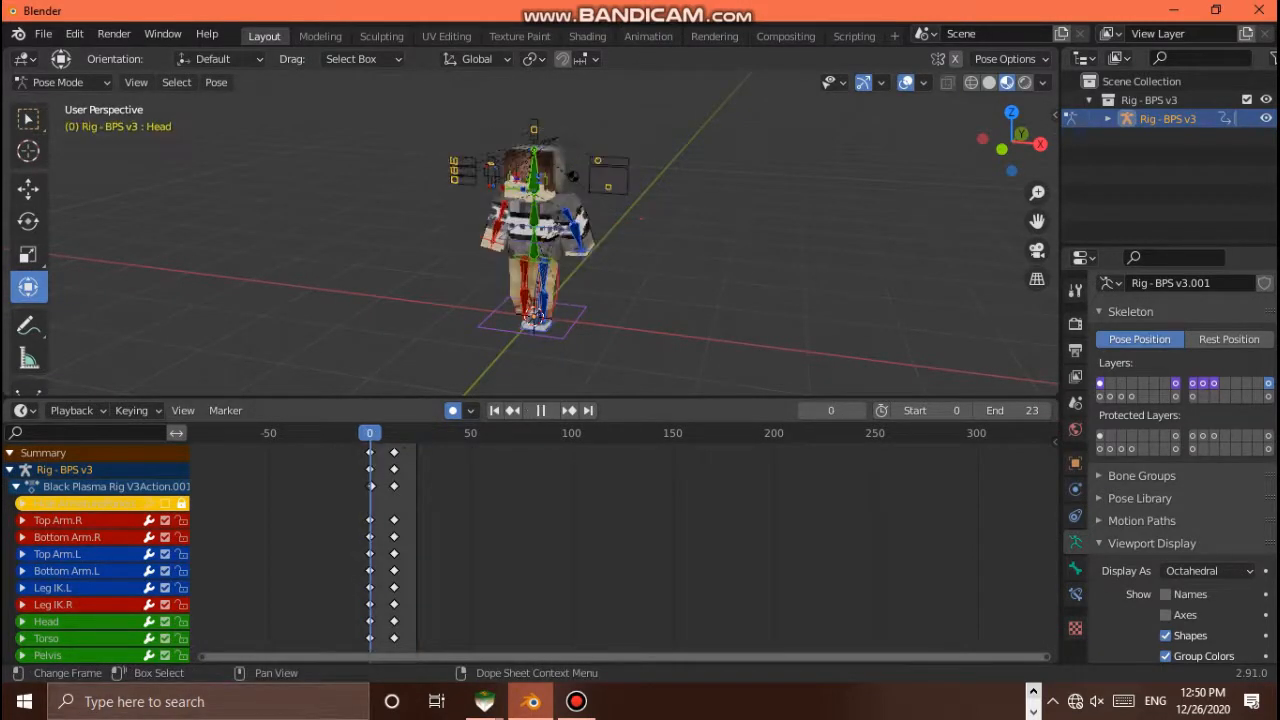
key(space)
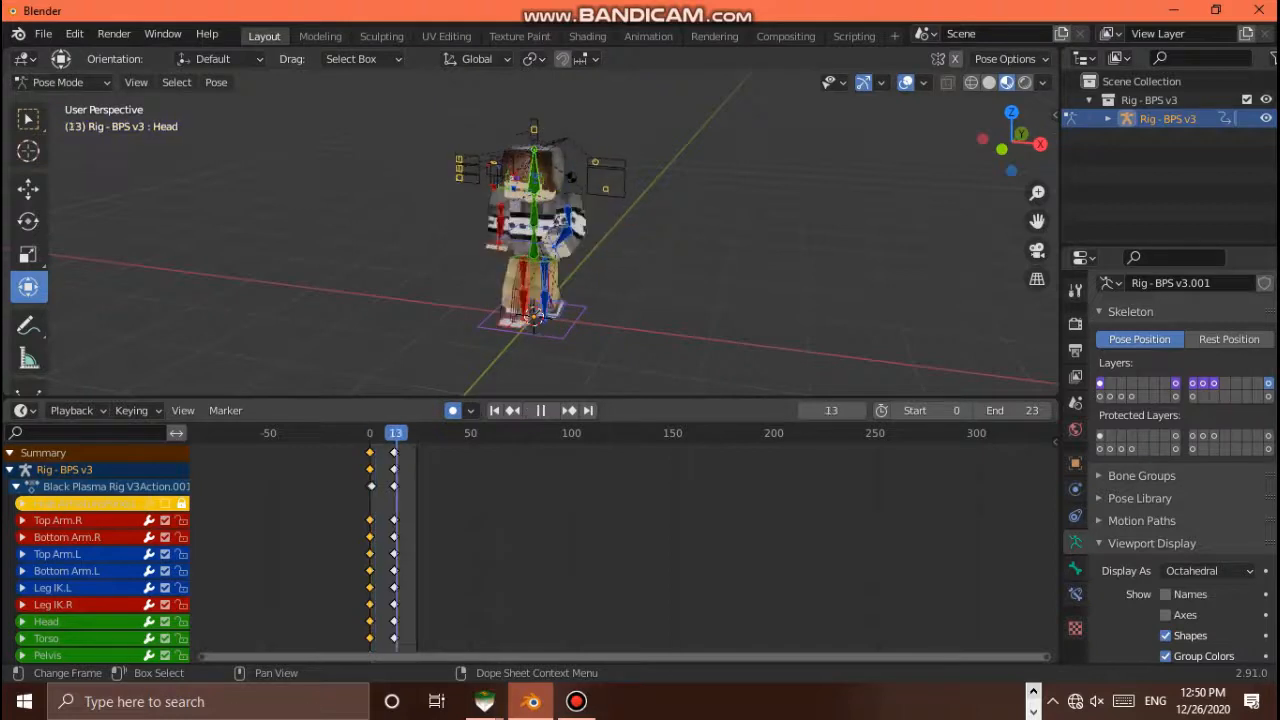
key(space)
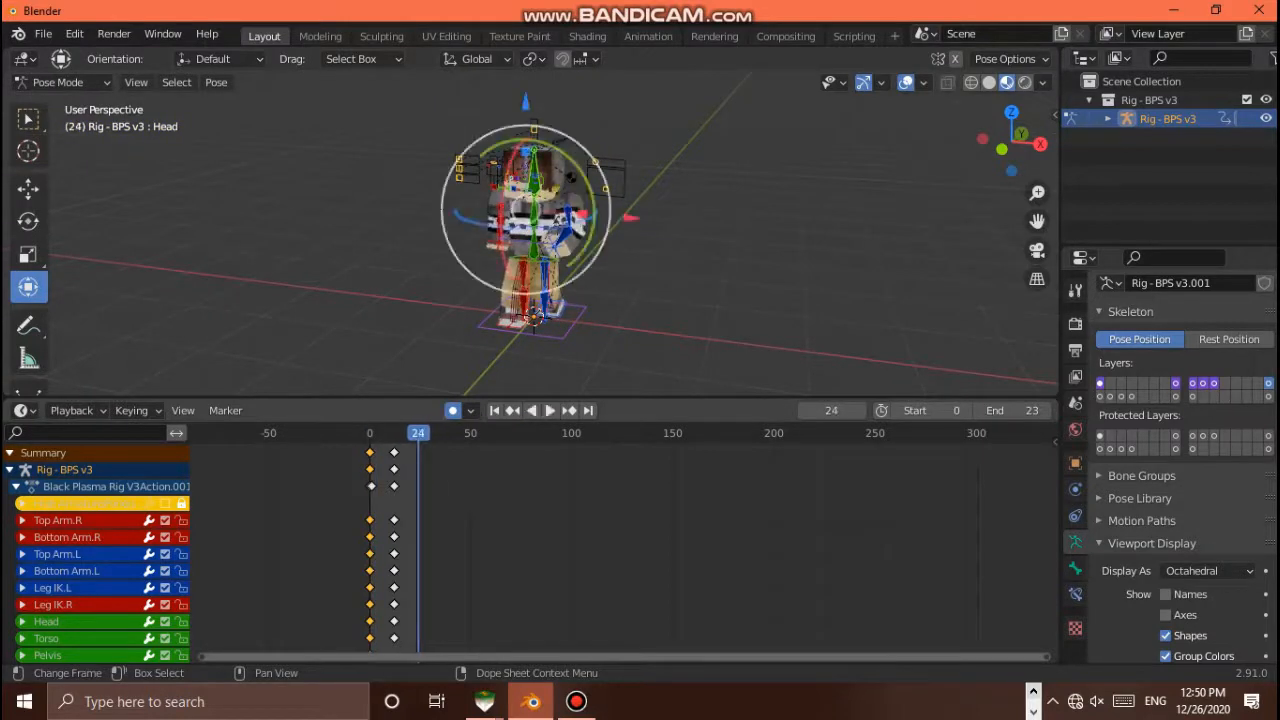
drag(344, 448, 376, 570)
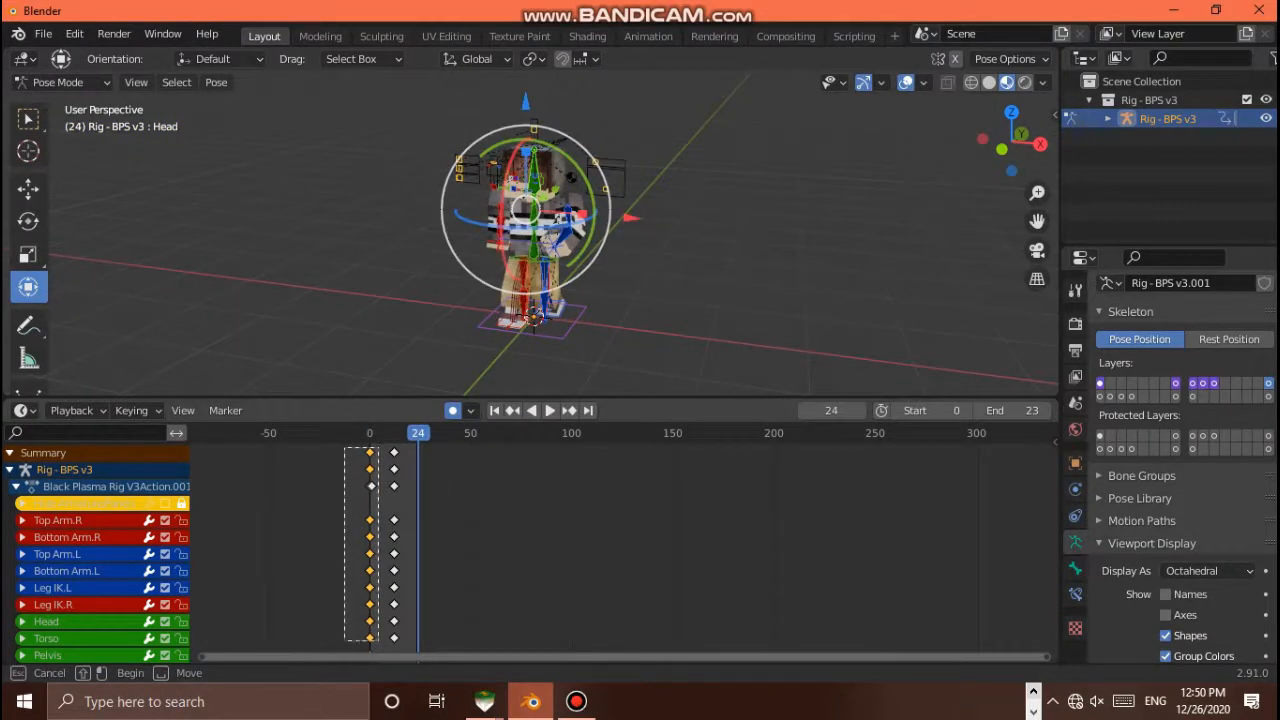
drag(376, 662, 376, 662)
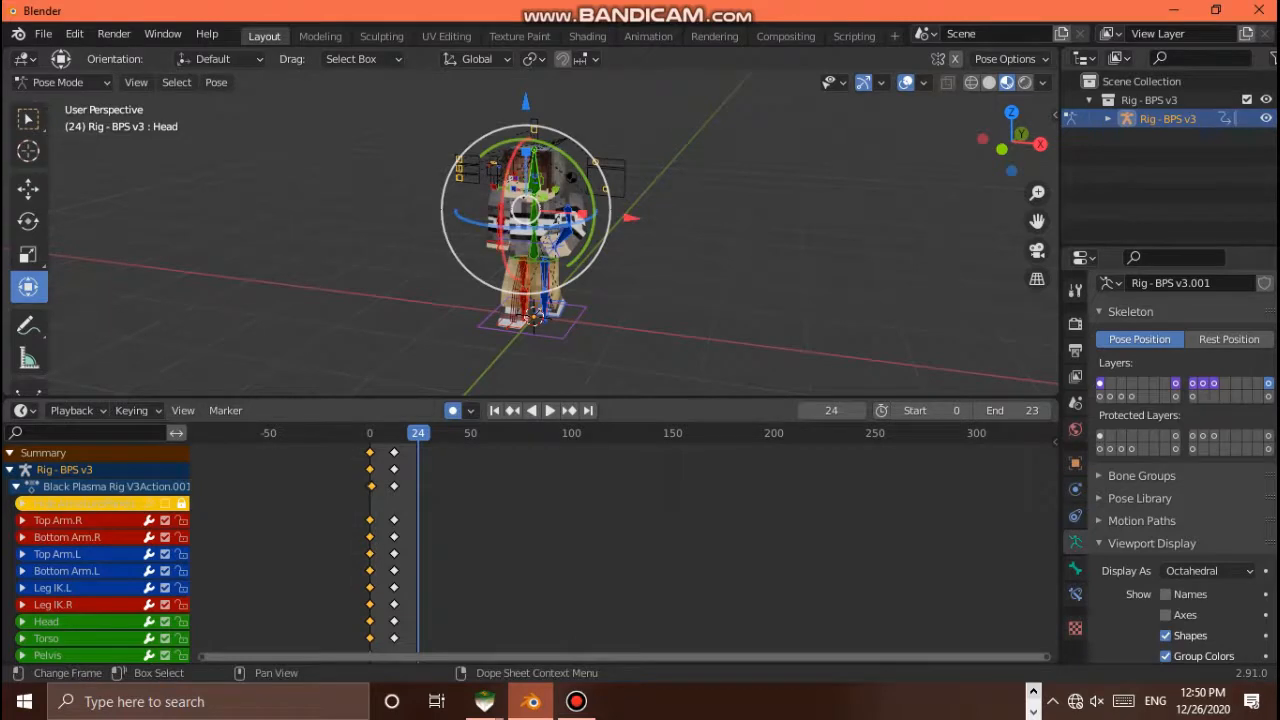
key(g)
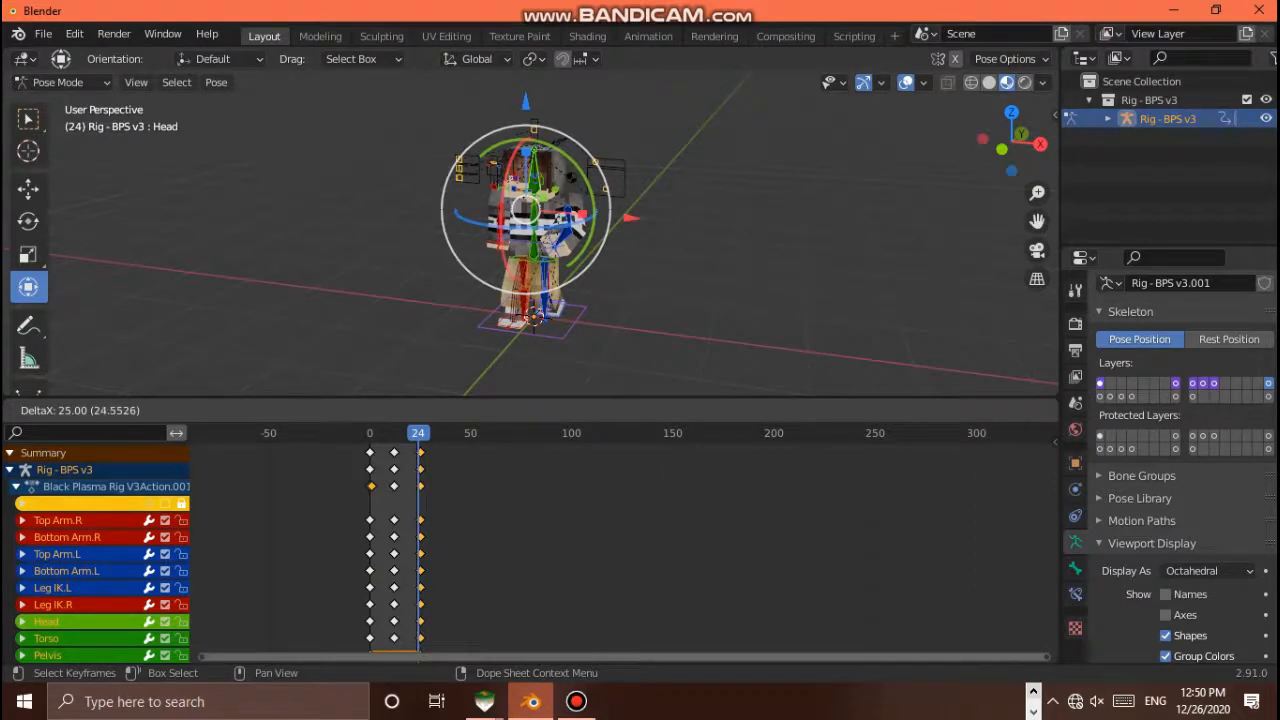
key(Return)
scroll(624, 545, up, 6)
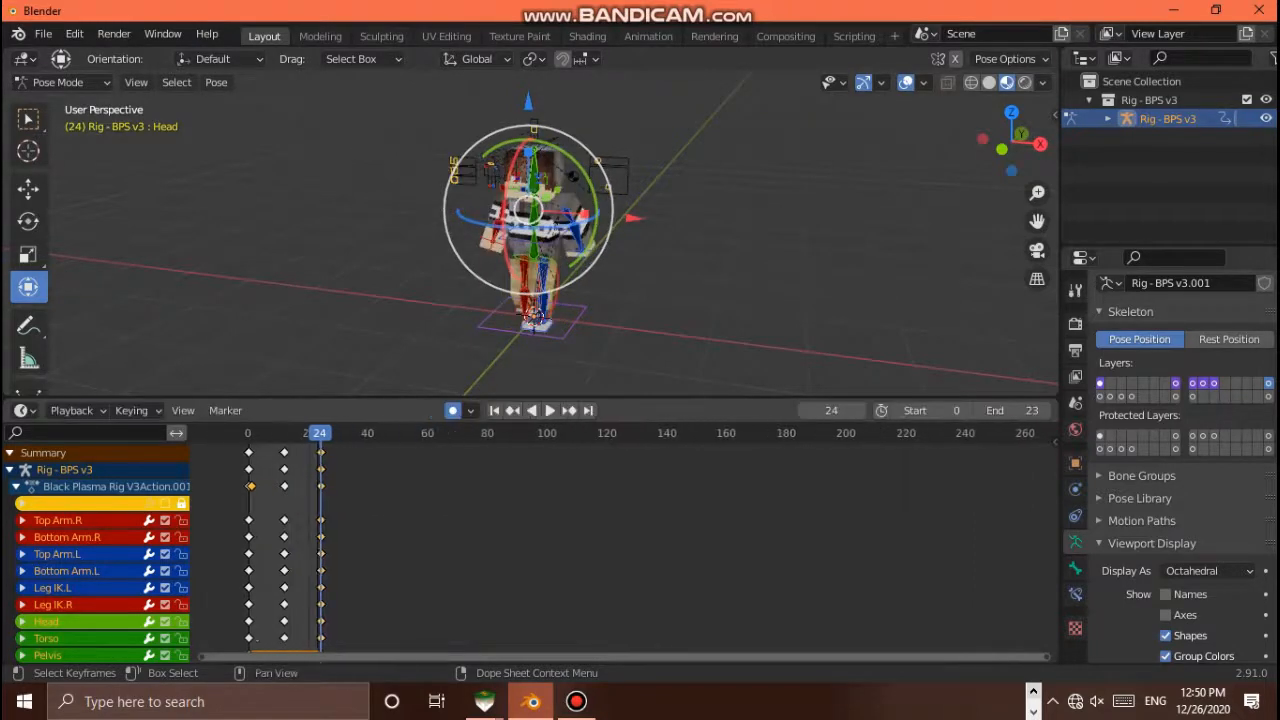
scroll(624, 545, down, 1)
scroll(620, 545, down, 2)
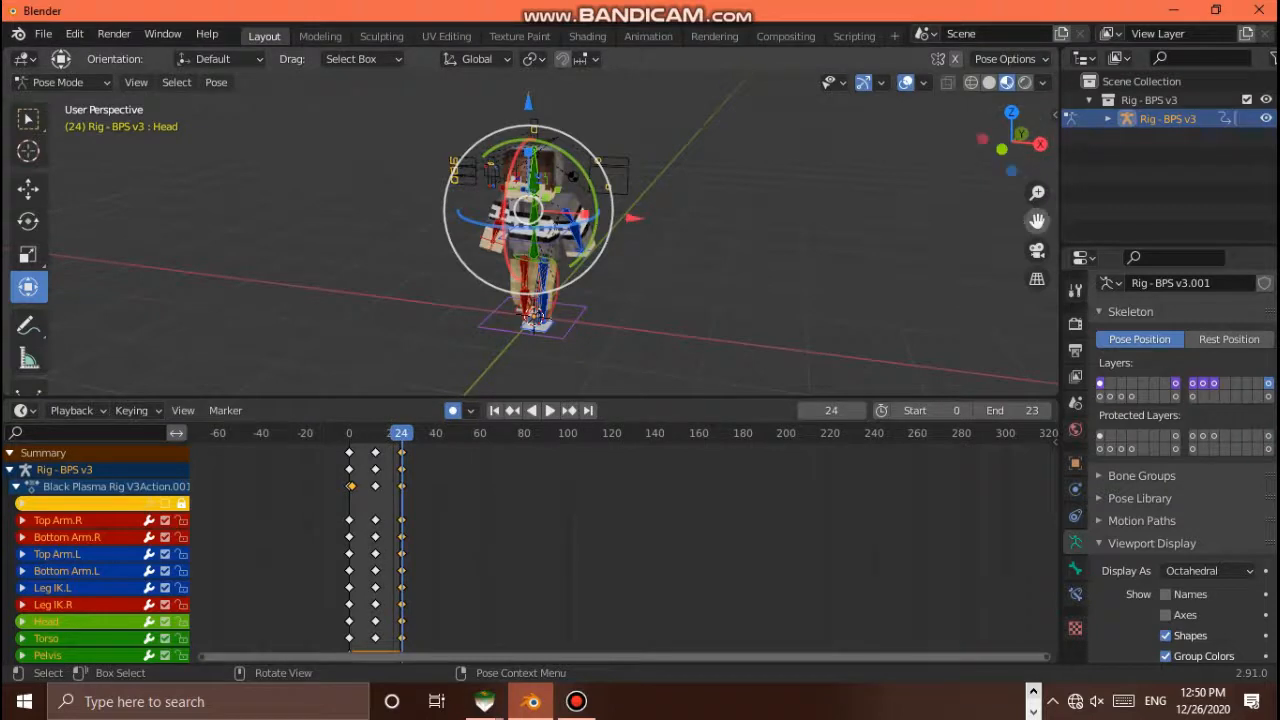
Shrink the timeline again to give the 3D viewport more height, with the whole character in view
drag(1037, 221, 1039, 286)
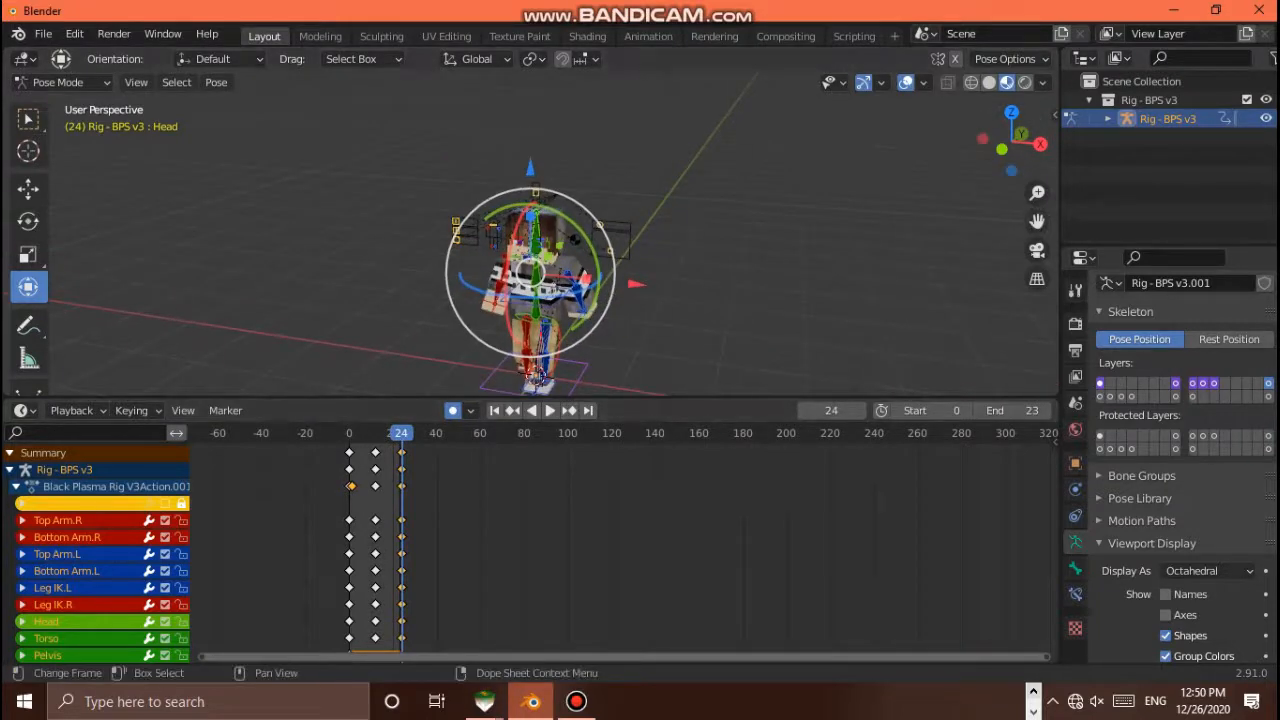
drag(640, 398, 640, 503)
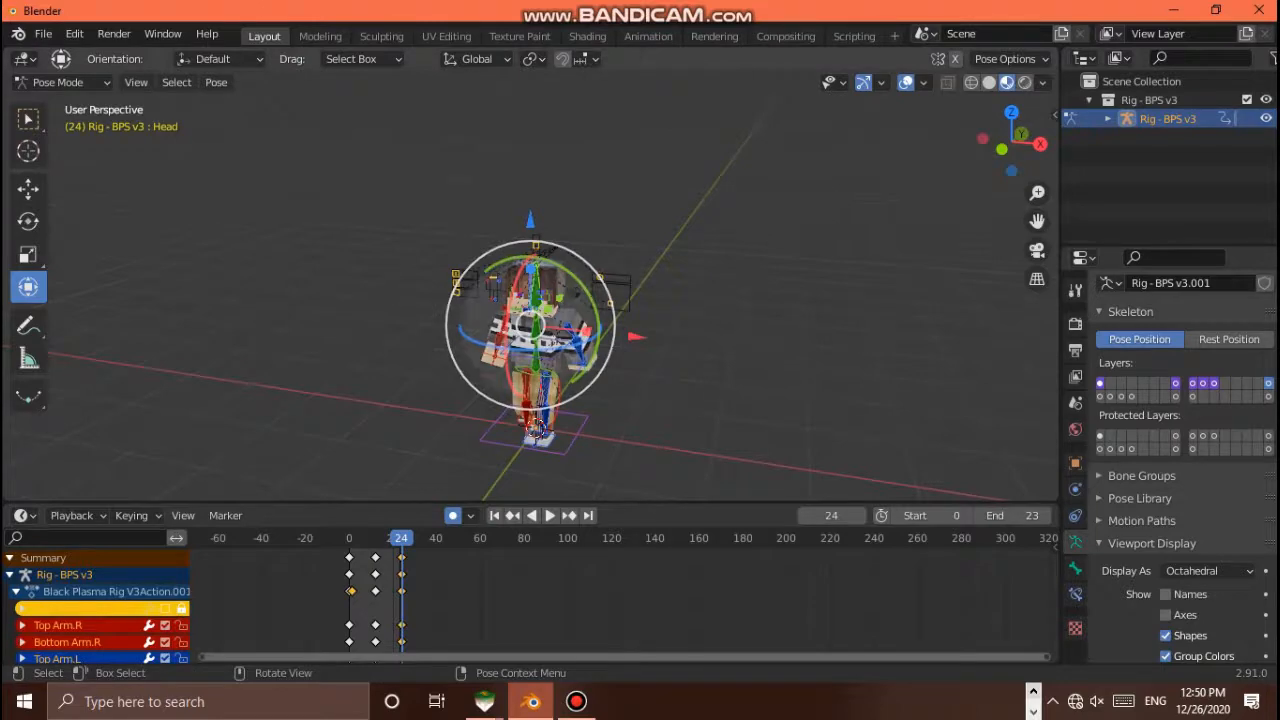
scroll(536, 428, up, 6)
scroll(530, 400, down, 5)
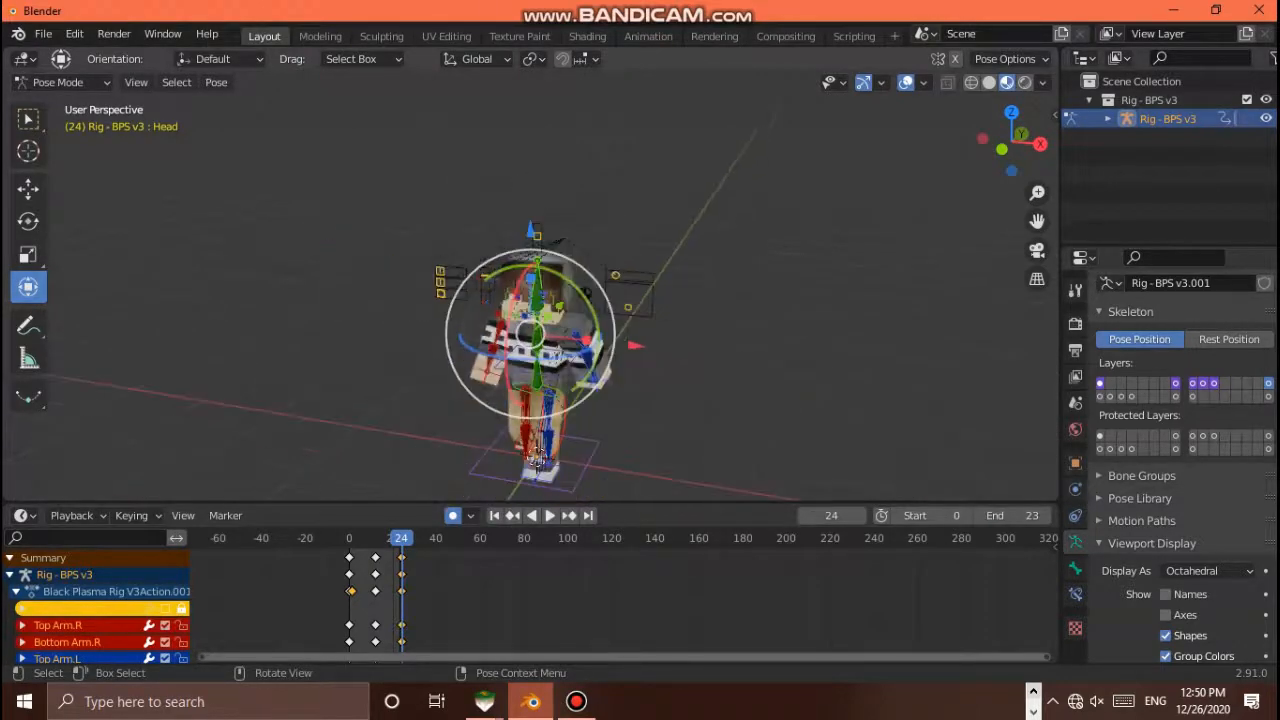
scroll(530, 400, up, 3)
scroll(530, 400, down, 4)
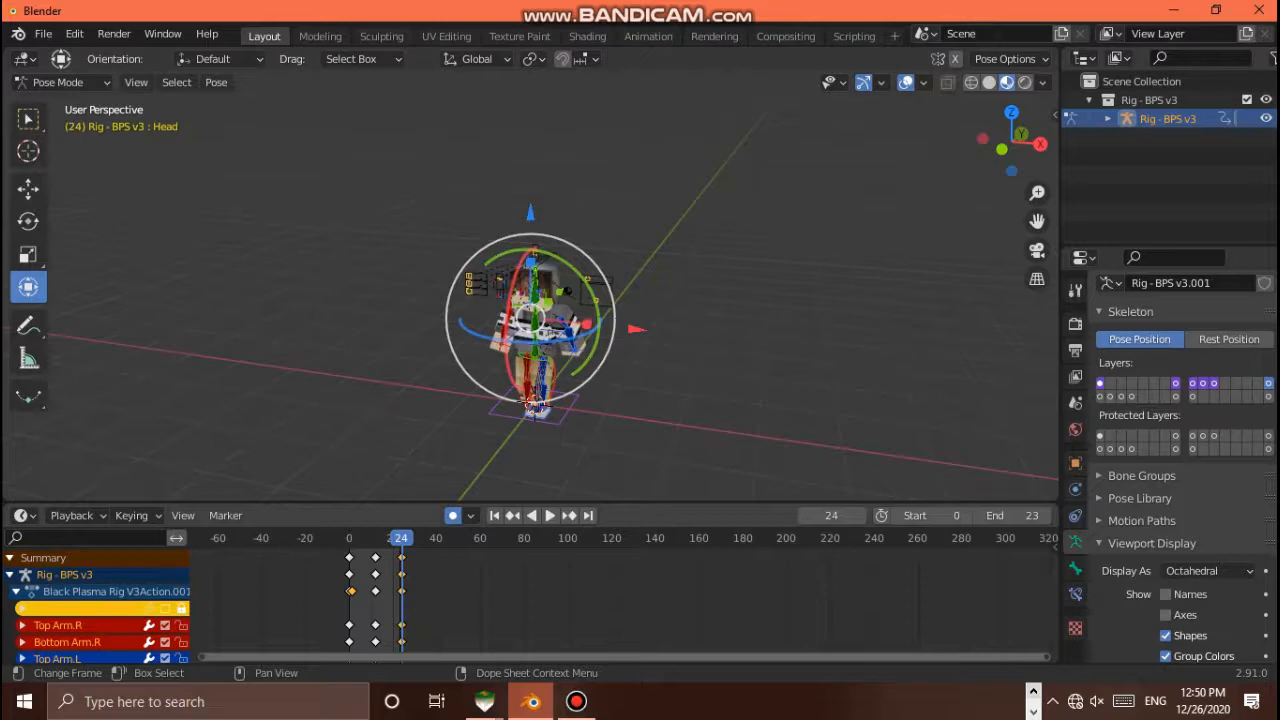
Deselect the bones and play the looping walk cycle, temporarily hiding the viewport overlays to review it from the front and side
key(space)
key(space)
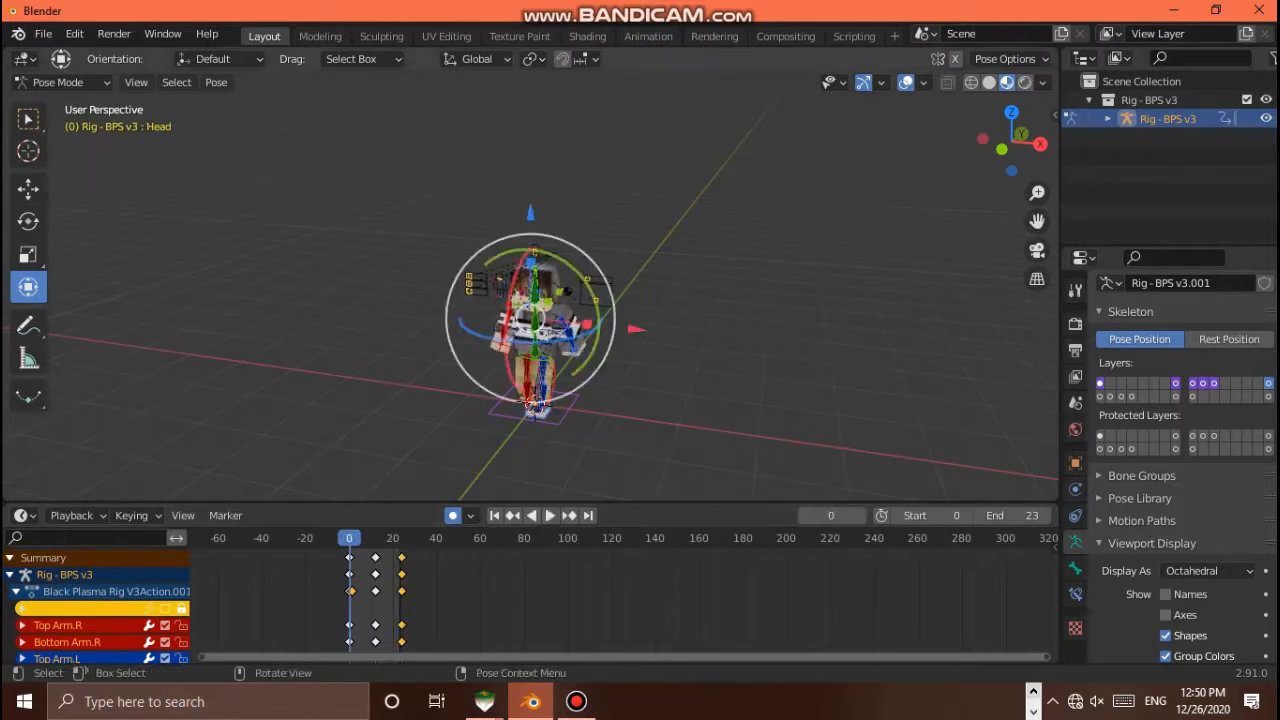
key(alt+a)
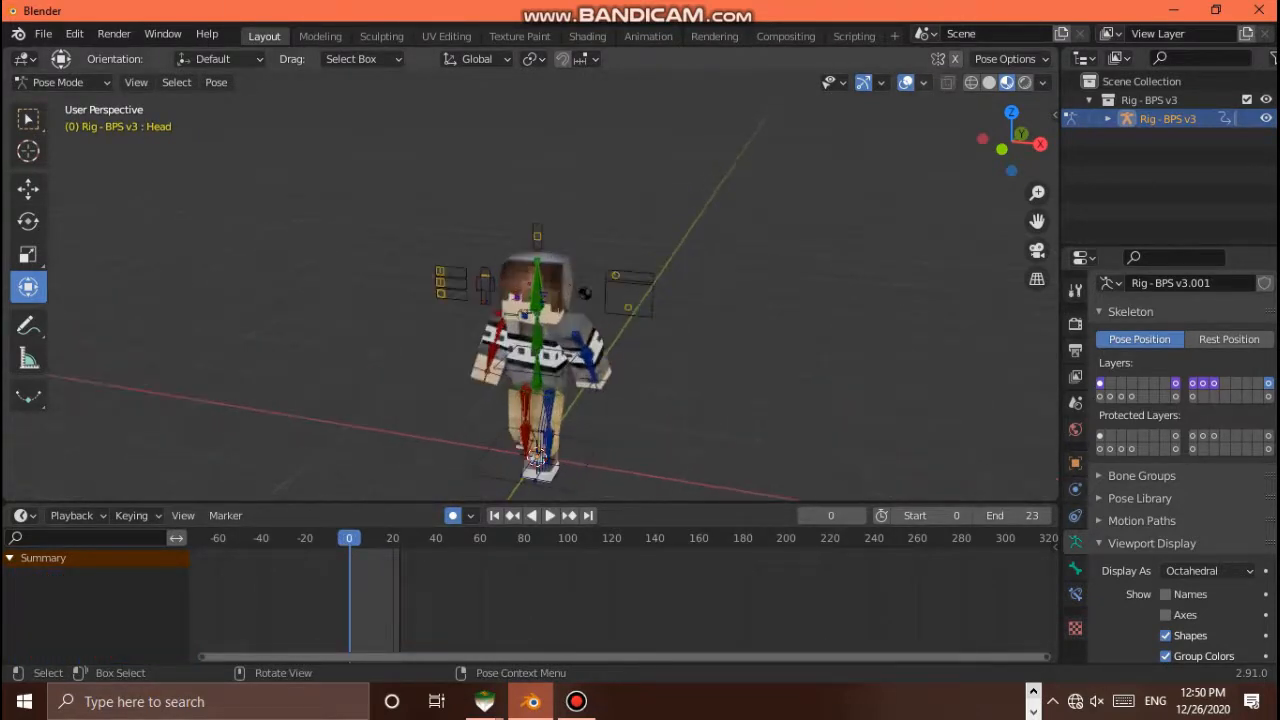
key(shift+alt+z)
key(space)
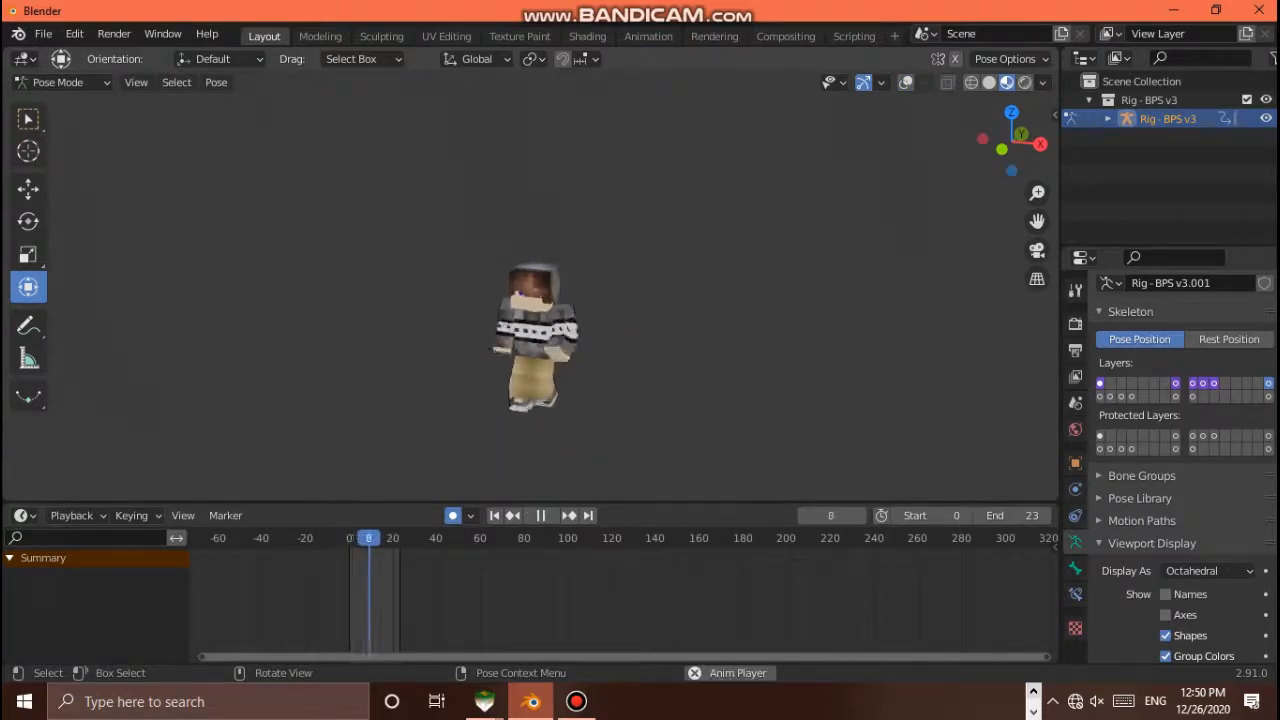
scroll(530, 300, up, 7)
drag(1001, 149, 911, 149)
scroll(530, 300, down, 4)
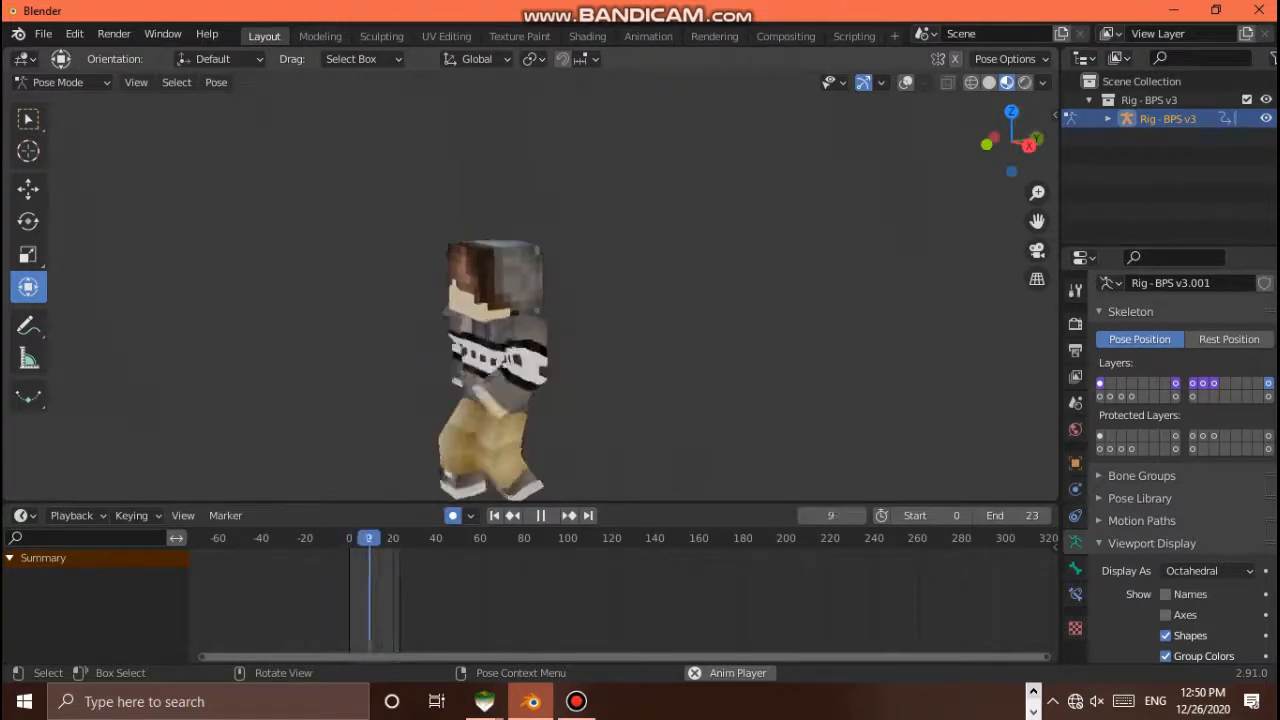
key(shift+alt+z)
drag(1028, 145, 1115, 145)
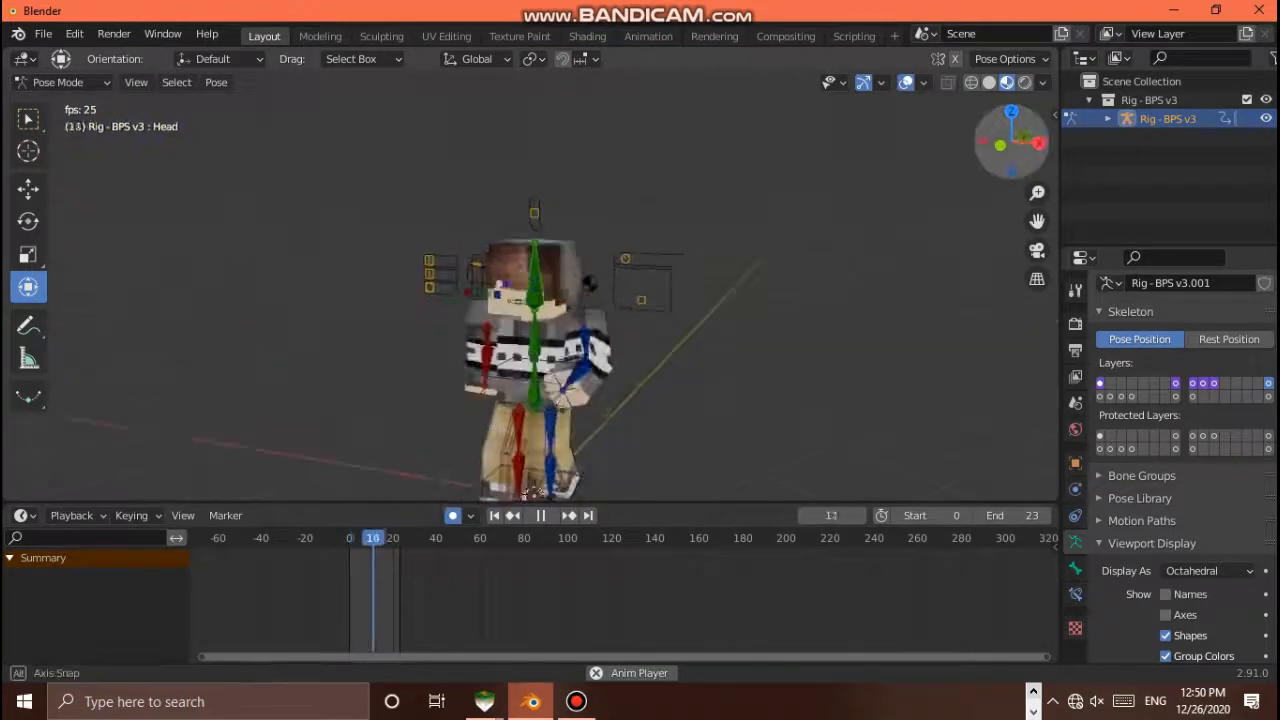
scroll(530, 300, down, 4)
key(space)
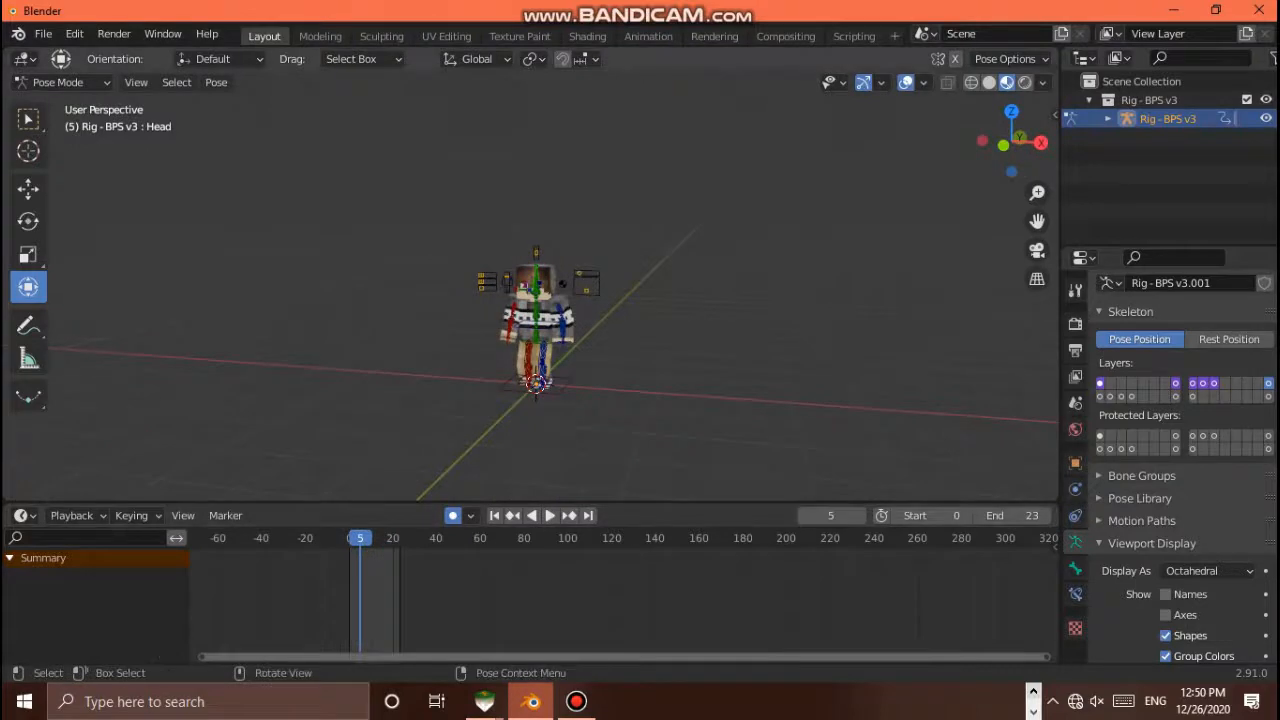
Return to frame 0 and select the left leg IK bone, with the character seen from the side
scroll(530, 300, up, 2)
drag(1019, 138, 951, 138)
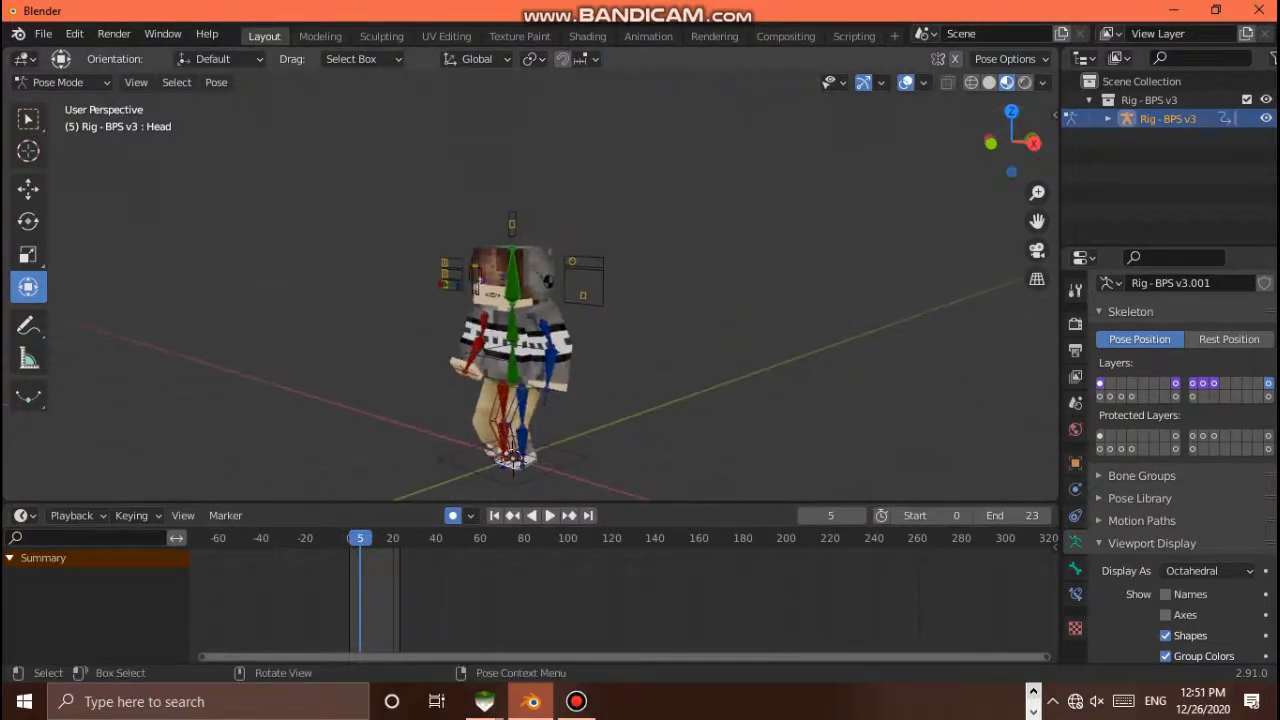
scroll(530, 300, up, 1)
drag(530, 502, 530, 535)
key(space)
key(Escape)
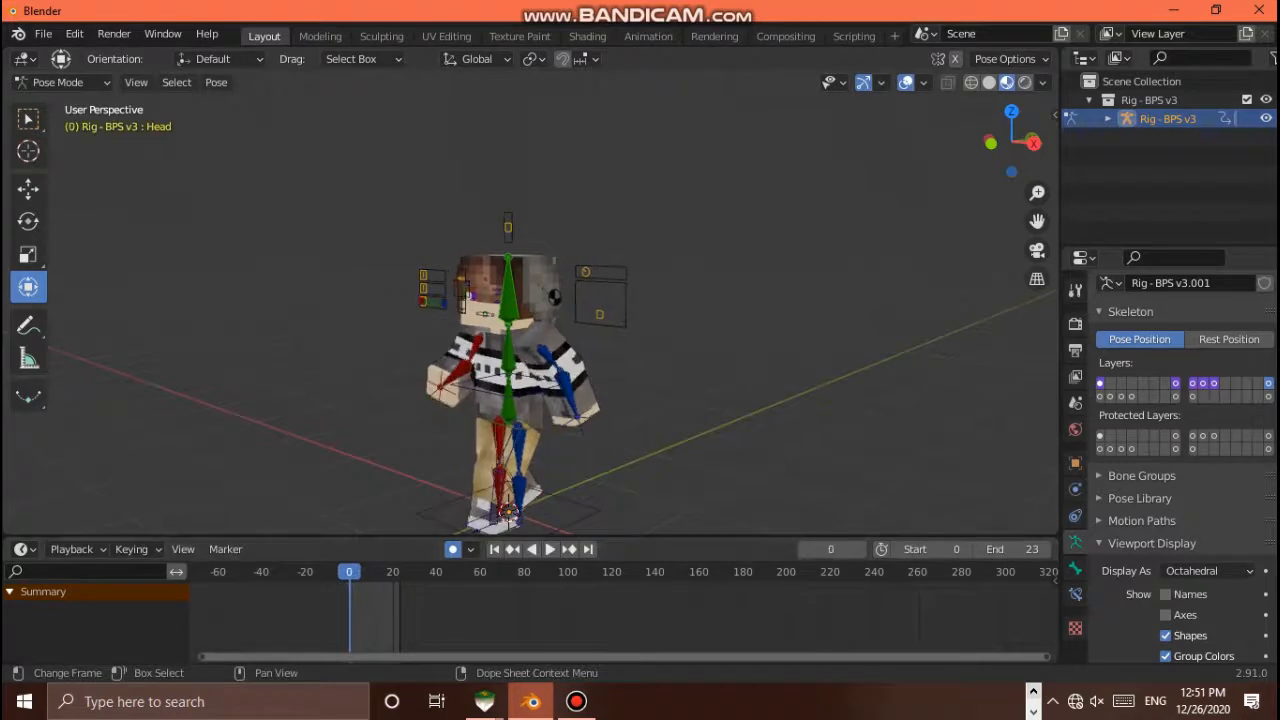
click(506, 514)
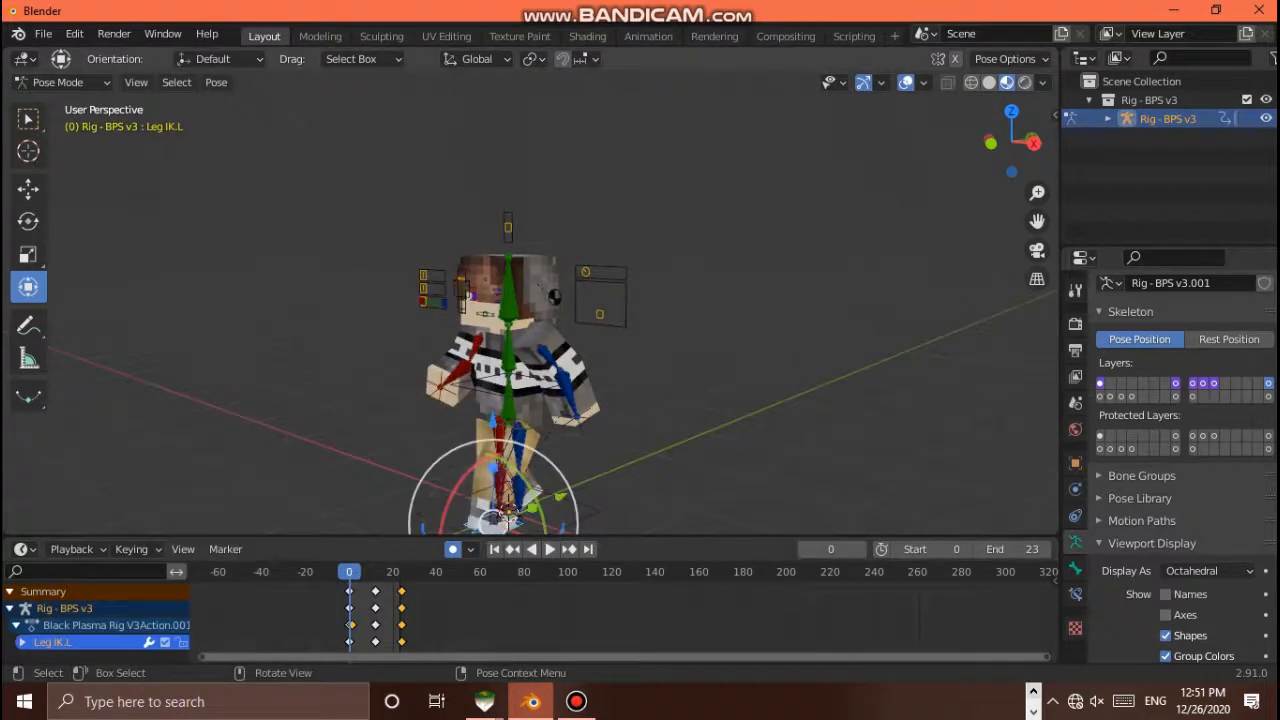
shift+middle_drag(506, 514, 512, 430)
drag(1020, 138, 930, 142)
scroll(531, 329, down, 3)
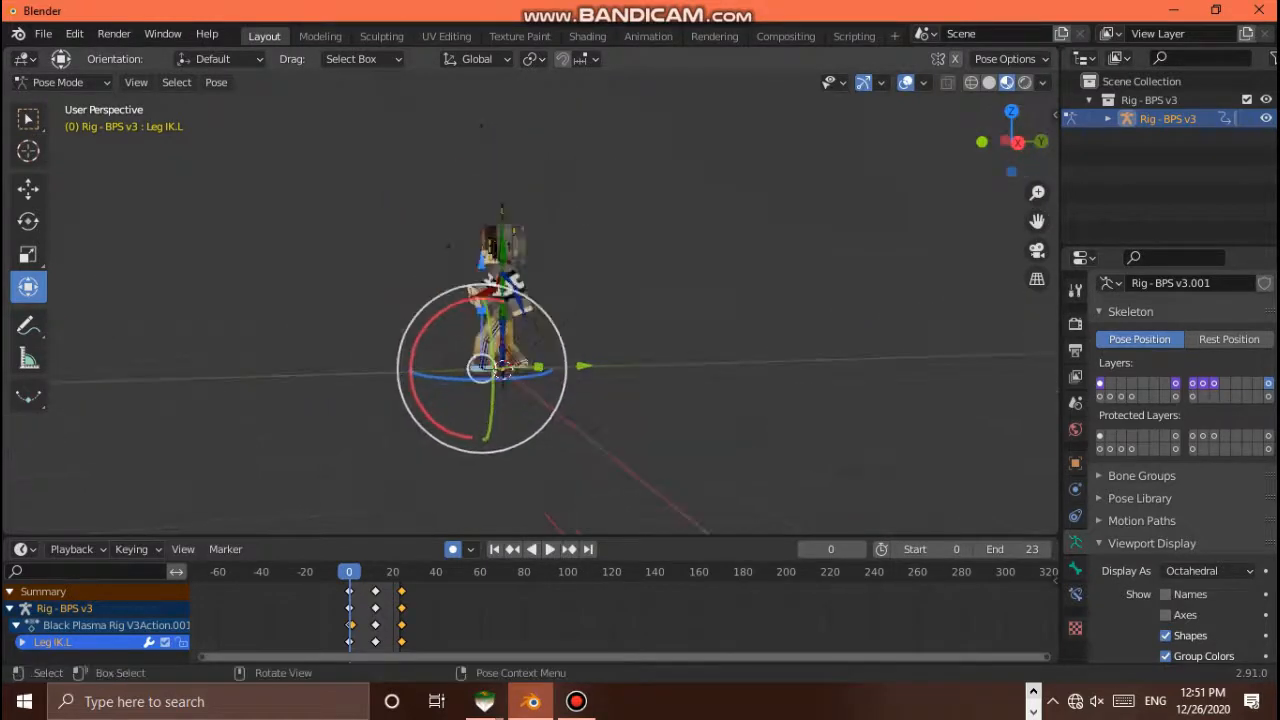
scroll(531, 329, up, 4)
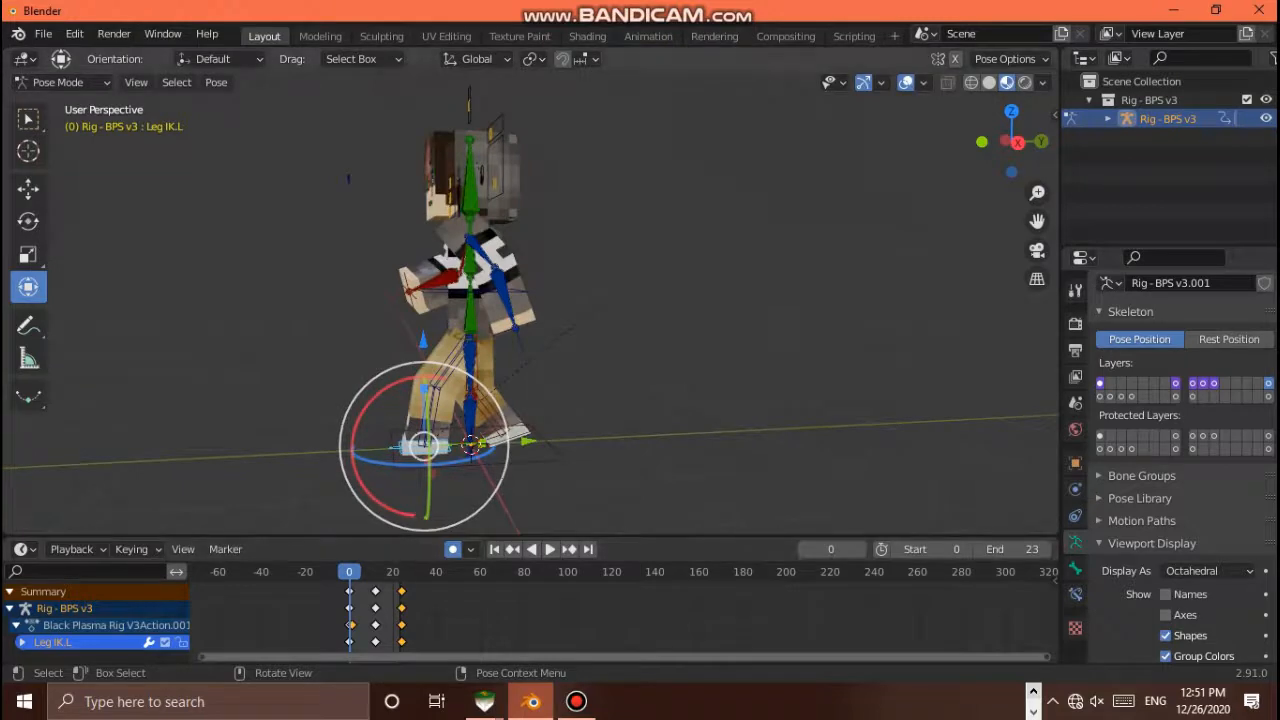
scroll(531, 329, up, 1)
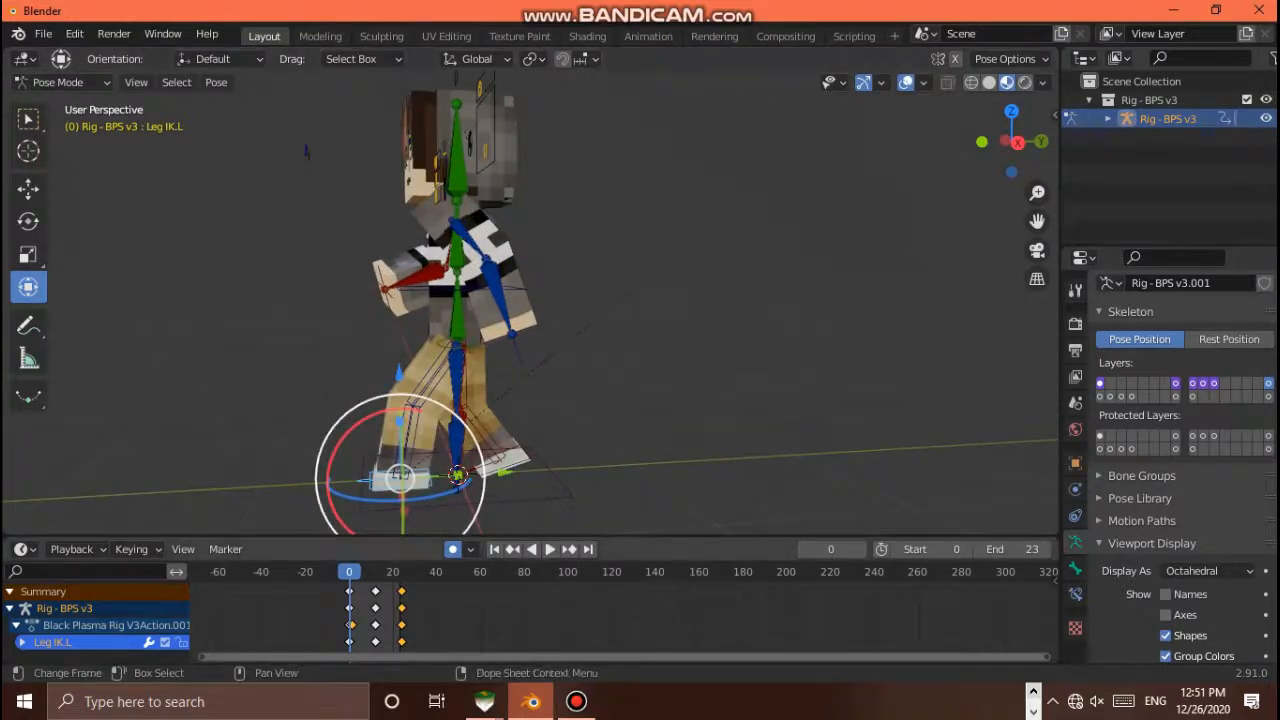
Stop the walk cycle playback at frame 8 and enlarge the timeline, zoomed in to frames 0 to 28
key(space)
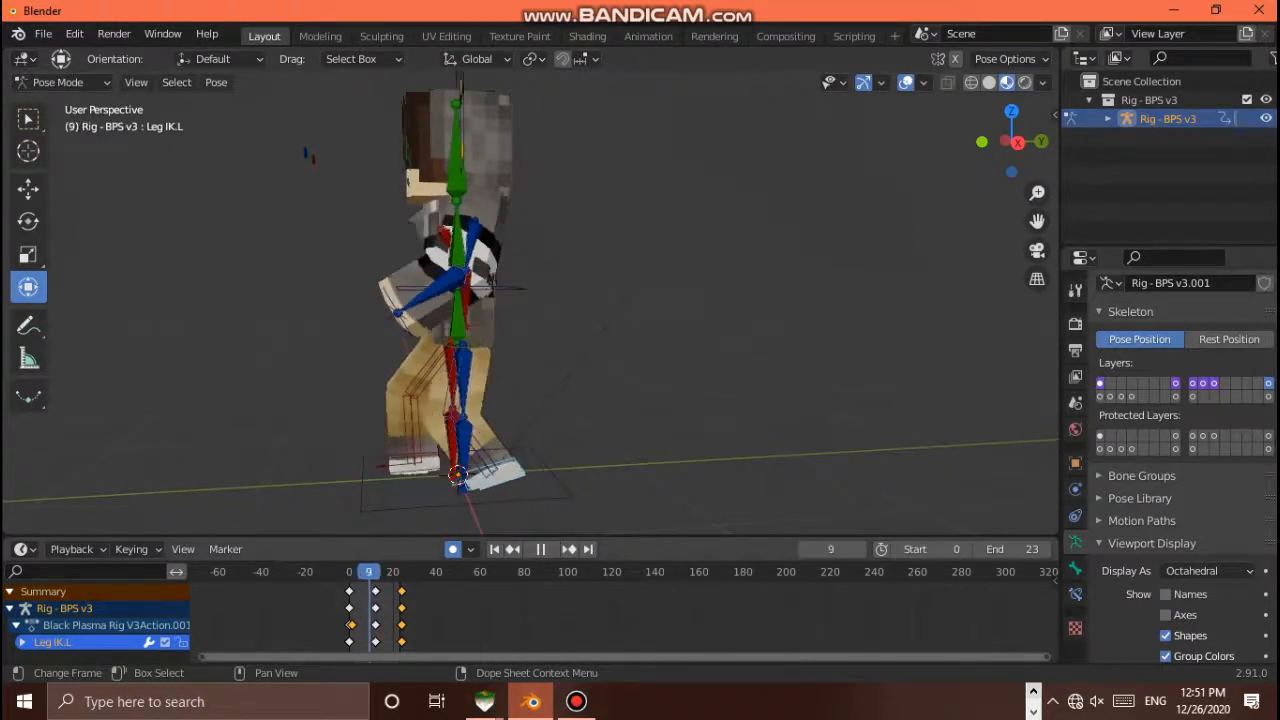
key(space)
drag(640, 537, 640, 424)
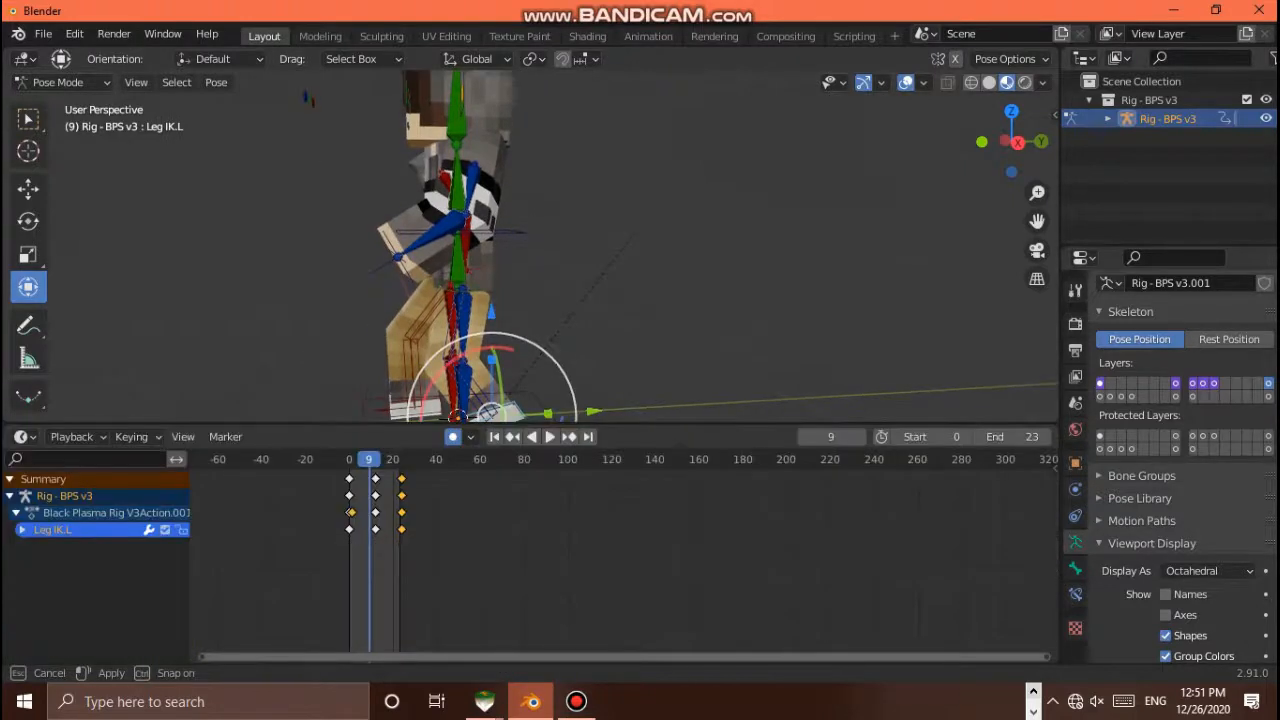
scroll(623, 556, up, 11)
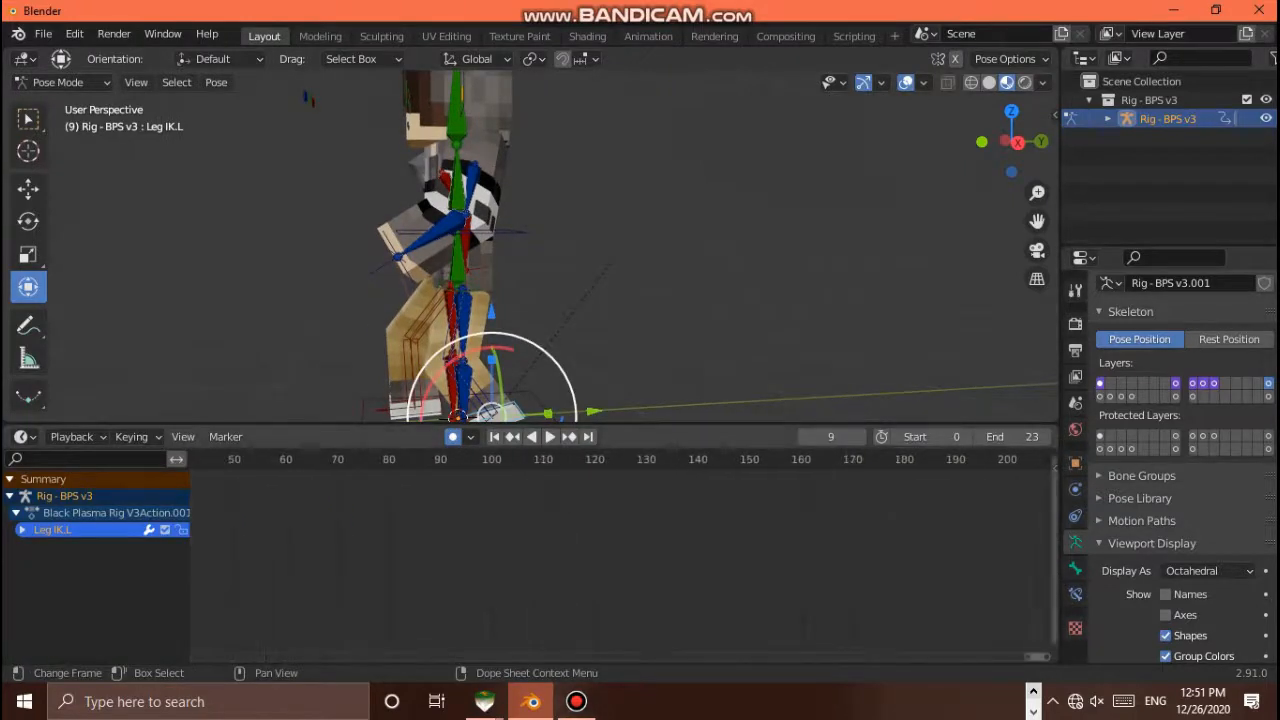
drag(1032, 656, 720, 656)
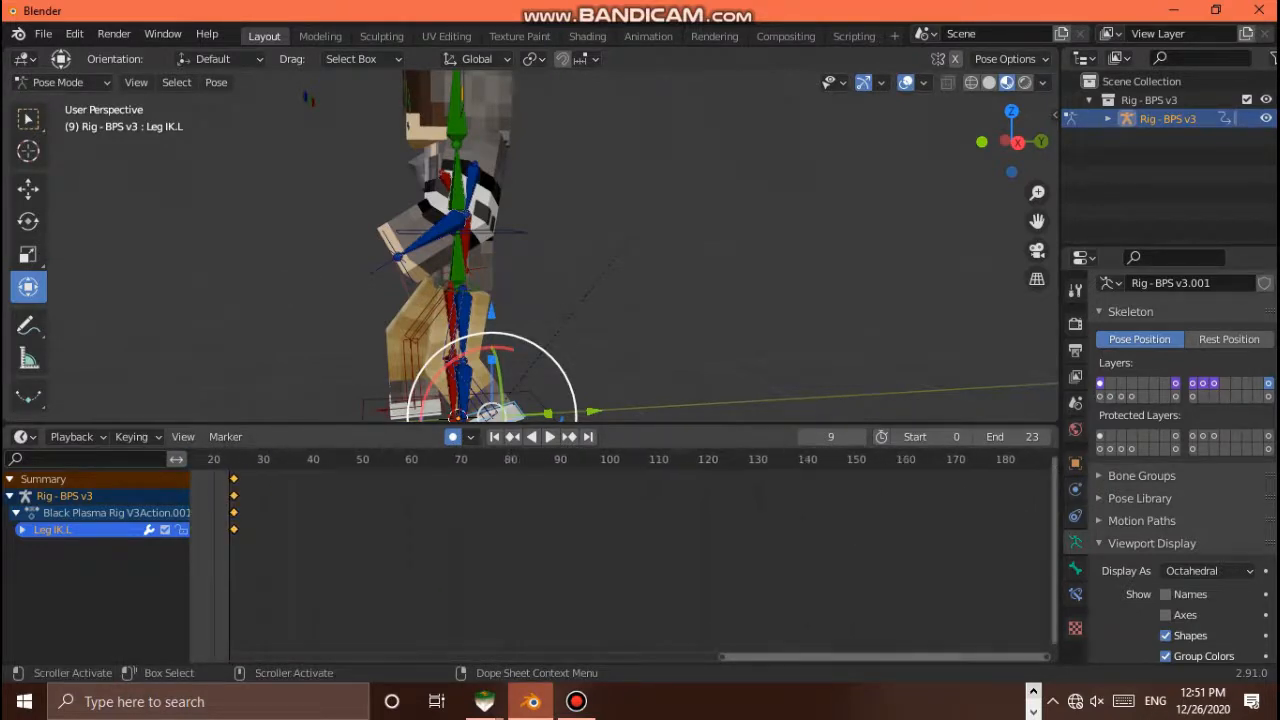
drag(1042, 656, 300, 656)
scroll(300, 656, down, 6)
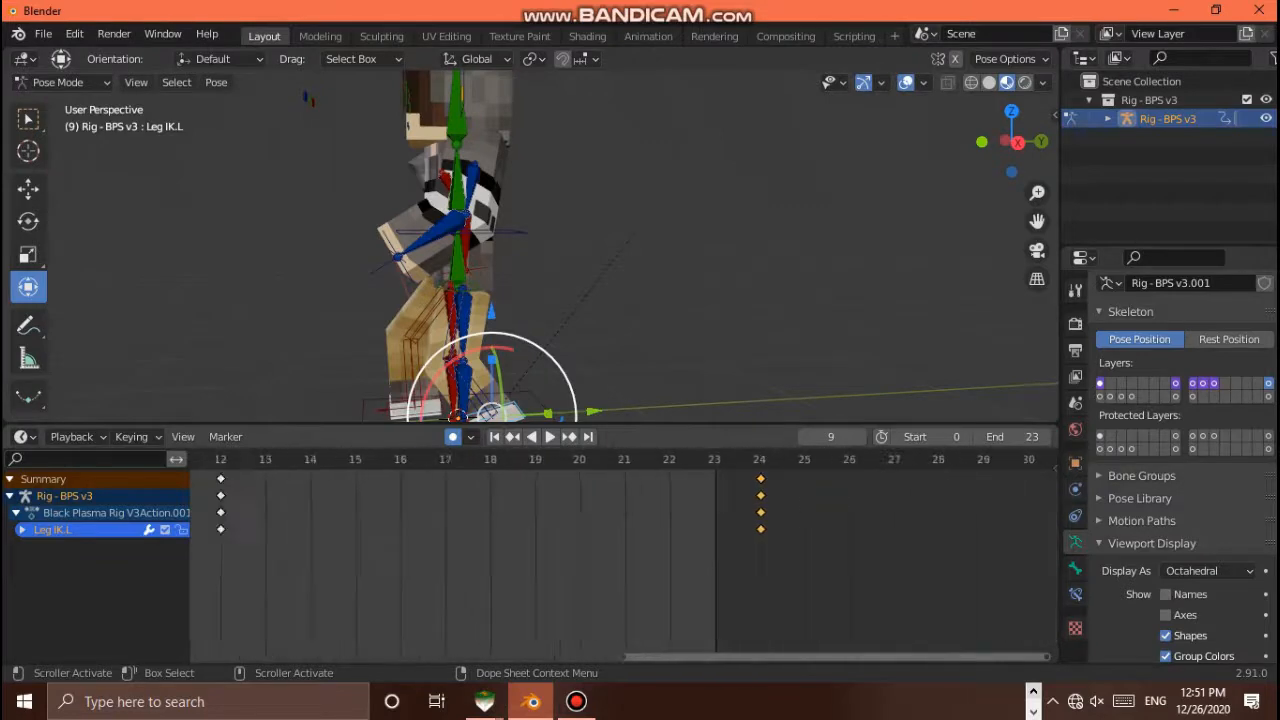
scroll(624, 560, down, 3)
key(Left)
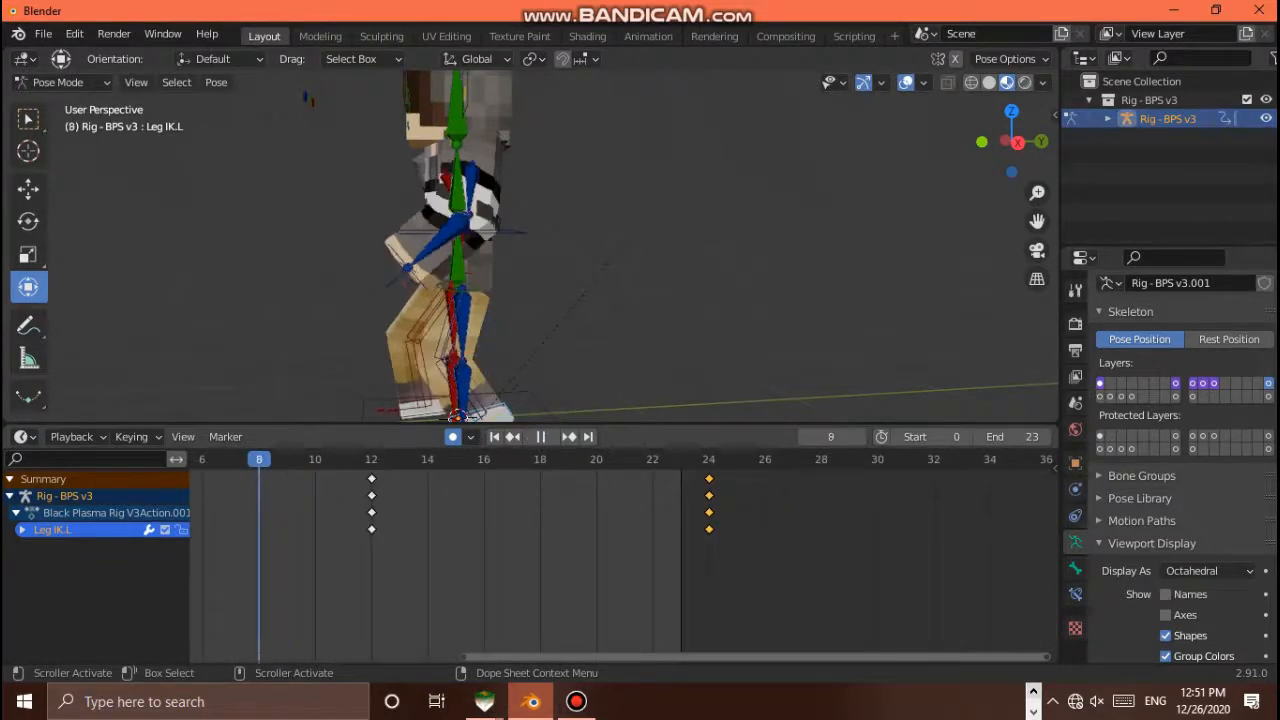
drag(754, 656, 608, 656)
scroll(530, 247, down, 1)
scroll(530, 247, up, 2)
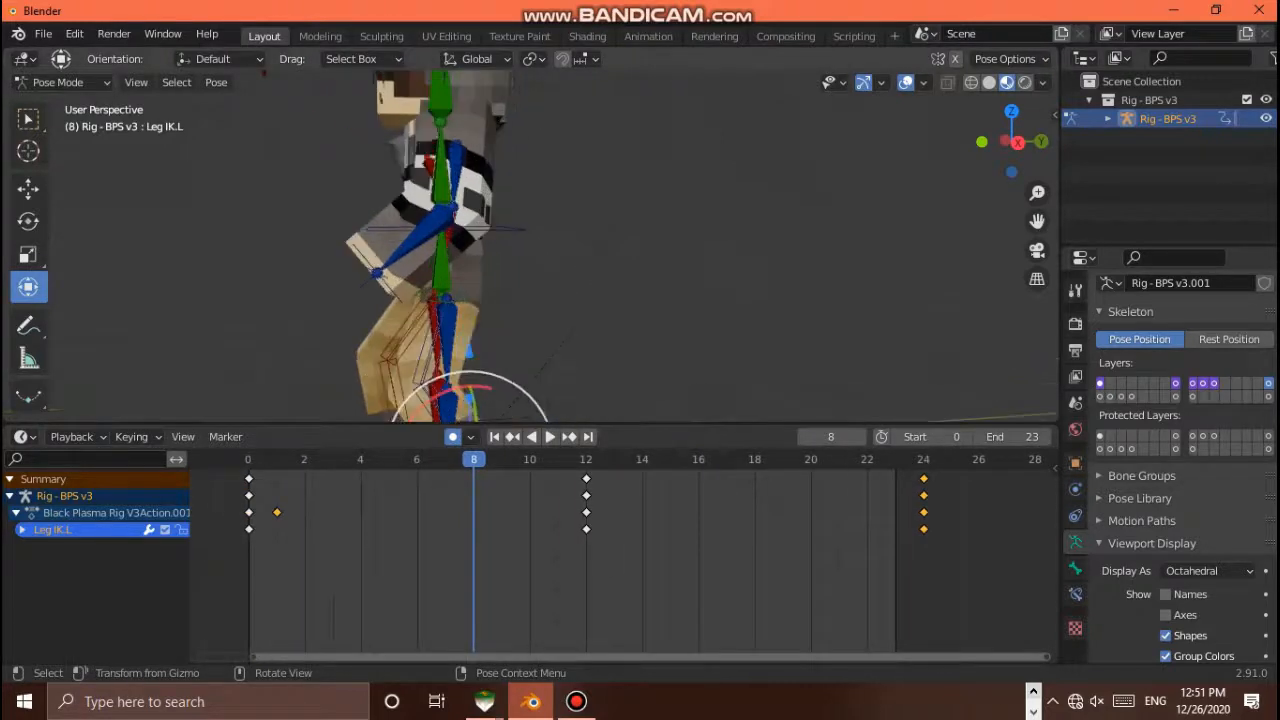
At frame 8, key the right leg IK bone lifted off the ground and moved forward, with the foot rotated slightly
drag(1037, 221, 1082, 117)
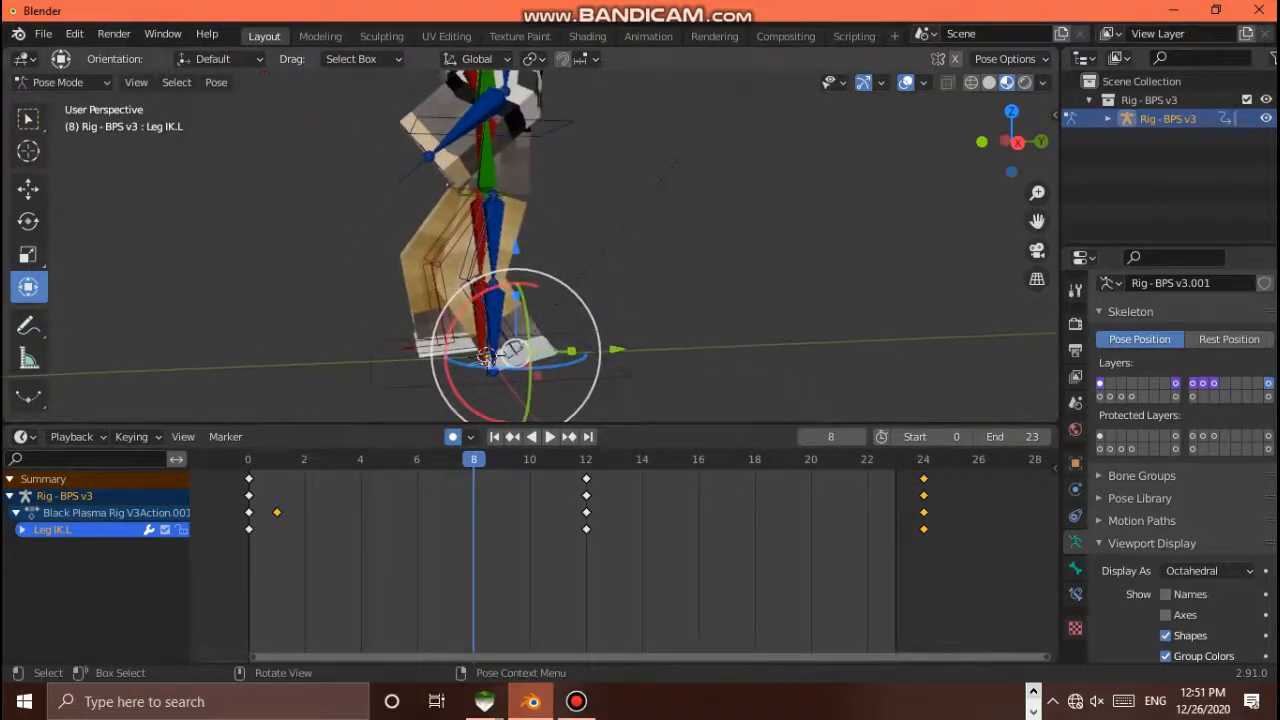
click(487, 357)
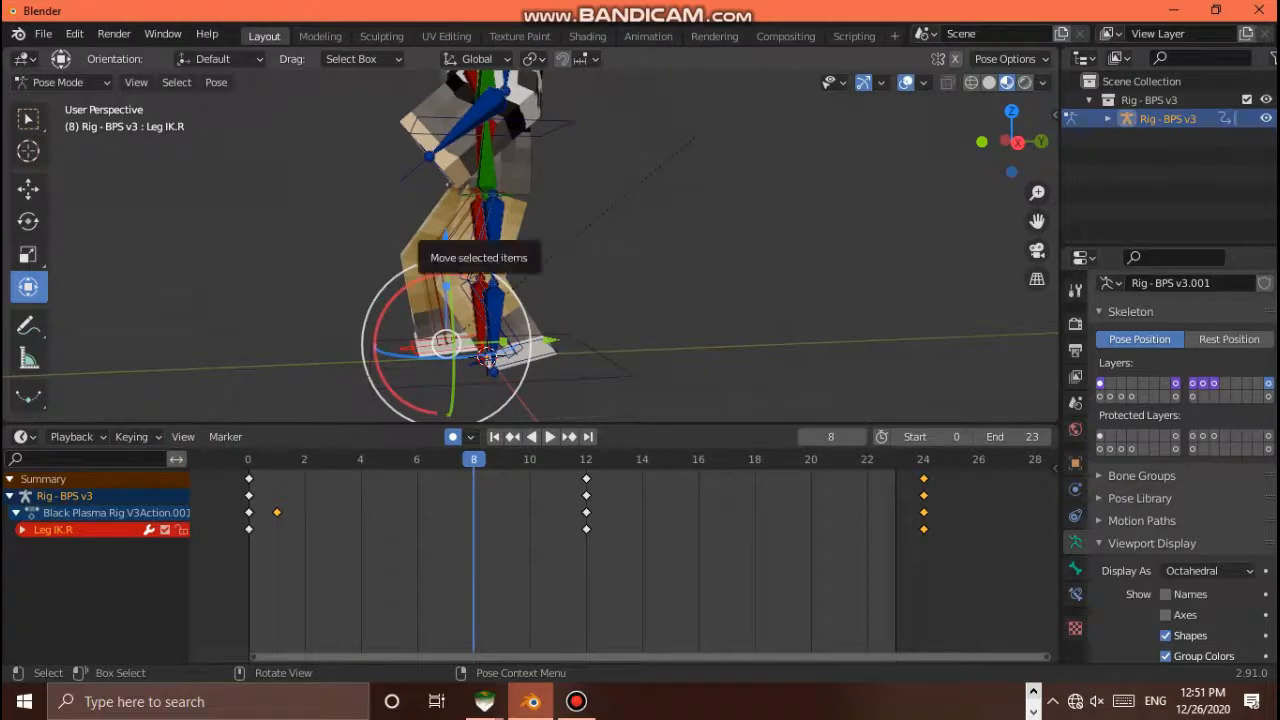
drag(446, 343, 445, 316)
click(1008, 142)
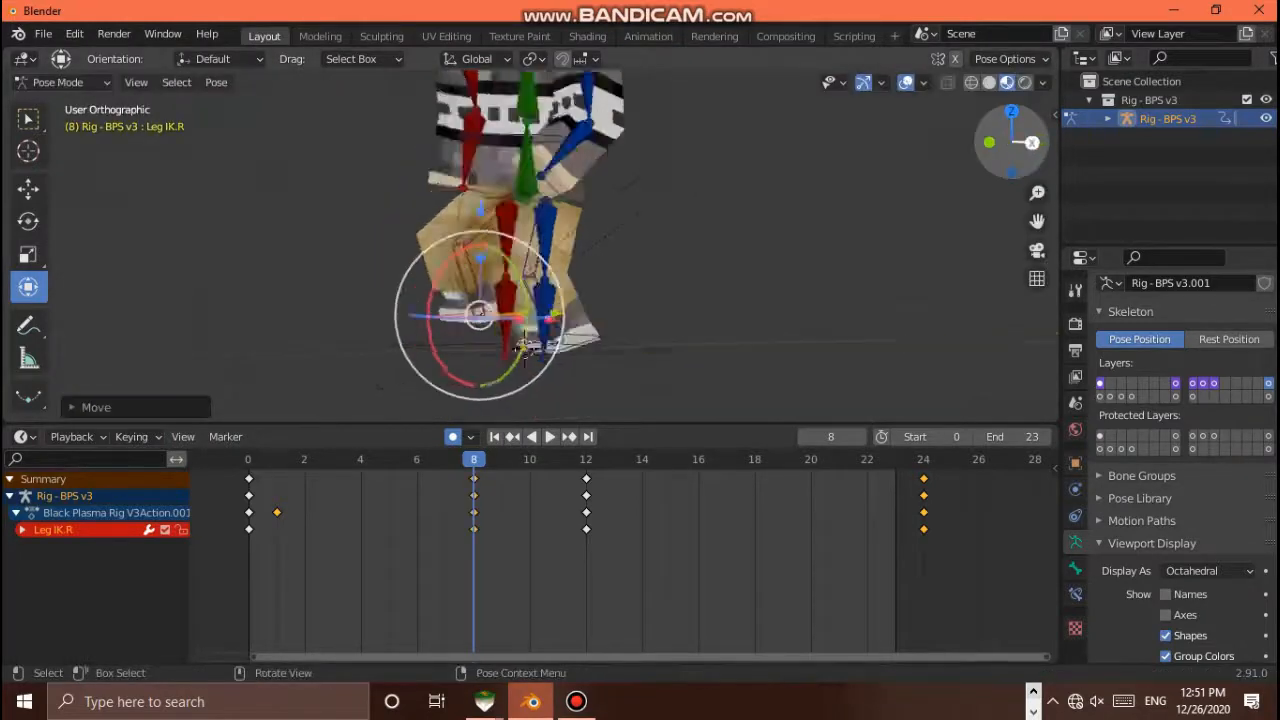
click(1011, 141)
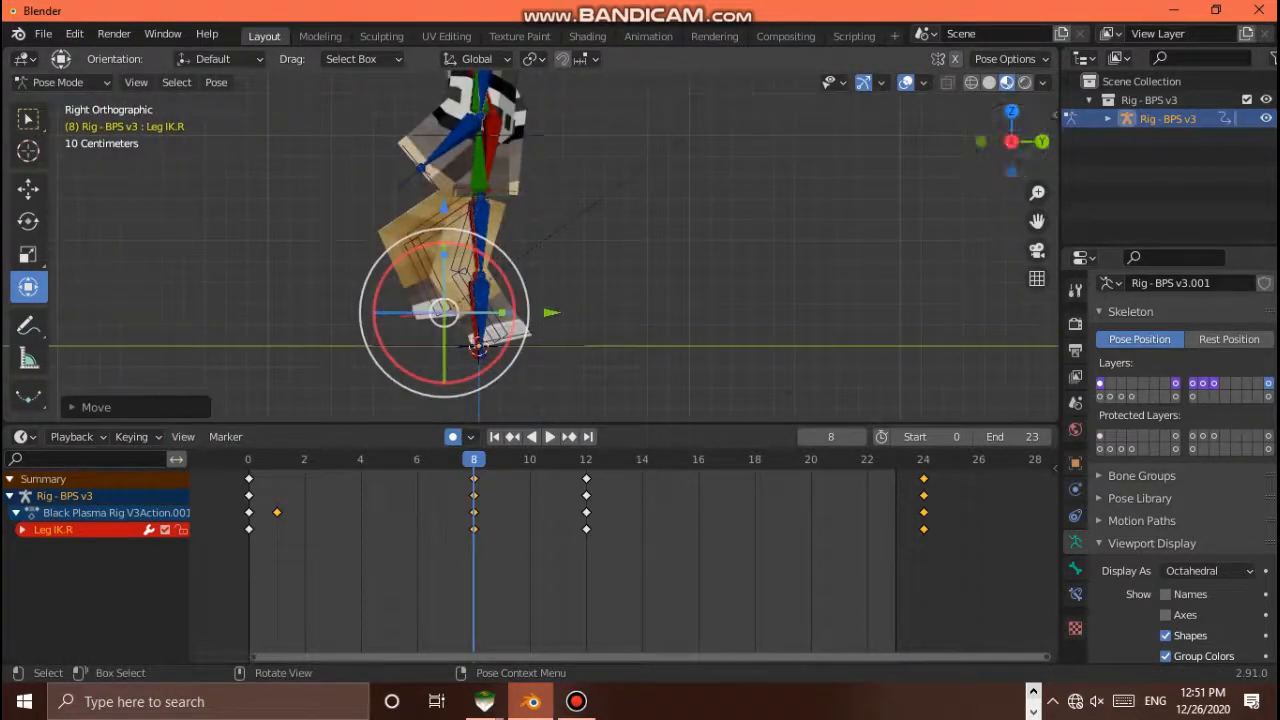
drag(550, 312, 506, 312)
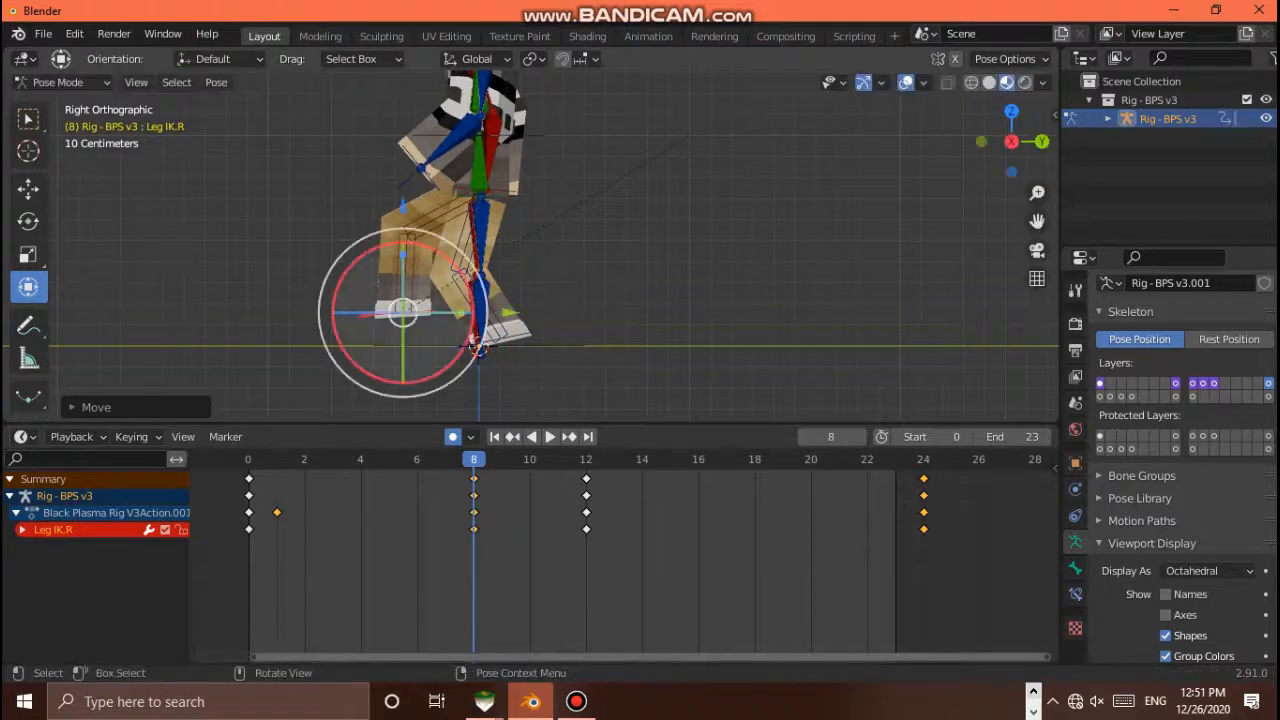
drag(445, 260, 449, 266)
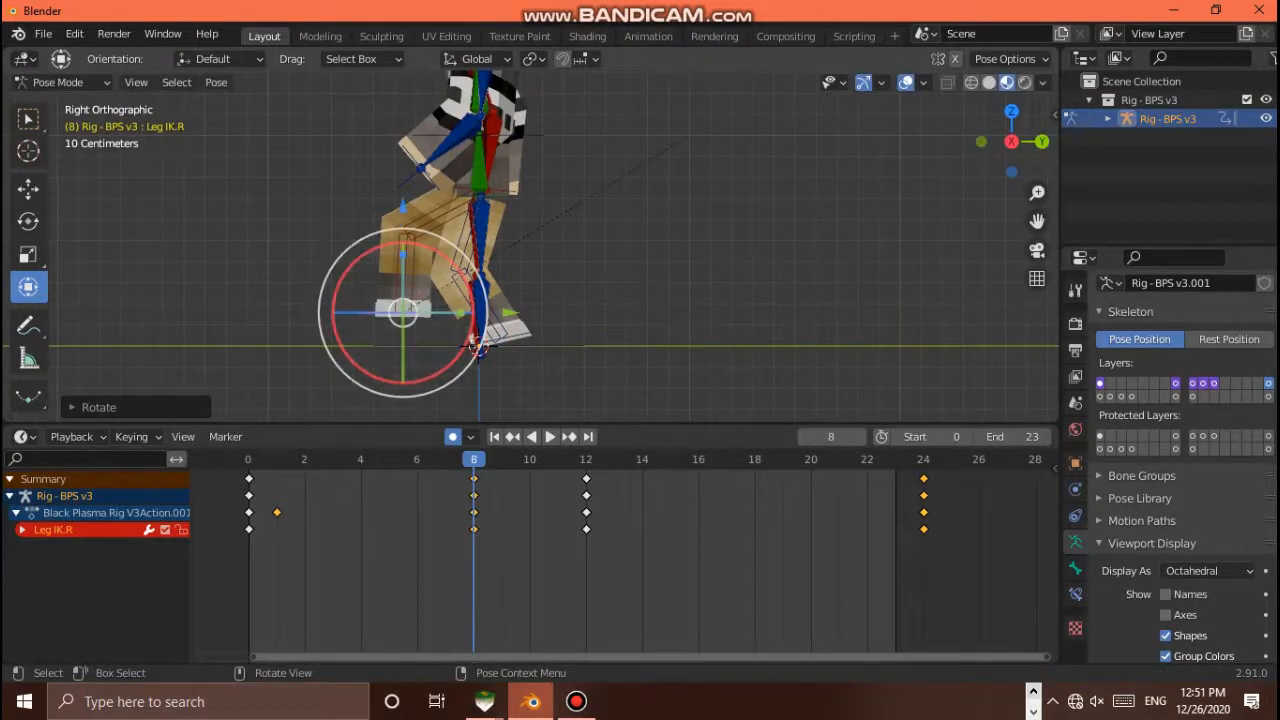
drag(403, 207, 396, 249)
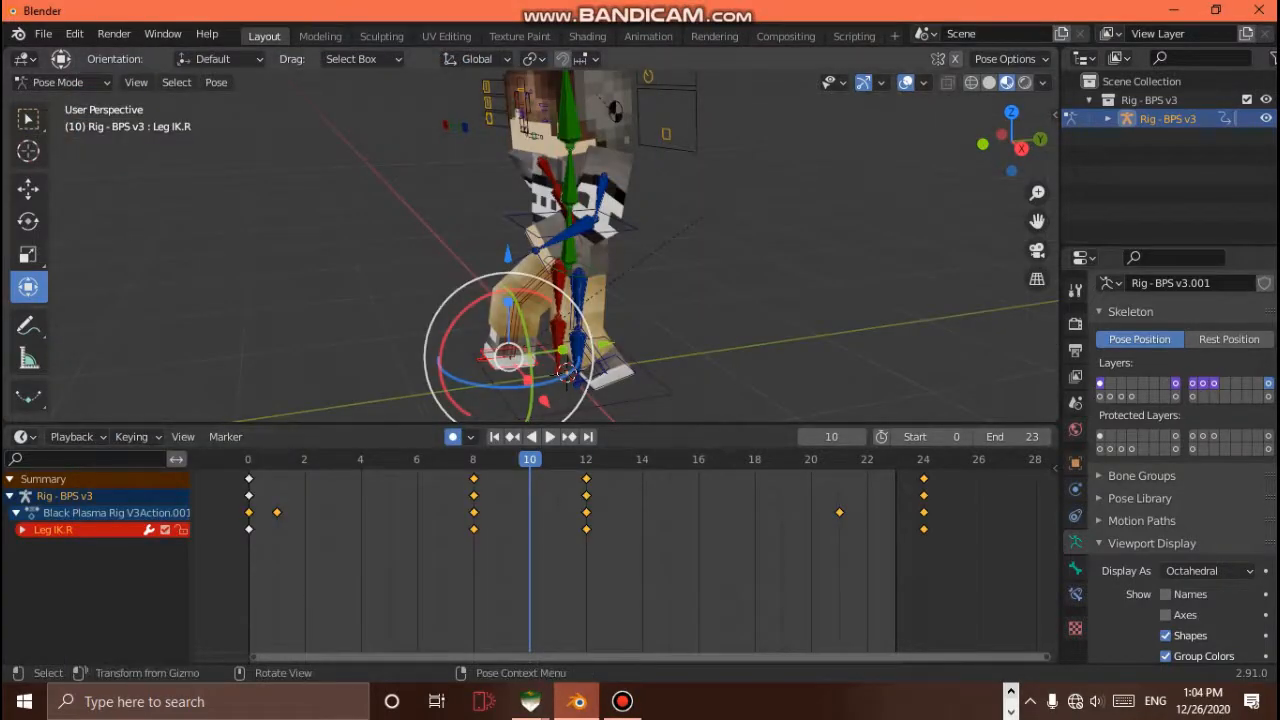
Select the left leg IK bone and advance the animation to frame 21
scroll(554, 245, down, 2)
scroll(1012, 141, up, 2)
drag(1012, 141, 1090, 150)
scroll(530, 245, up, 1)
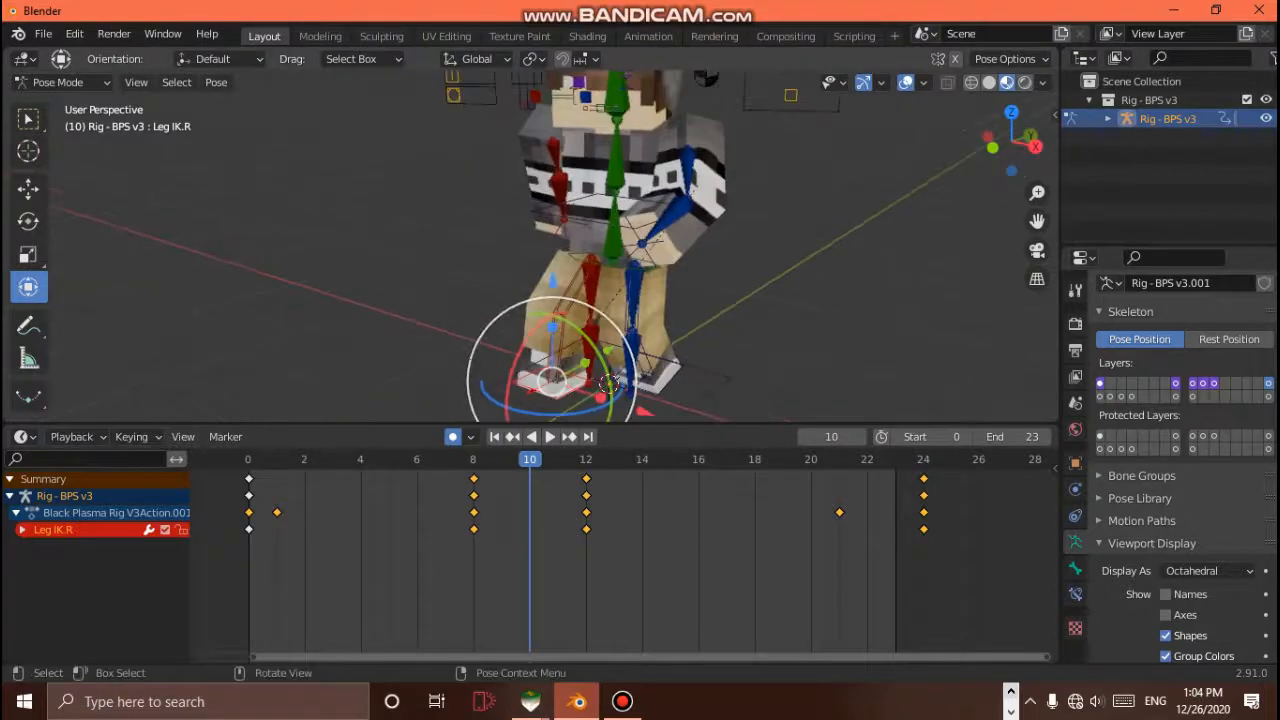
drag(1012, 141, 924, 124)
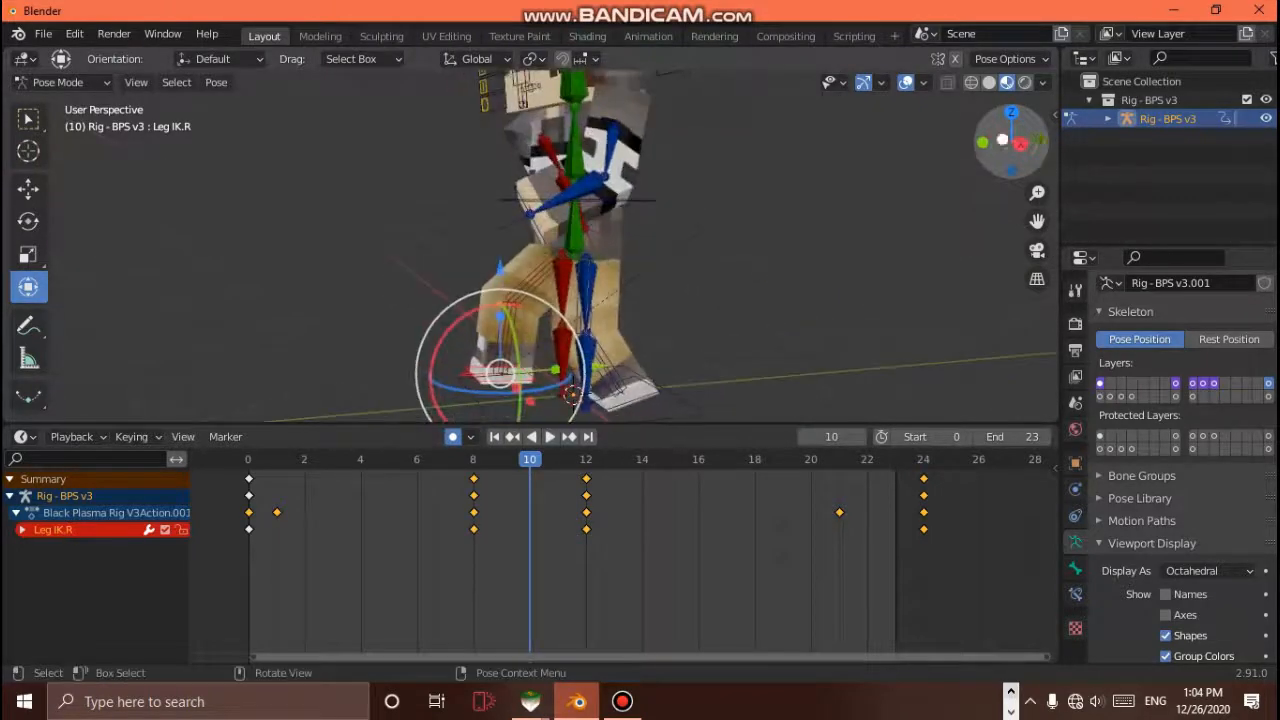
click(634, 396)
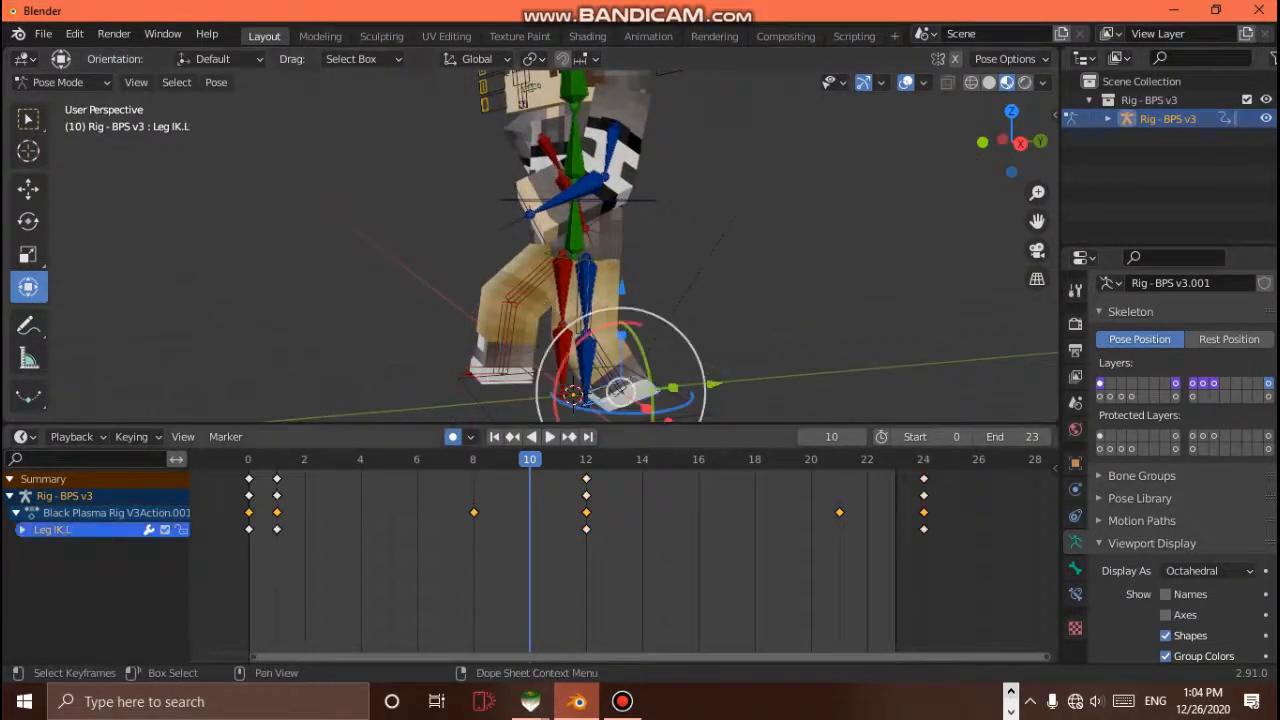
key(shift+ctrl+space)
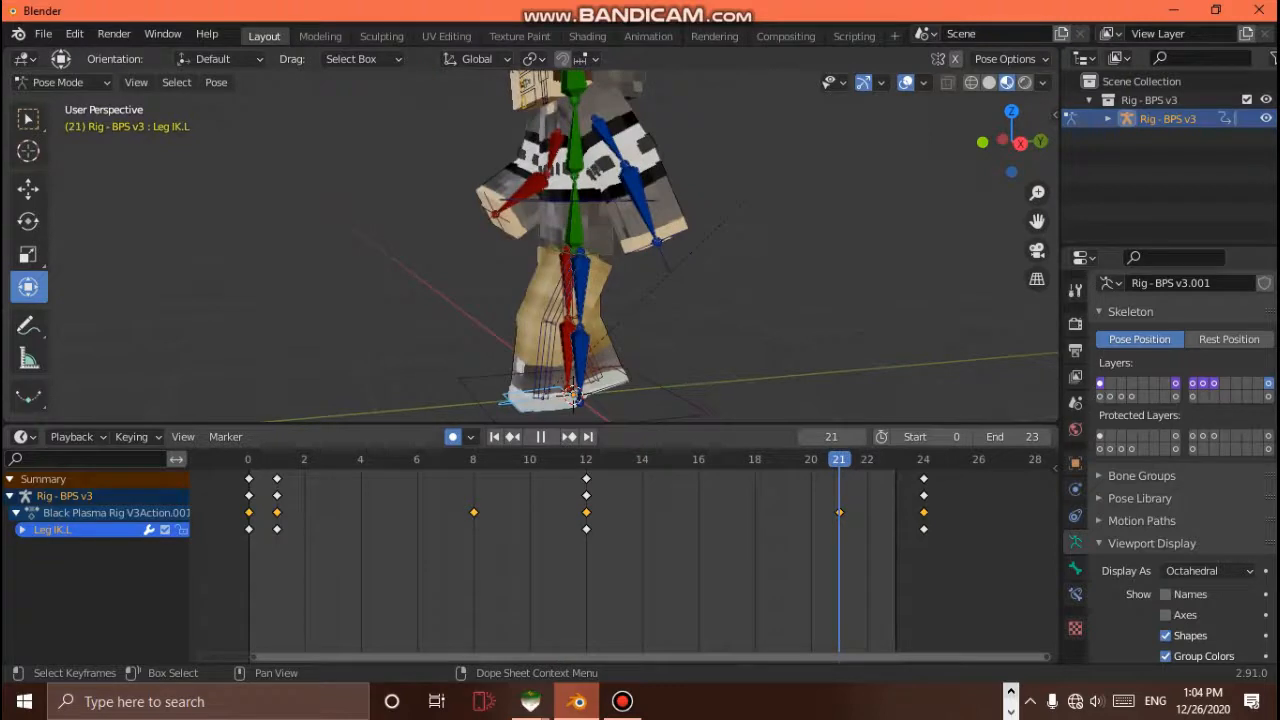
scroll(530, 250, down, 1)
scroll(530, 250, up, 1)
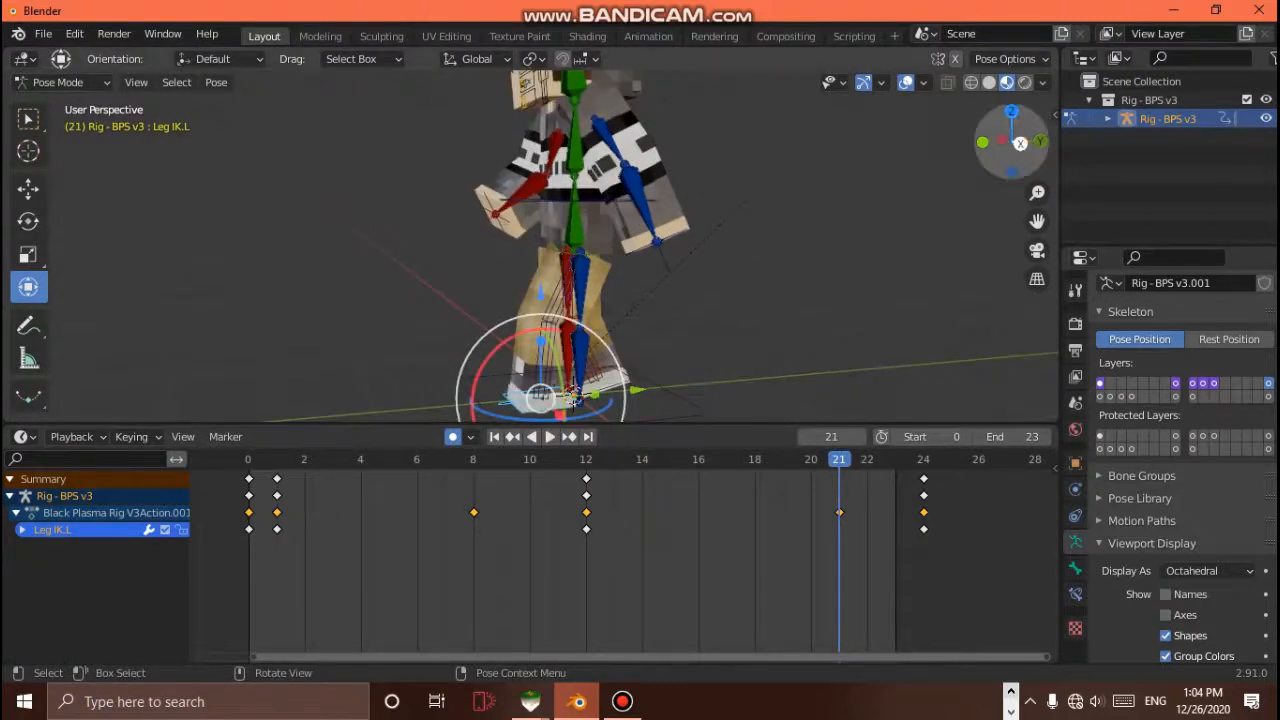
At frame 21, key the left leg IK bone lifted off the ground and moved forward, seen from the side
drag(1019, 143, 1004, 124)
drag(495, 263, 495, 236)
drag(580, 342, 576, 342)
drag(1008, 130, 1013, 136)
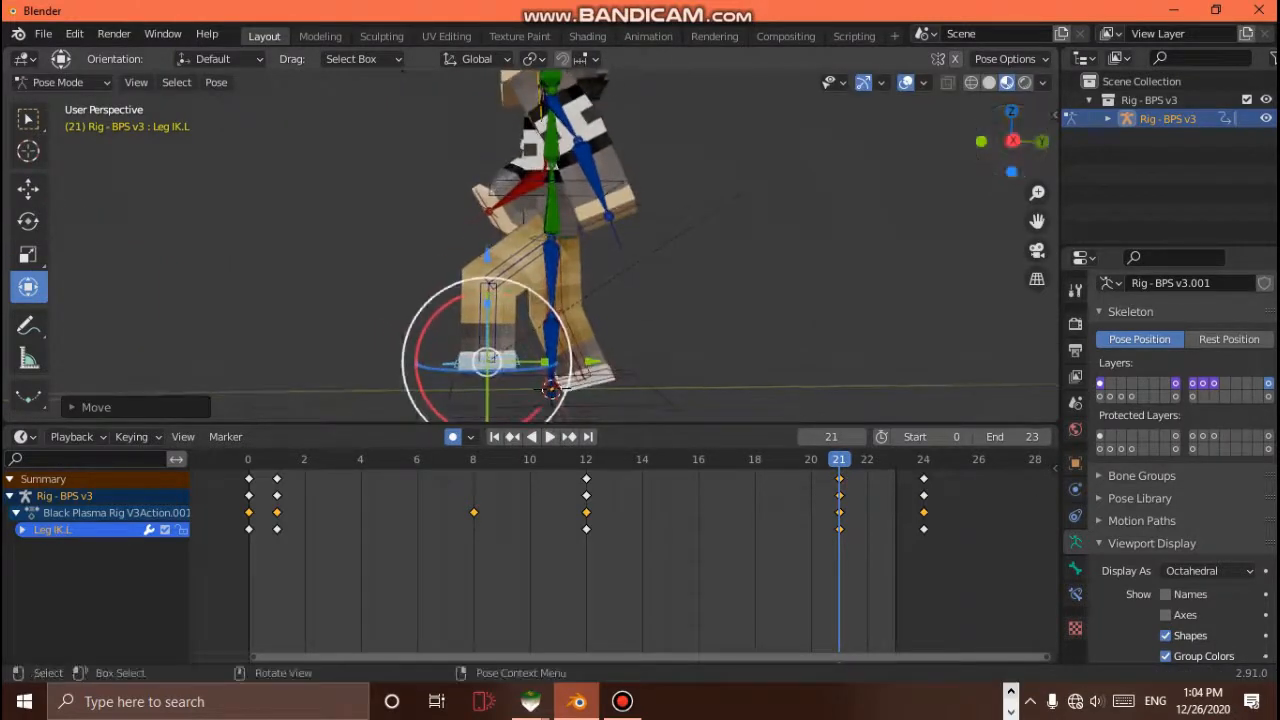
drag(592, 361, 590, 361)
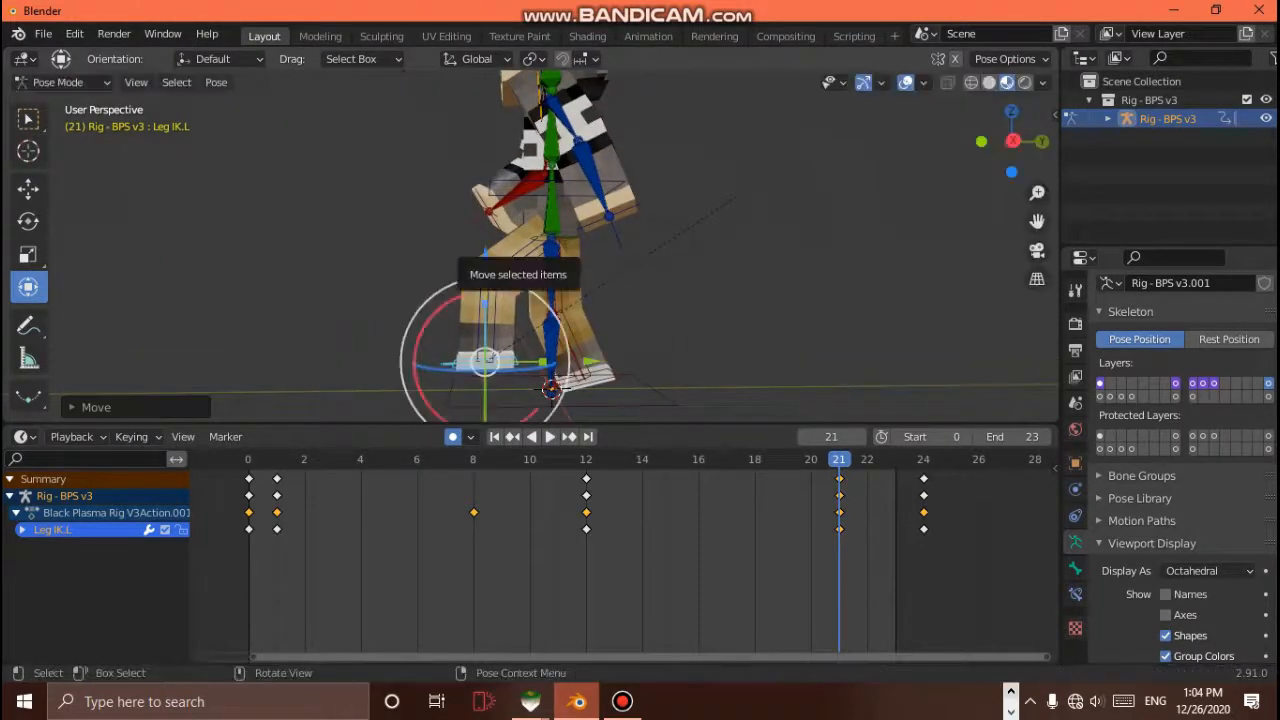
drag(484, 359, 486, 357)
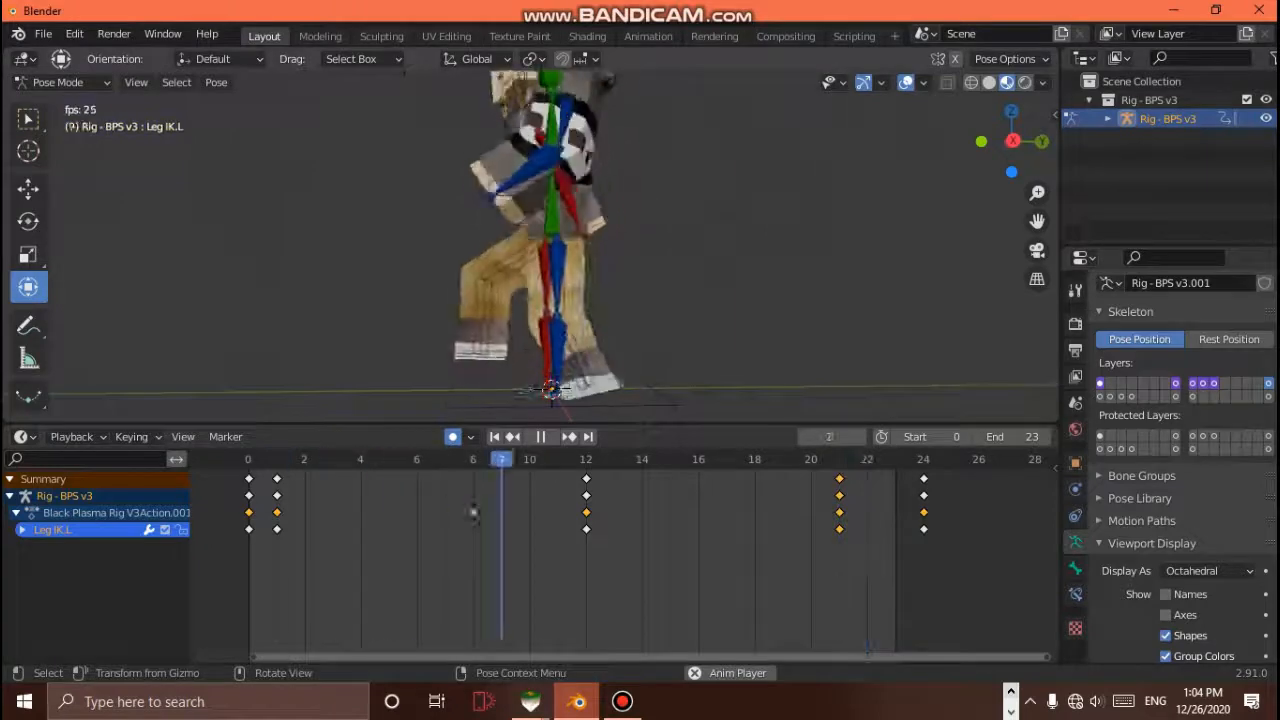
Play the looping walk cycle and review the lifted leg motion from the side and at an angle, near and far
key(space)
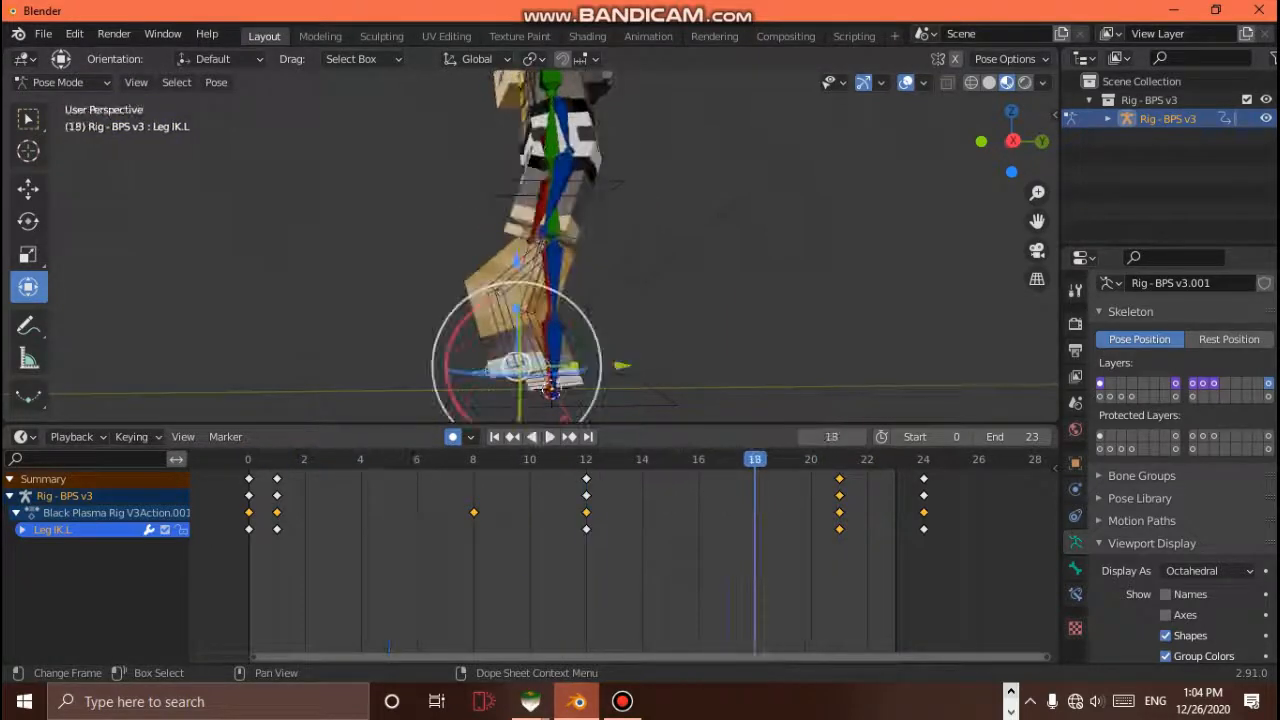
scroll(530, 247, down, 1)
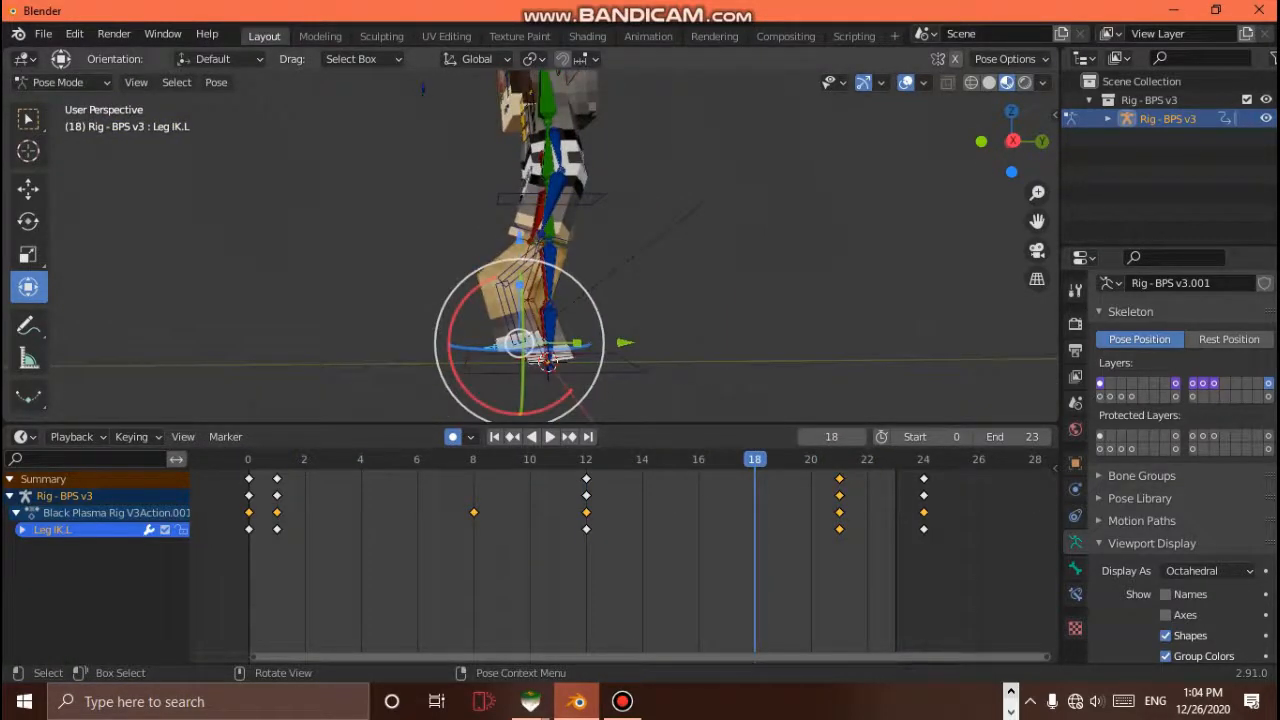
drag(1030, 141, 1100, 168)
key(space)
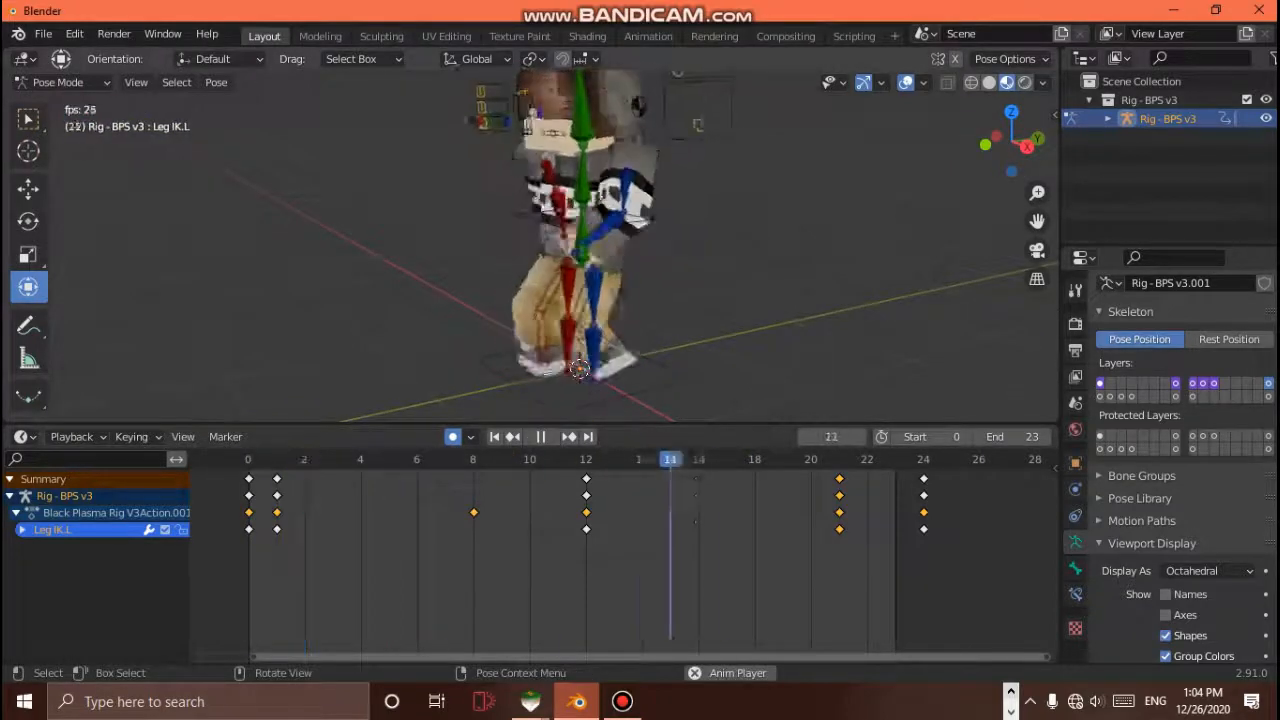
scroll(530, 247, down, 2)
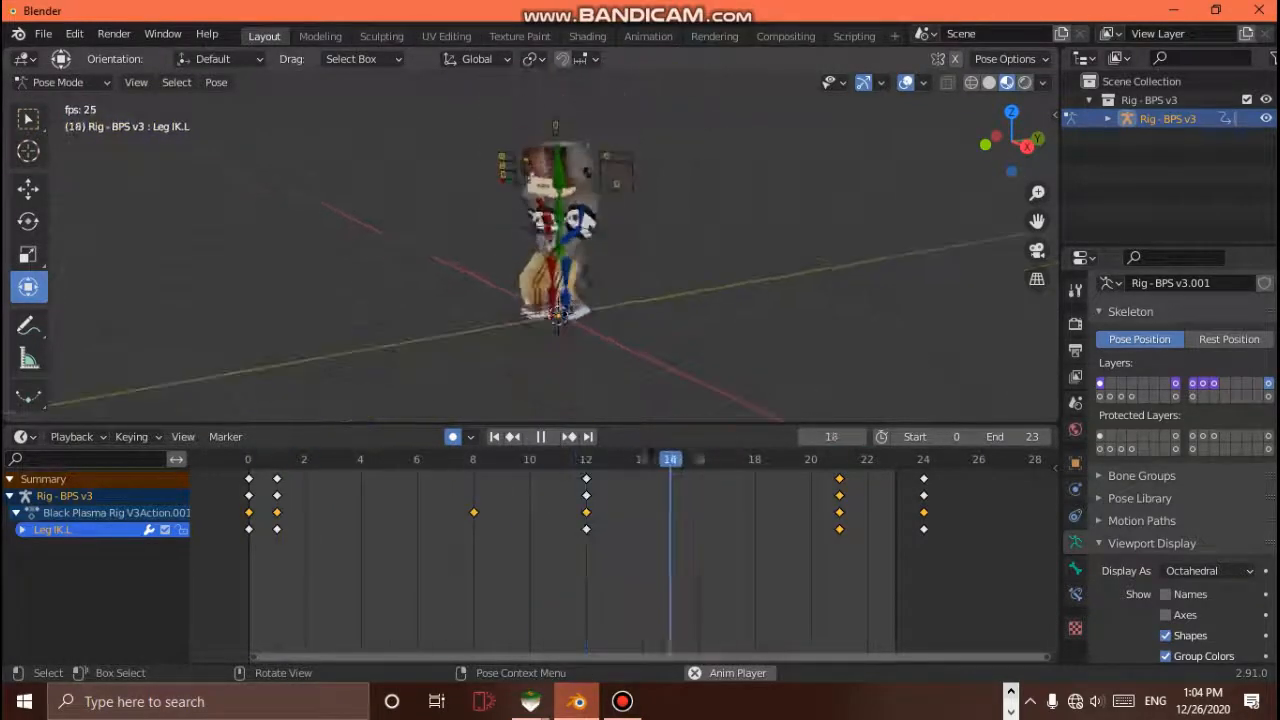
scroll(555, 240, up, 3)
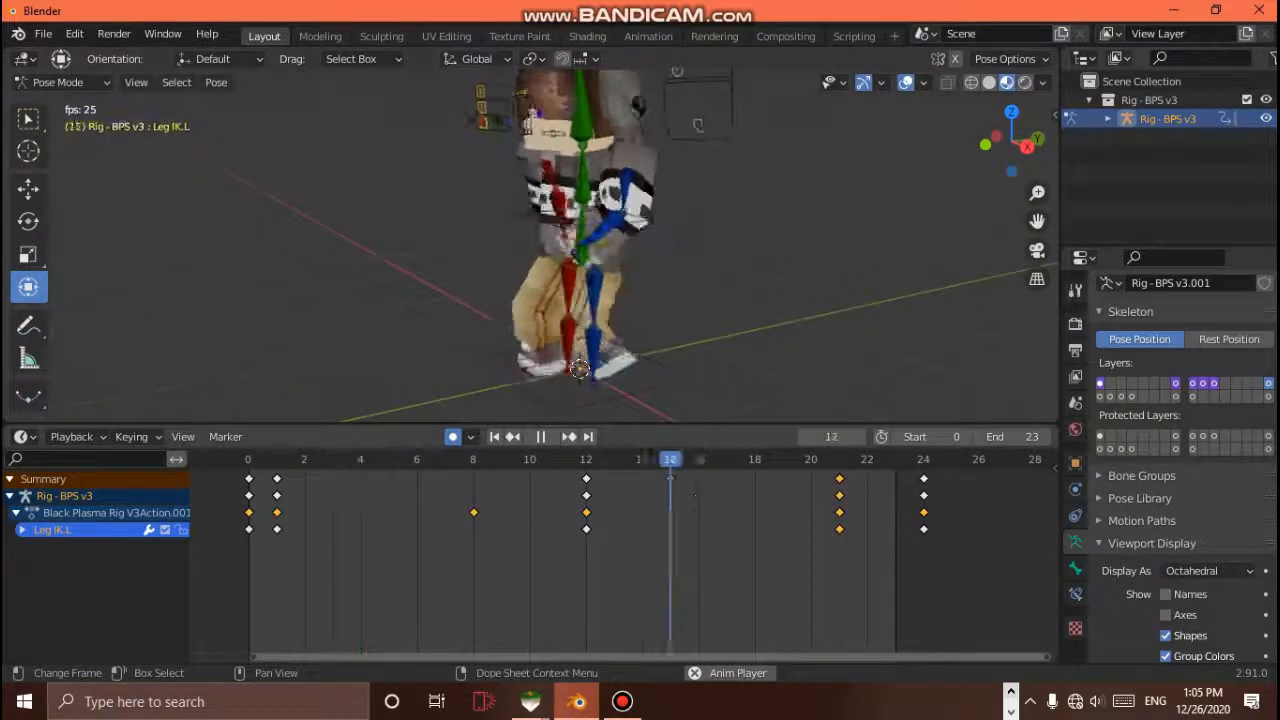
scroll(555, 240, down, 2)
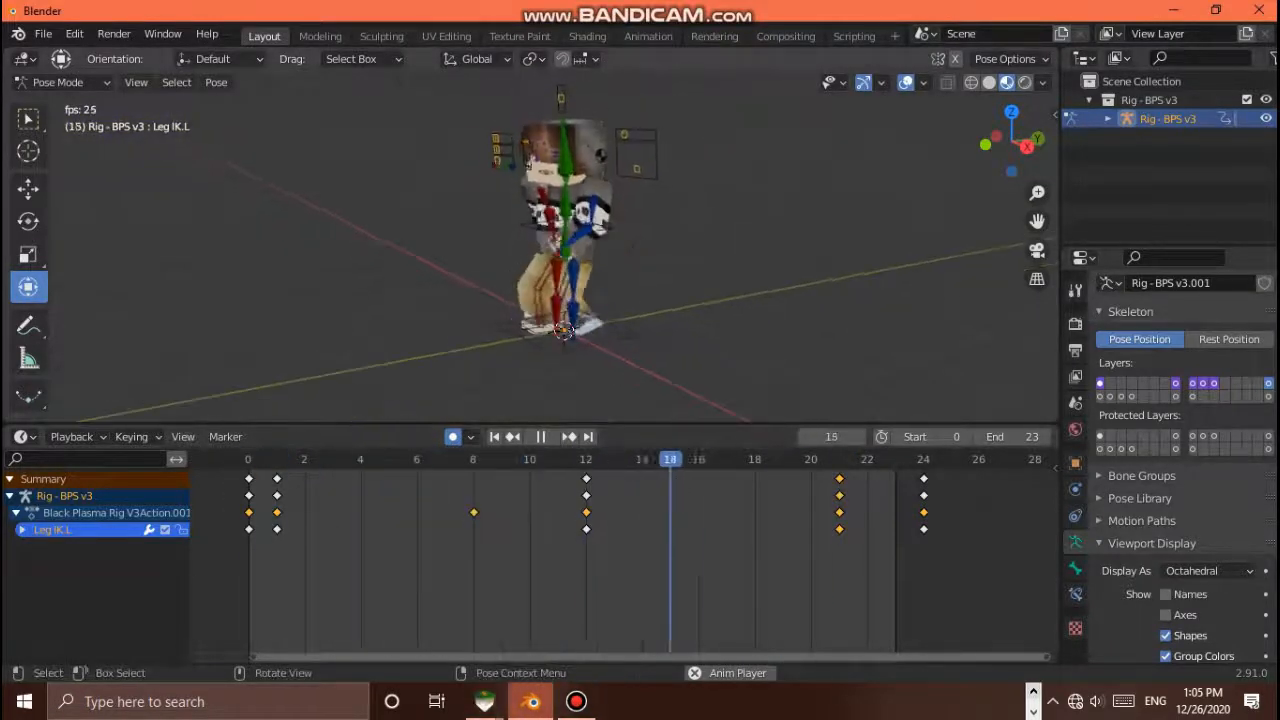
scroll(555, 240, up, 2)
scroll(571, 350, up, 2)
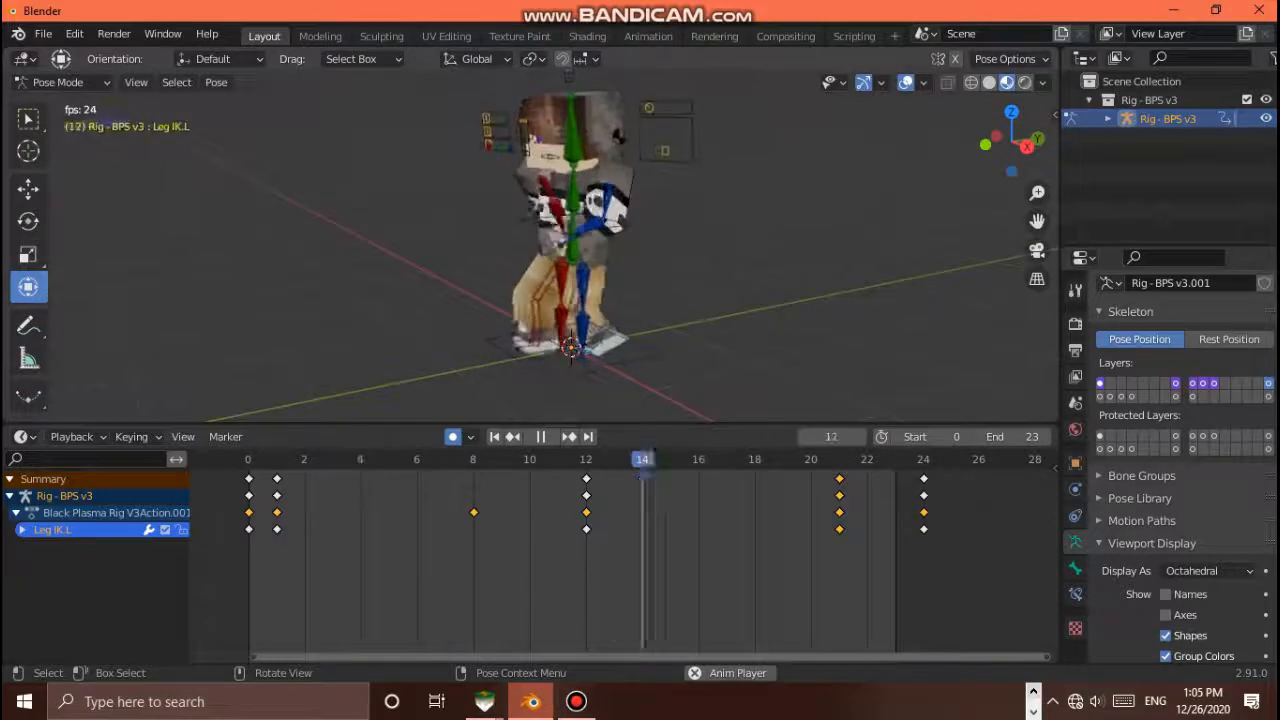
key(space)
mouse_move(575, 347)
middle_down()
mouse_move(549, 356)
mouse_move(586, 340)
middle_up()
scroll(575, 345, down, 3)
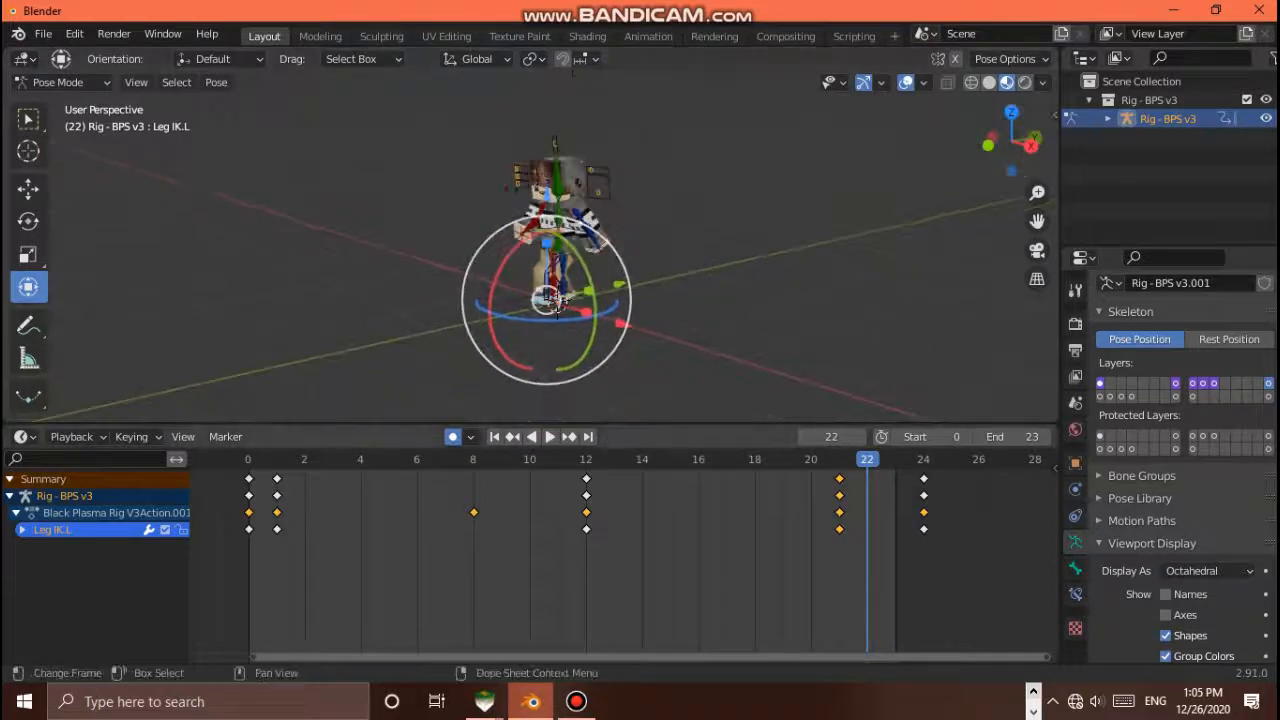
key(space)
scroll(590, 300, up, 4)
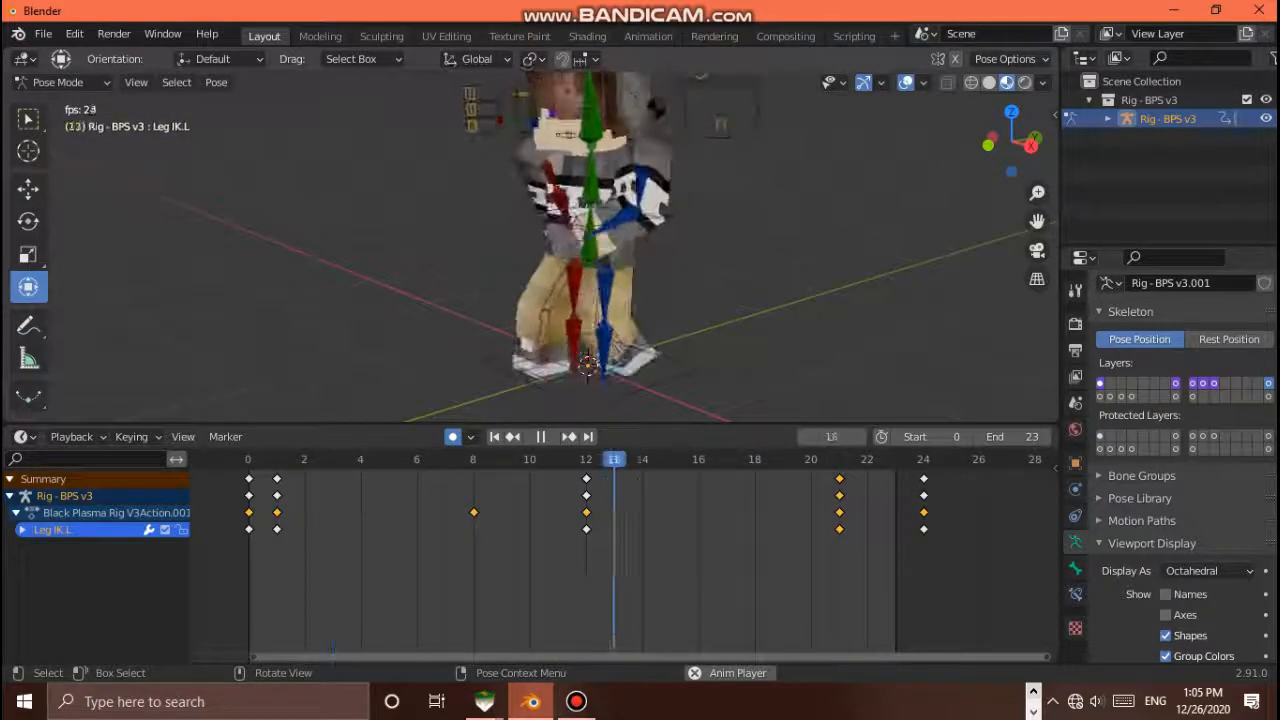
key(space)
Select the torso bone and stay at frame 12, with the upper body framed closely from the front
drag(992, 138, 178, 137)
scroll(530, 245, down, 2)
scroll(530, 245, up, 1)
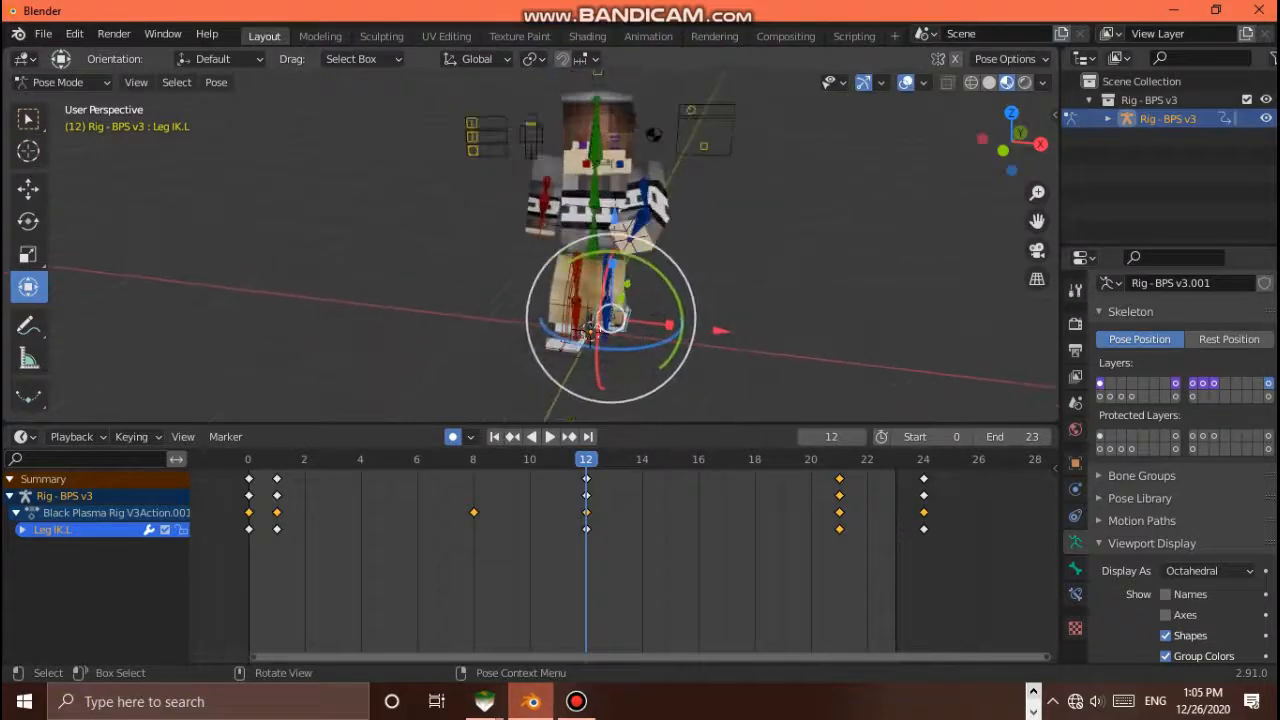
drag(1037, 221, 974, 242)
mouse_move(1019, 133)
mouse_down()
mouse_move(1006, 131)
mouse_move(1032, 128)
mouse_up()
scroll(530, 245, up, 1)
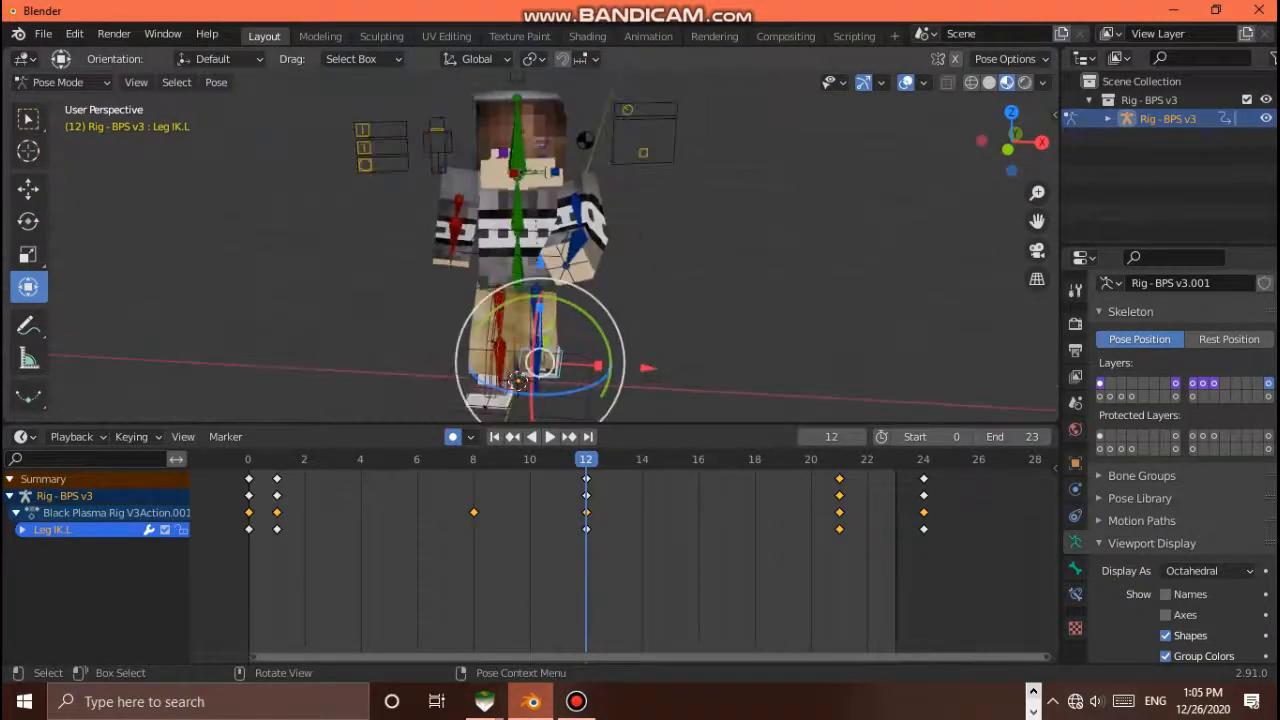
click(517, 233)
scroll(530, 245, down, 2)
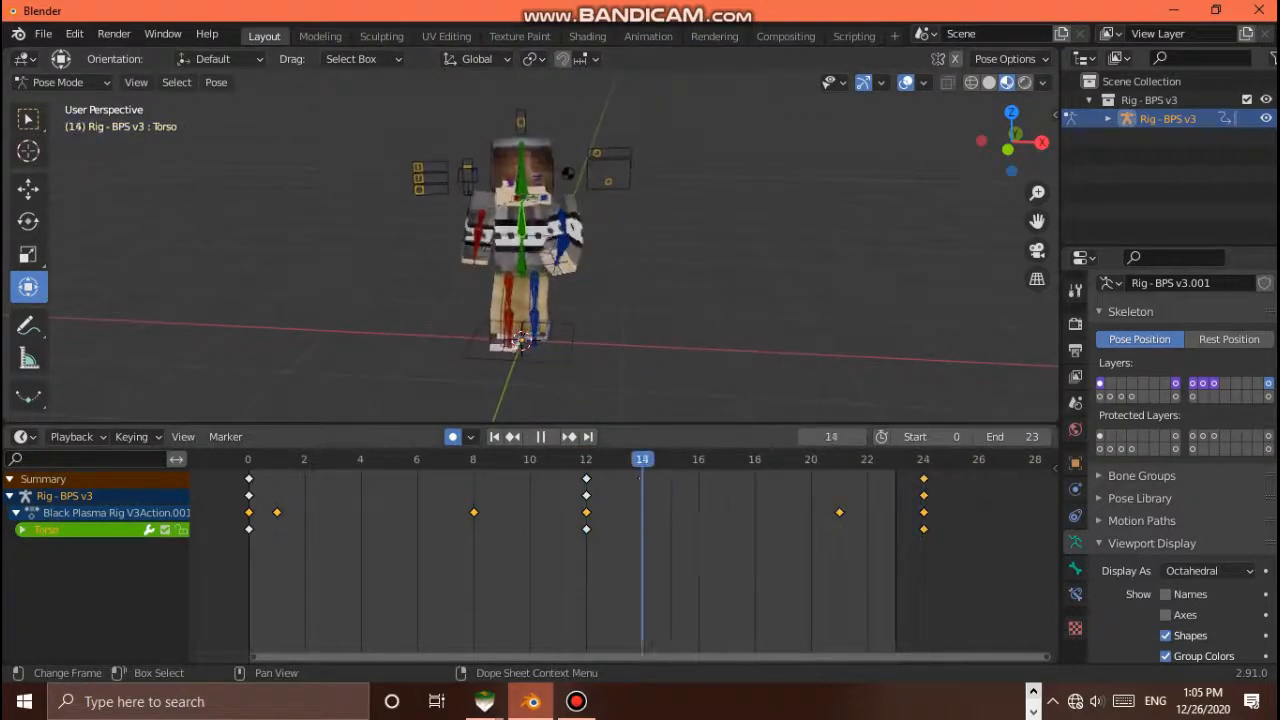
scroll(530, 245, up, 5)
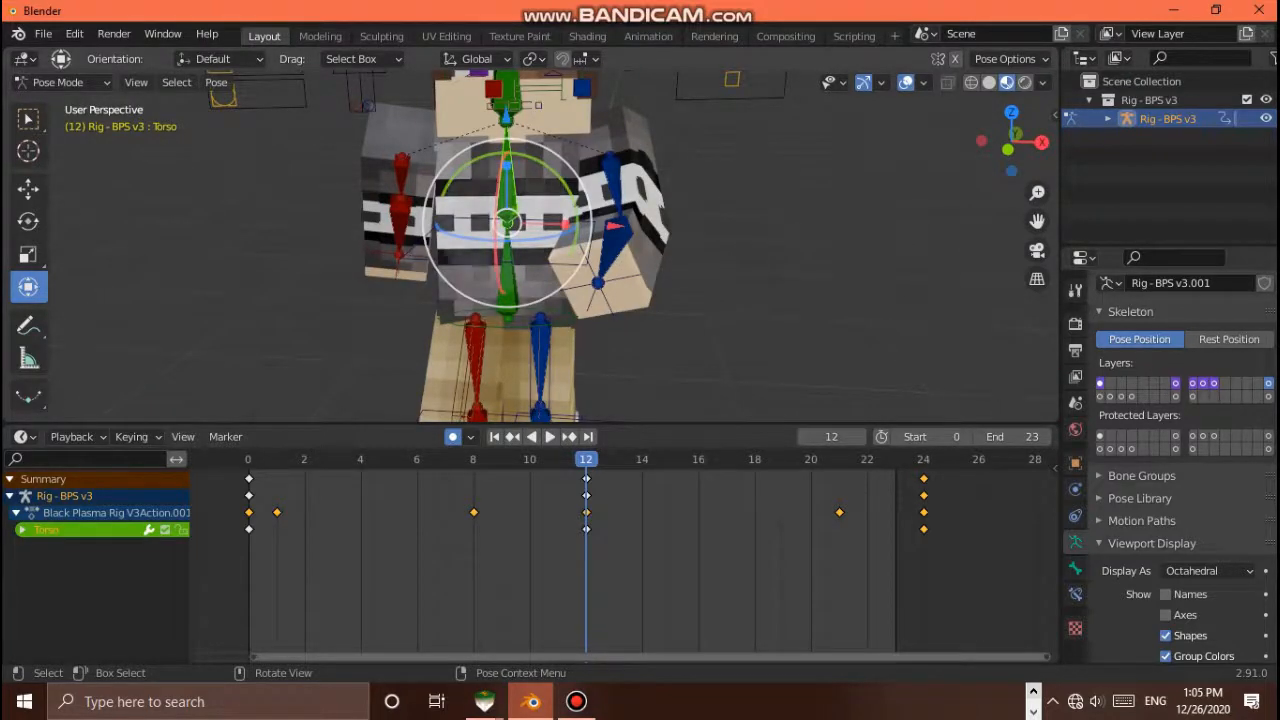
At frame 0, key the torso rotated about the vertical axis so the red-arm shoulder swings forward
scroll(530, 245, down, 3)
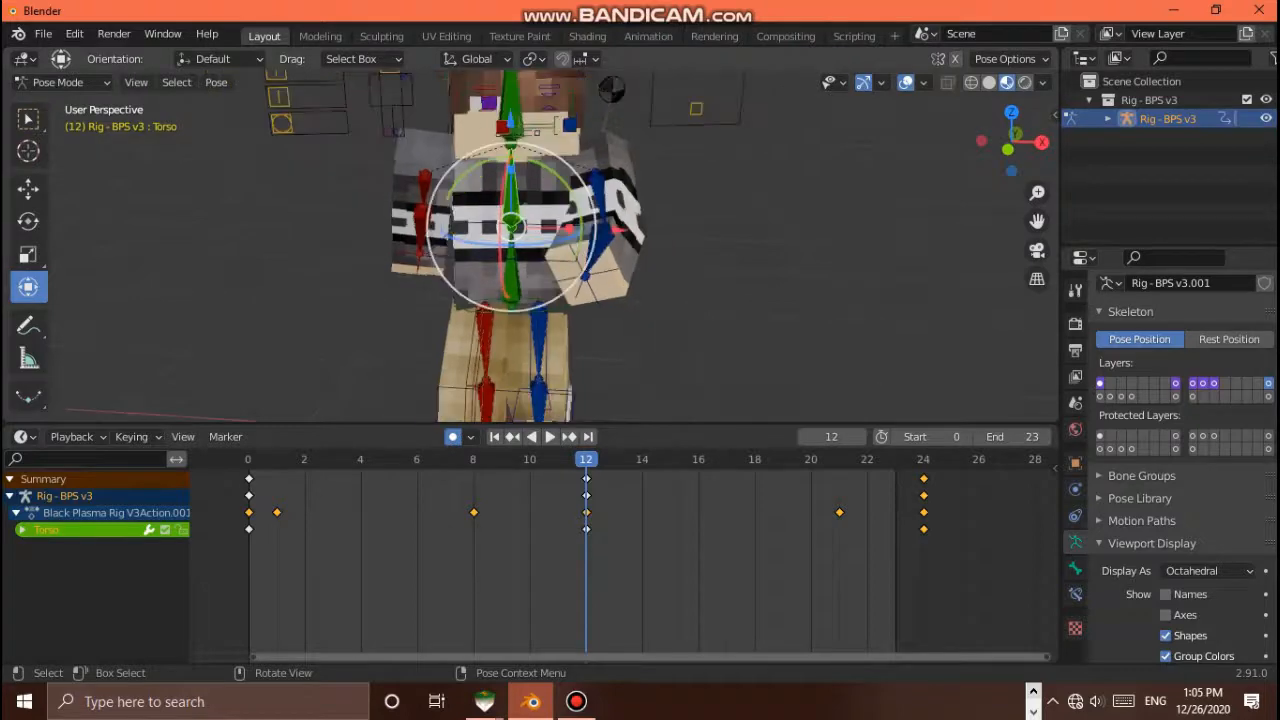
drag(586, 459, 530, 459)
key(Escape)
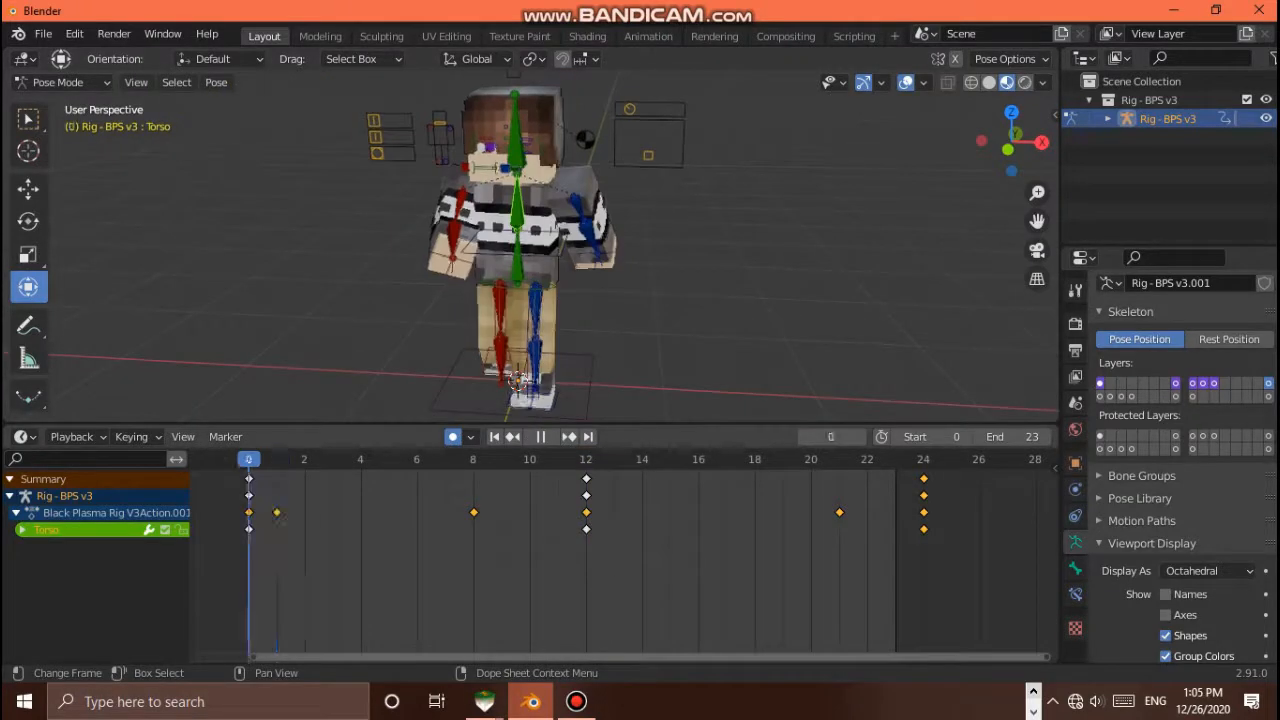
scroll(530, 247, up, 1)
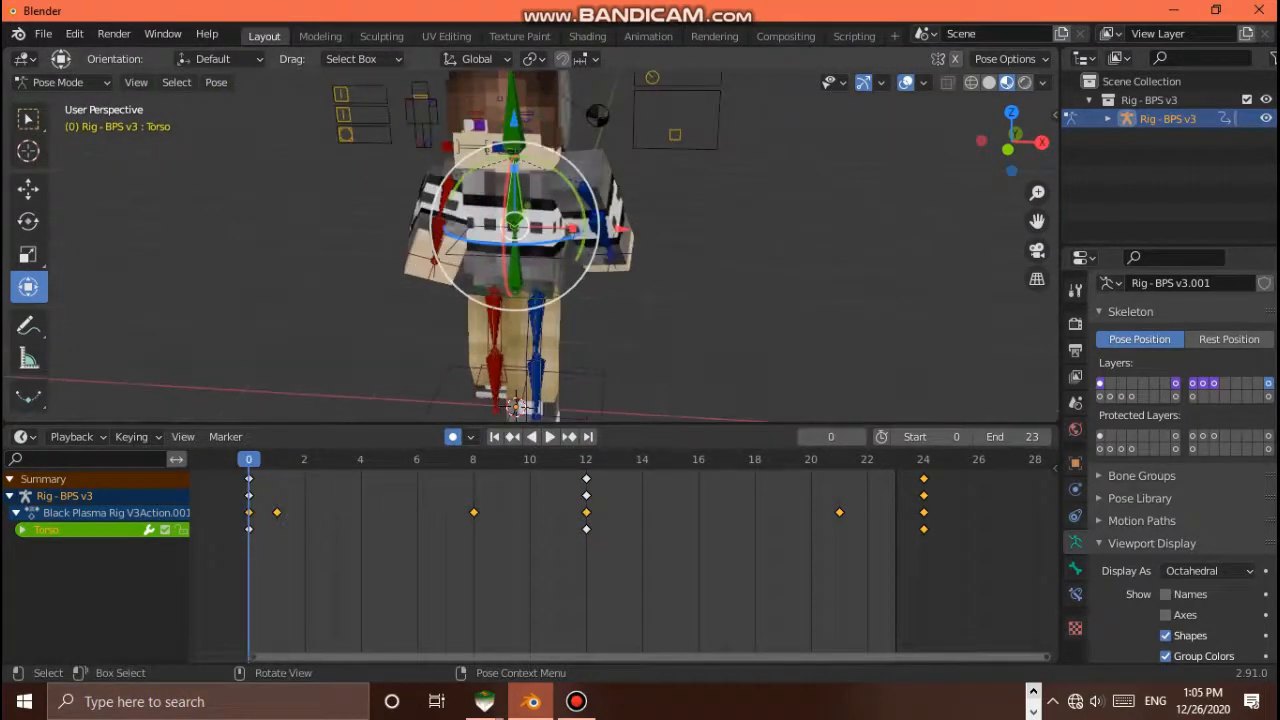
drag(515, 228, 552, 235)
drag(1014, 131, 1005, 162)
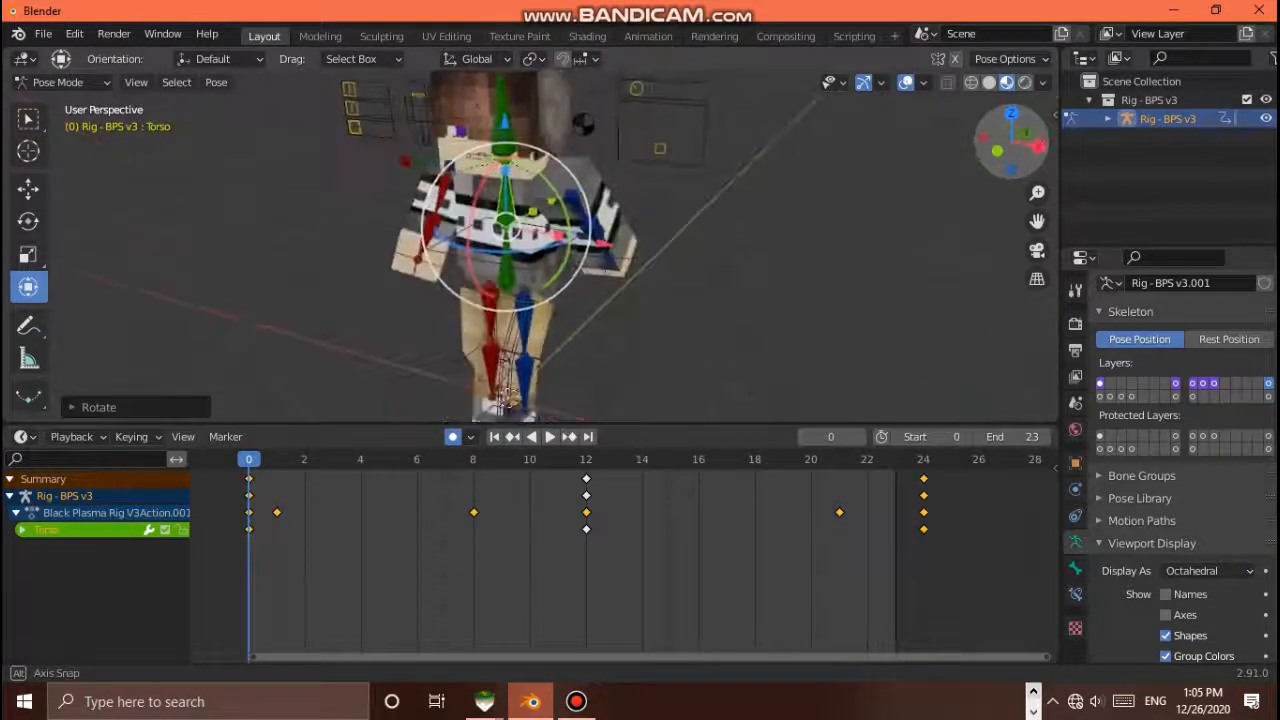
drag(506, 396, 510, 365)
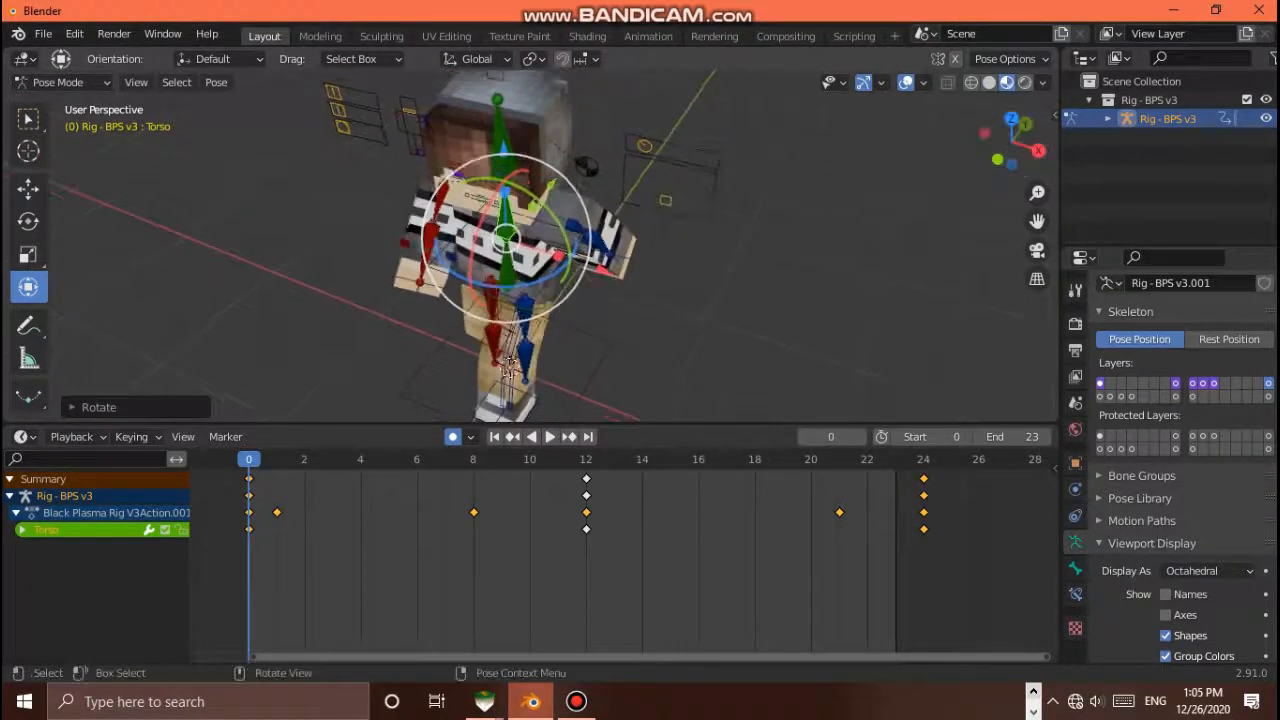
key(r)
key(z)
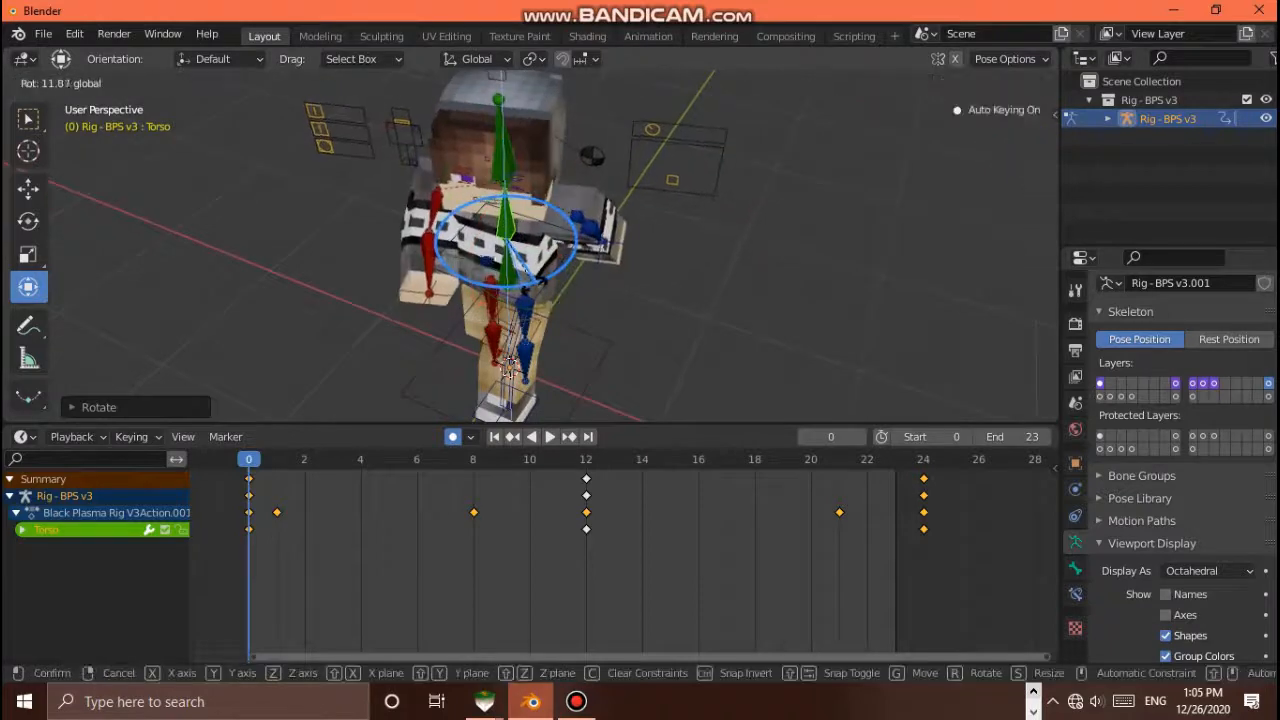
click(510, 365)
middle_drag(510, 365, 508, 408)
At frame 12, key the torso rotated the opposite way about the vertical axis, bringing the blue-arm shoulder forward
key(space)
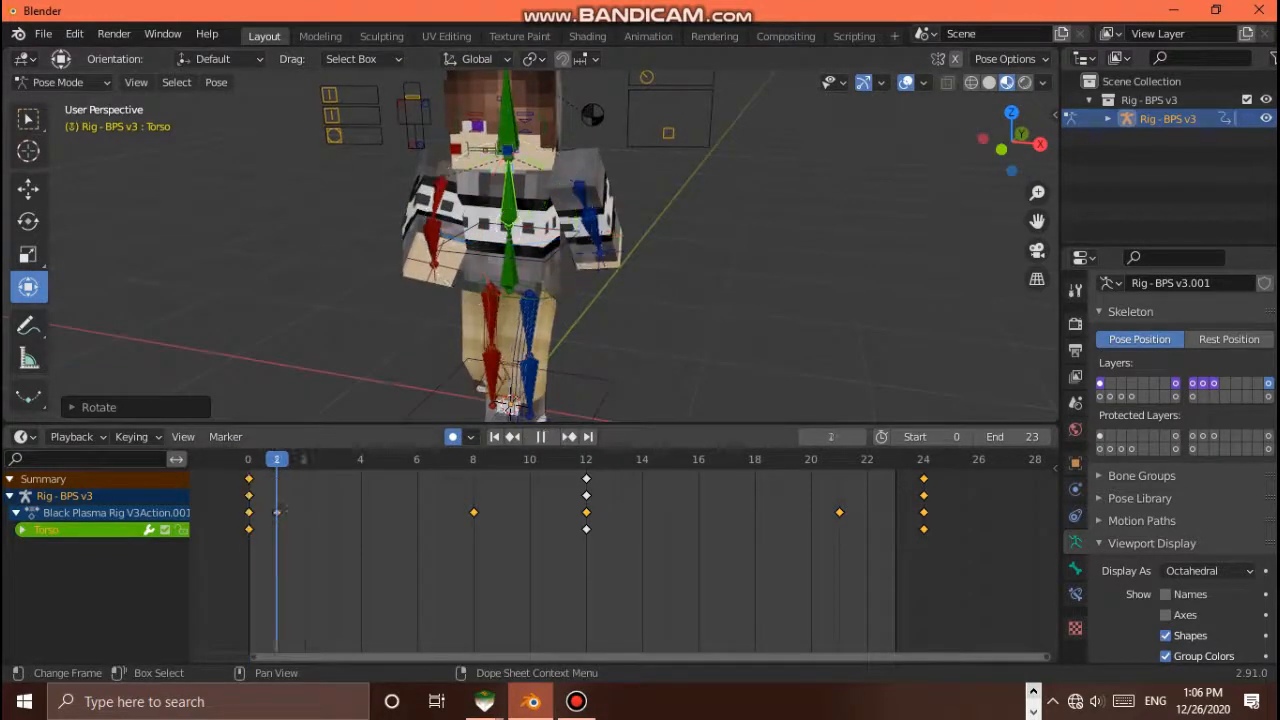
key(space)
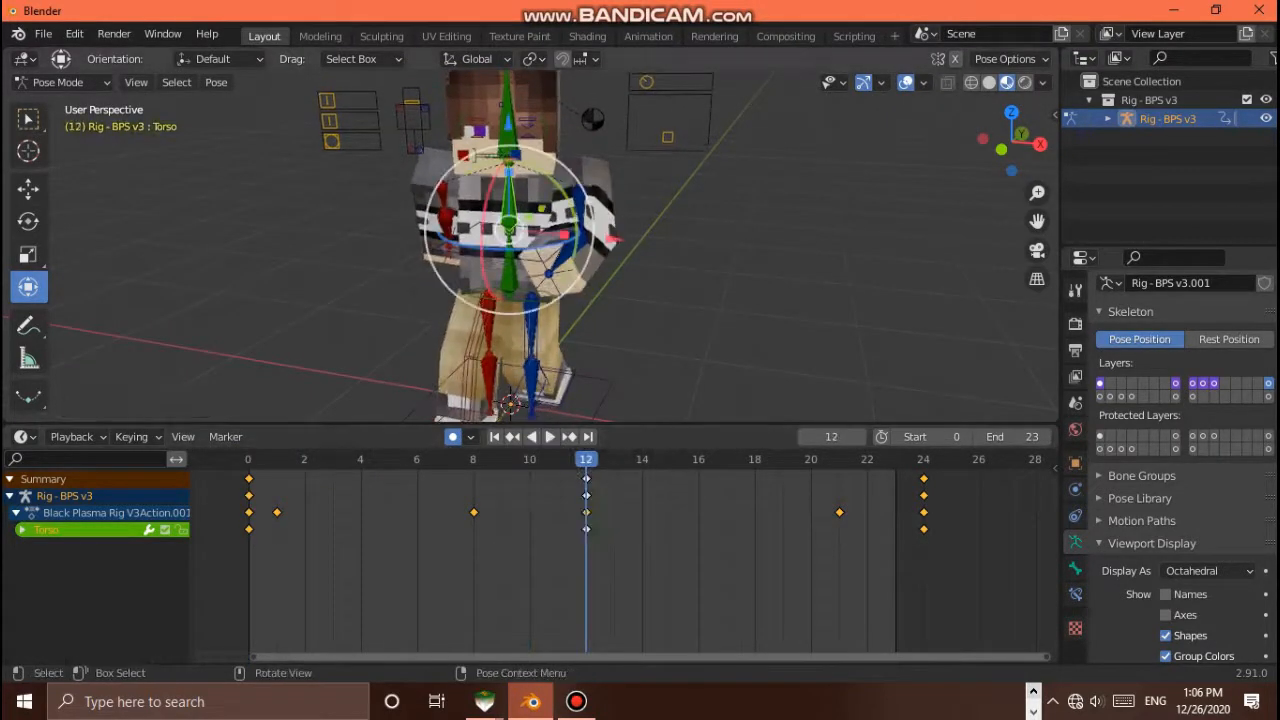
mouse_move(508, 236)
mouse_down()
mouse_move(527, 245)
mouse_move(509, 260)
mouse_up()
drag(1011, 141, 1046, 106)
At frame 24, key the torso rotated about the vertical axis with the red-arm shoulder forward, like the frame 0 pose
key(space)
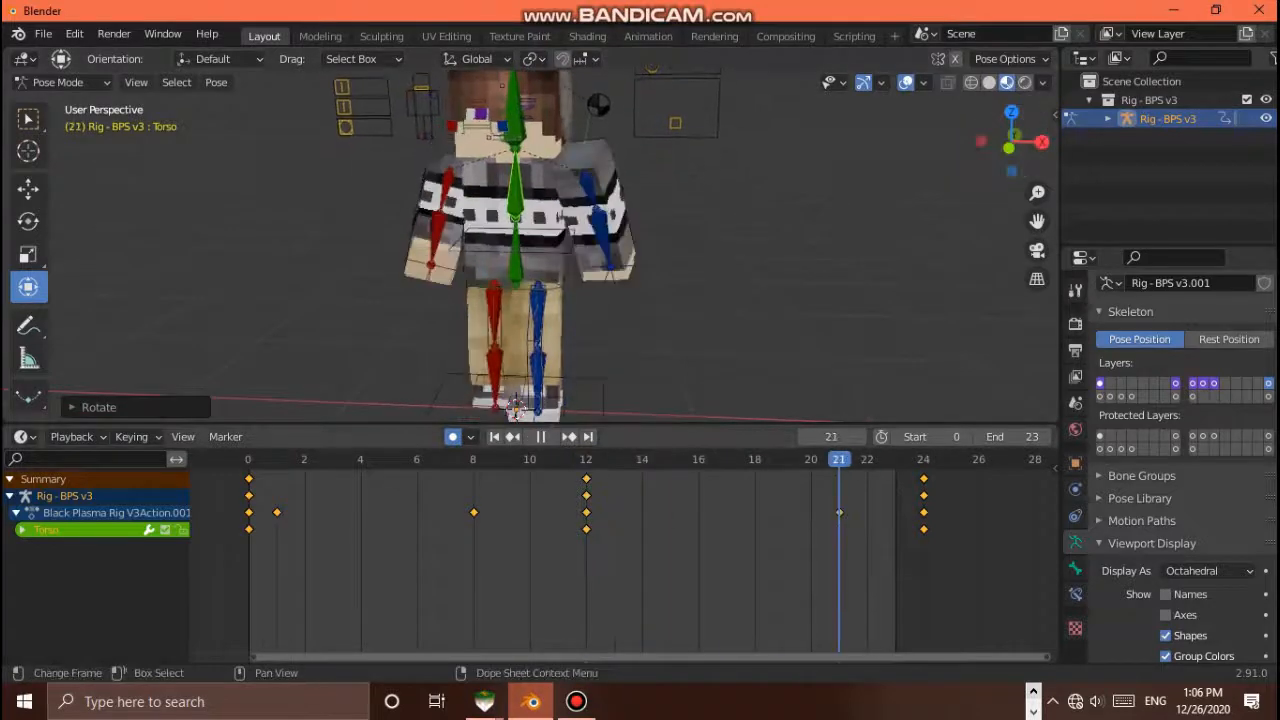
drag(839, 459, 923, 459)
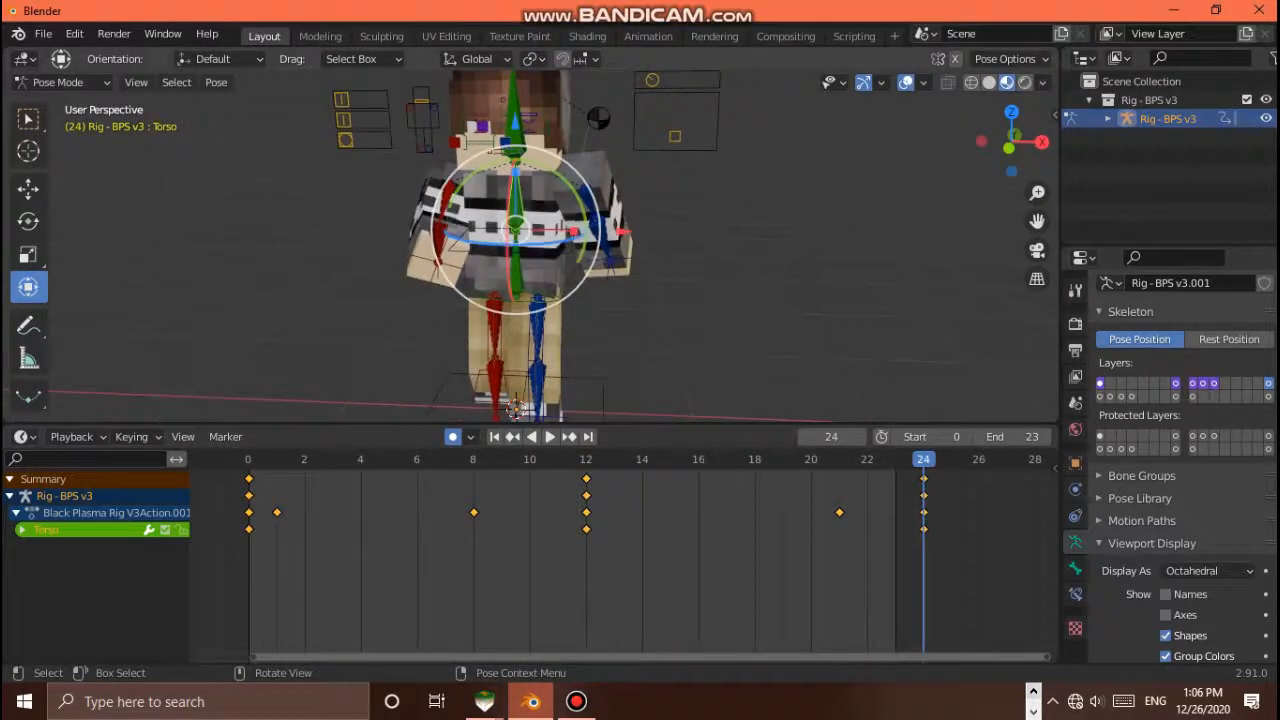
drag(535, 233, 551, 236)
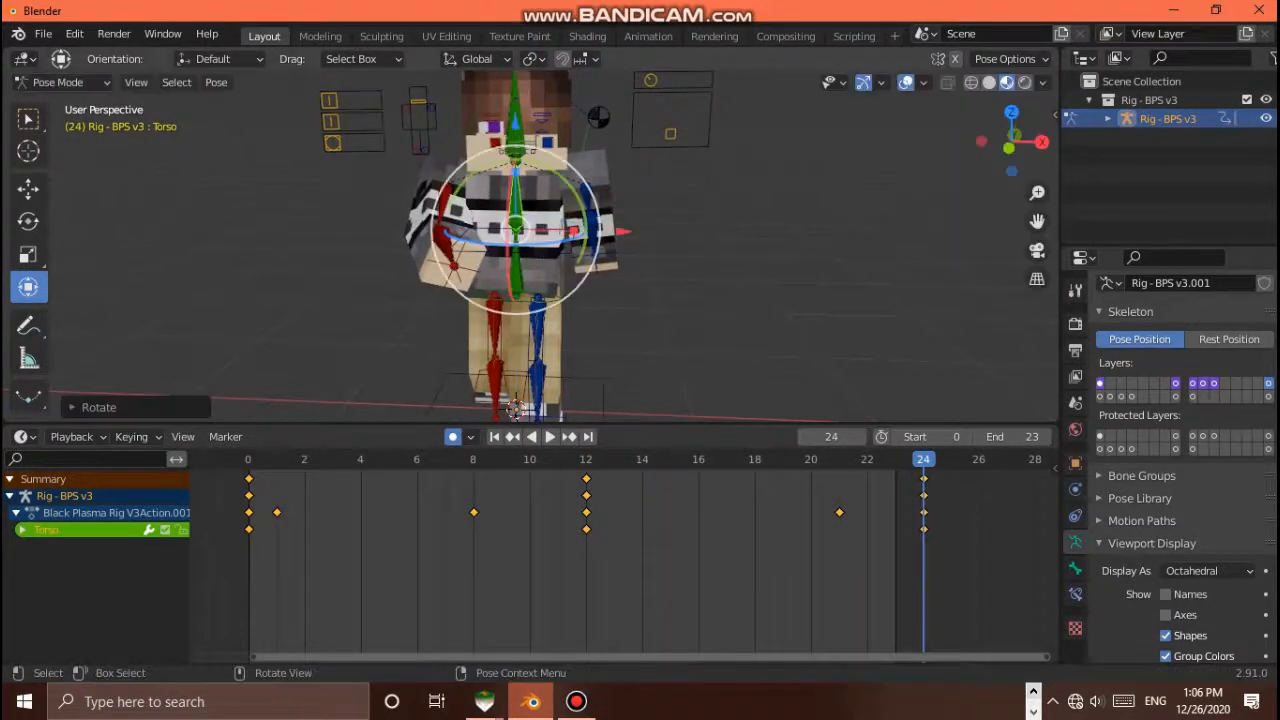
Play the walk cycle from an angle to check the torso twist
drag(1011, 141, 920, 155)
key(space)
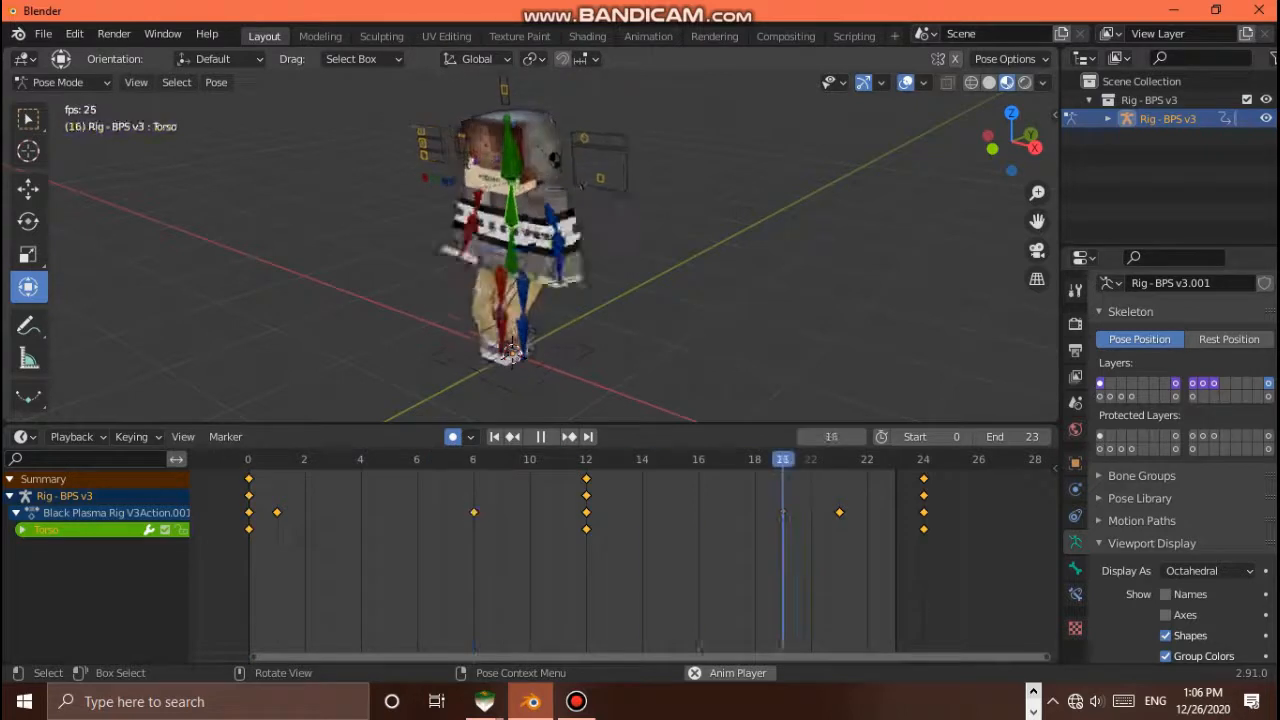
key(space)
Reselect the torso bone and copy its frame 24 keyframe onto frame 0 so the loop's end poses match
click(510, 150)
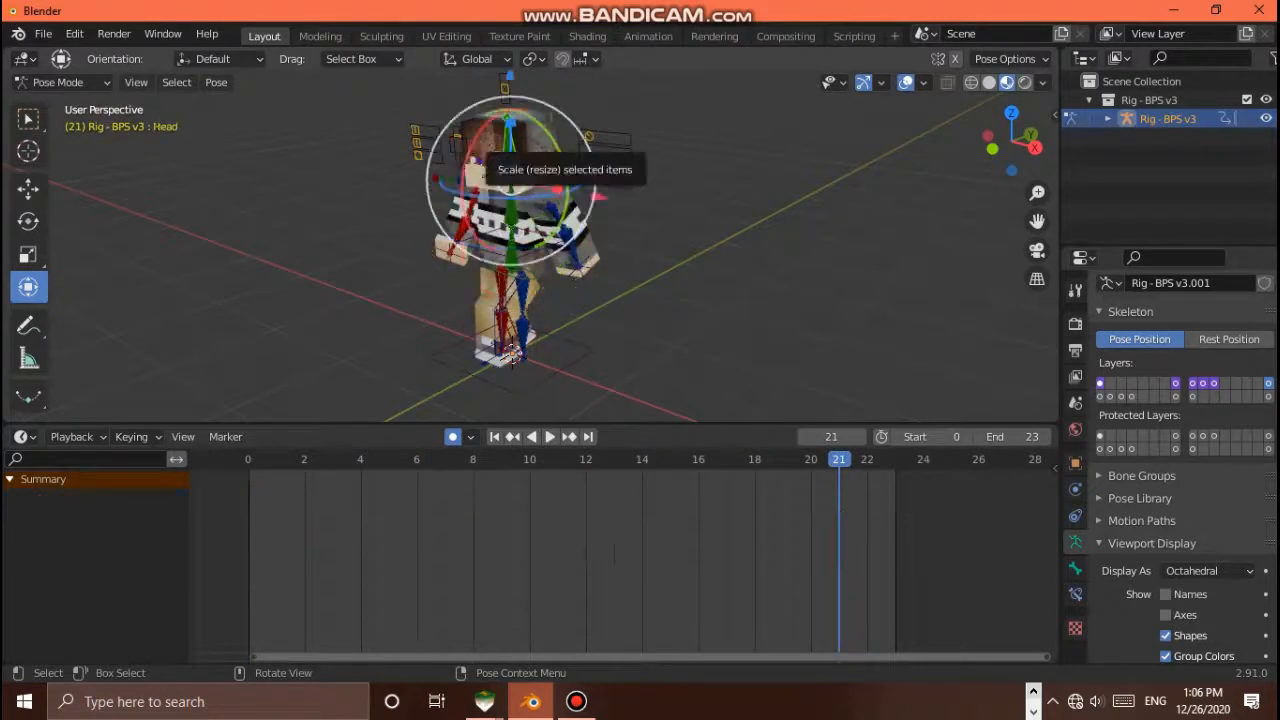
click(511, 233)
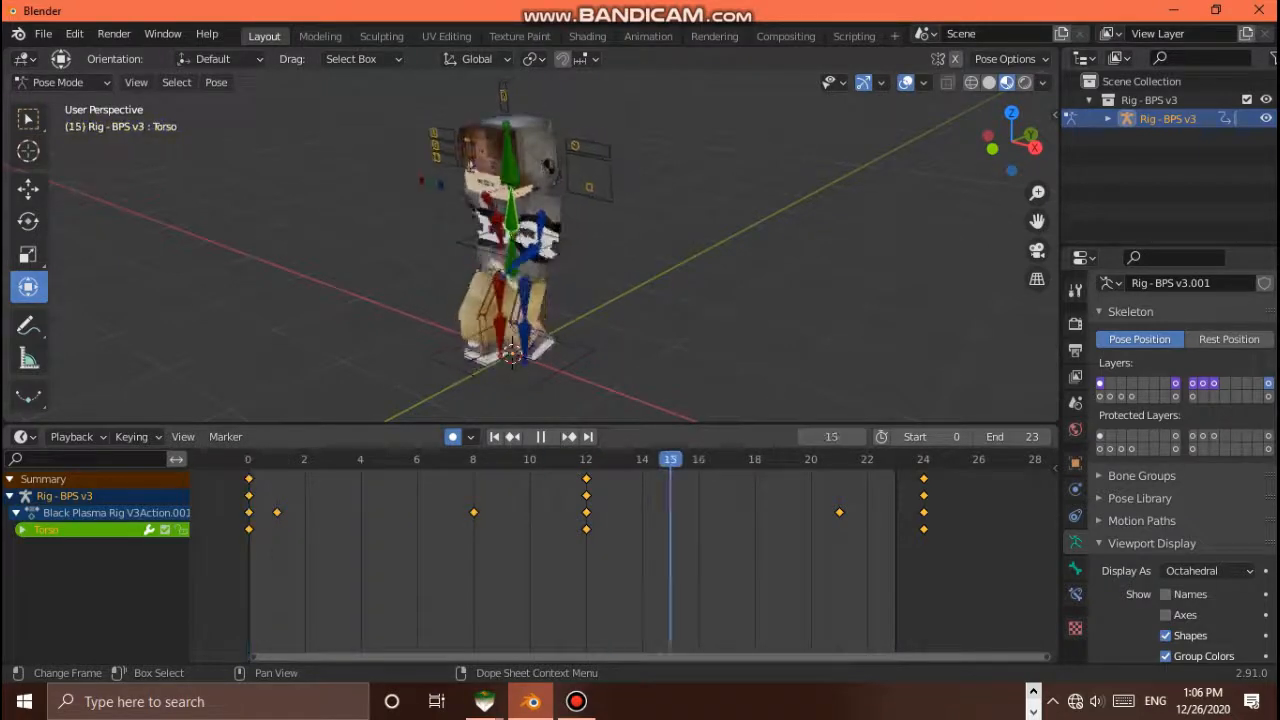
click(923, 478)
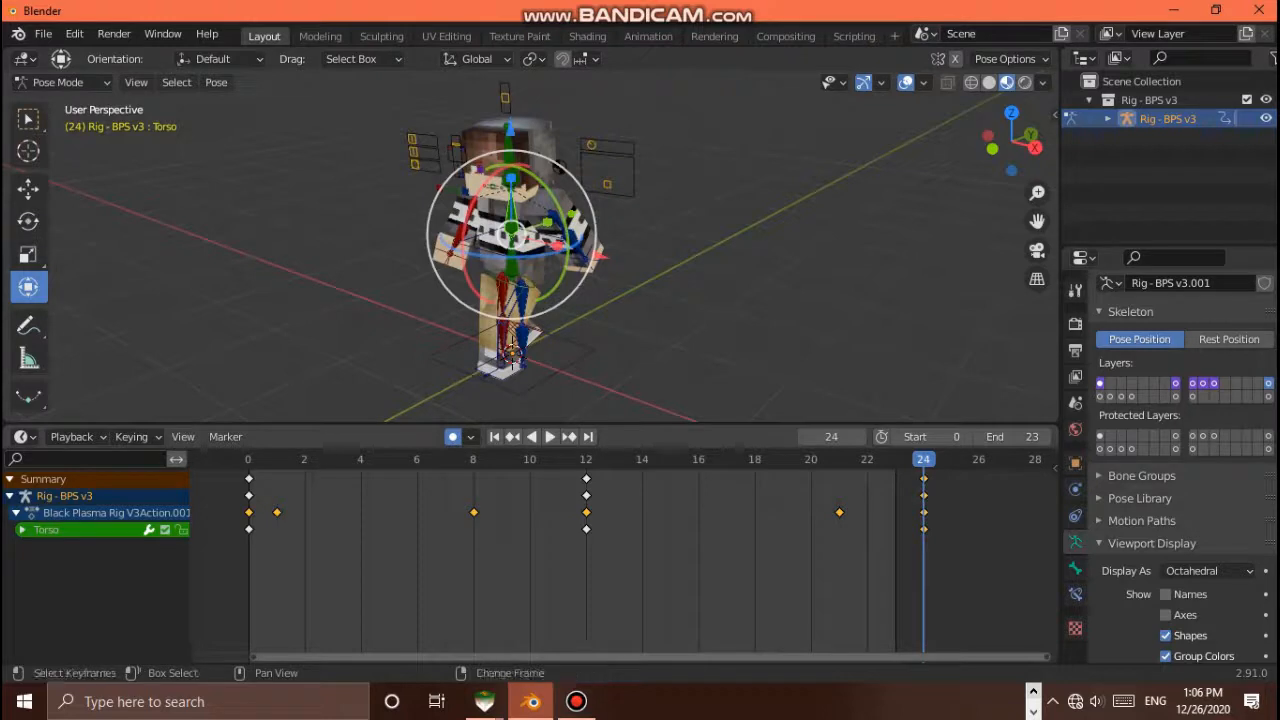
key(g)
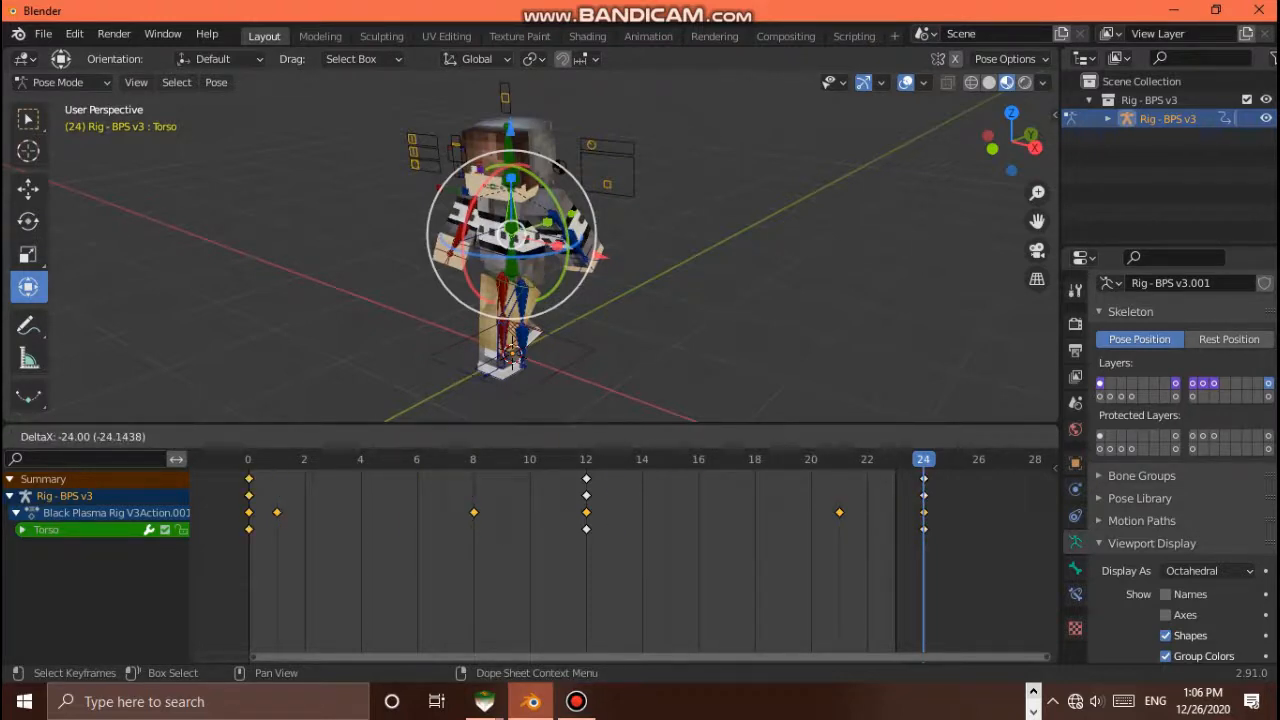
key(Return)
key(shift+Left)
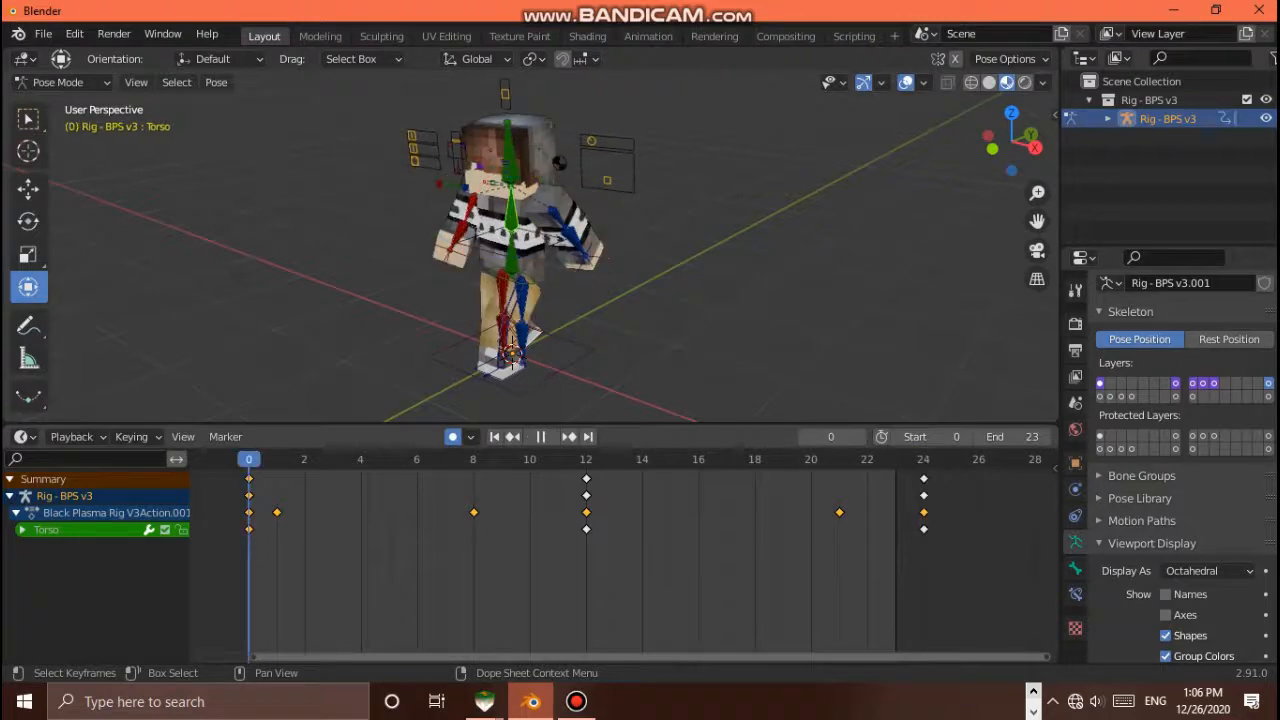
Play the looping walk cycle and examine the torso twist from the front and at an angle, near and far
key(space)
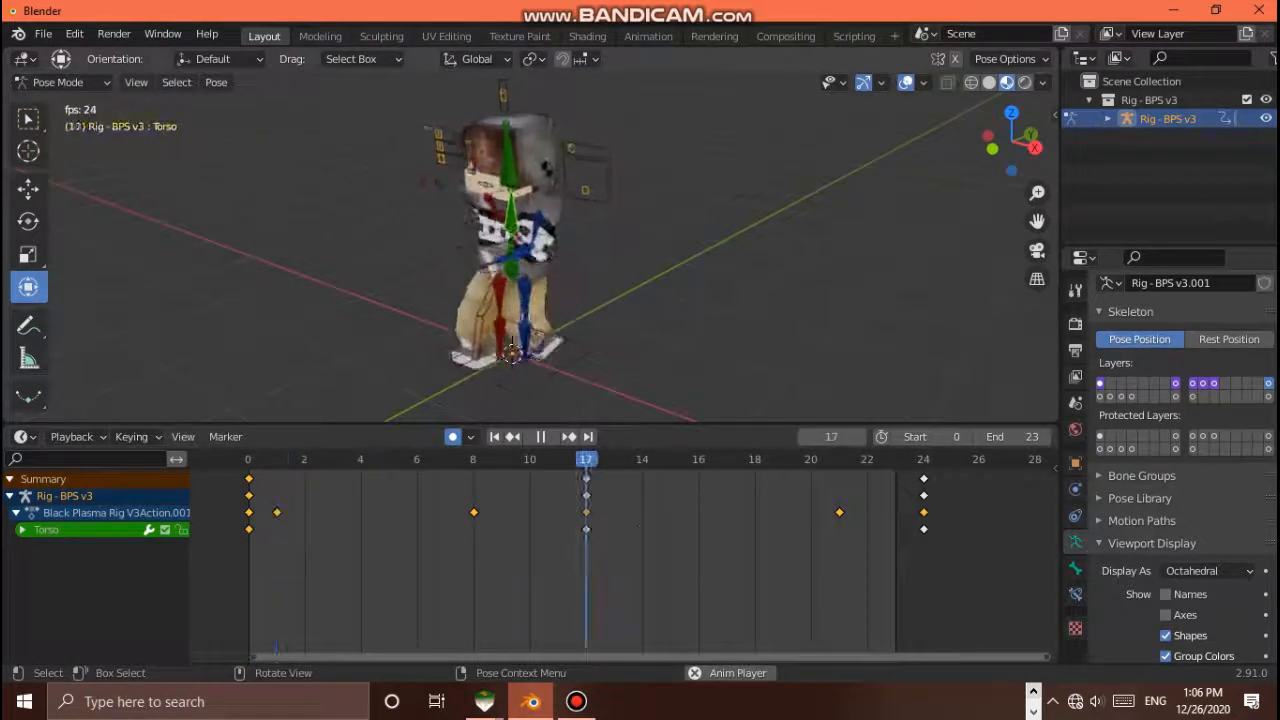
drag(1011, 141, 1085, 105)
key(space)
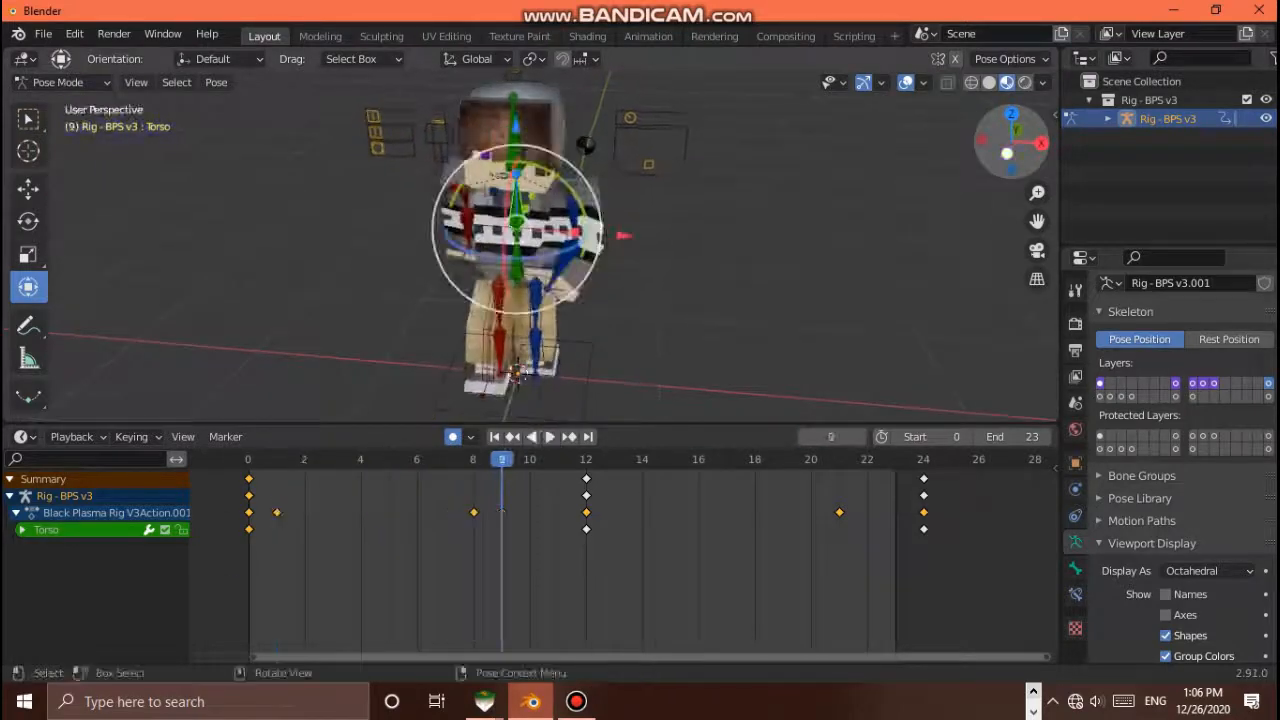
key(space)
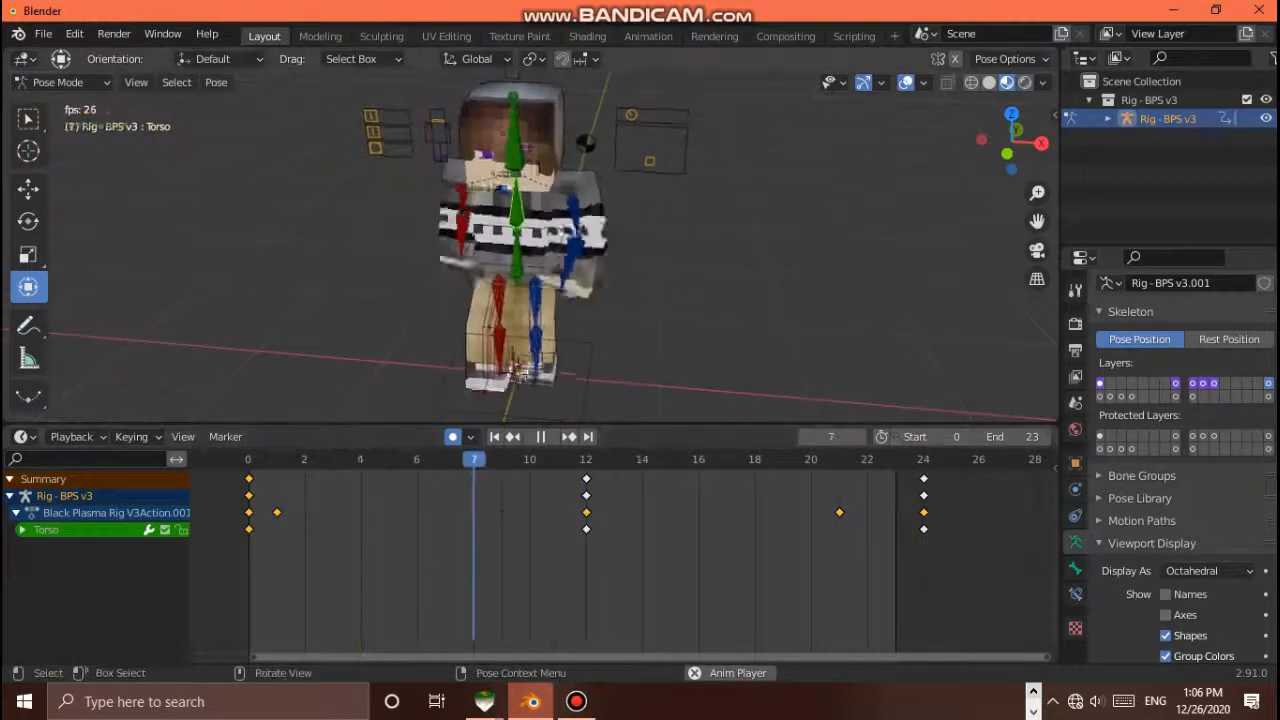
key(space)
scroll(530, 246, down, 1)
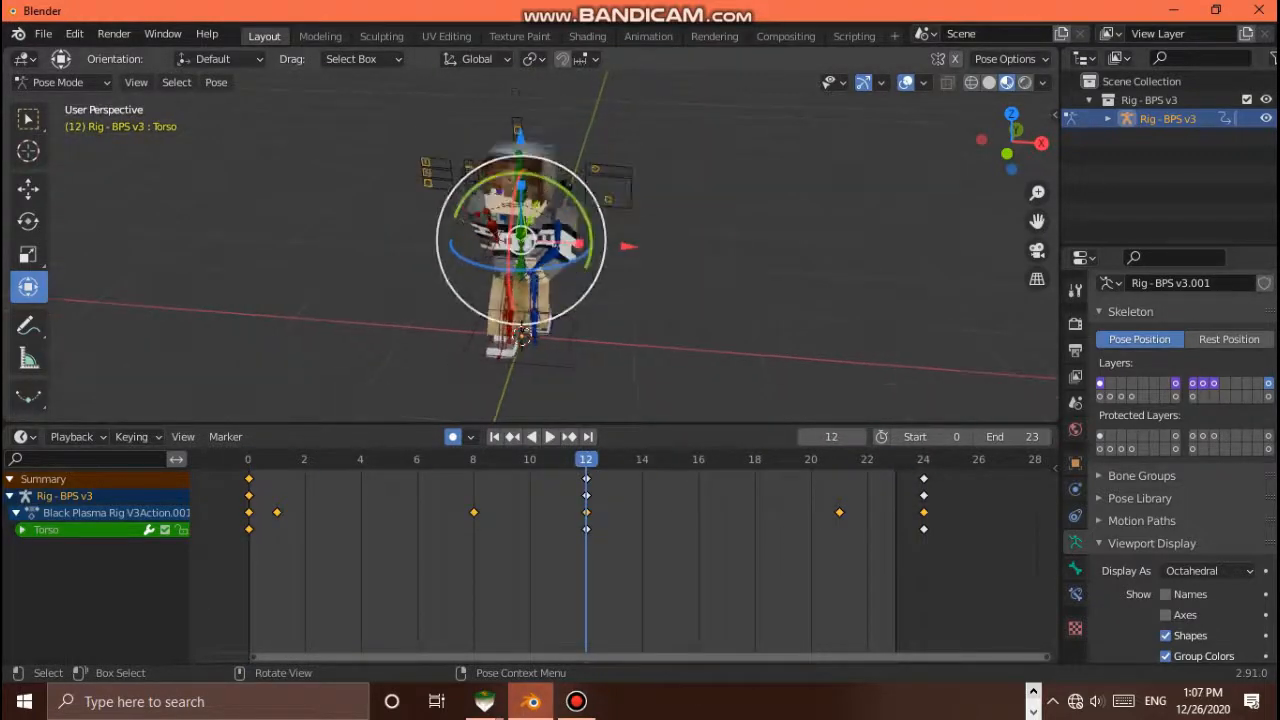
scroll(530, 246, up, 4)
drag(1007, 153, 982, 158)
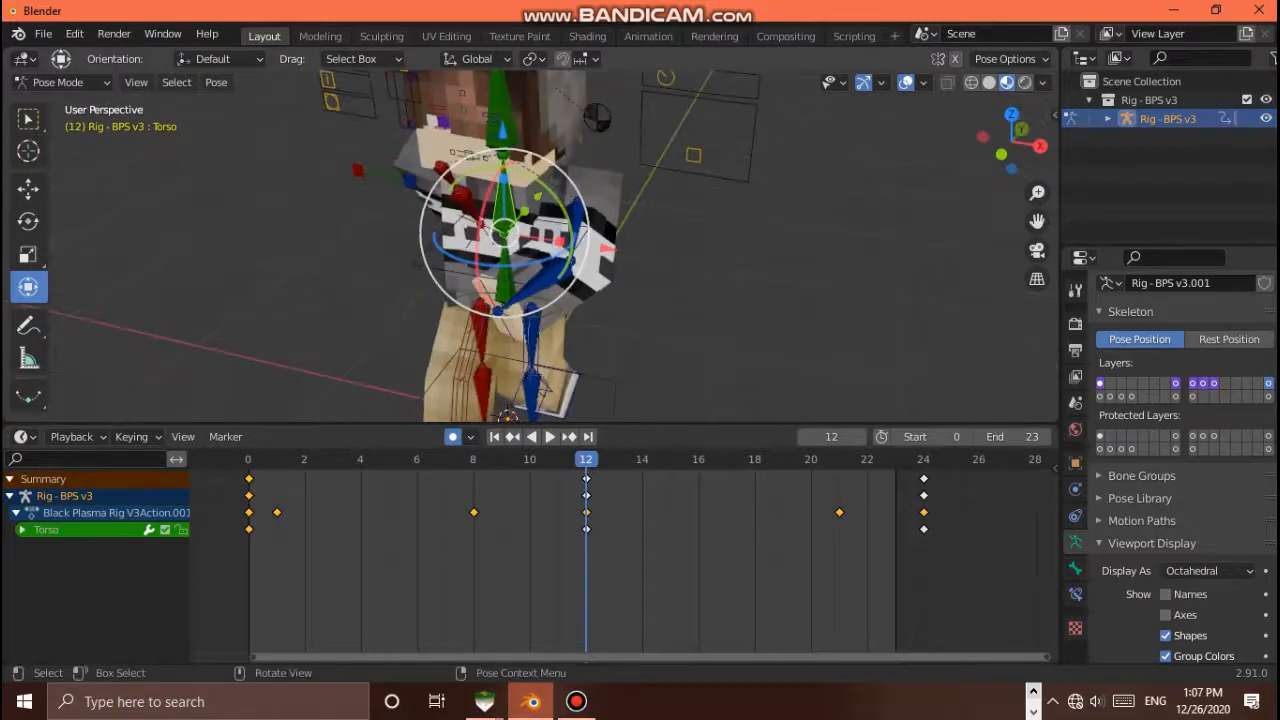
scroll(530, 246, down, 4)
scroll(530, 246, up, 3)
key(space)
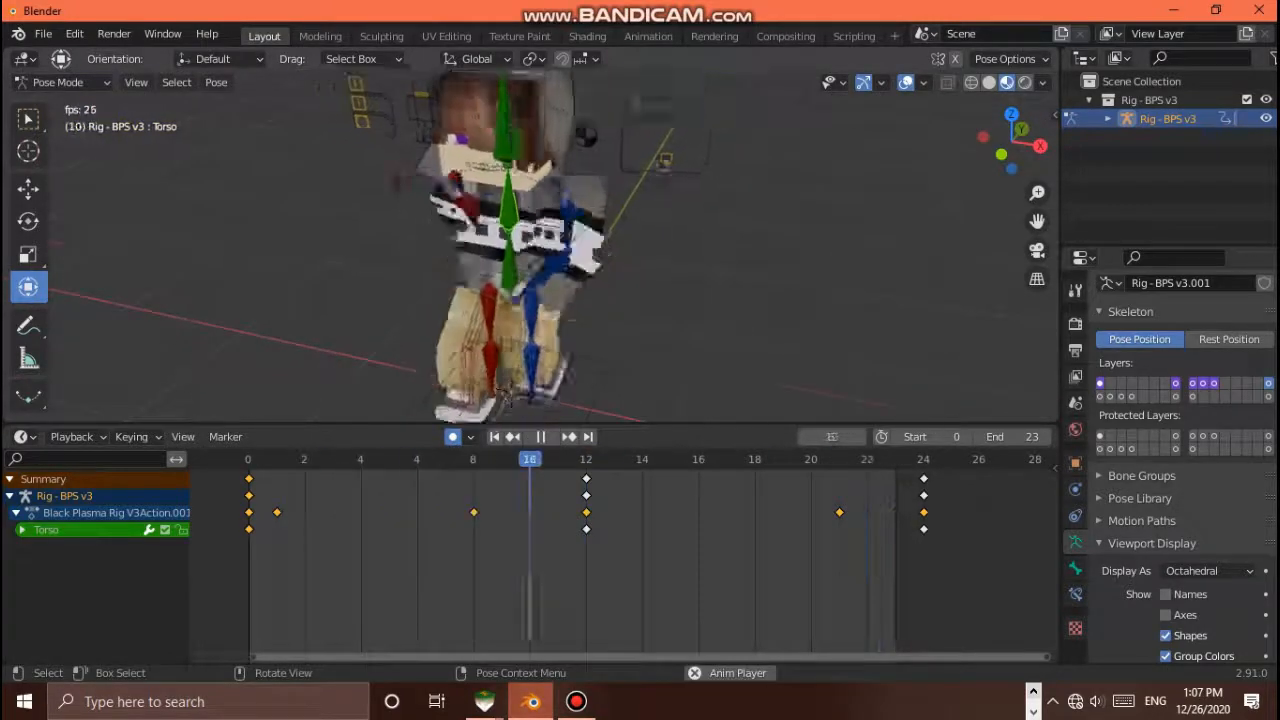
scroll(530, 246, down, 3)
scroll(530, 246, up, 2)
key(space)
scroll(530, 246, down, 3)
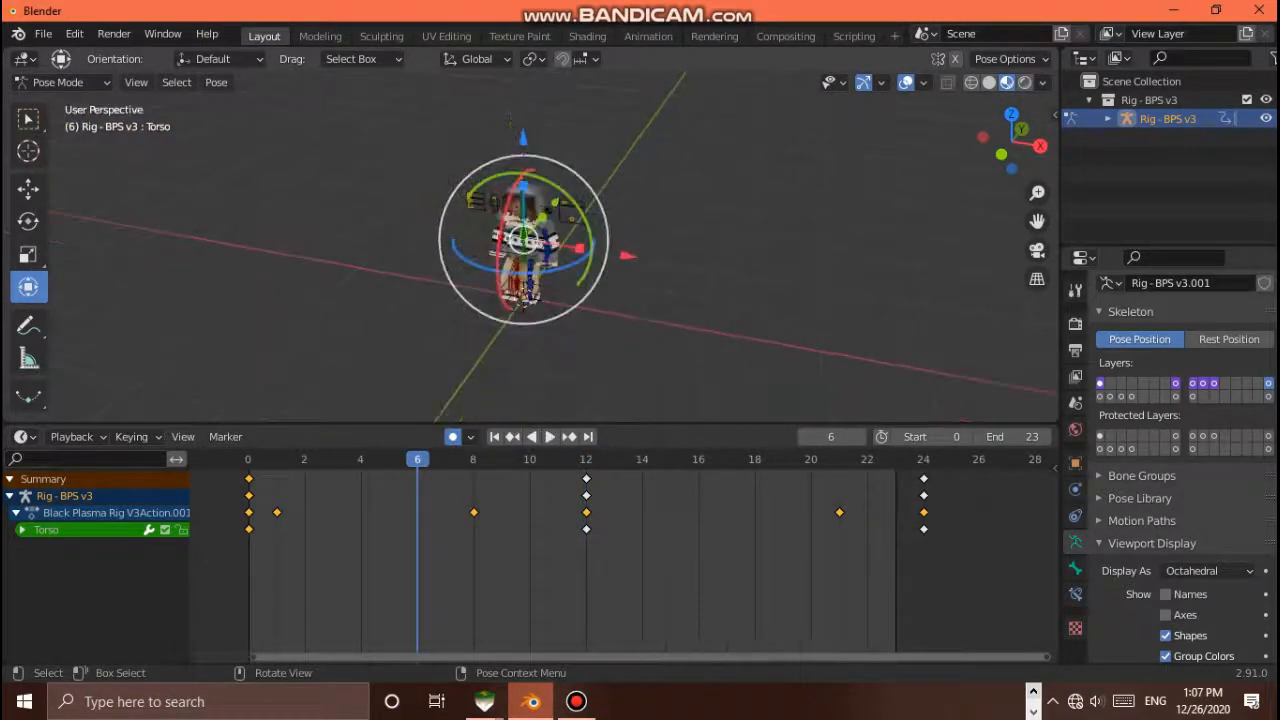
Deselect the torso, frame the upper body closely, select the head bone and go to frame 0
click(509, 121)
scroll(509, 121, down, 2)
scroll(509, 121, up, 5)
scroll(519, 334, up, 3)
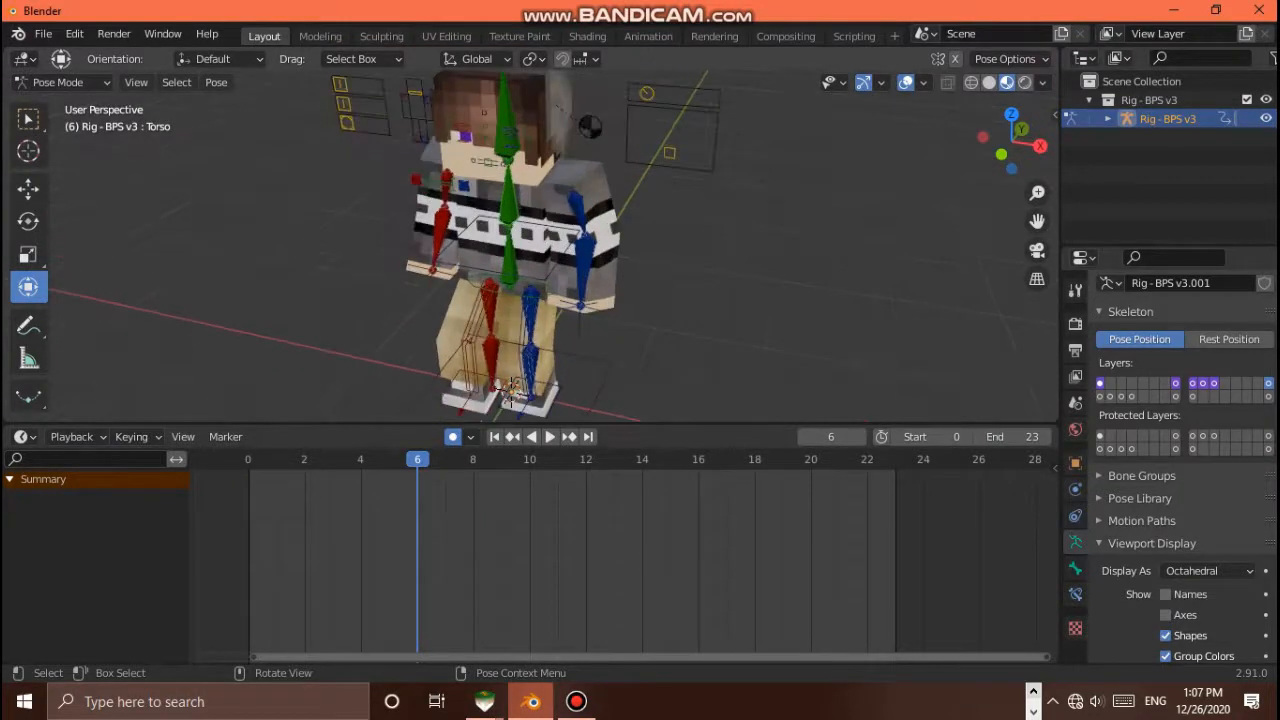
middle_drag(508, 392, 500, 410)
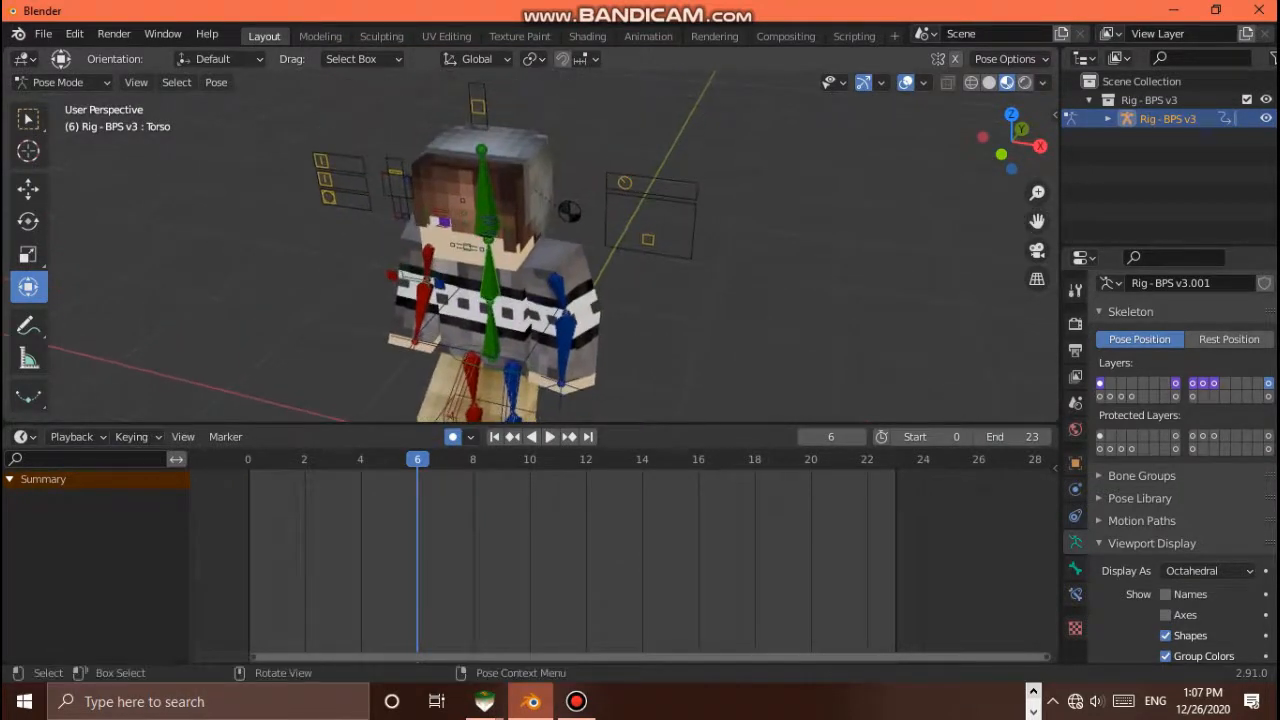
click(486, 222)
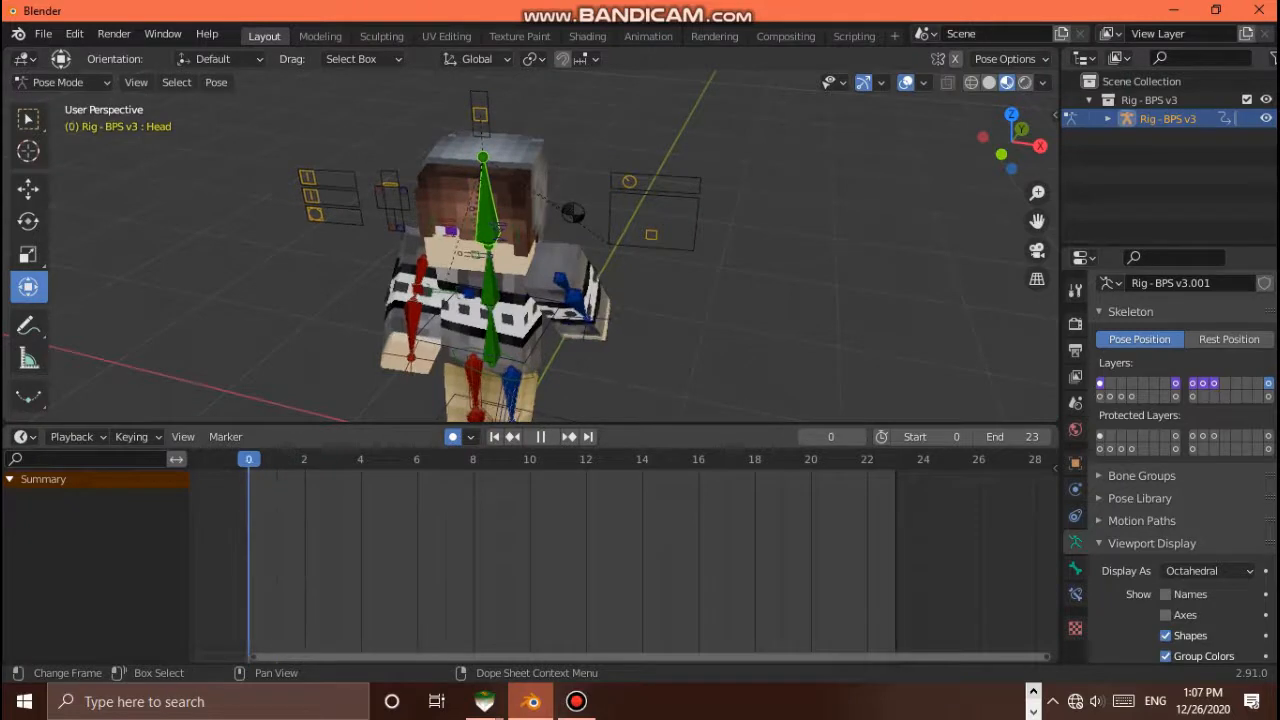
key(space)
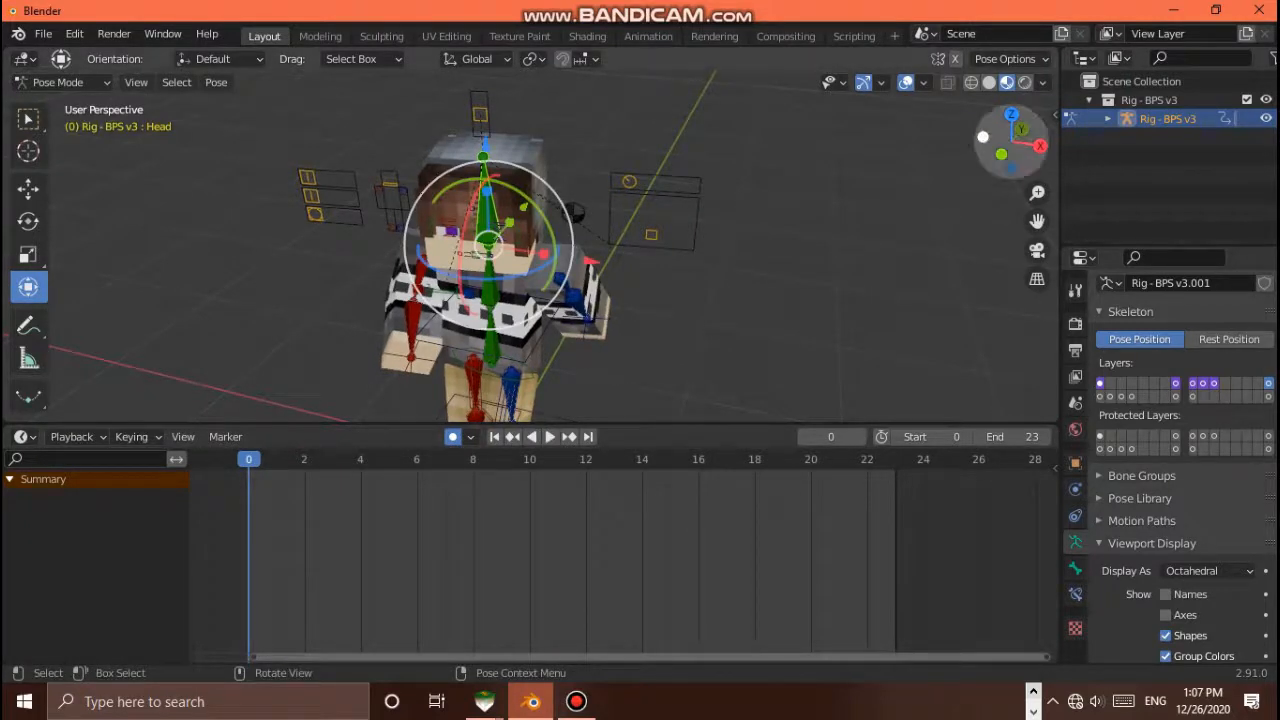
Play the walk cycle with the head and upper body seen closely at an angle, then return to frame 0
drag(1001, 154, 926, 147)
scroll(505, 260, down, 2)
scroll(505, 260, up, 3)
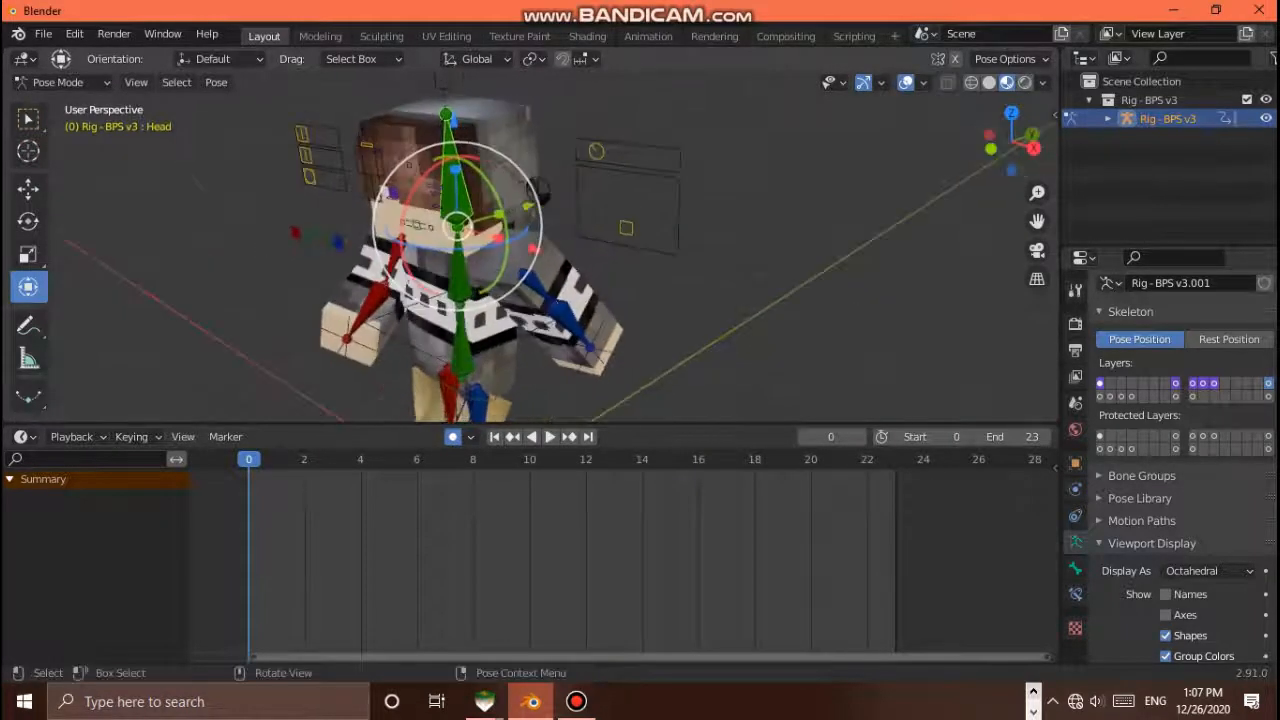
key(space)
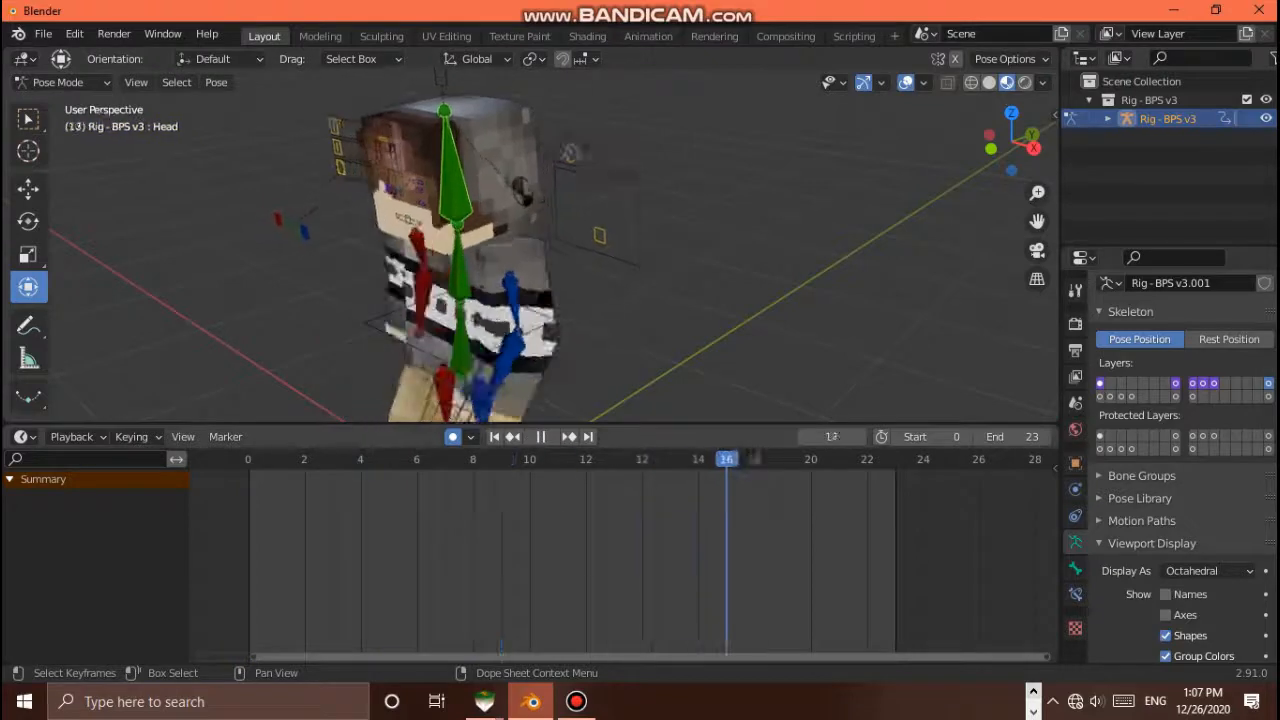
key(Escape)
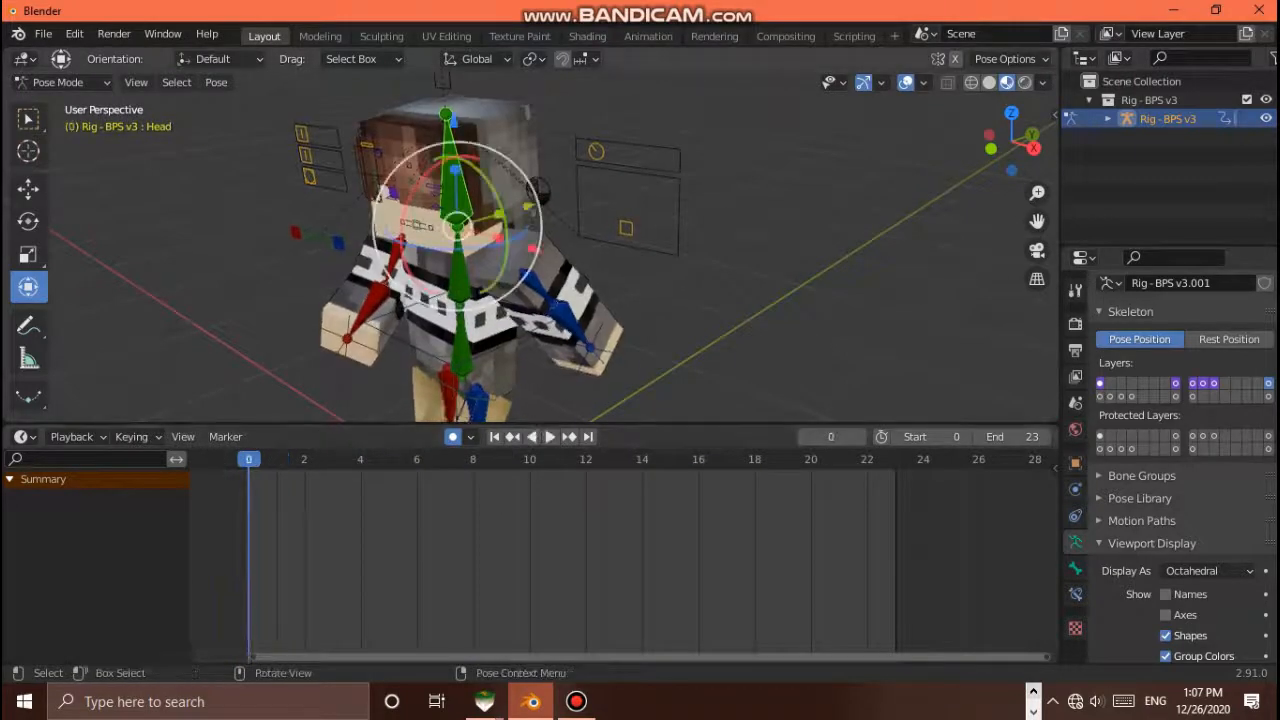
At frame 0, key the head turned against the torso twist and adjust its tilt from the side
drag(1011, 142, 1105, 142)
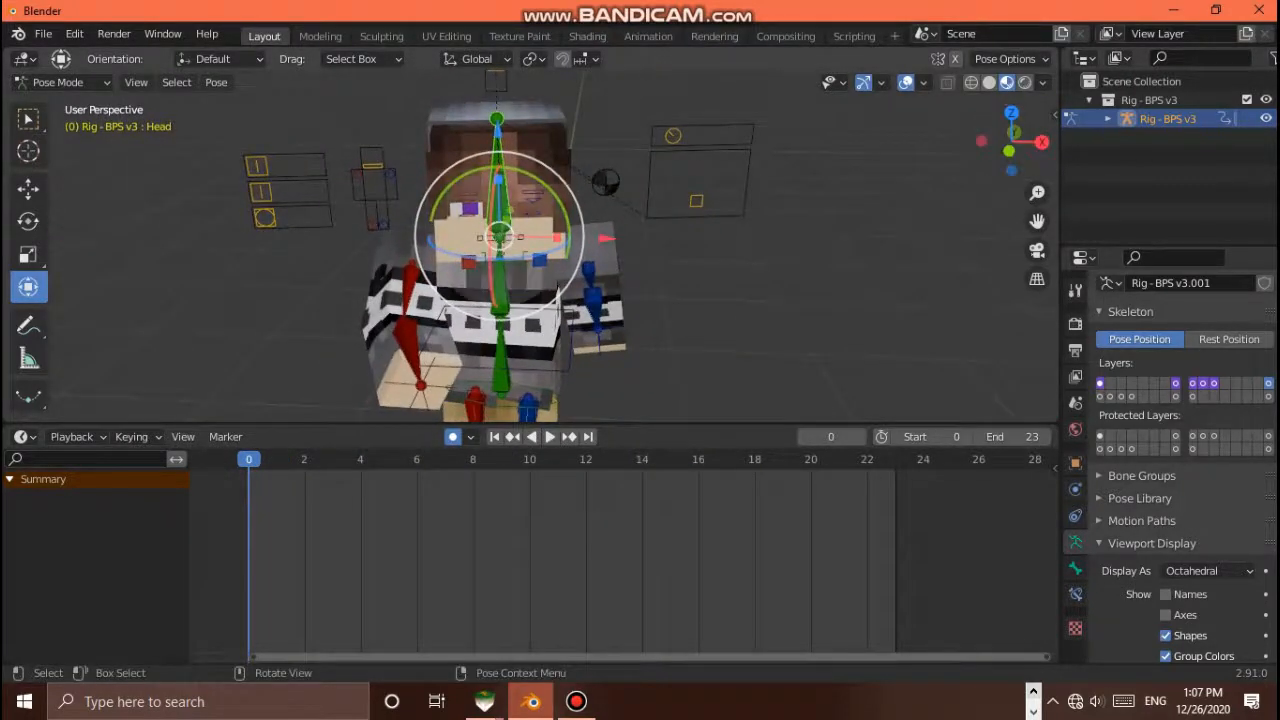
drag(560, 246, 546, 256)
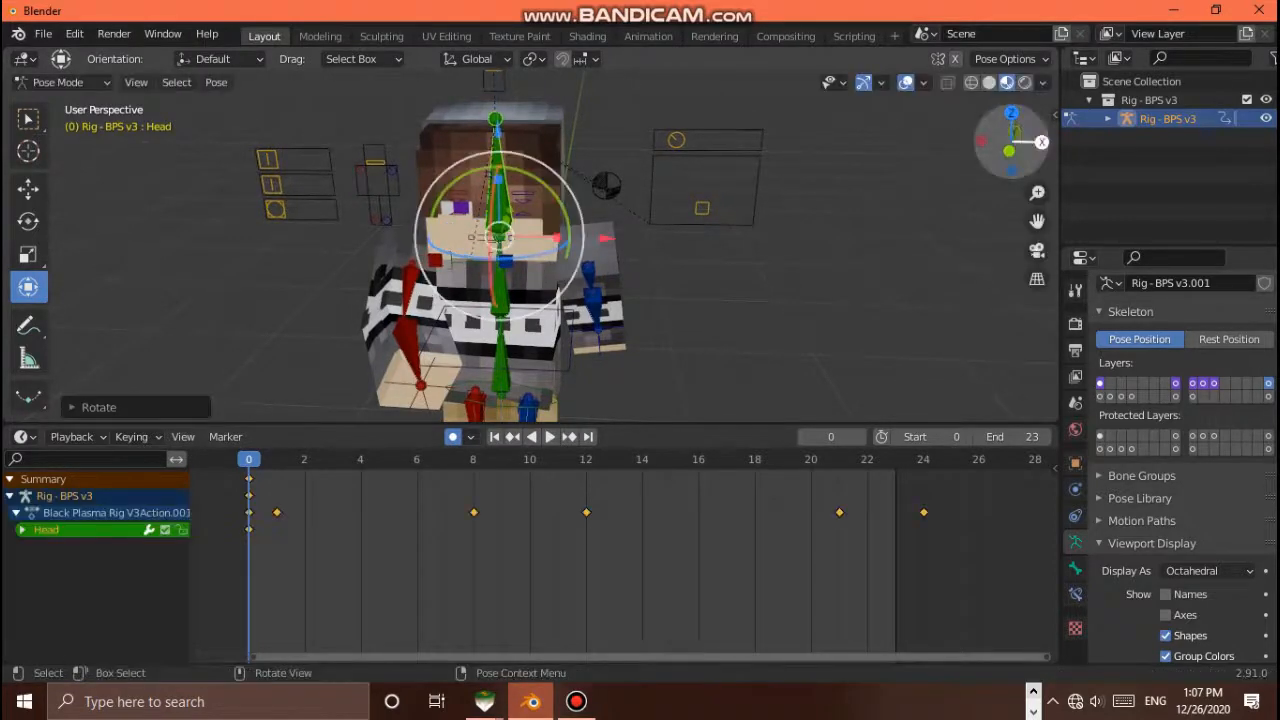
drag(1030, 138, 802, 140)
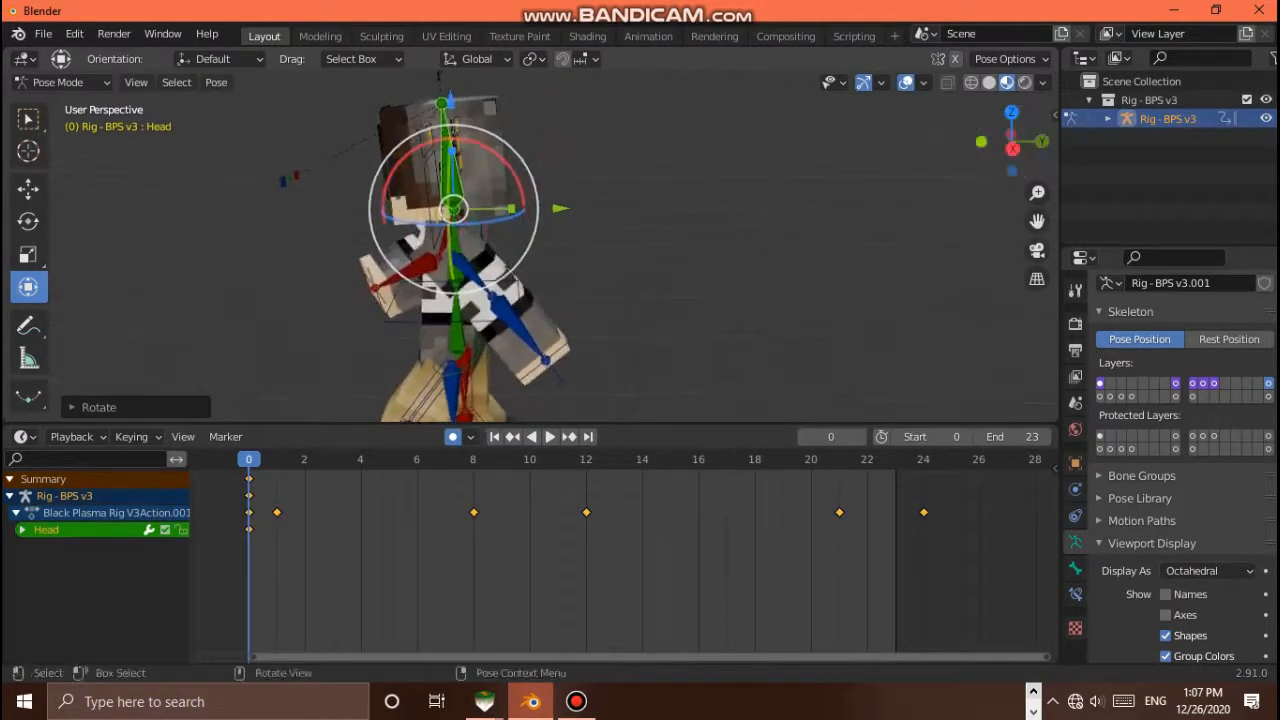
drag(423, 149, 424, 149)
drag(990, 140, 1214, 142)
key(space)
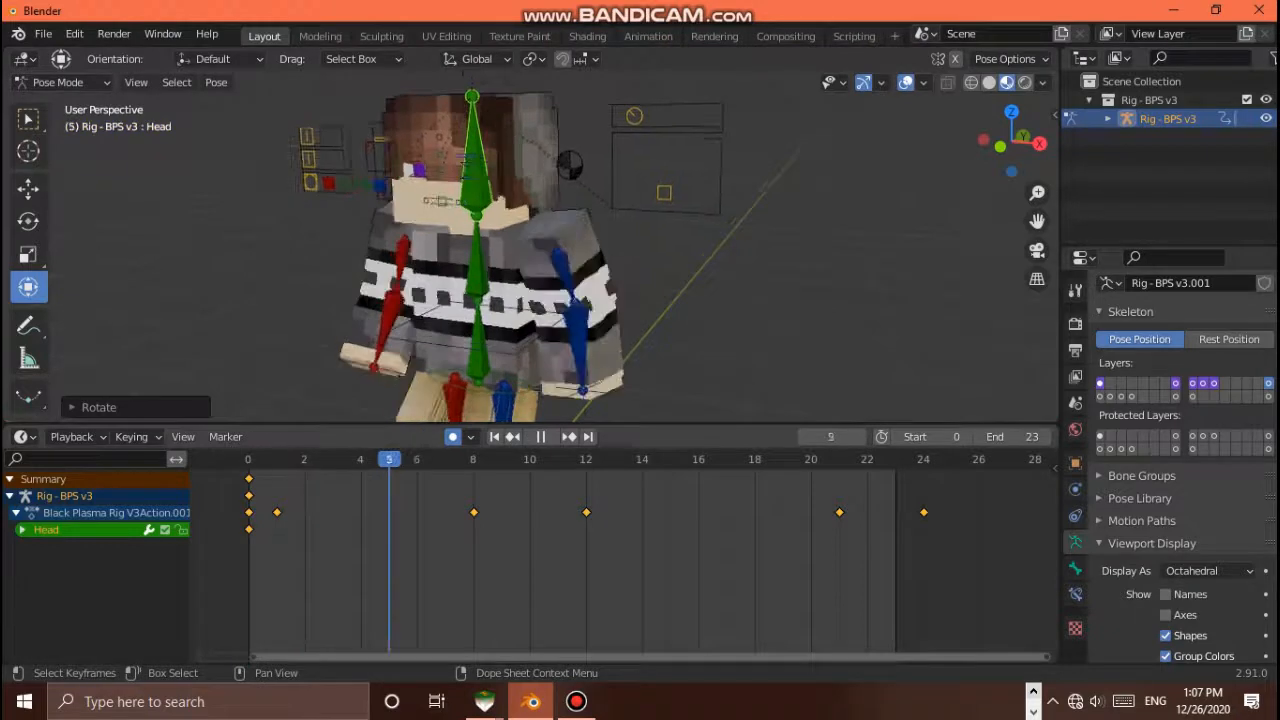
Stop playback and go to frame 12 with the head bone selected, viewing the upper body from a slightly different angle
key(space)
drag(1012, 142, 1030, 142)
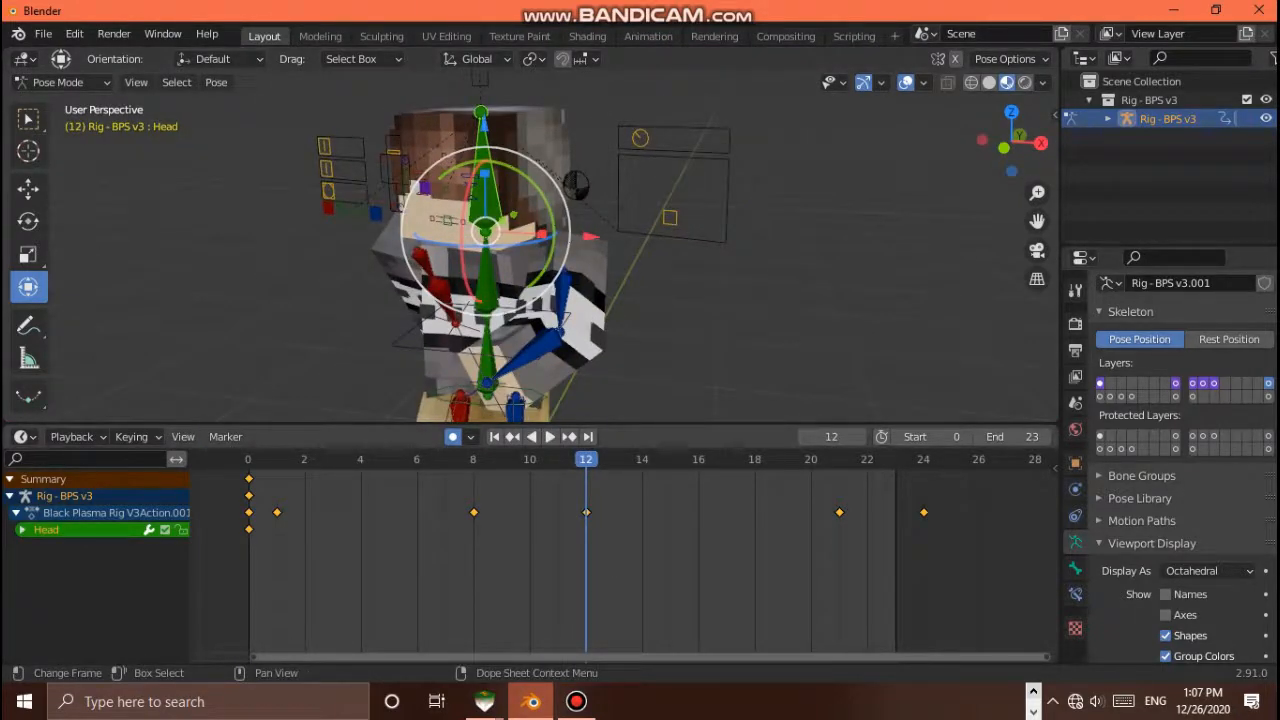
Try copying the head's frame 0 keyframe to frame 12, and delete the copy
key(shift+d)
key(Return)
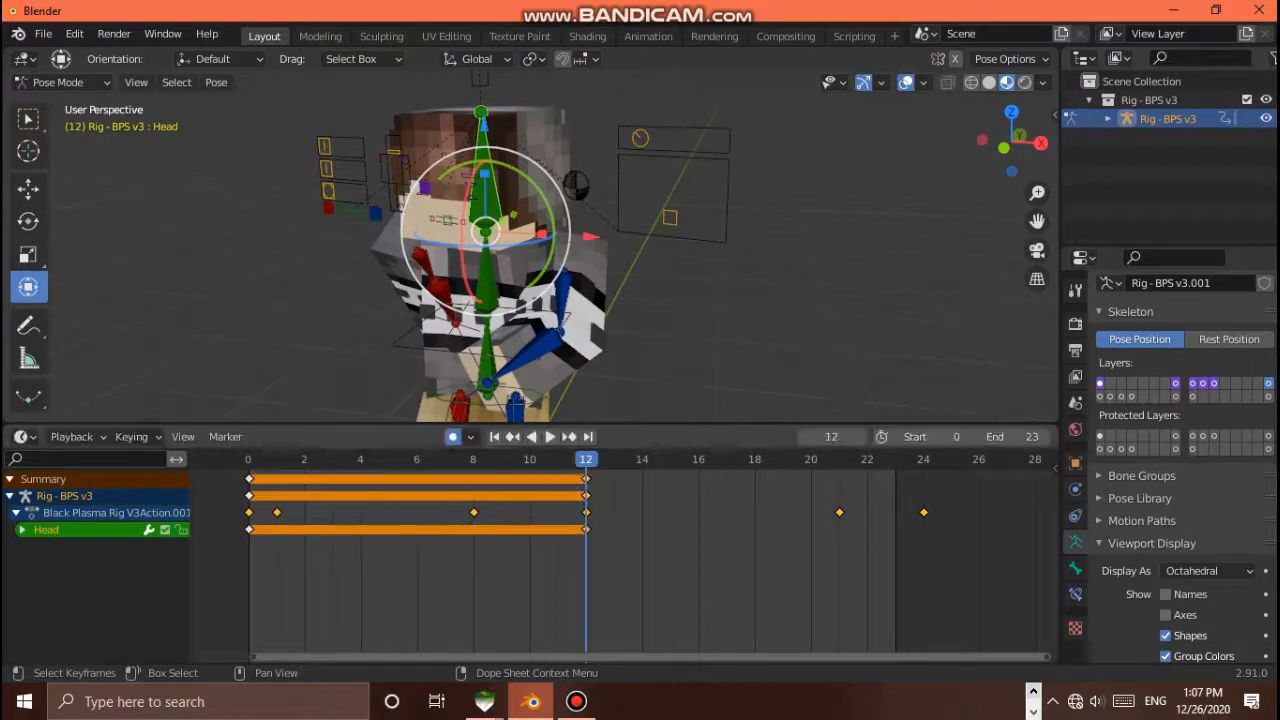
right_click(529, 477)
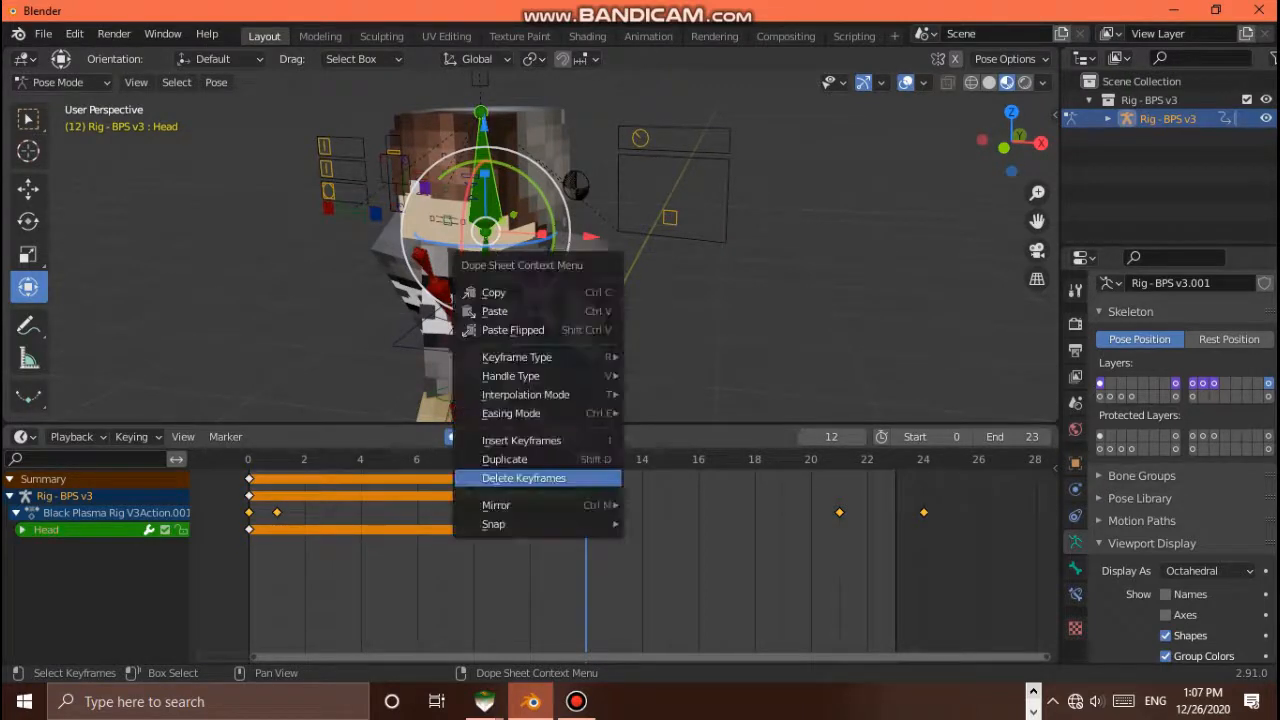
click(529, 477)
Key the head turned against the torso twist at frame 12, and again at frame 24
mouse_move(490, 240)
mouse_down()
mouse_move(509, 242)
mouse_move(494, 240)
mouse_up()
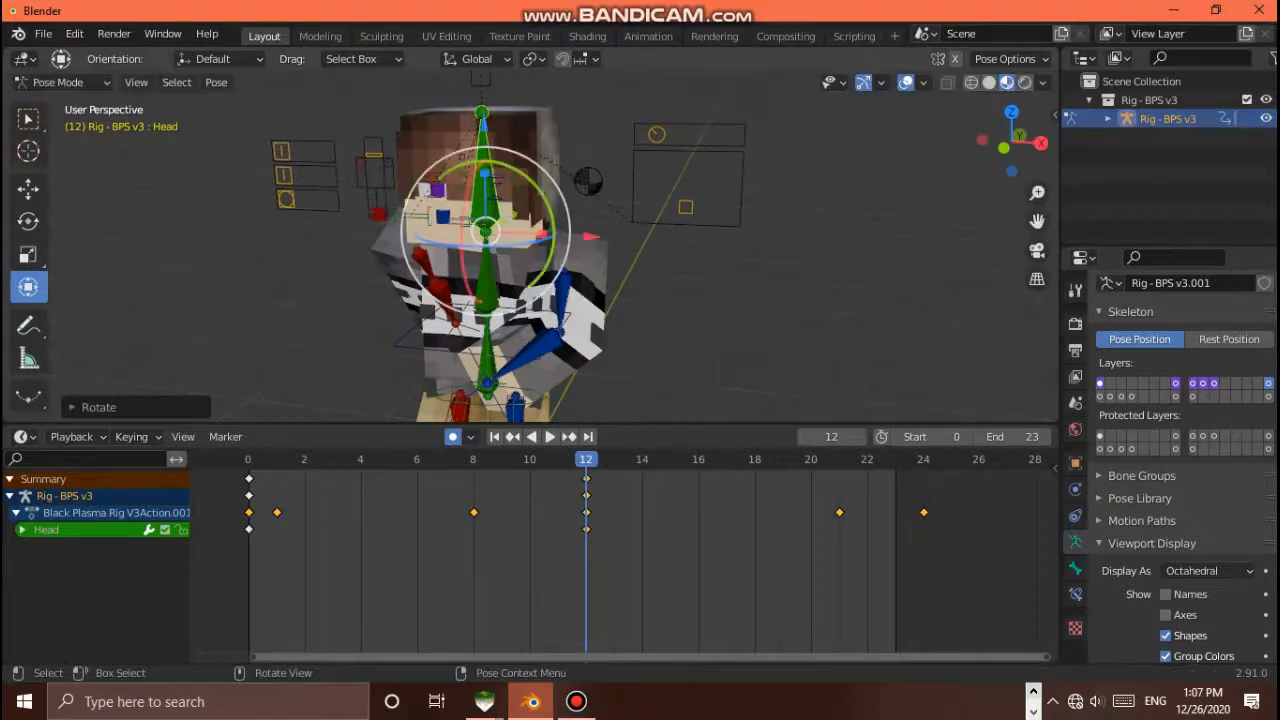
drag(1011, 141, 1034, 170)
drag(586, 459, 923, 459)
key(space)
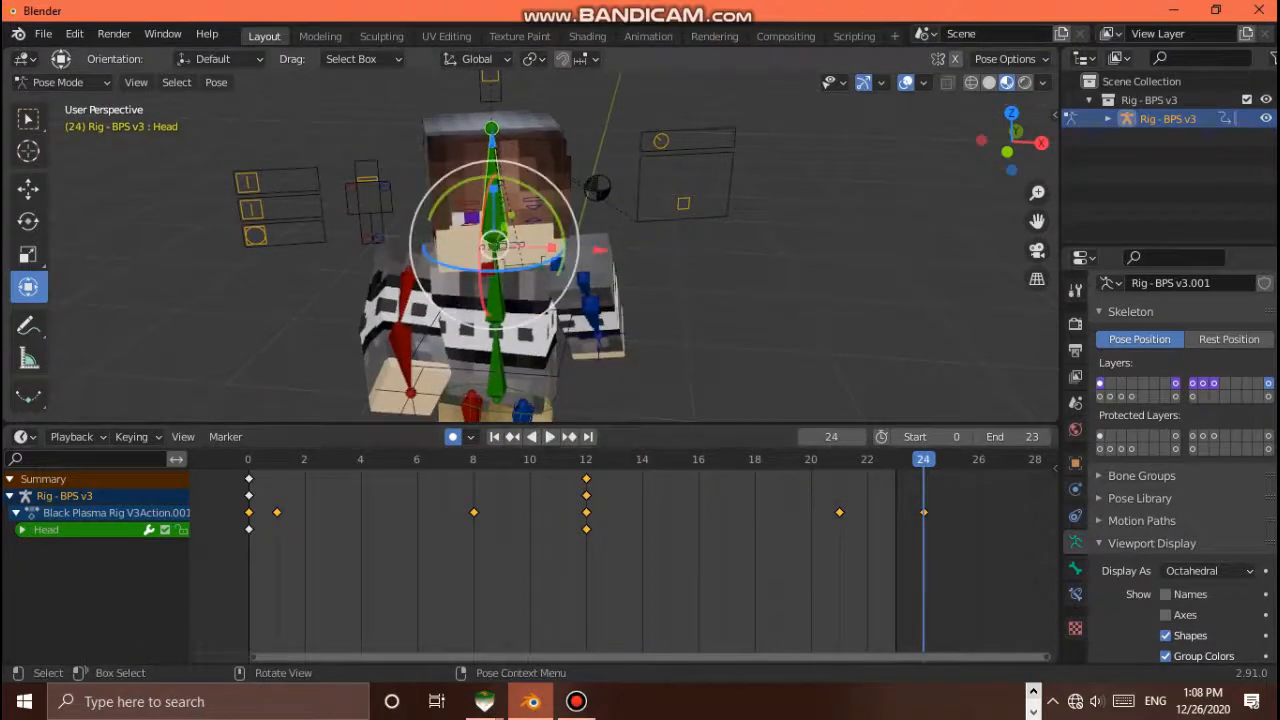
drag(550, 262, 518, 282)
drag(1011, 142, 1001, 126)
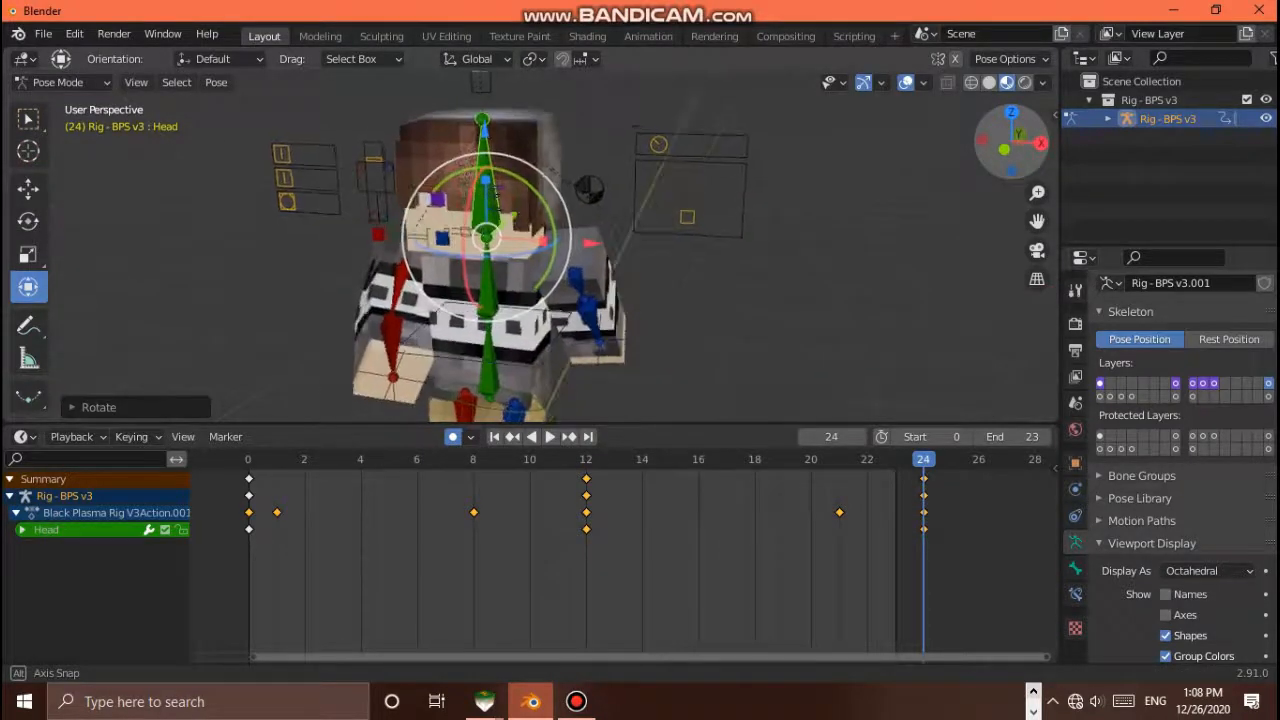
Play the walk cycle from frame 0 and examine the head's counter-rotation against the torso
scroll(536, 312, down, 3)
scroll(536, 312, up, 4)
scroll(536, 312, down, 3)
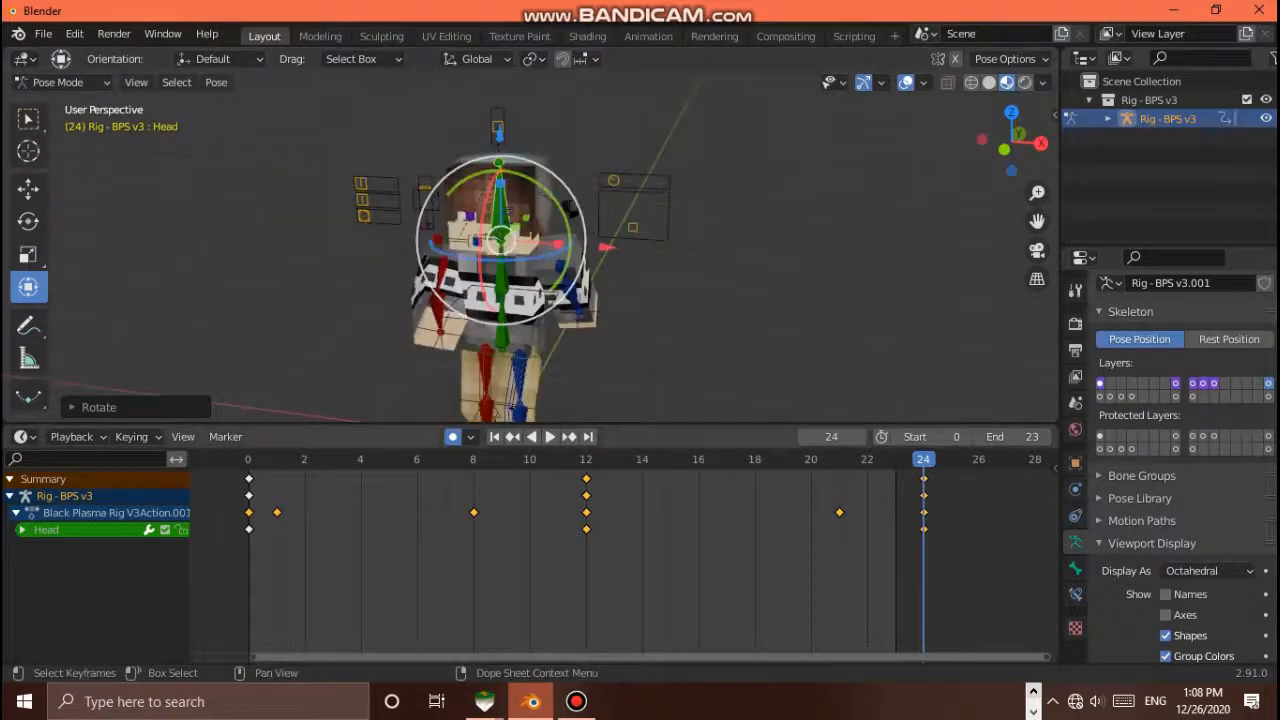
drag(923, 459, 248, 459)
key(space)
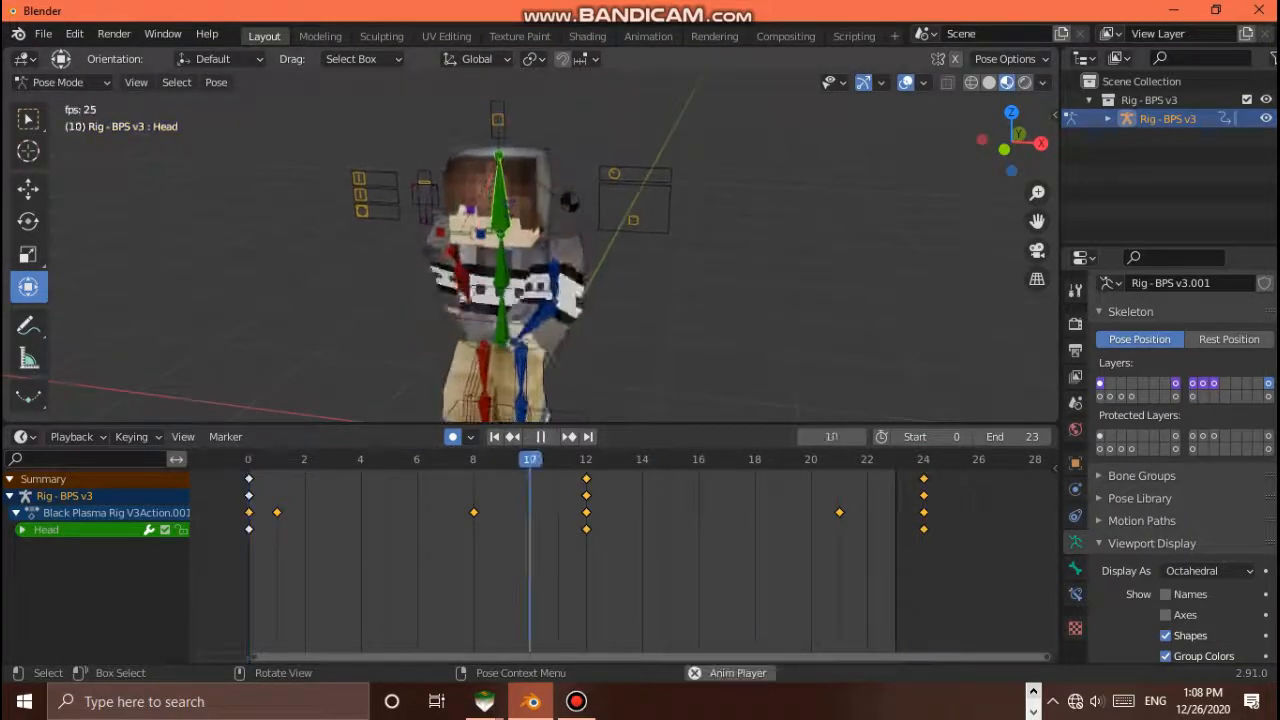
key(space)
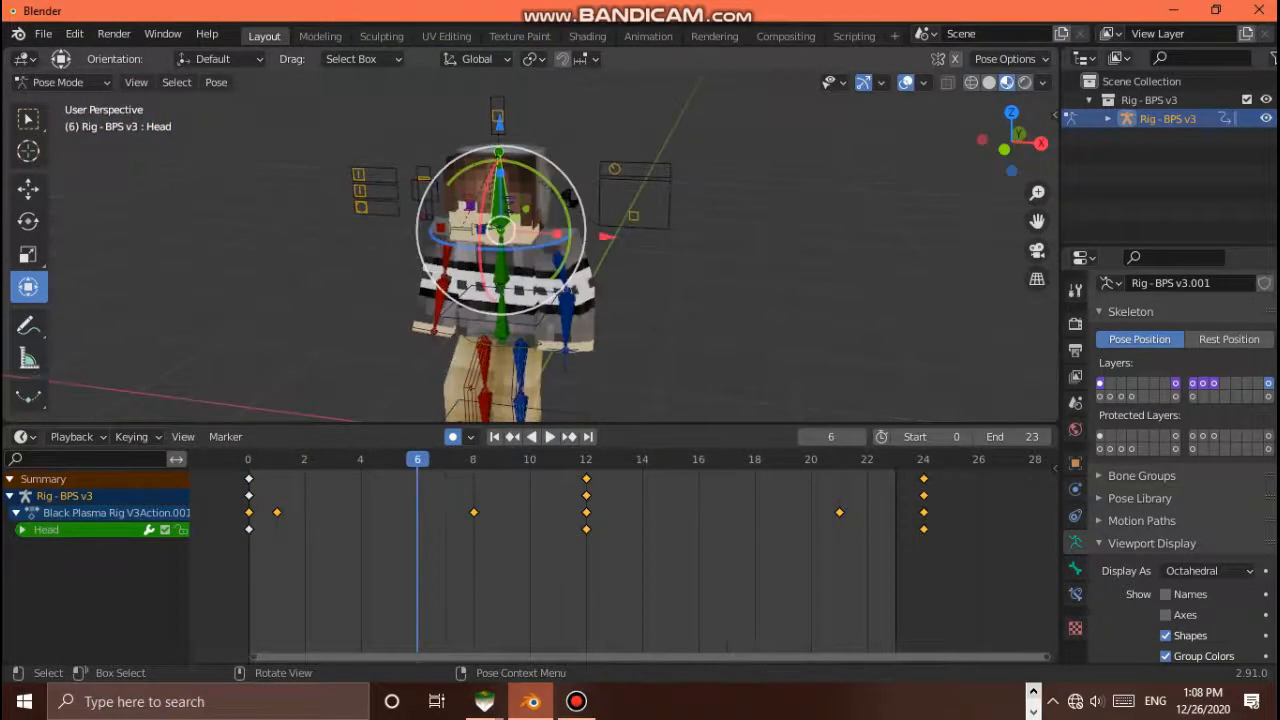
Select the pelvis bone at frame 0 and play the walk cycle with the whole character in view
click(248, 459)
click(501, 330)
scroll(505, 330, down, 1)
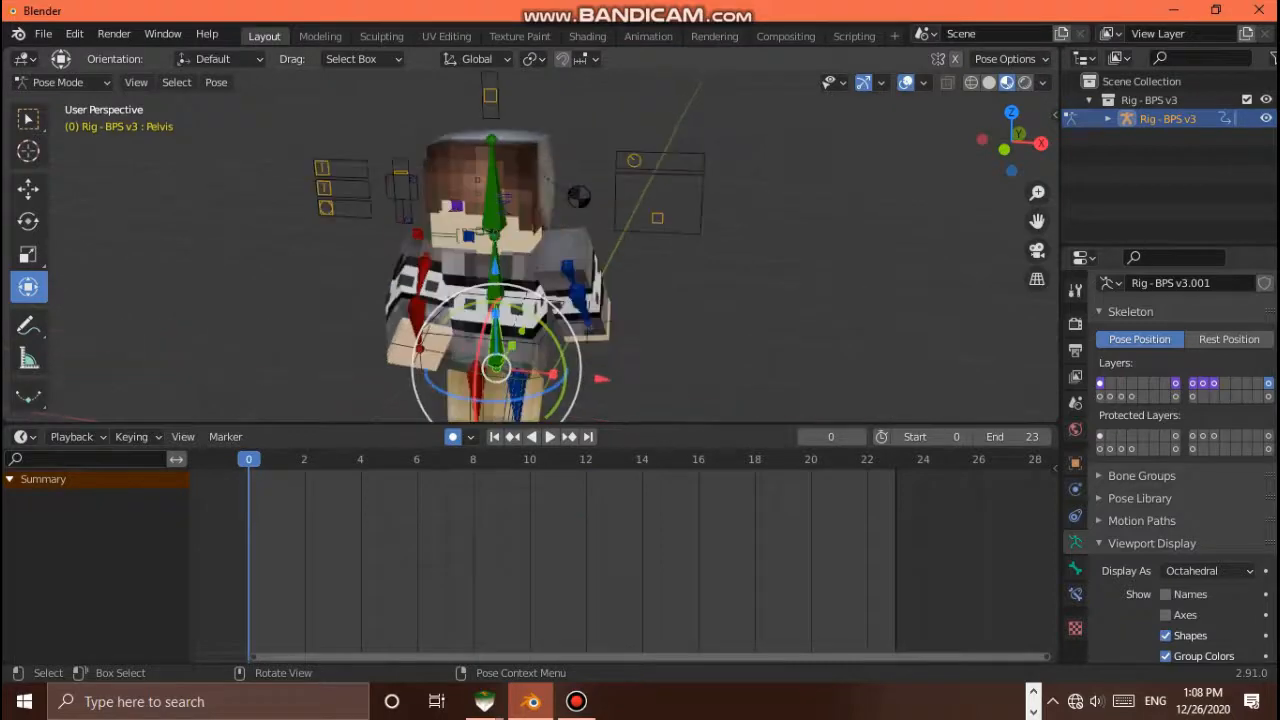
scroll(530, 262, down, 4)
scroll(530, 262, up, 4)
drag(1011, 141, 971, 141)
scroll(530, 262, down, 3)
key(space)
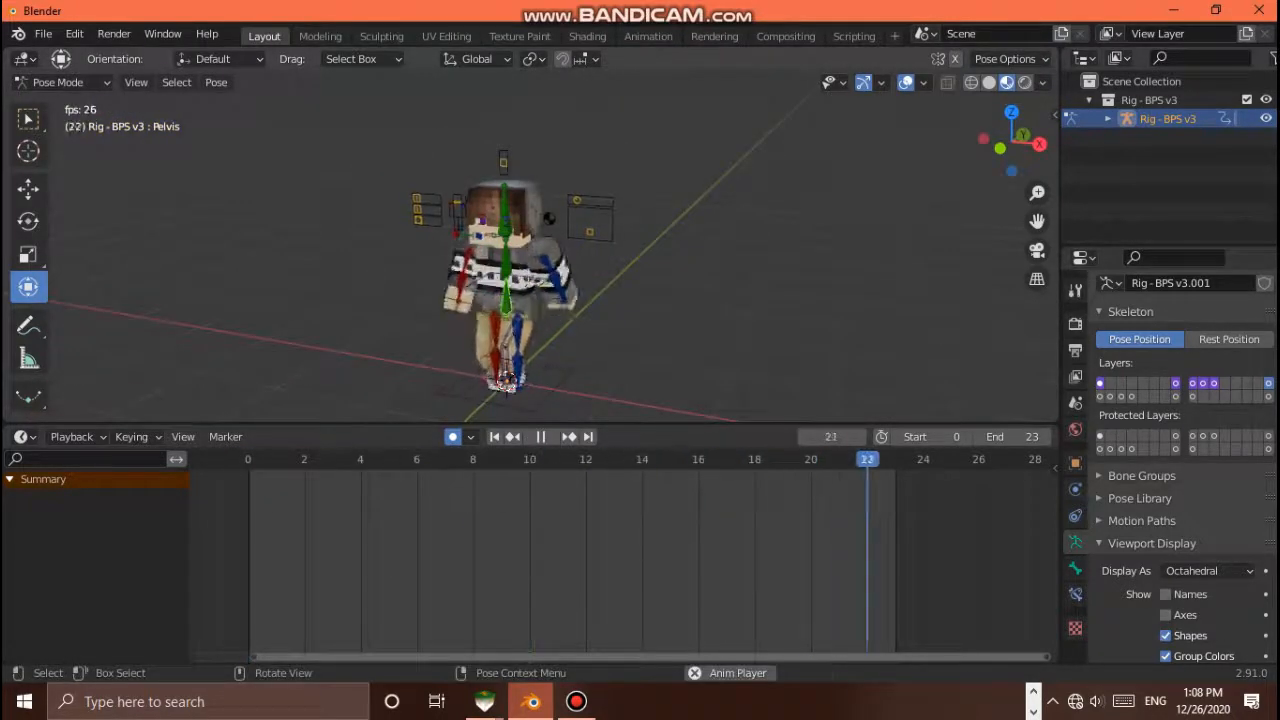
key(space)
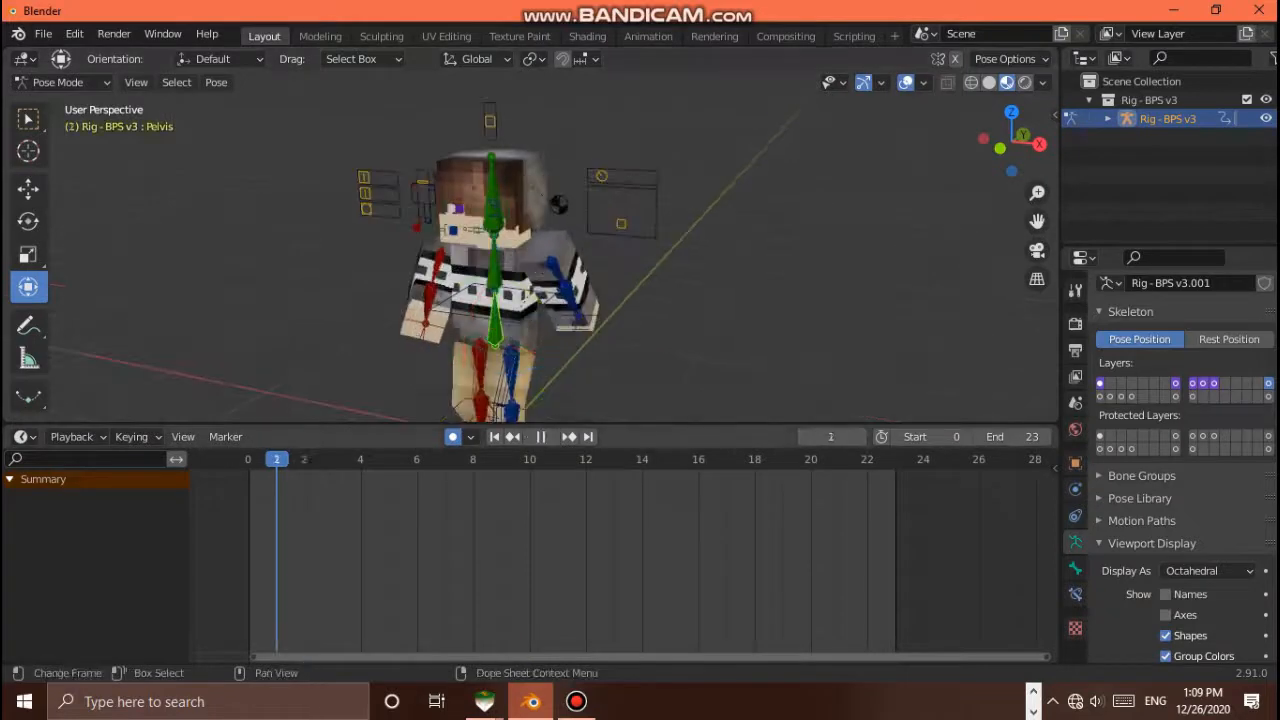
key(shift+Left)
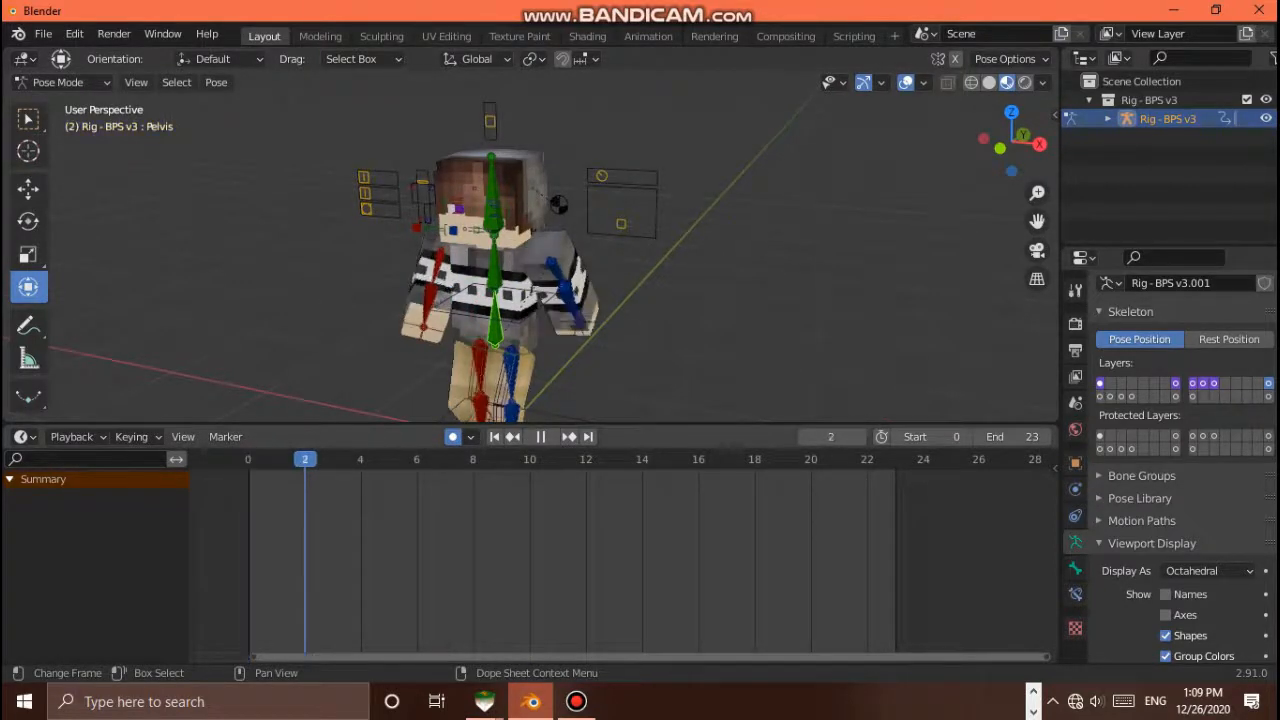
key(Escape)
At frame 0, view the character from the side and key the pelvis's location, rotation and scale
scroll(530, 250, down, 2)
scroll(530, 250, up, 4)
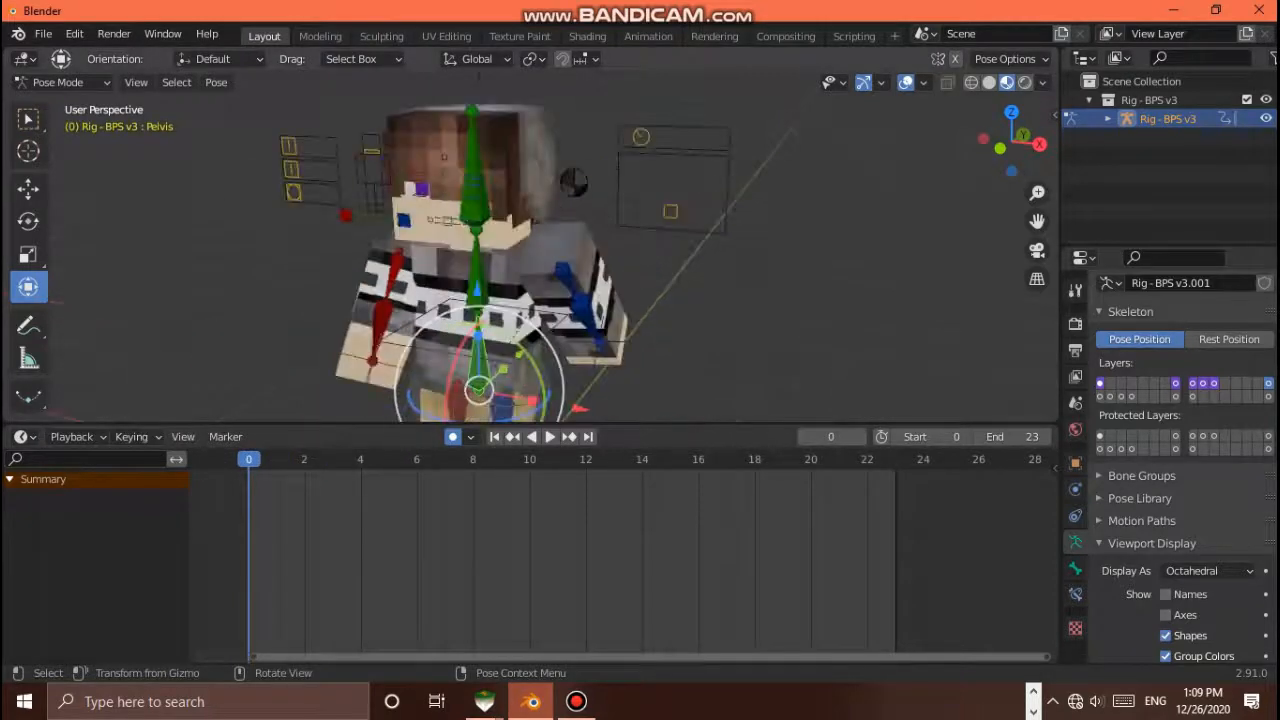
scroll(530, 250, down, 2)
scroll(530, 250, up, 2)
scroll(530, 250, down, 3)
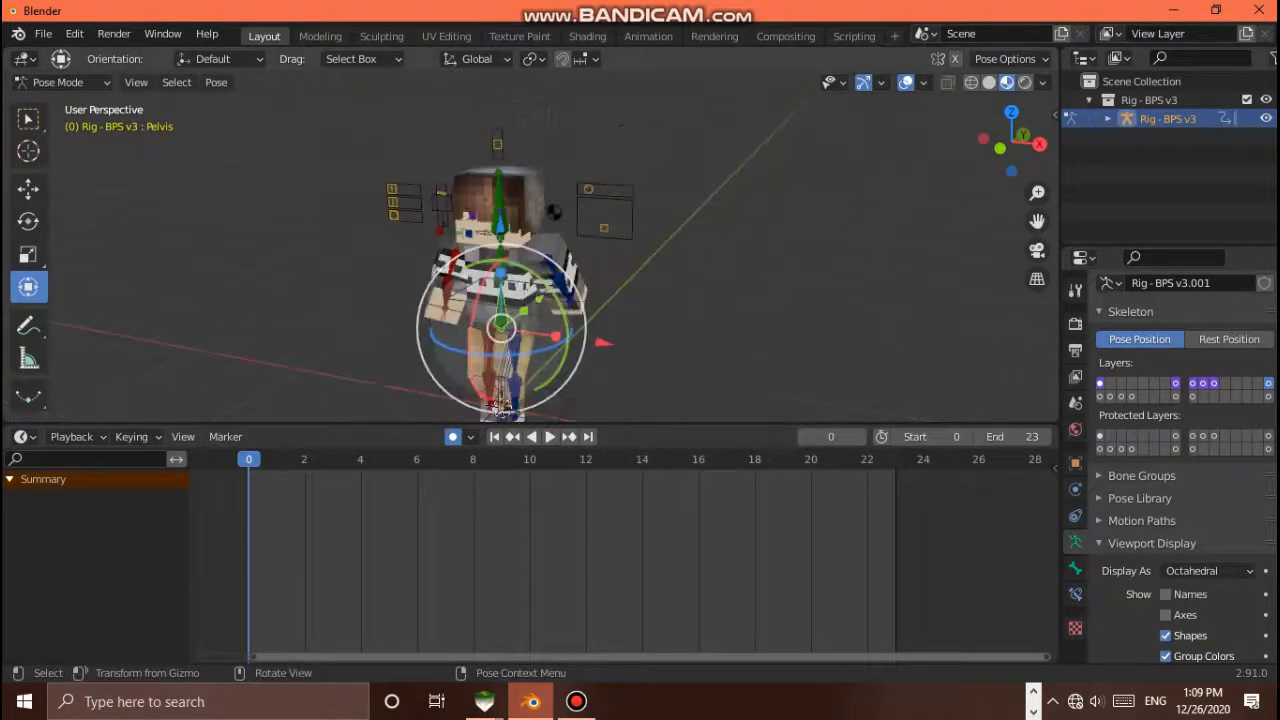
scroll(530, 250, up, 3)
scroll(530, 250, down, 2)
scroll(530, 250, up, 3)
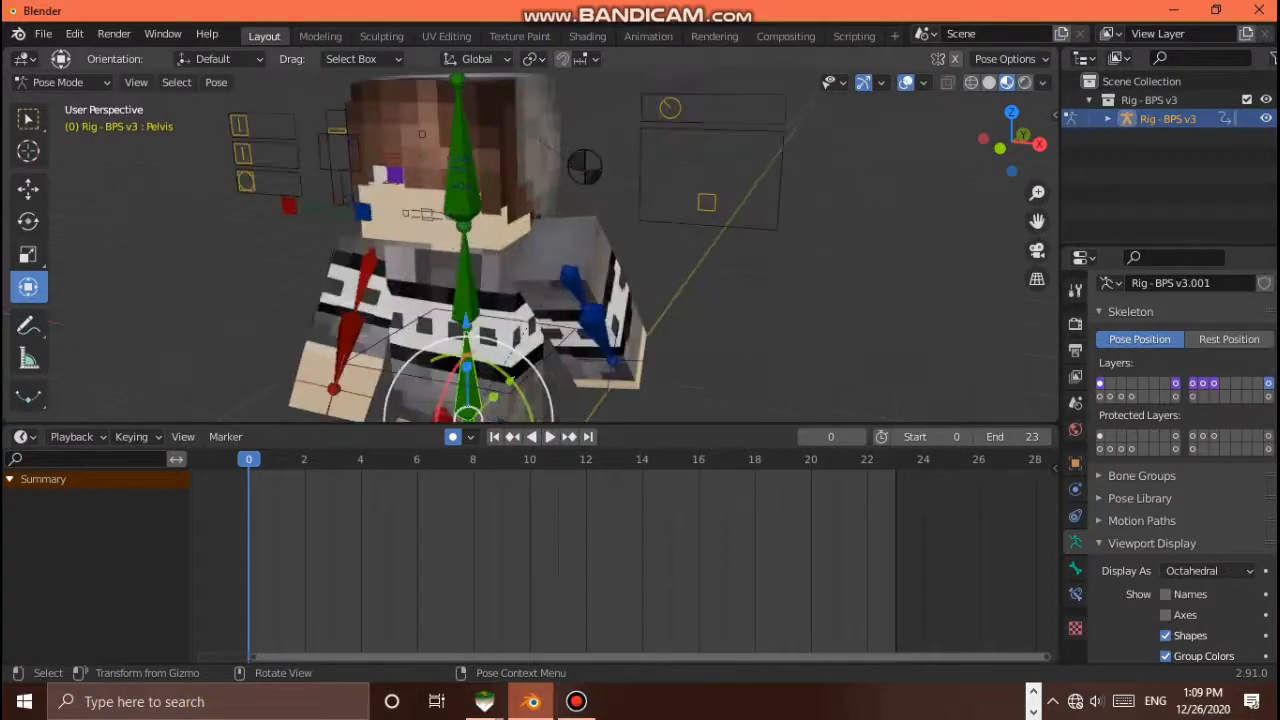
drag(1037, 221, 1066, 104)
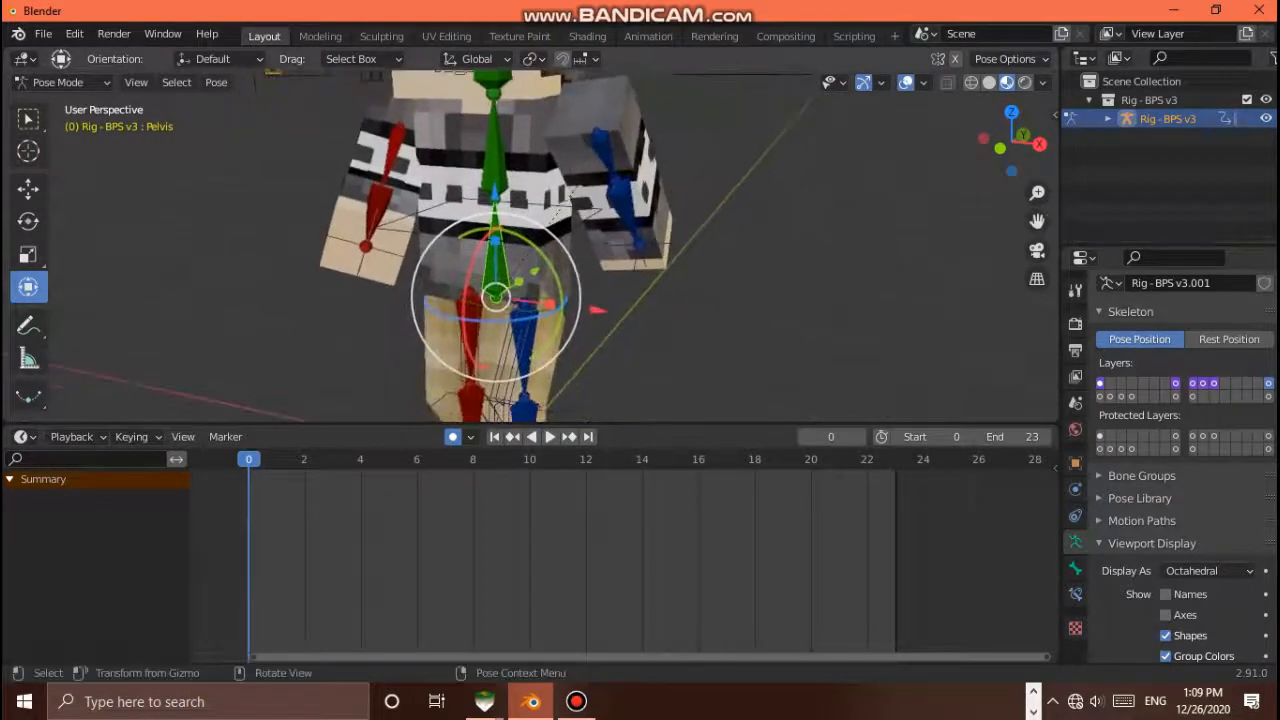
drag(1012, 142, 890, 125)
scroll(530, 250, down, 4)
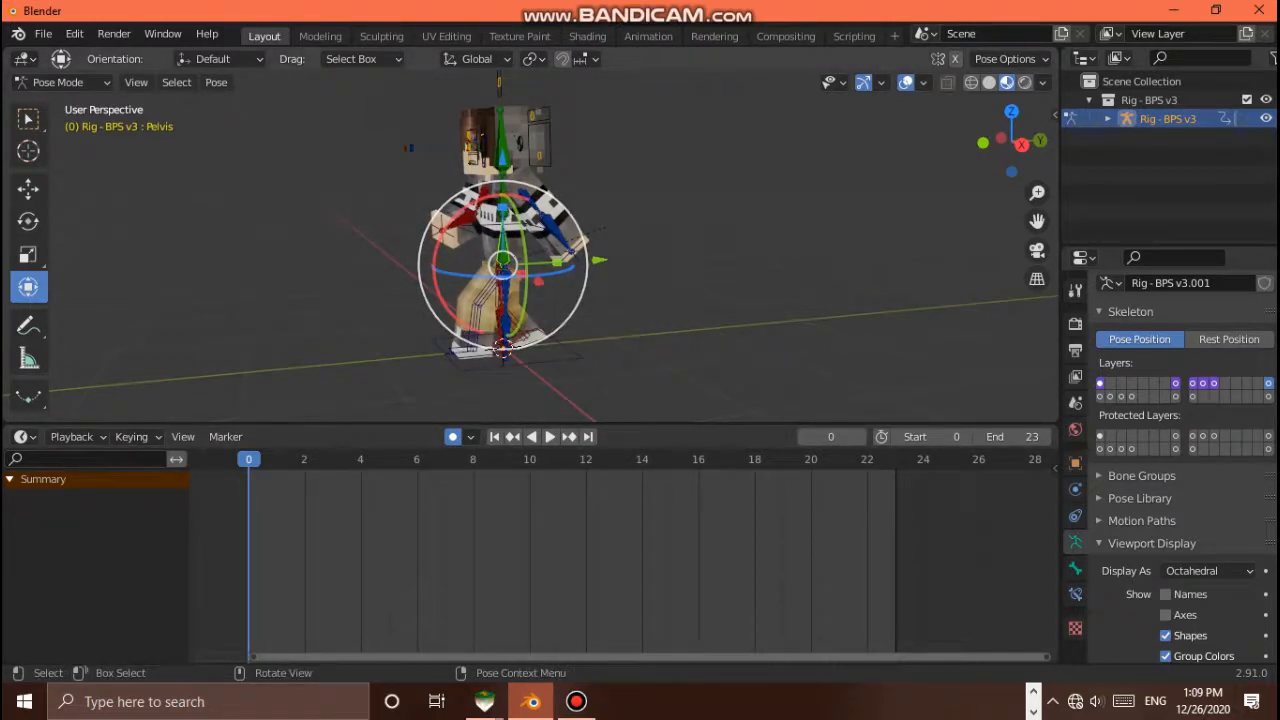
key(i)
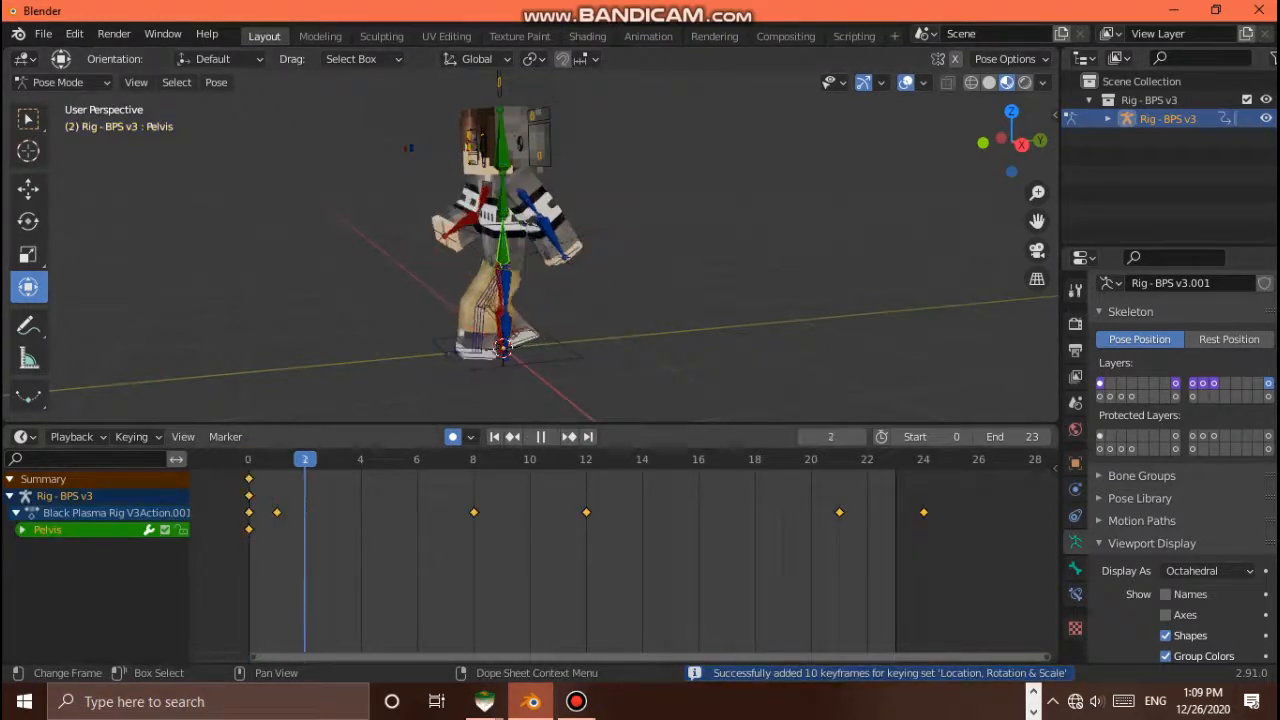
At frame 8, raise the pelvis about 0.064 m vertically and key it
key(space)
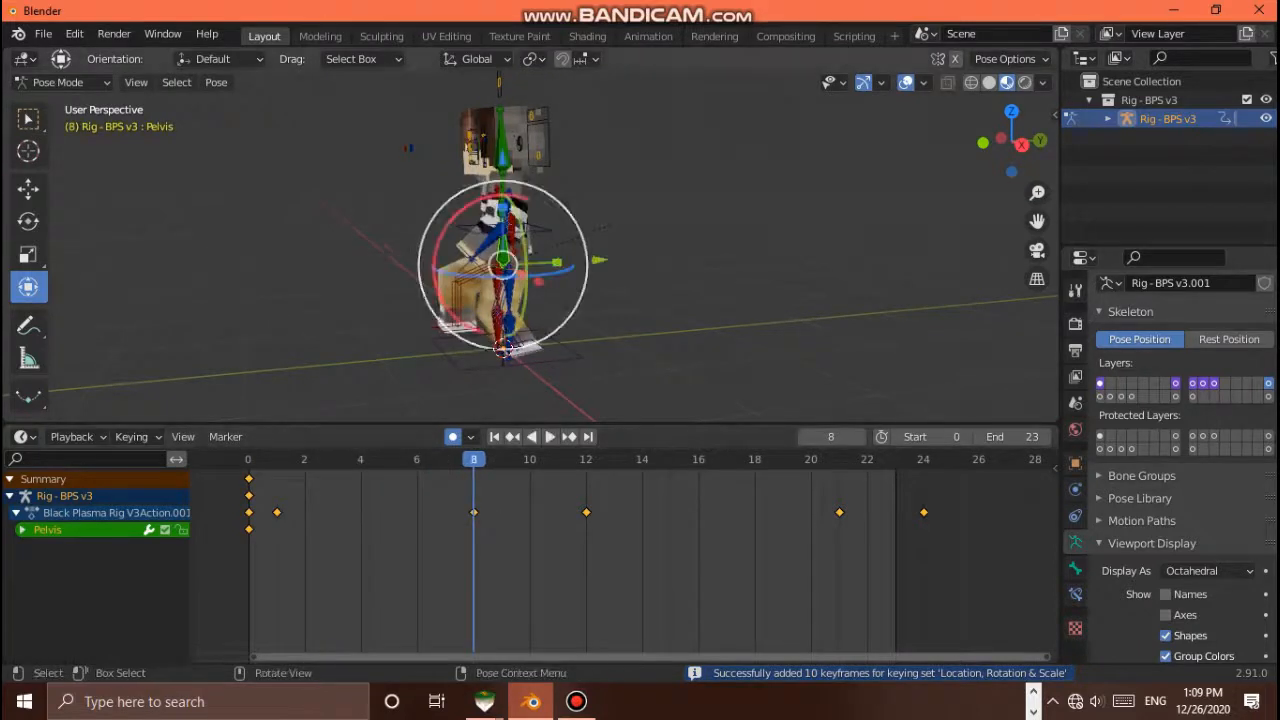
scroll(530, 246, up, 3)
scroll(530, 246, up, 1)
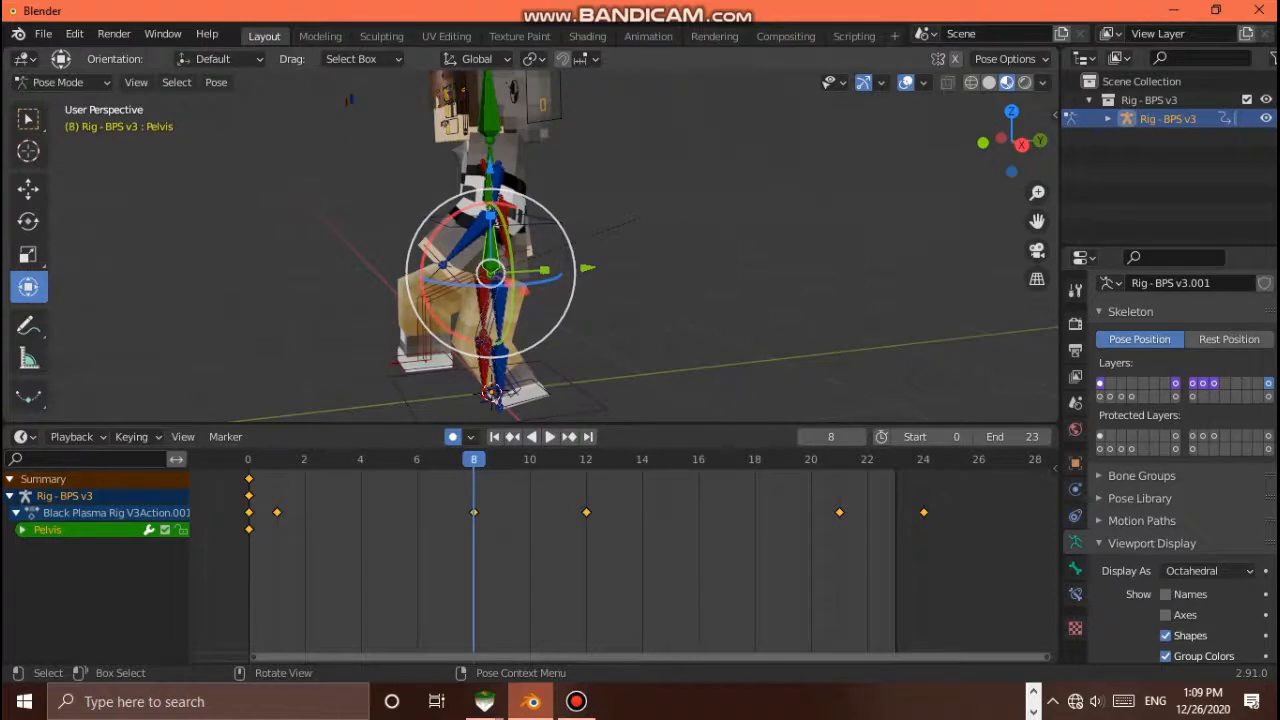
key(g)
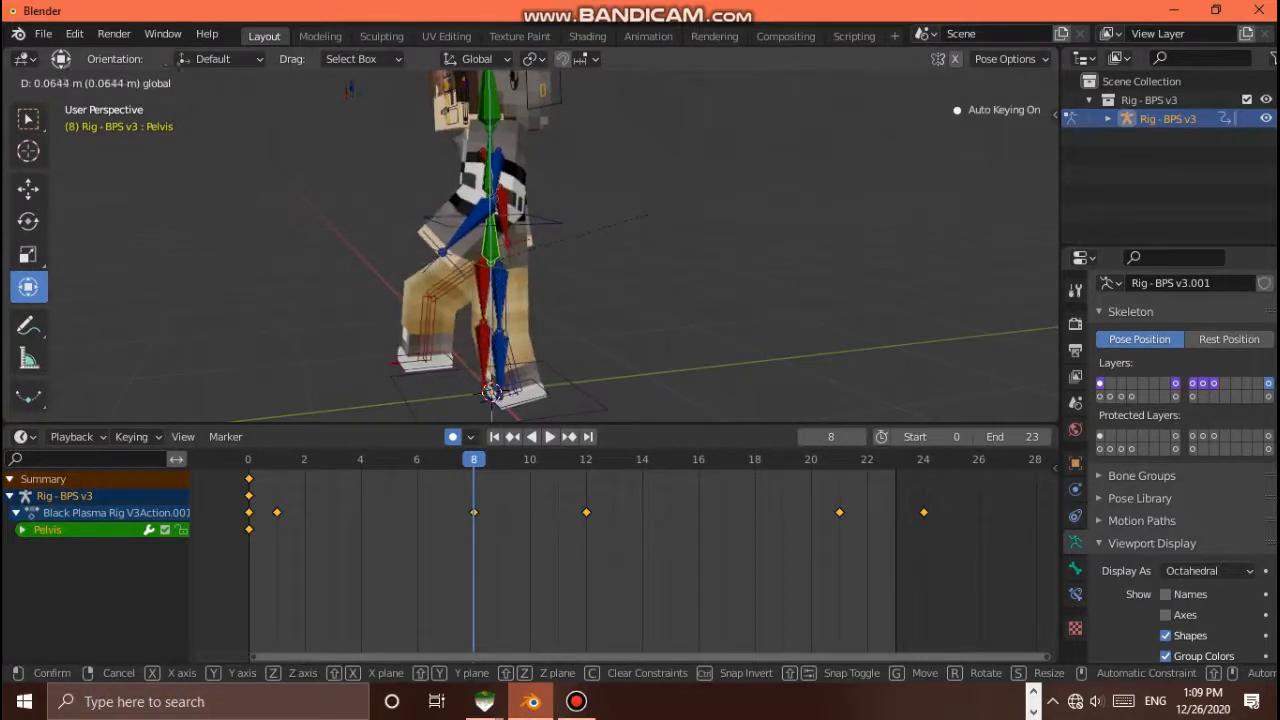
key(Return)
At frame 12, lower the pelvis about 0.058 m vertically and key it
key(space)
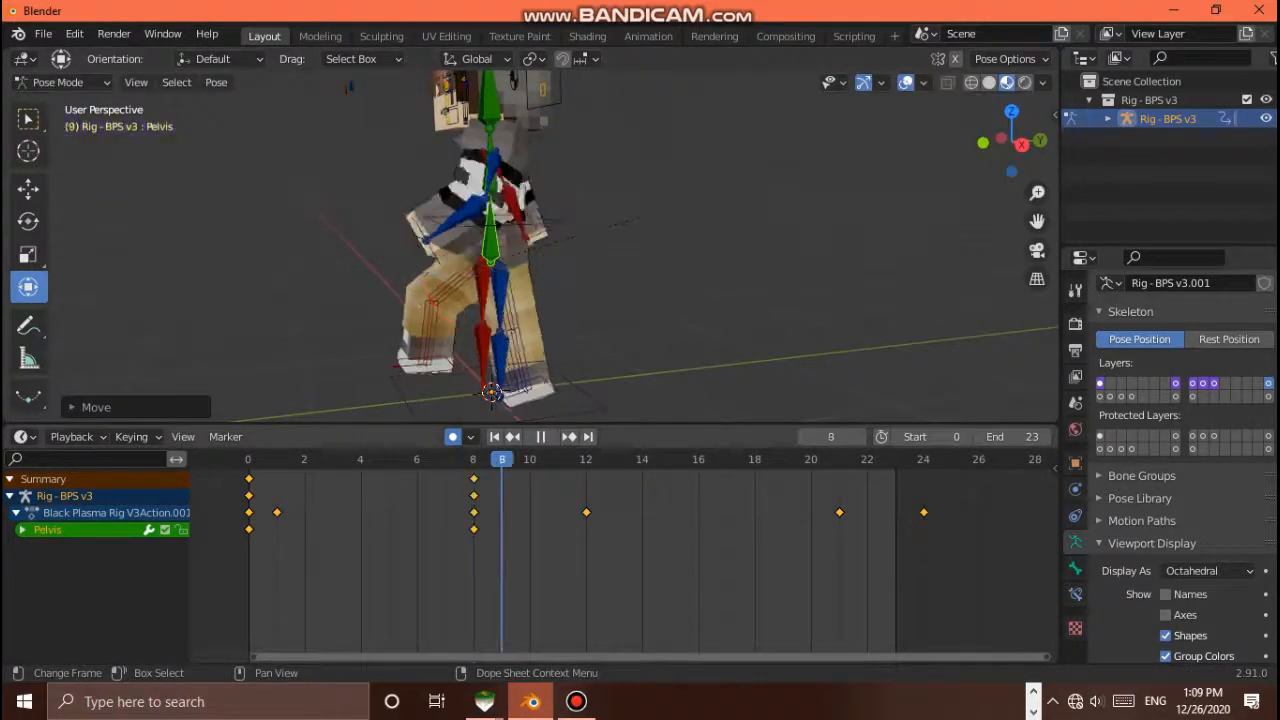
key(space)
scroll(530, 246, up, 3)
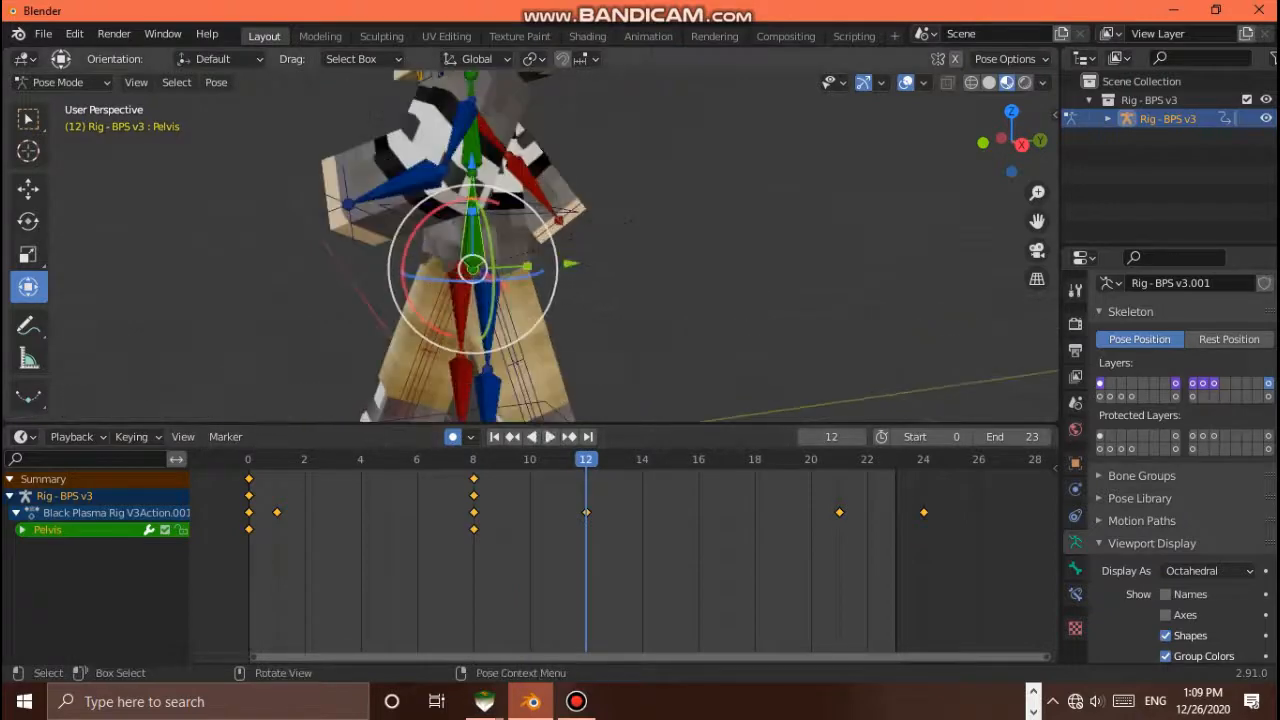
scroll(530, 246, down, 3)
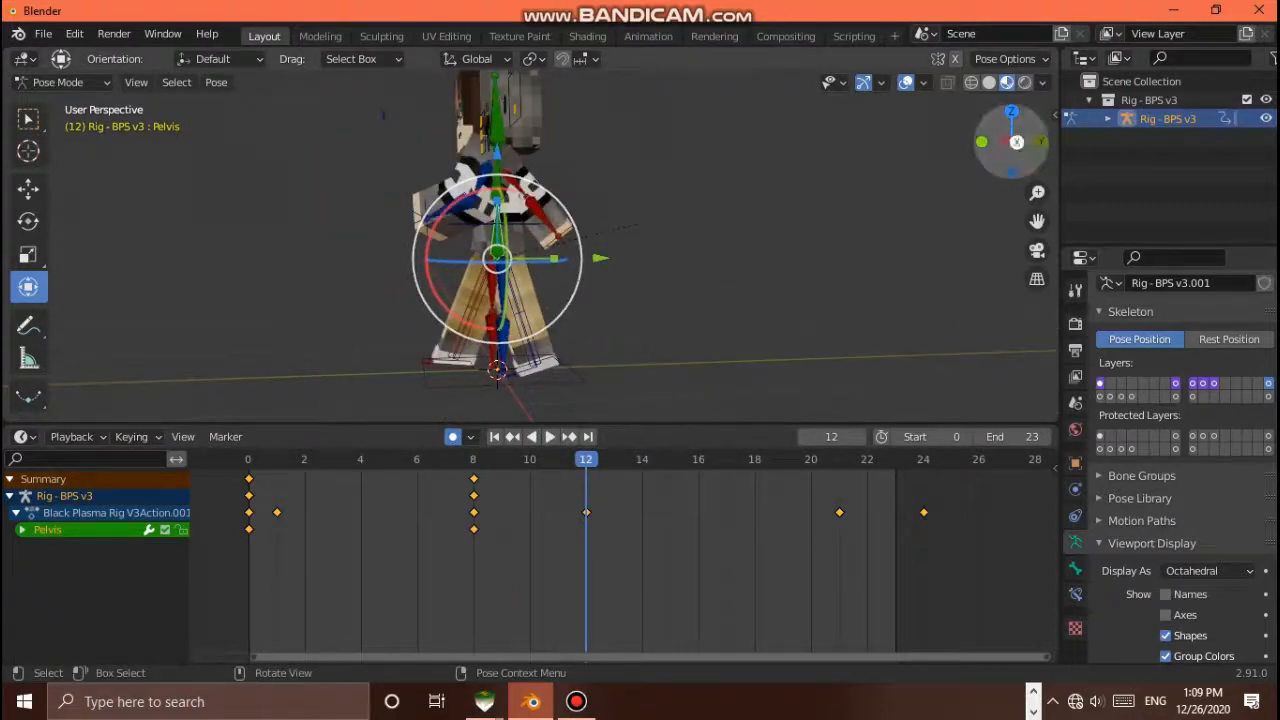
drag(1017, 143, 1040, 145)
key(g)
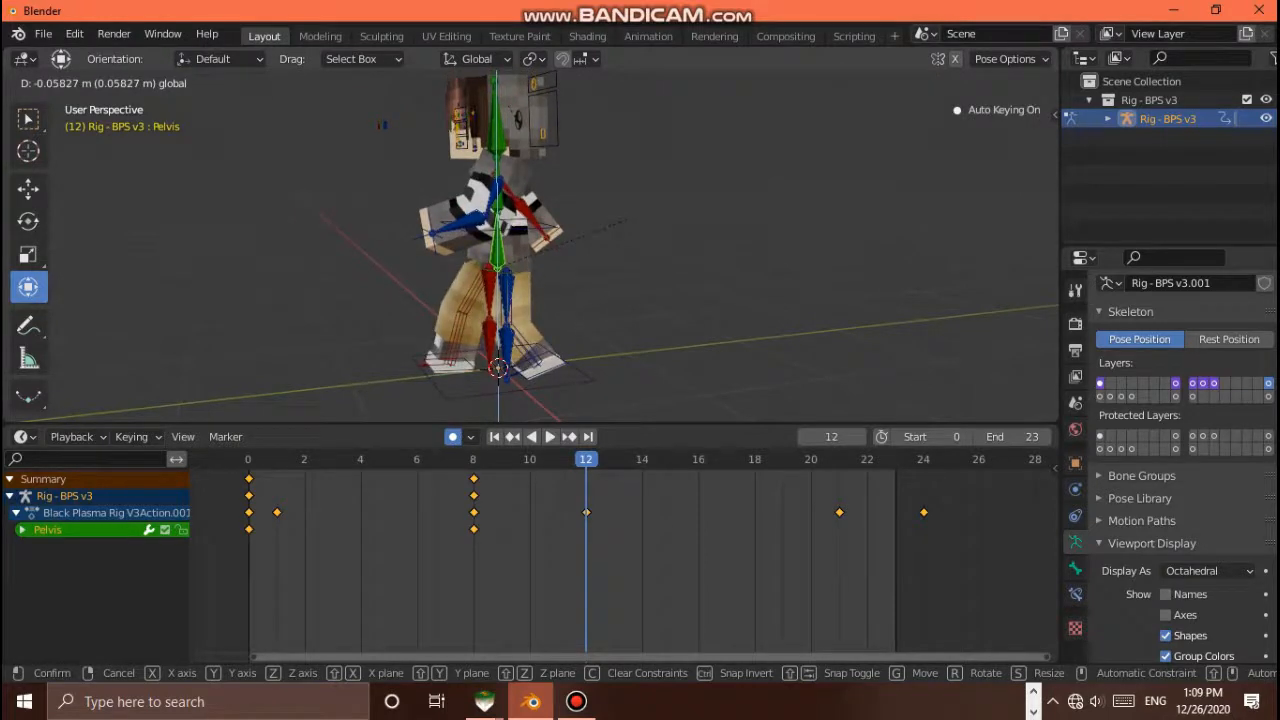
key(Return)
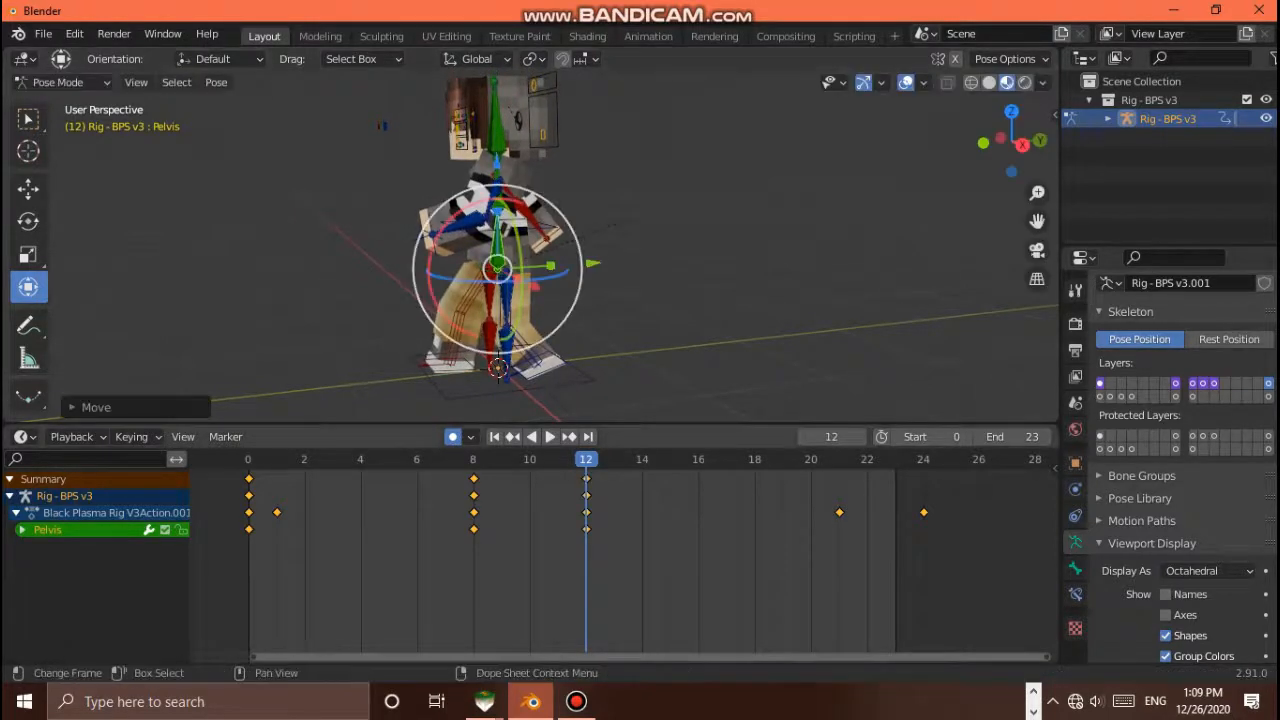
Copy the pelvis keyframe from frame 0 to frame 12 and play the cycle to check the vertical bounce
click(249, 478)
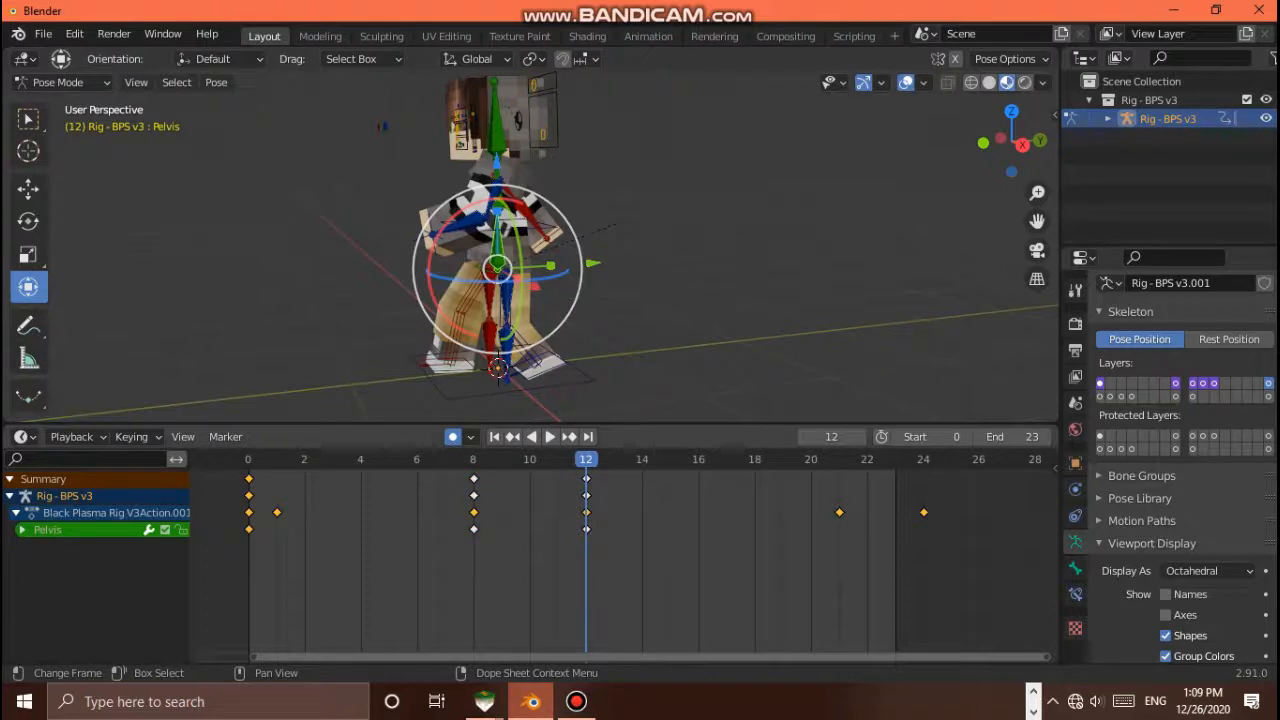
key(g)
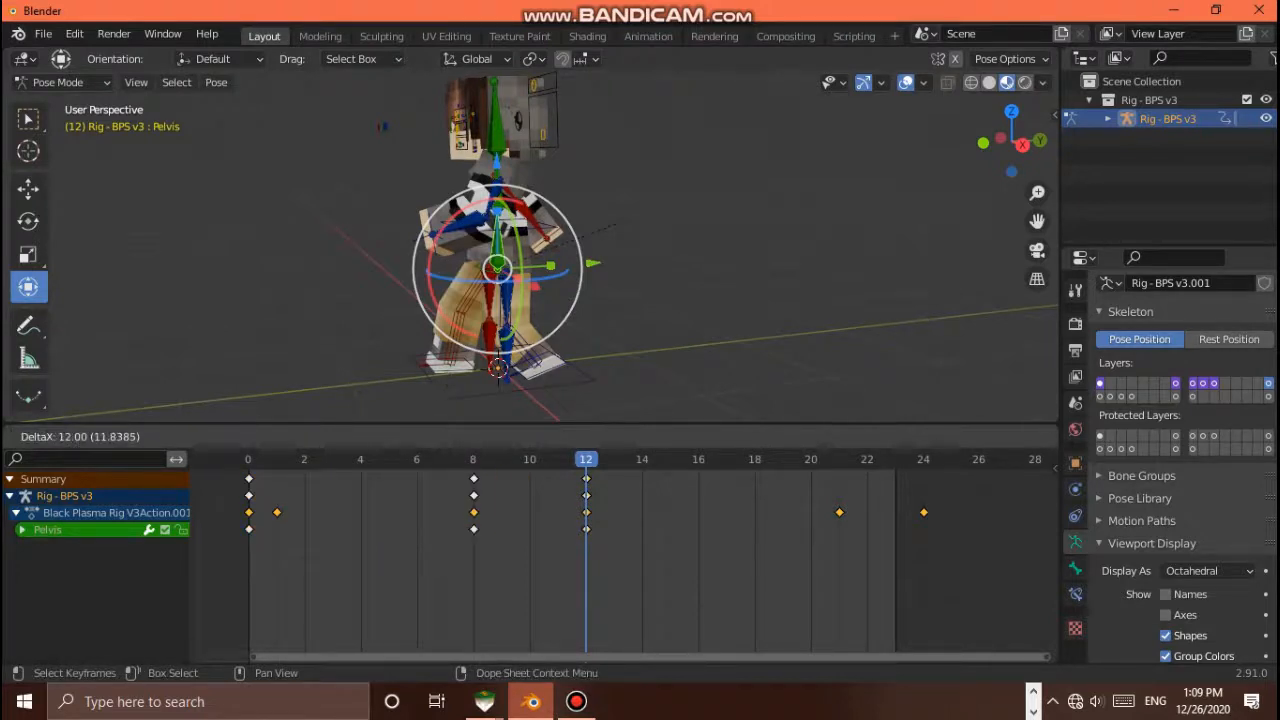
key(Return)
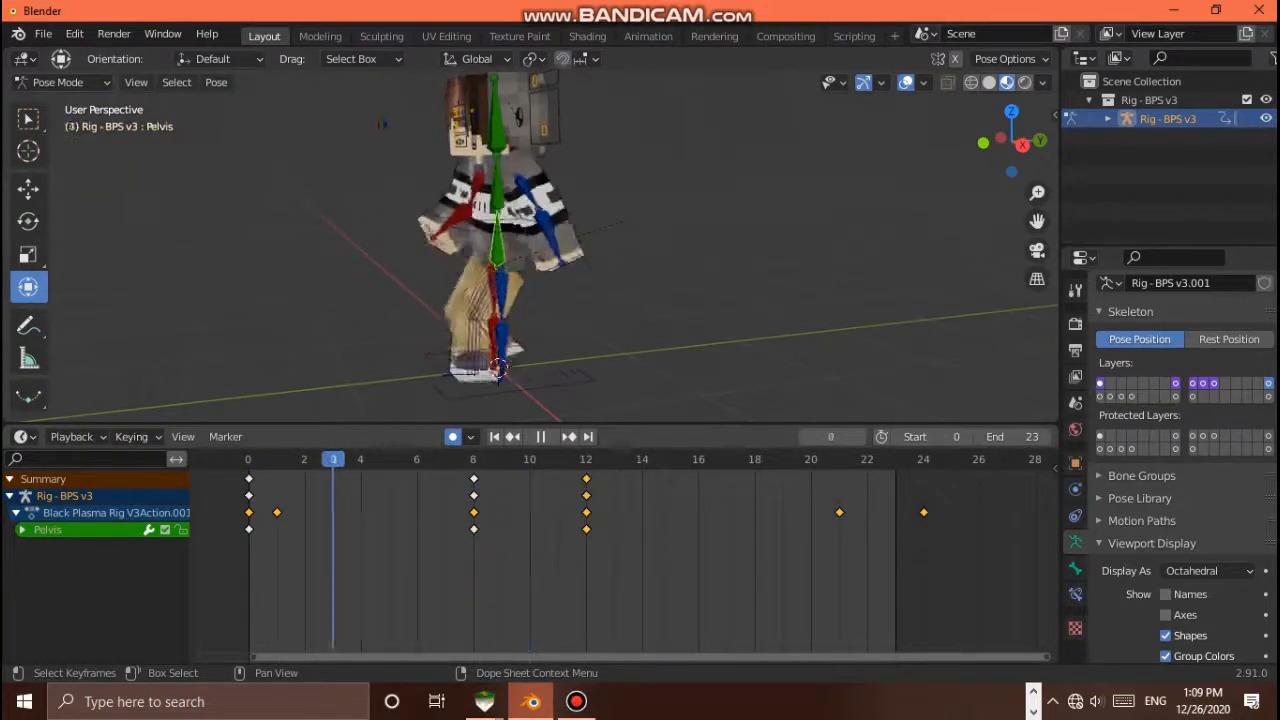
key(space)
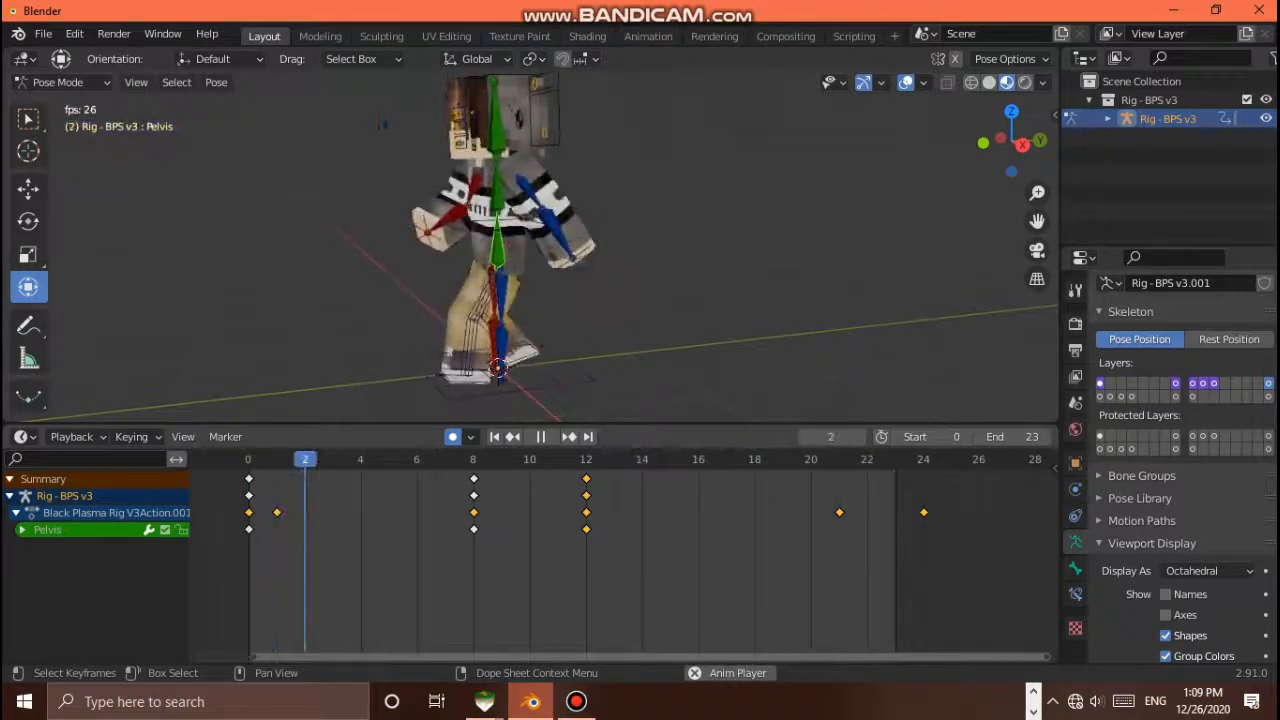
key(space)
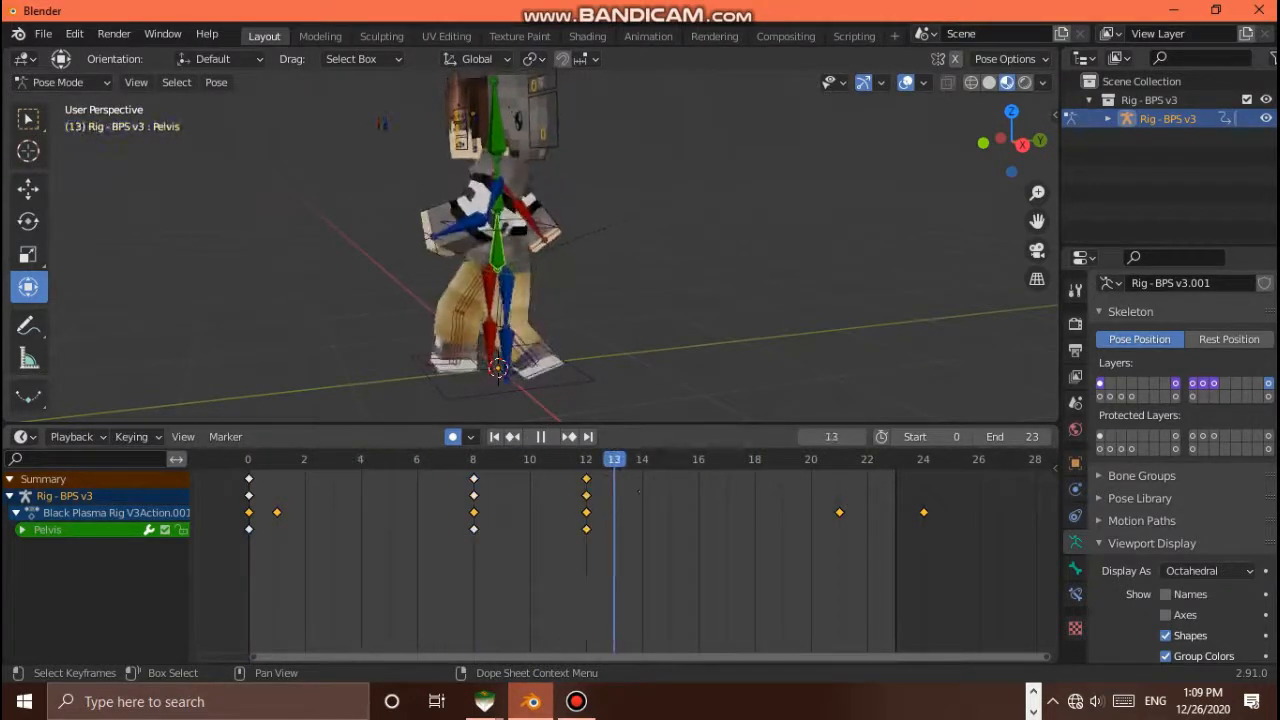
key(space)
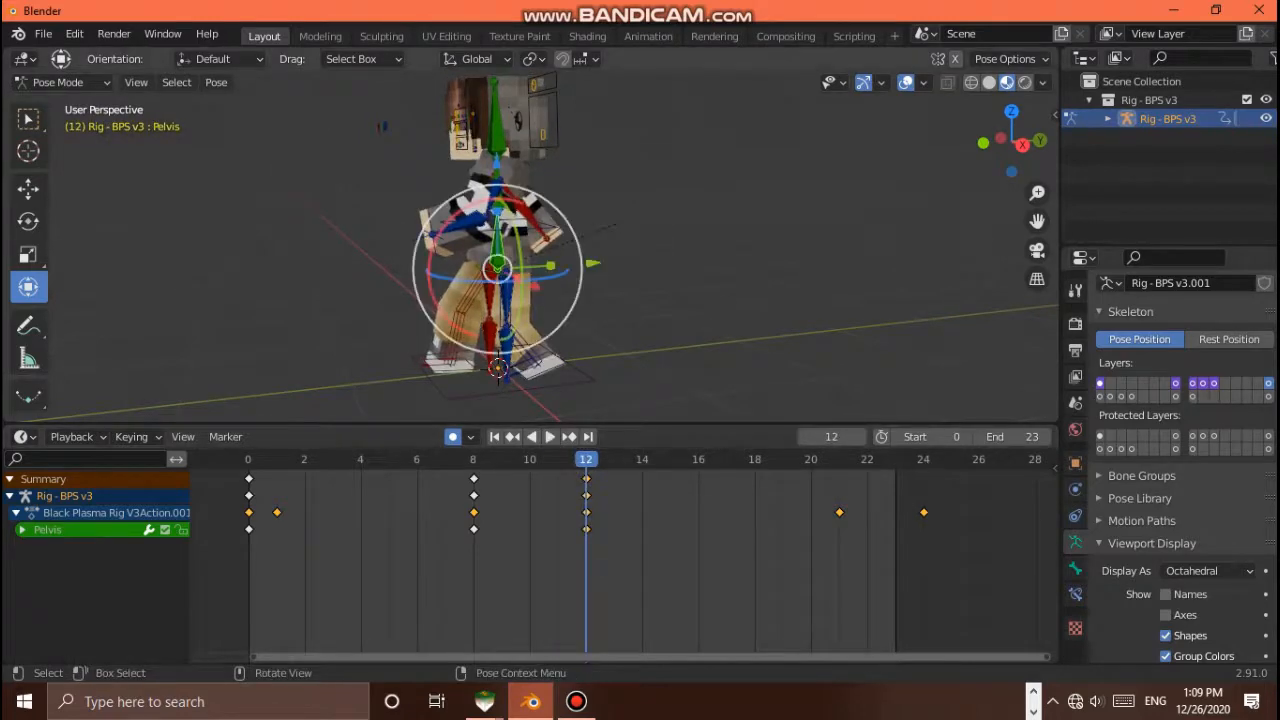
At frame 12, lower the pelvis slightly, about 0.005 m, and check the stride pose from the side
scroll(529, 245, up, 2)
drag(1011, 141, 1044, 166)
key(g)
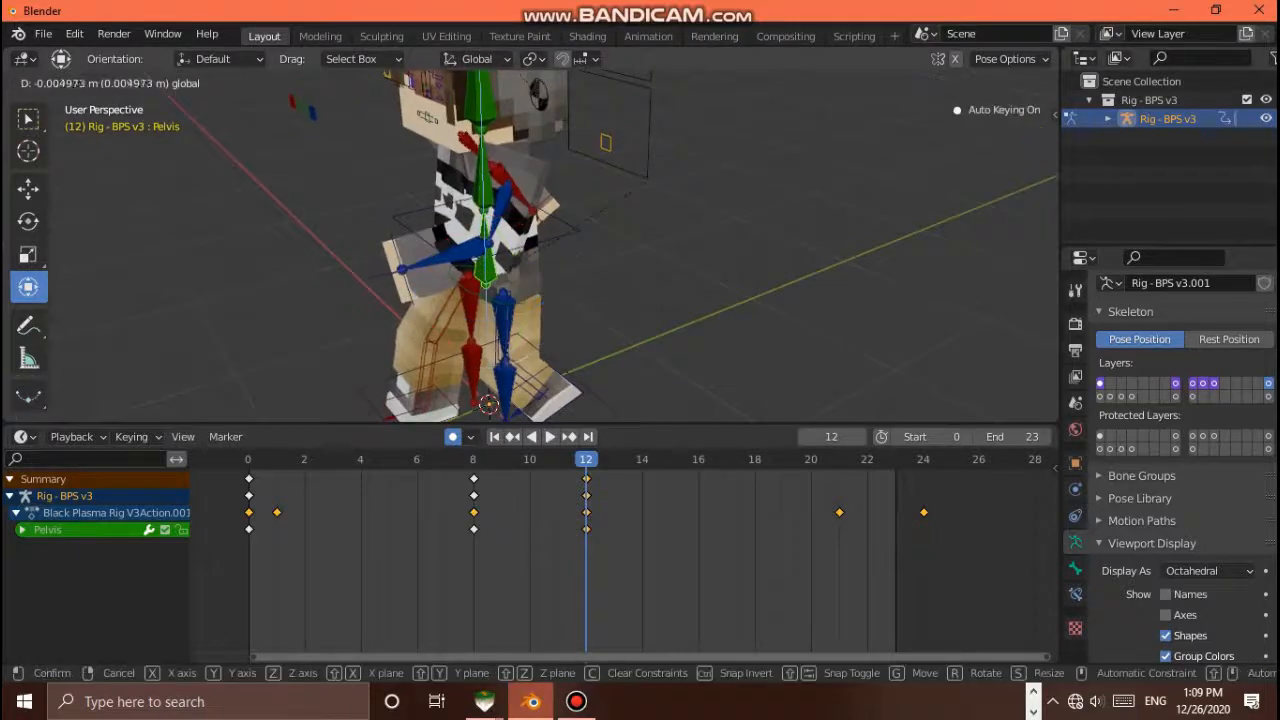
drag(485, 178, 485, 180)
drag(1014, 143, 962, 119)
scroll(530, 243, down, 2)
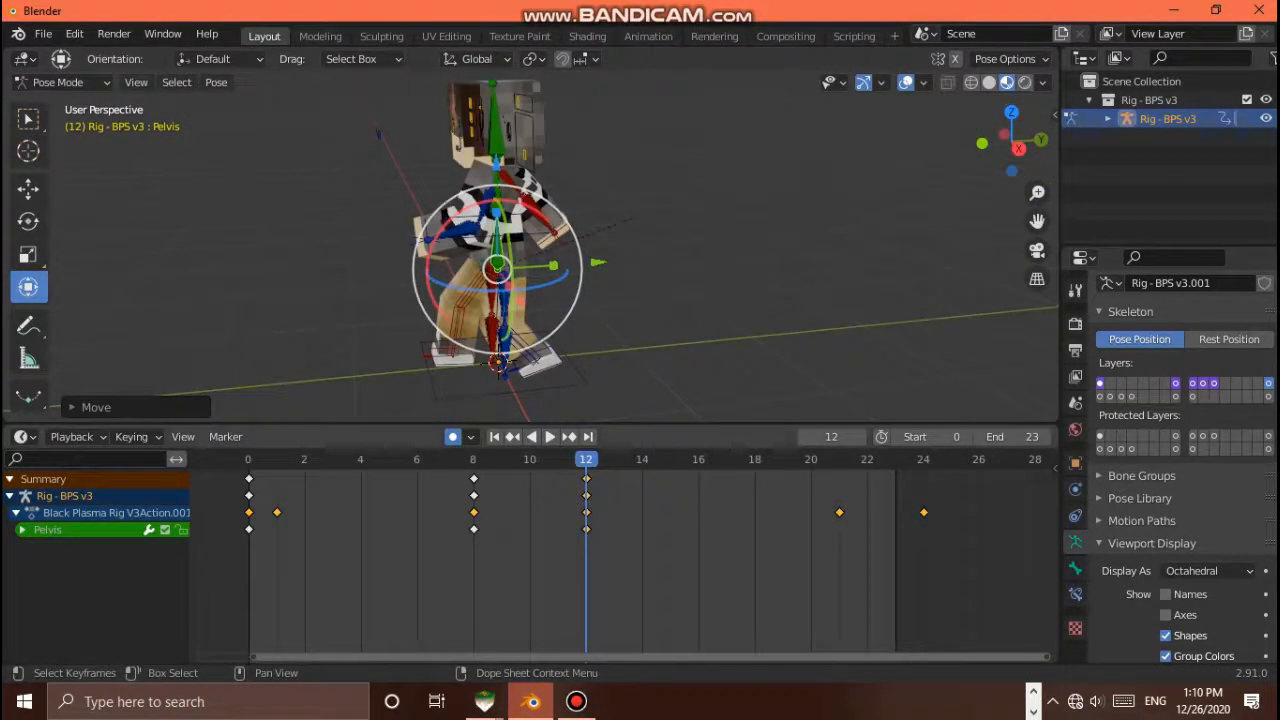
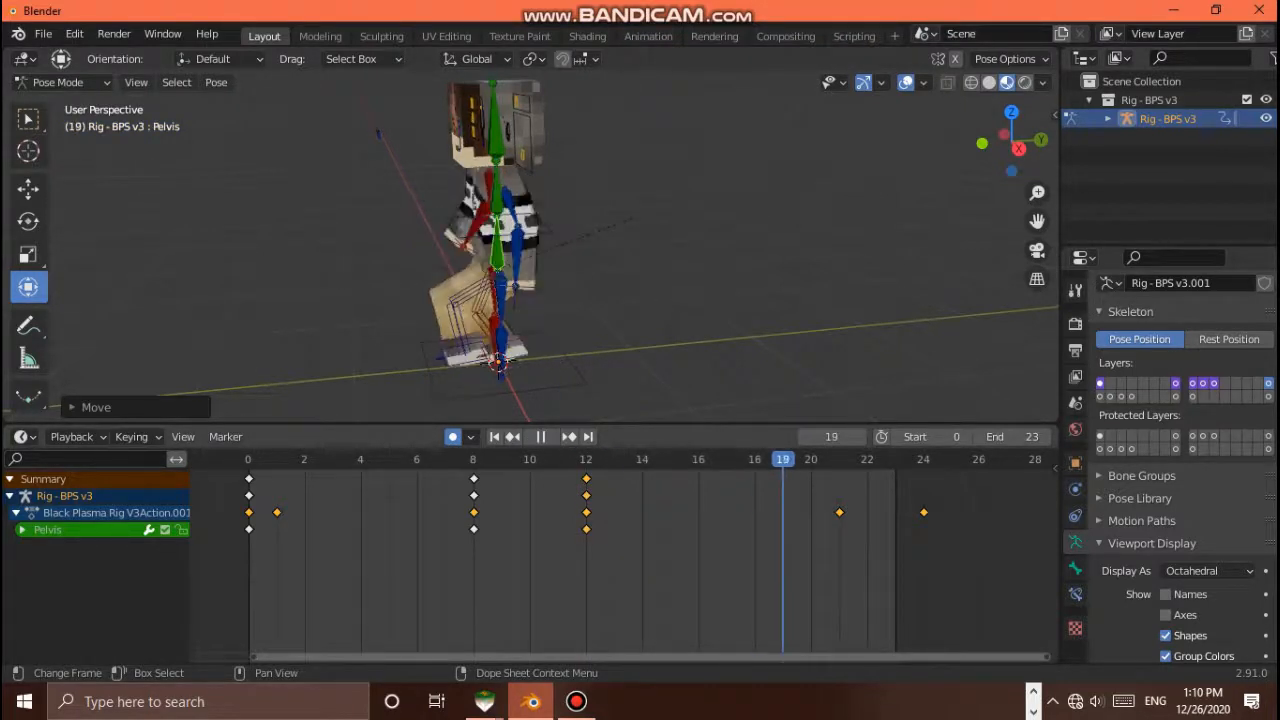
At frame 21, raise the pelvis slightly along the vertical axis and key it
key(space)
scroll(540, 245, up, 1)
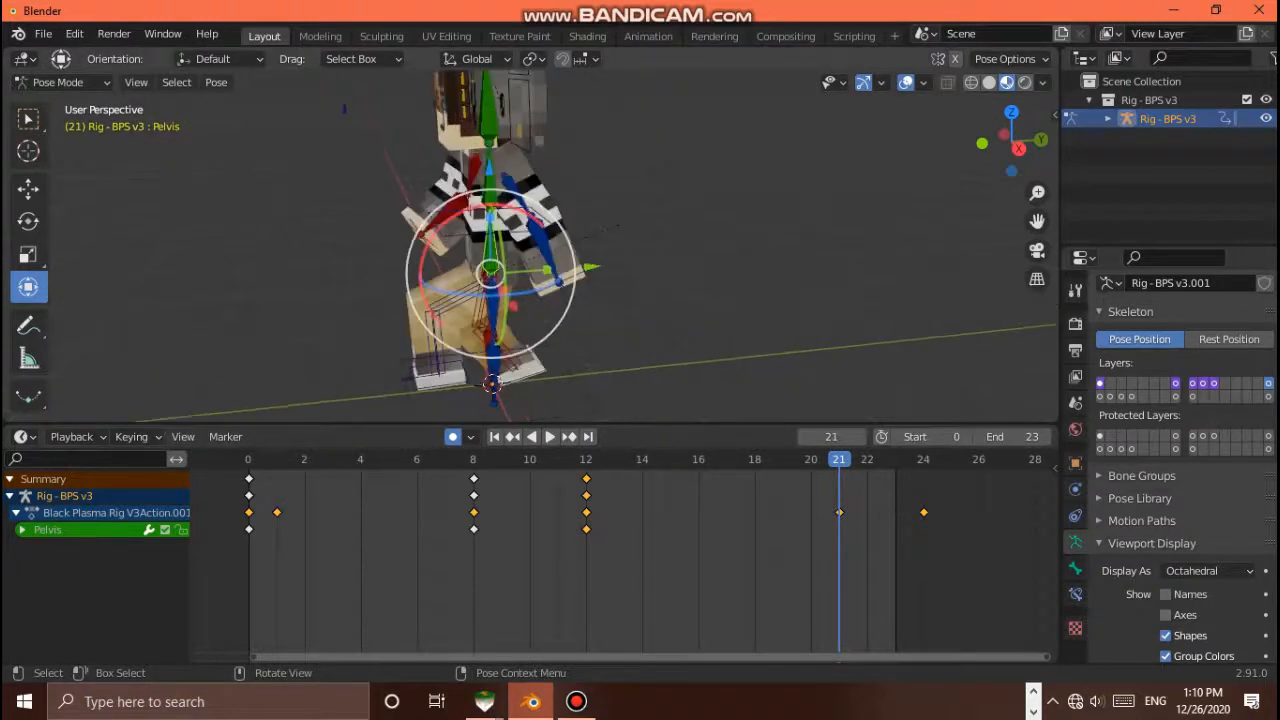
drag(488, 166, 488, 152)
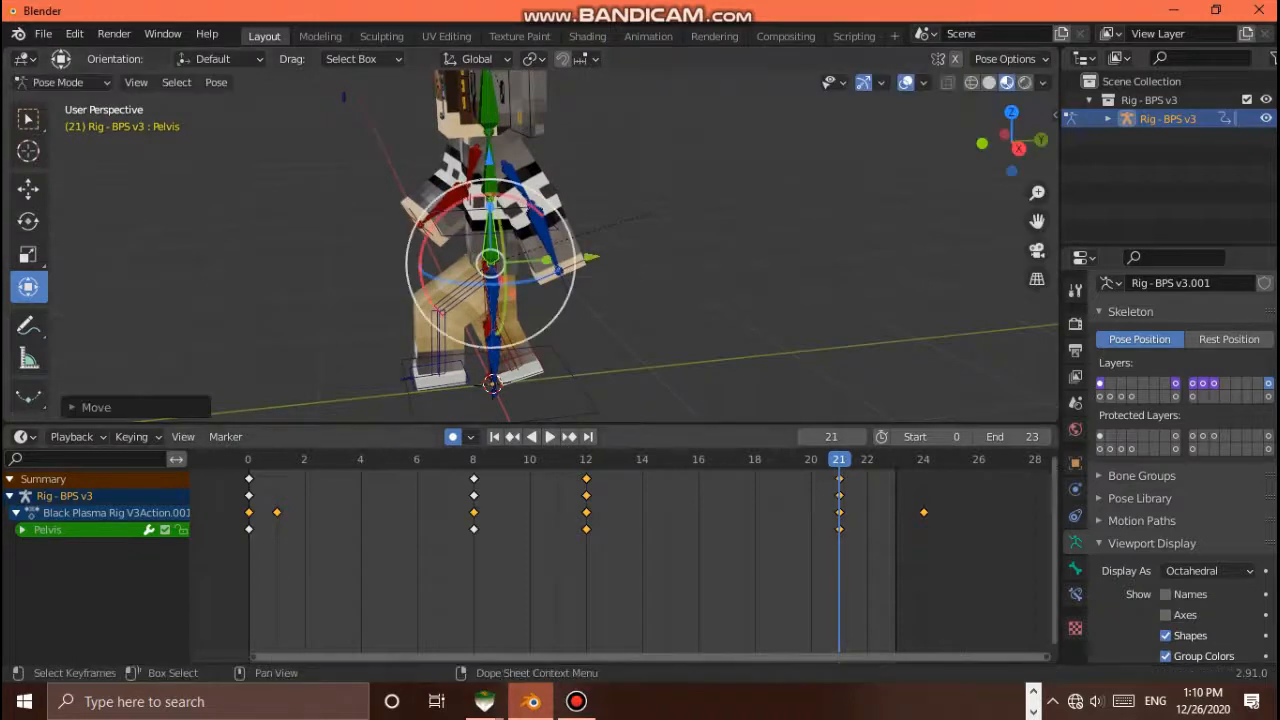
Duplicate the pelvis keyframe from frame 0 to frame 24 so the bounce loops
key(Right)
key(Right)
key(Right)
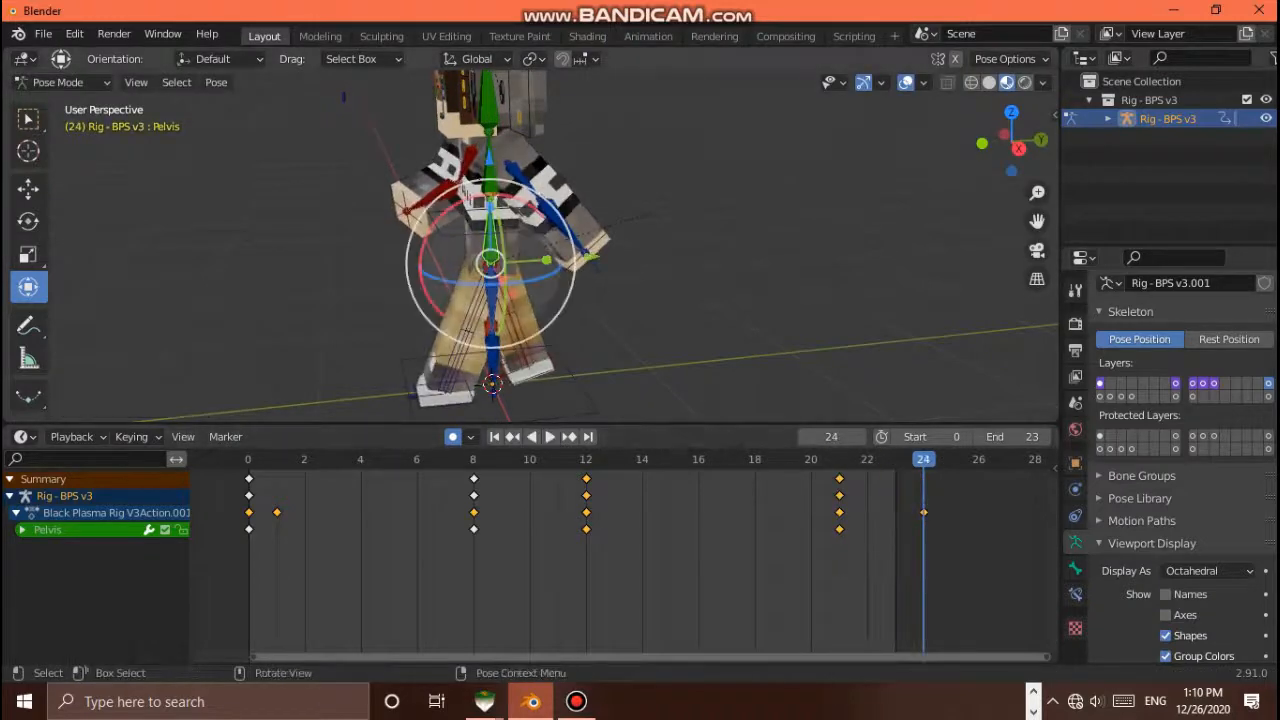
scroll(530, 247, up, 3)
drag(1017, 147, 1006, 140)
scroll(530, 247, down, 2)
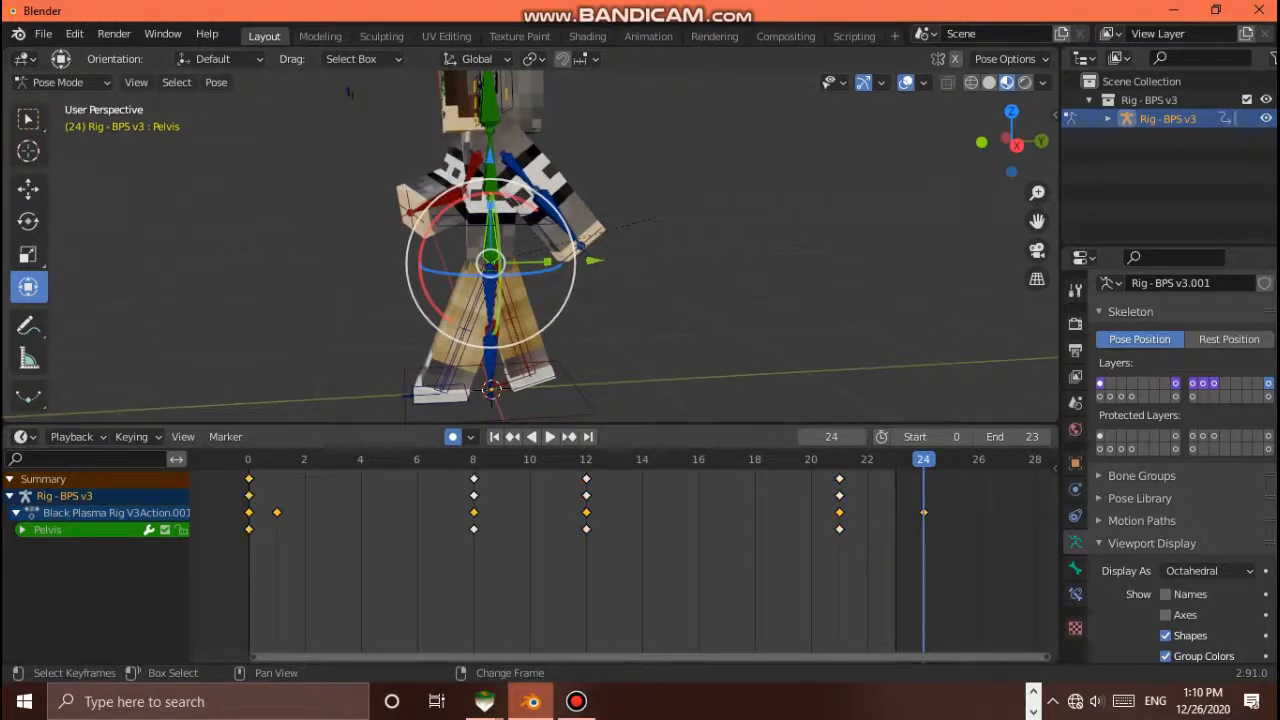
key(shift+d)
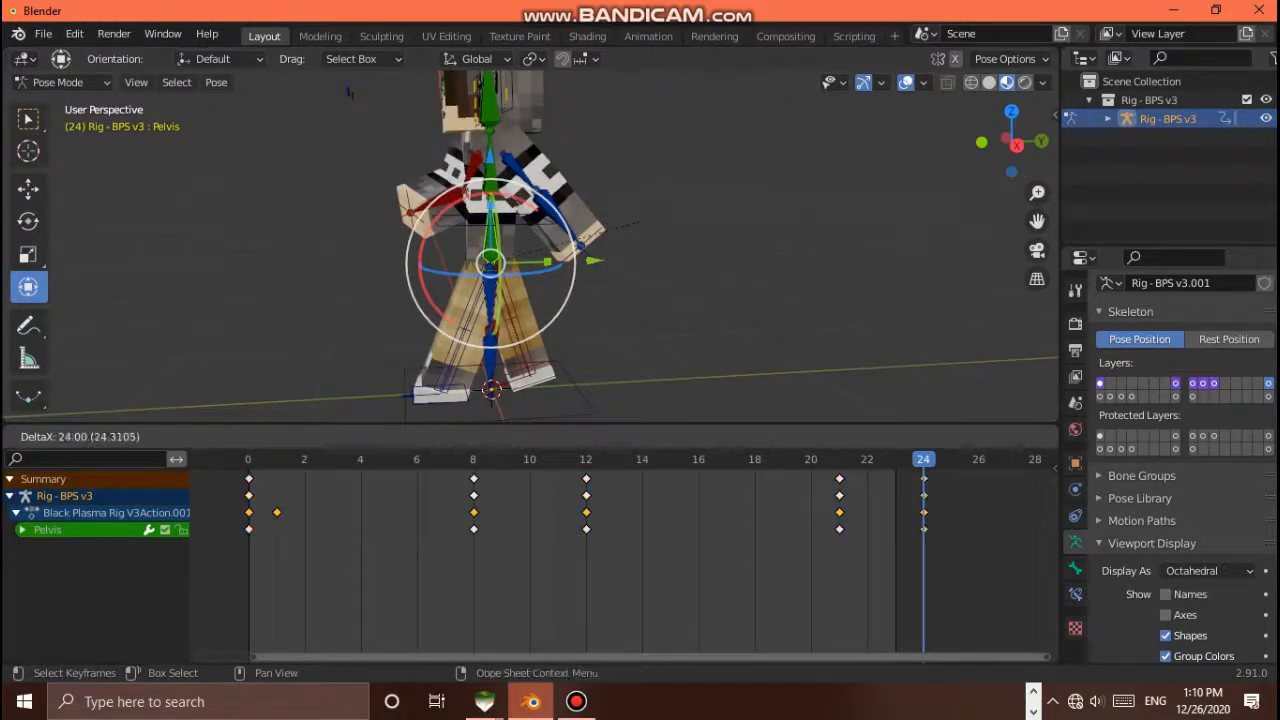
key(Return)
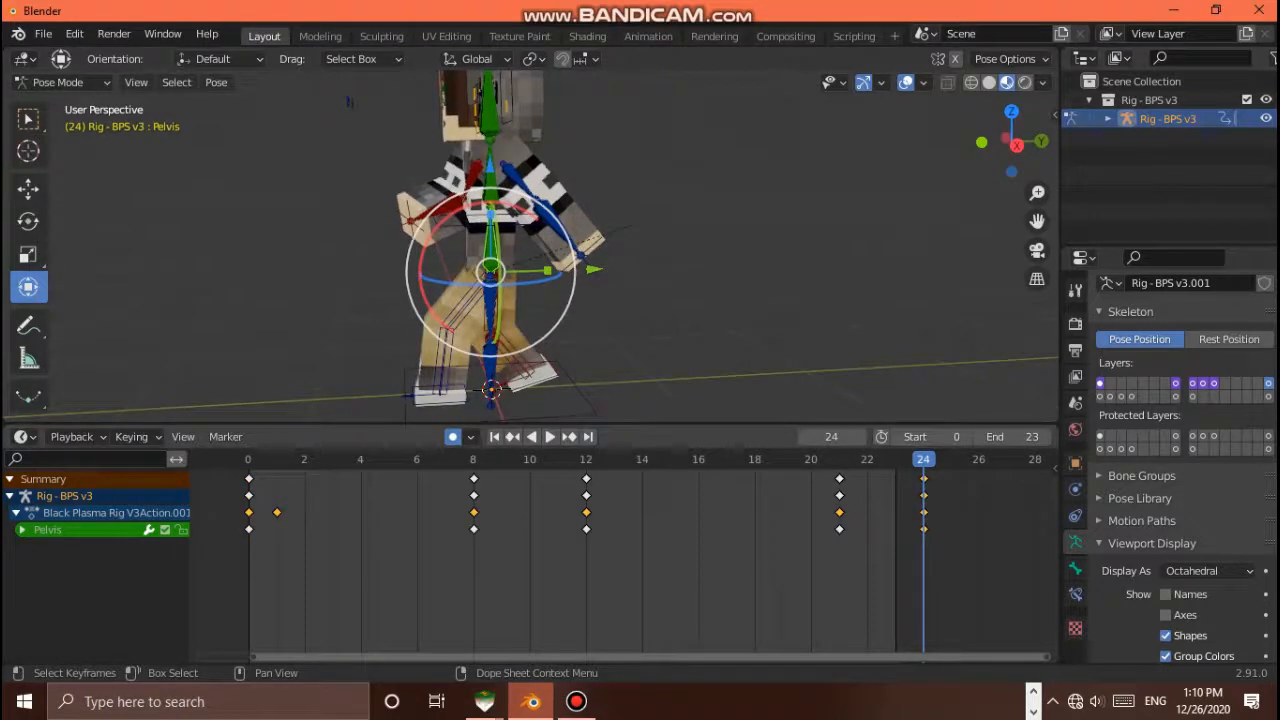
Play the walk cycle and examine the pelvis bounce from the front and the side
key(space)
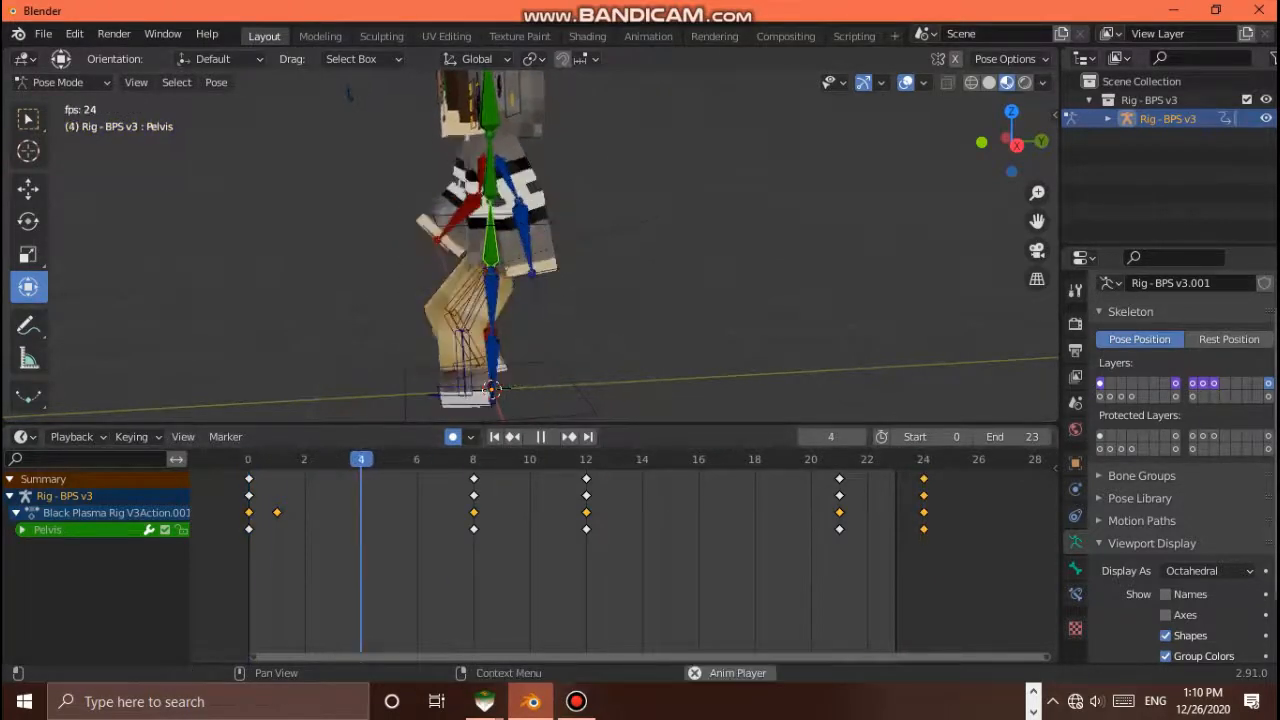
drag(1014, 141, 1168, 141)
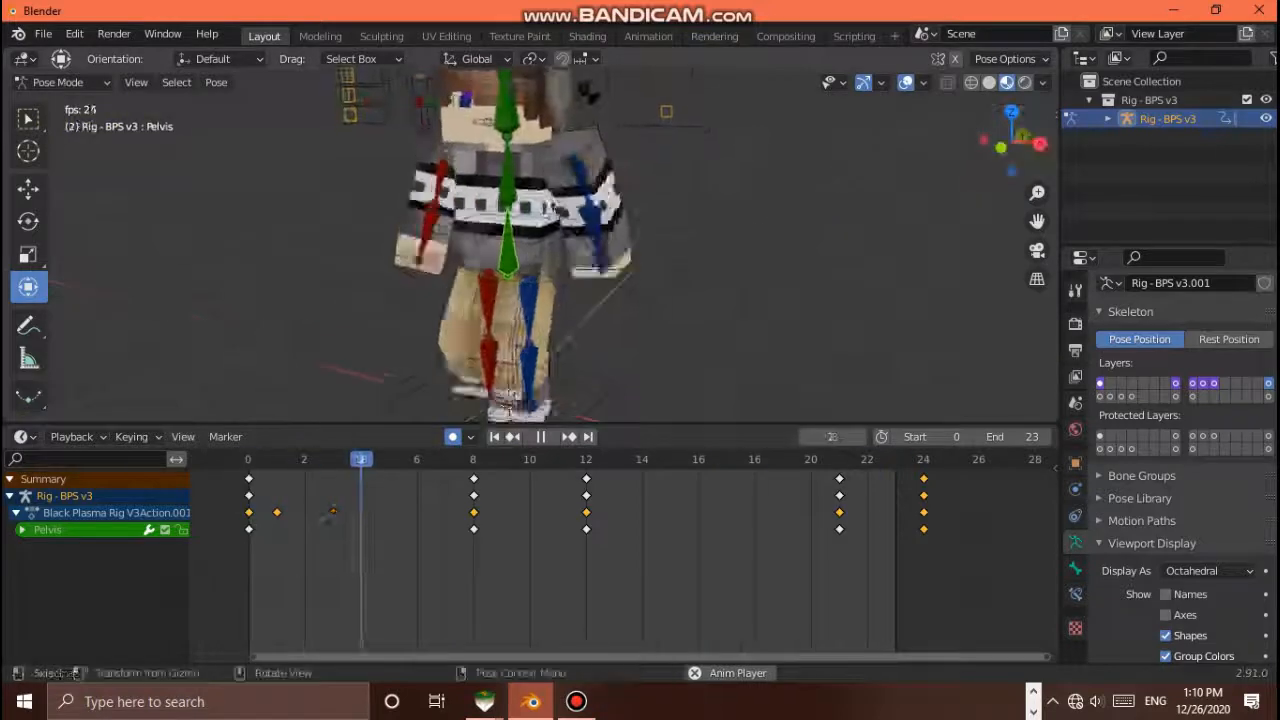
scroll(515, 250, down, 2)
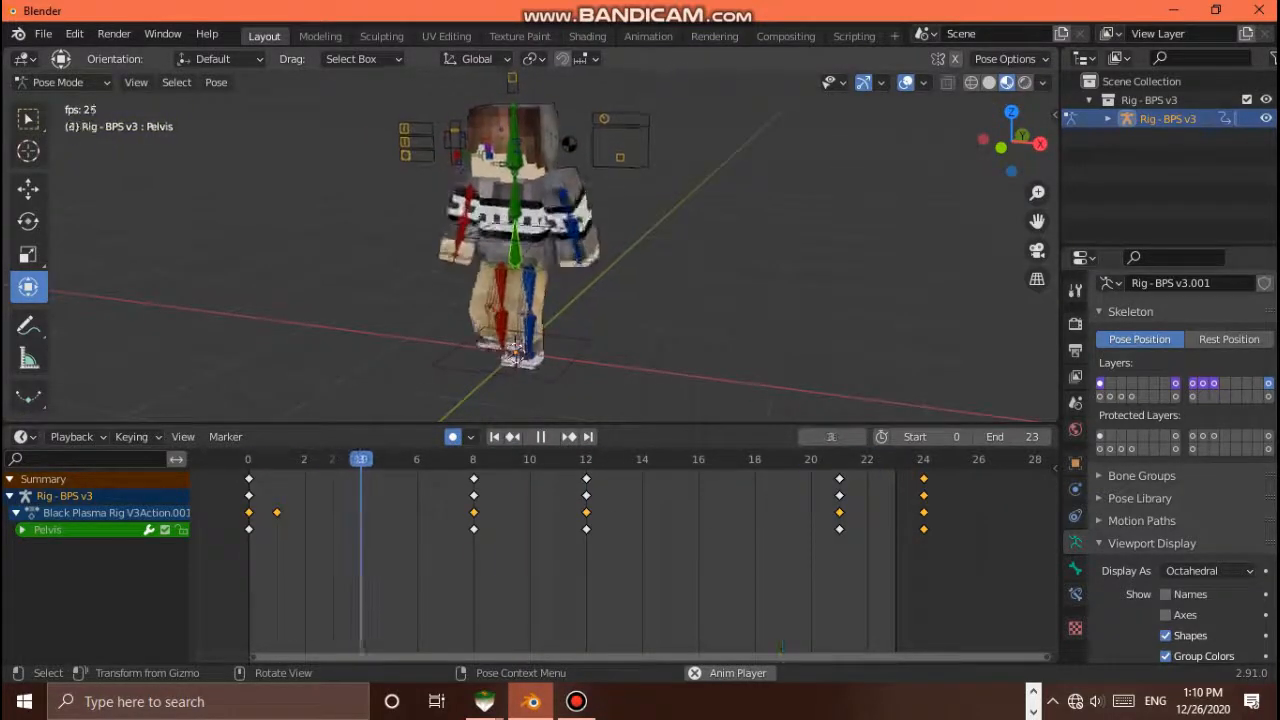
drag(1014, 141, 899, 141)
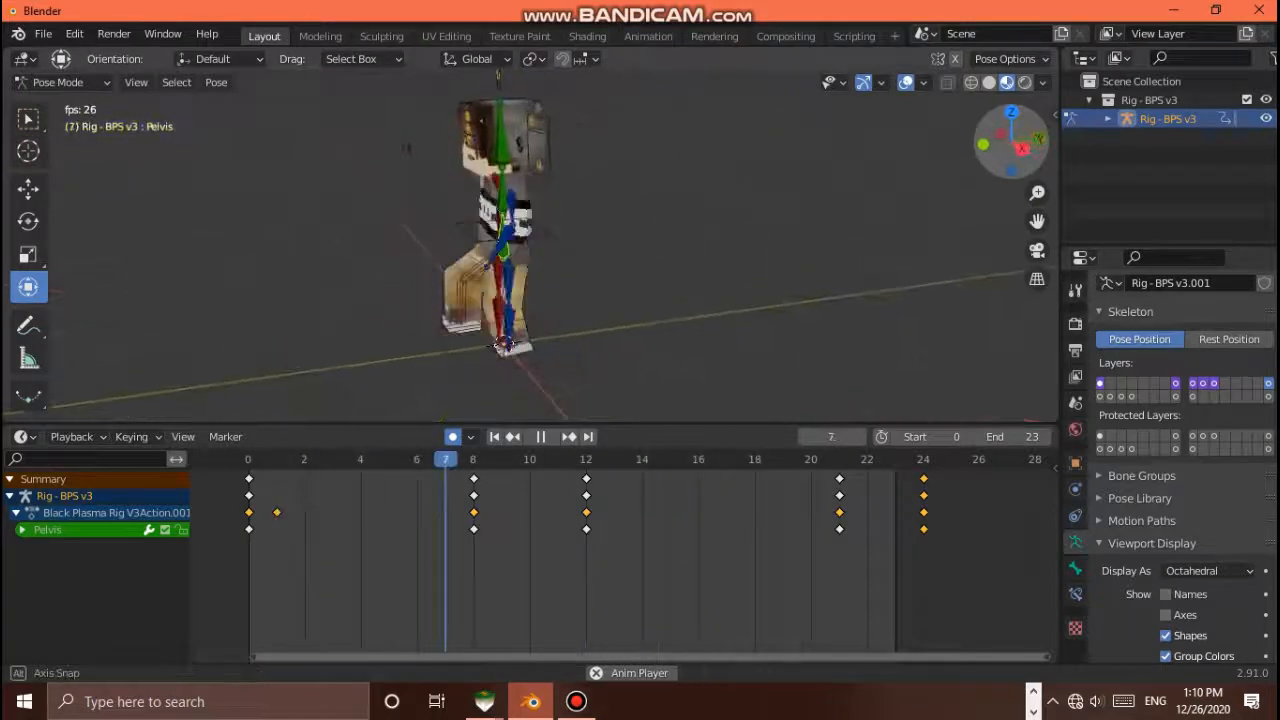
drag(1011, 141, 1068, 141)
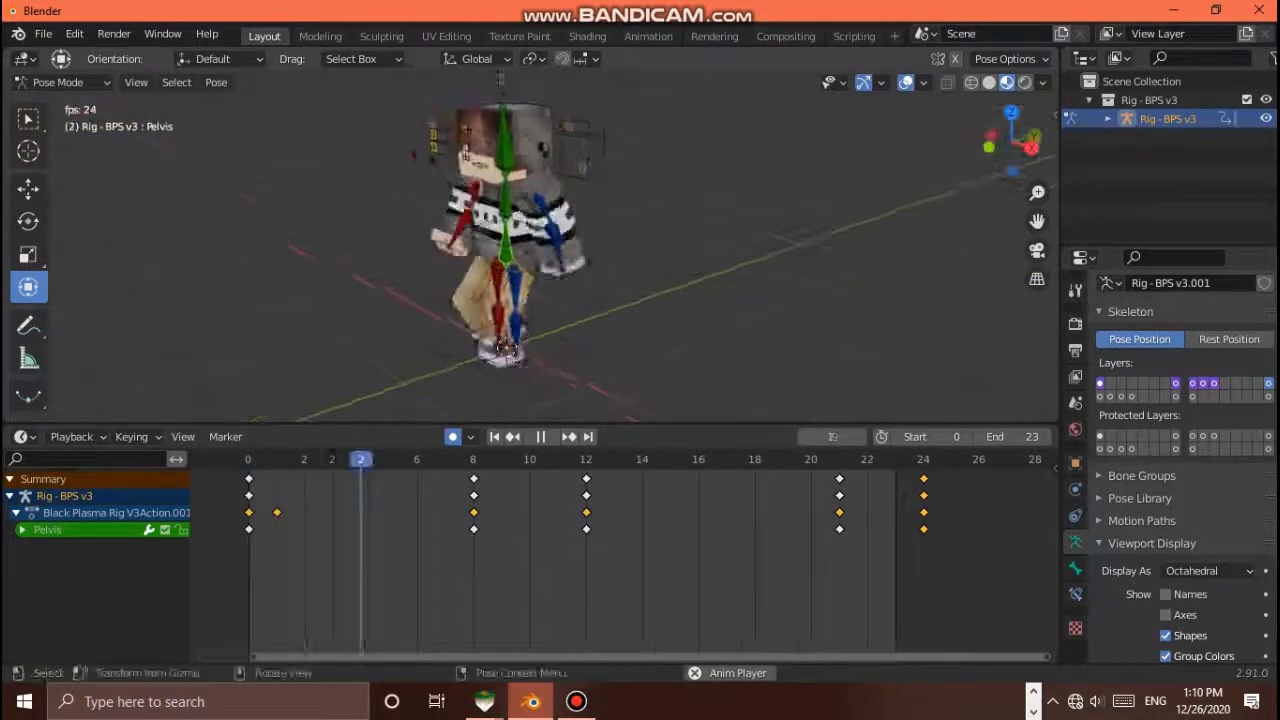
key(space)
Select the hips, replay the cycle from frame 0 and examine the whole body's motion from several angles and distances
scroll(530, 245, up, 2)
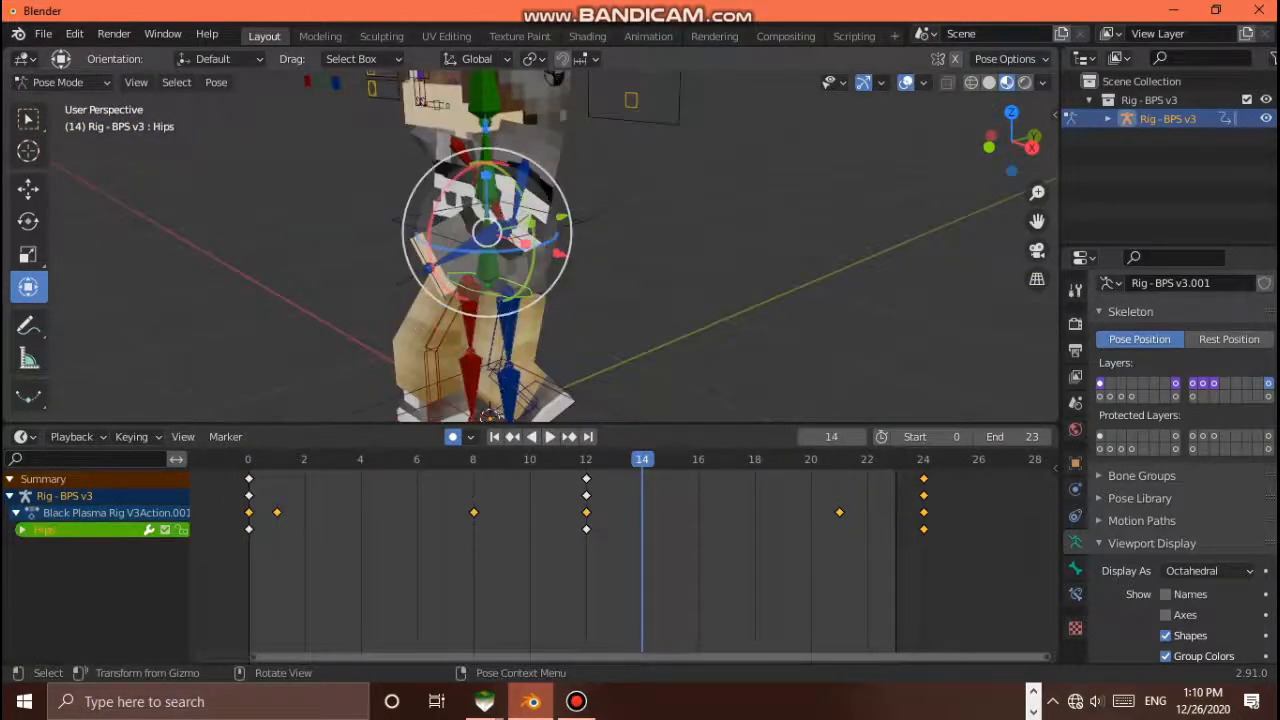
drag(642, 459, 249, 459)
scroll(530, 245, down, 4)
drag(1011, 141, 1090, 141)
key(space)
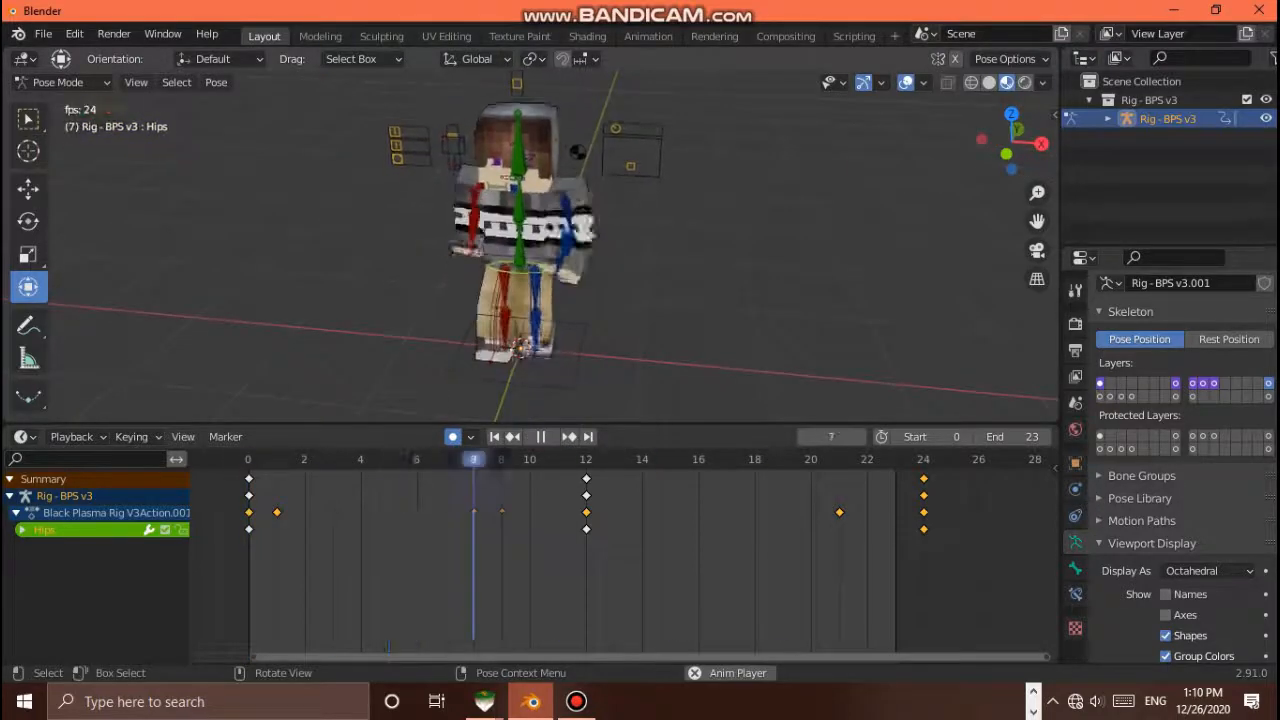
scroll(530, 245, down, 2)
scroll(530, 245, up, 4)
drag(1011, 141, 941, 131)
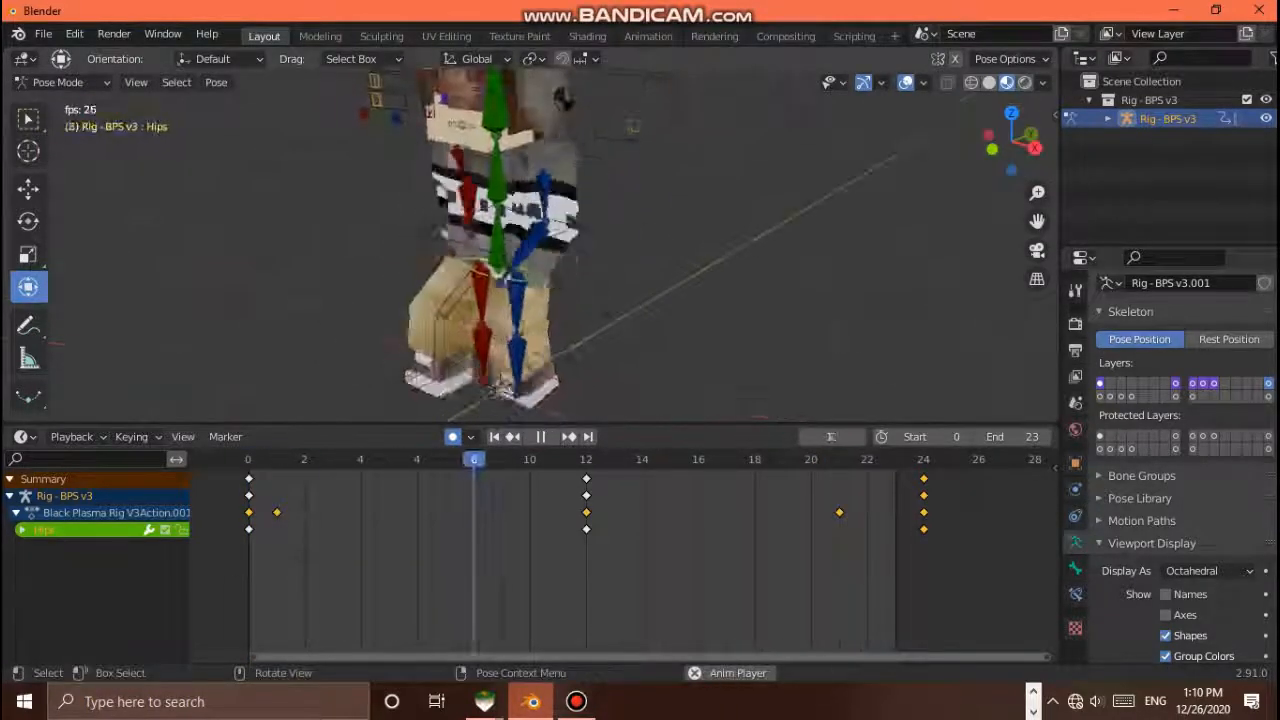
scroll(530, 245, down, 3)
key(space)
scroll(530, 245, up, 1)
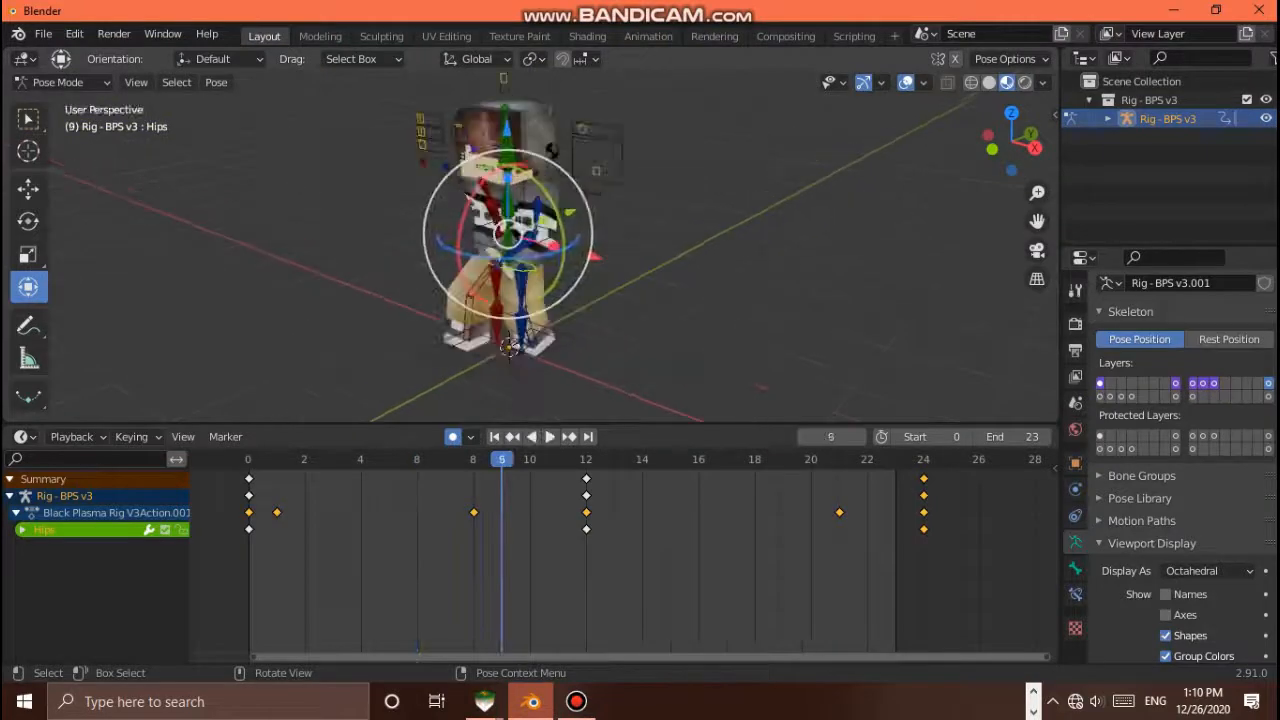
scroll(530, 245, up, 2)
scroll(530, 245, down, 3)
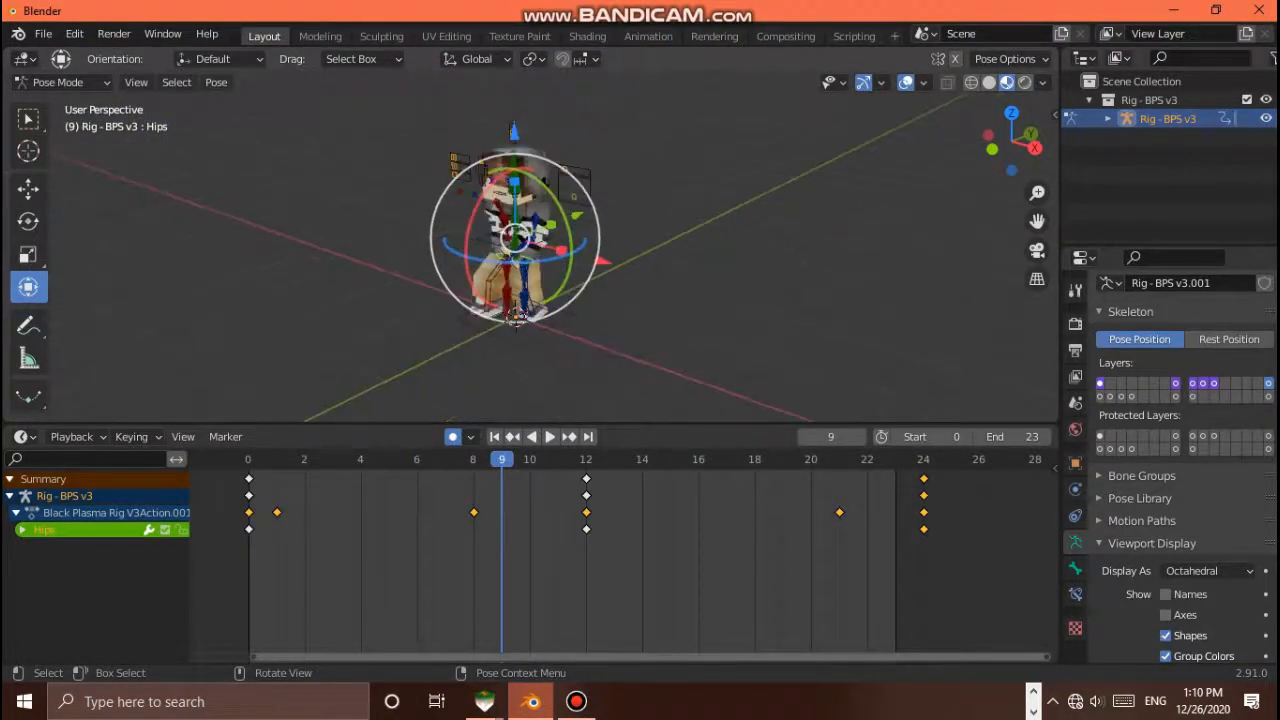
scroll(530, 250, down, 3)
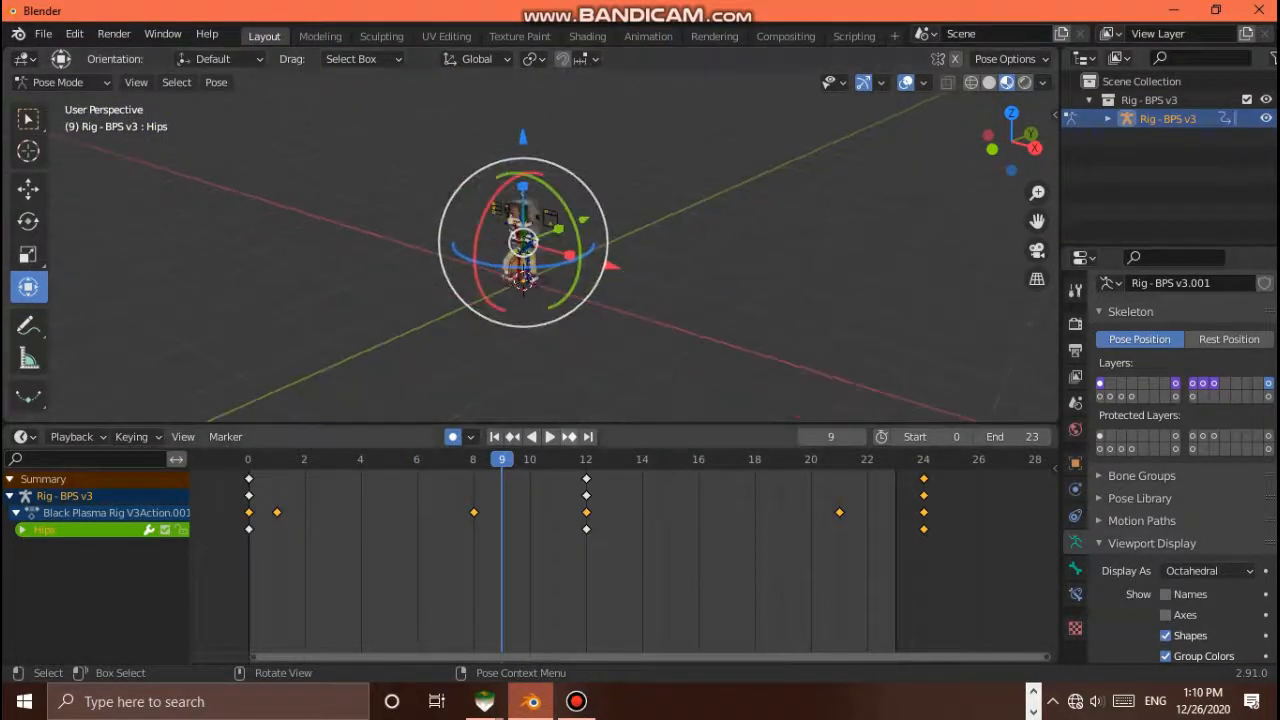
scroll(530, 250, up, 3)
Select the right leg IK control at frame 8 and change the timeline area to the Dope Sheet editor
drag(501, 459, 473, 459)
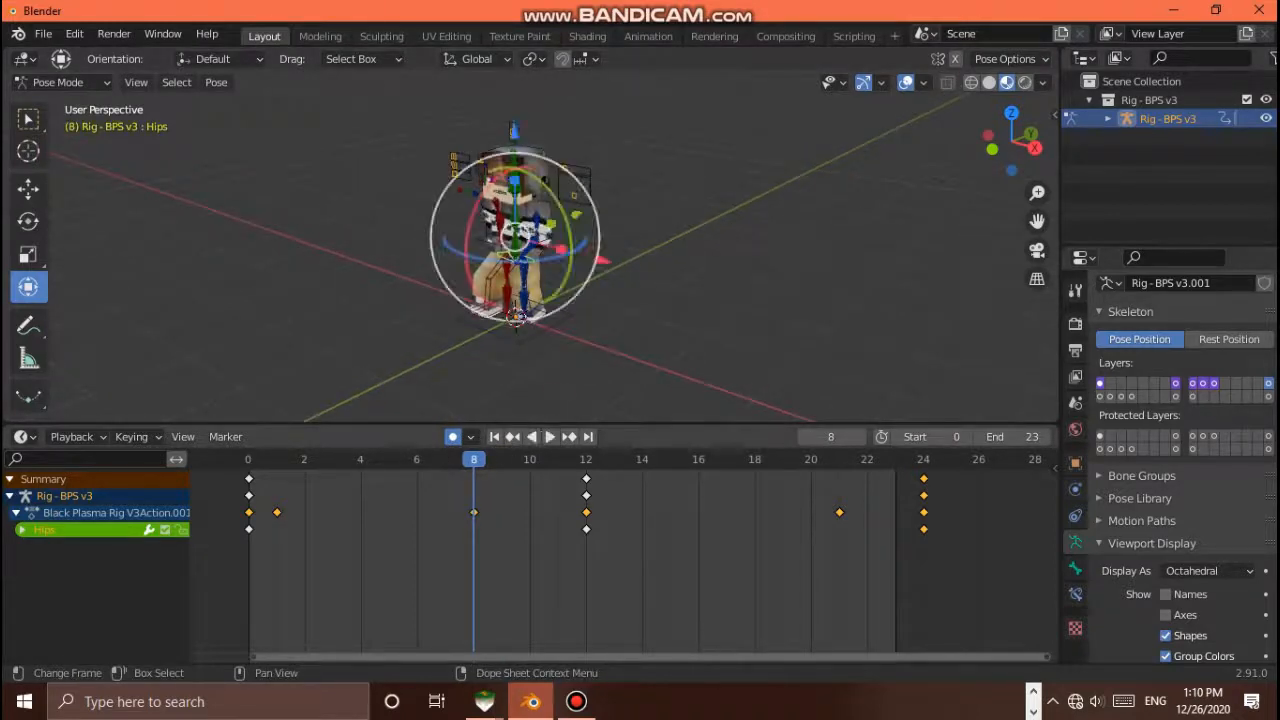
scroll(530, 250, up, 3)
click(453, 356)
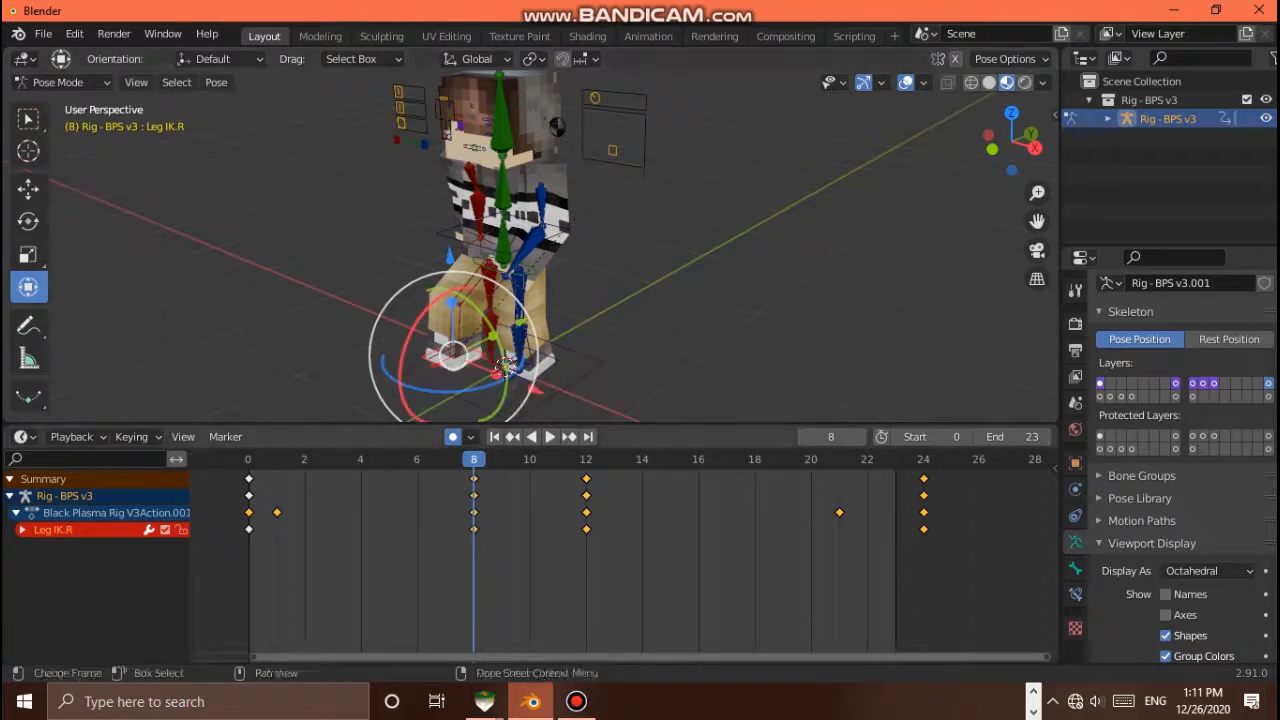
click(22, 437)
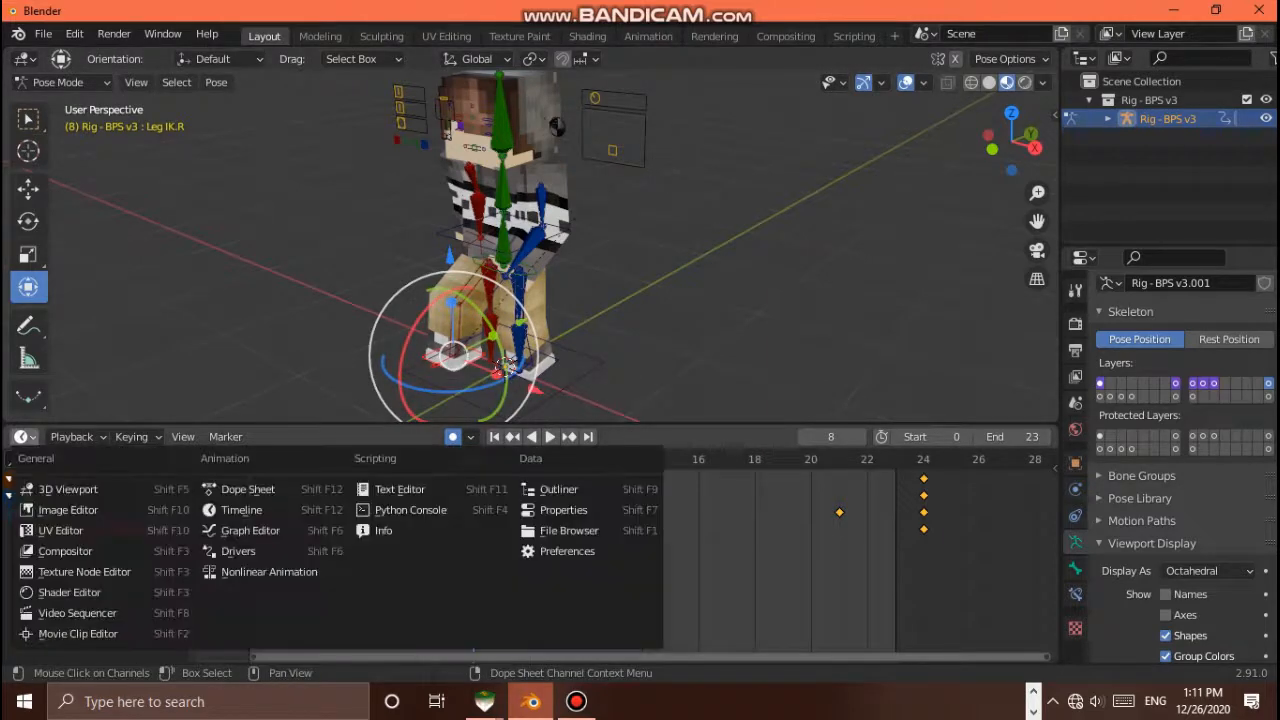
click(22, 437)
click(22, 437)
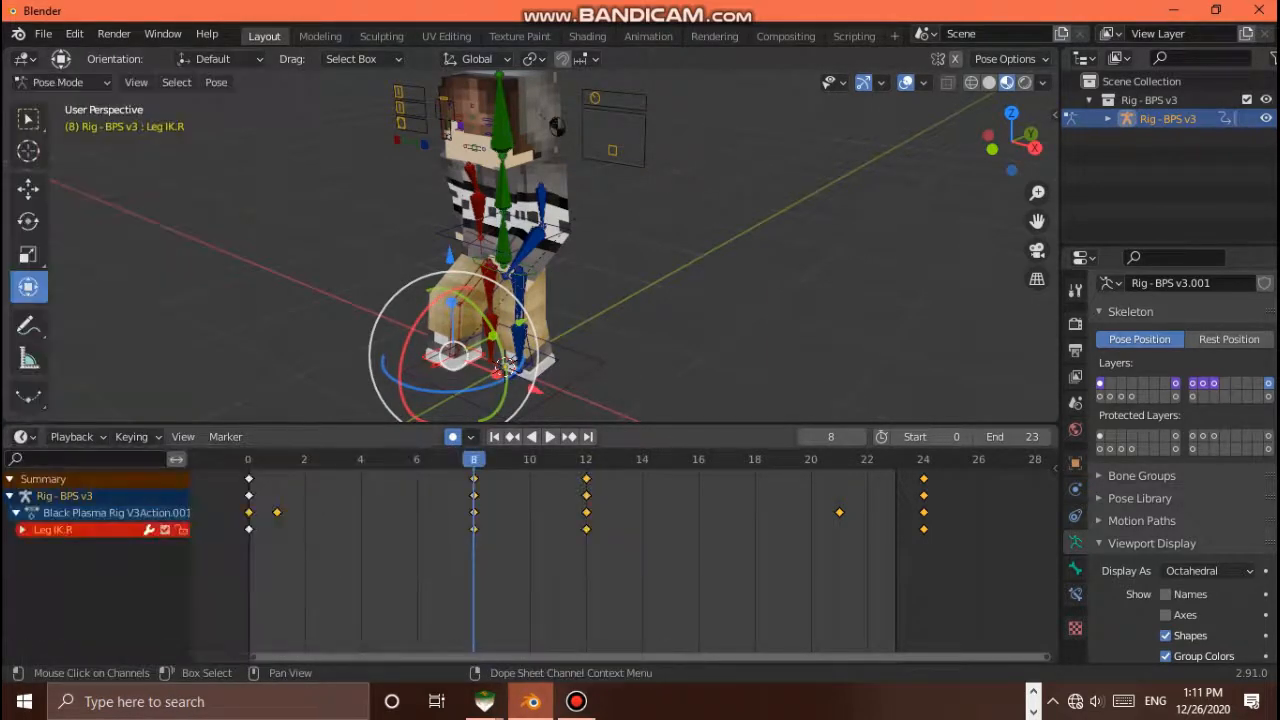
click(74, 437)
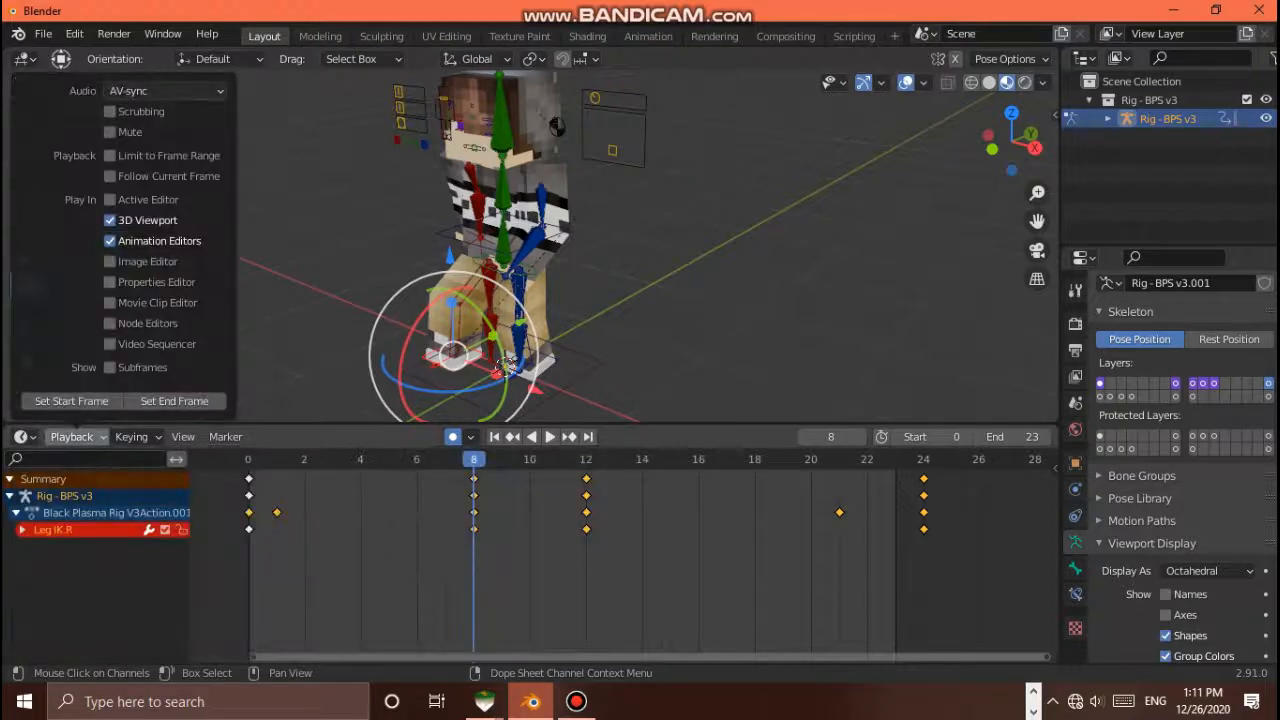
click(22, 437)
click(250, 489)
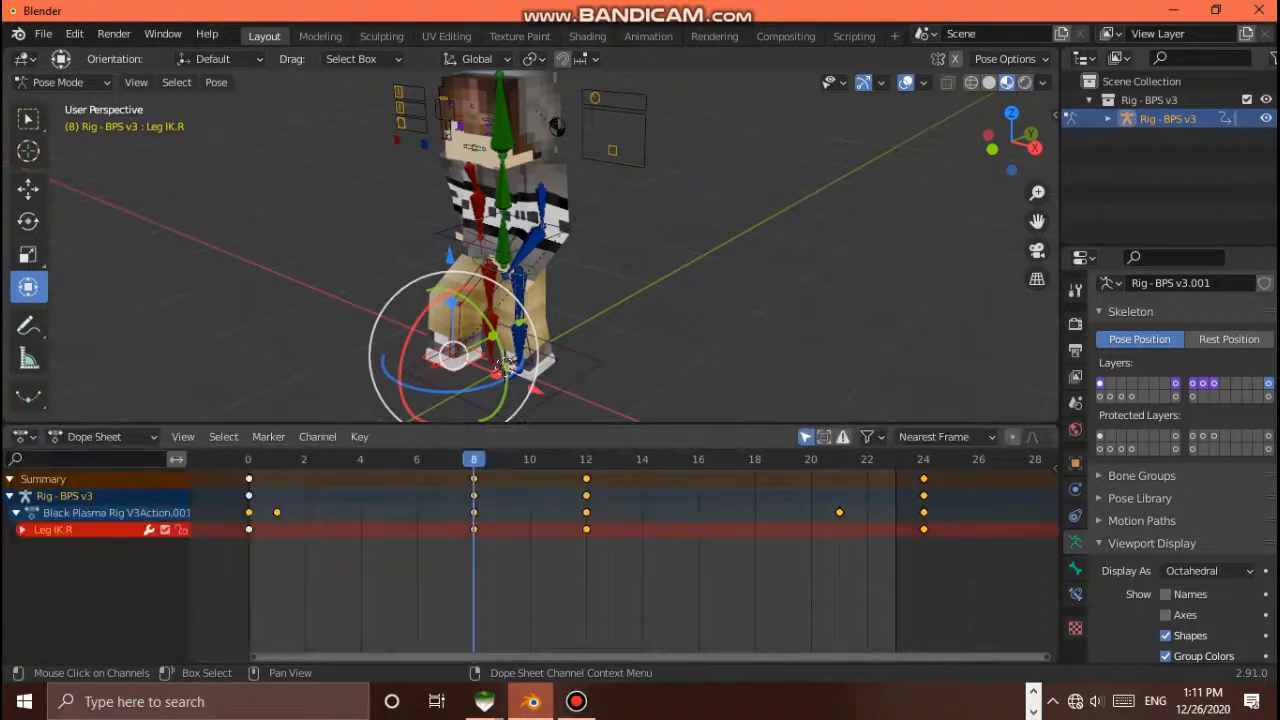
Select both leg IK controls and set the interpolation of their keyframes to Linear
key(alt+a)
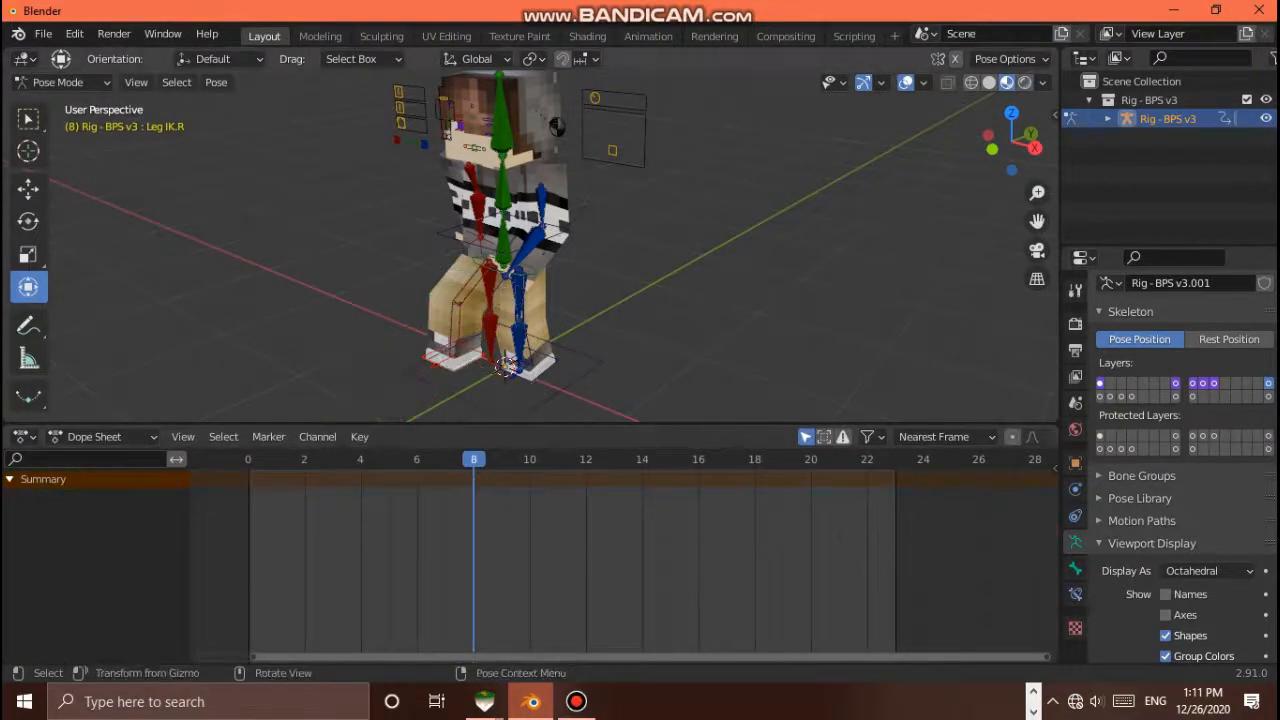
click(507, 366)
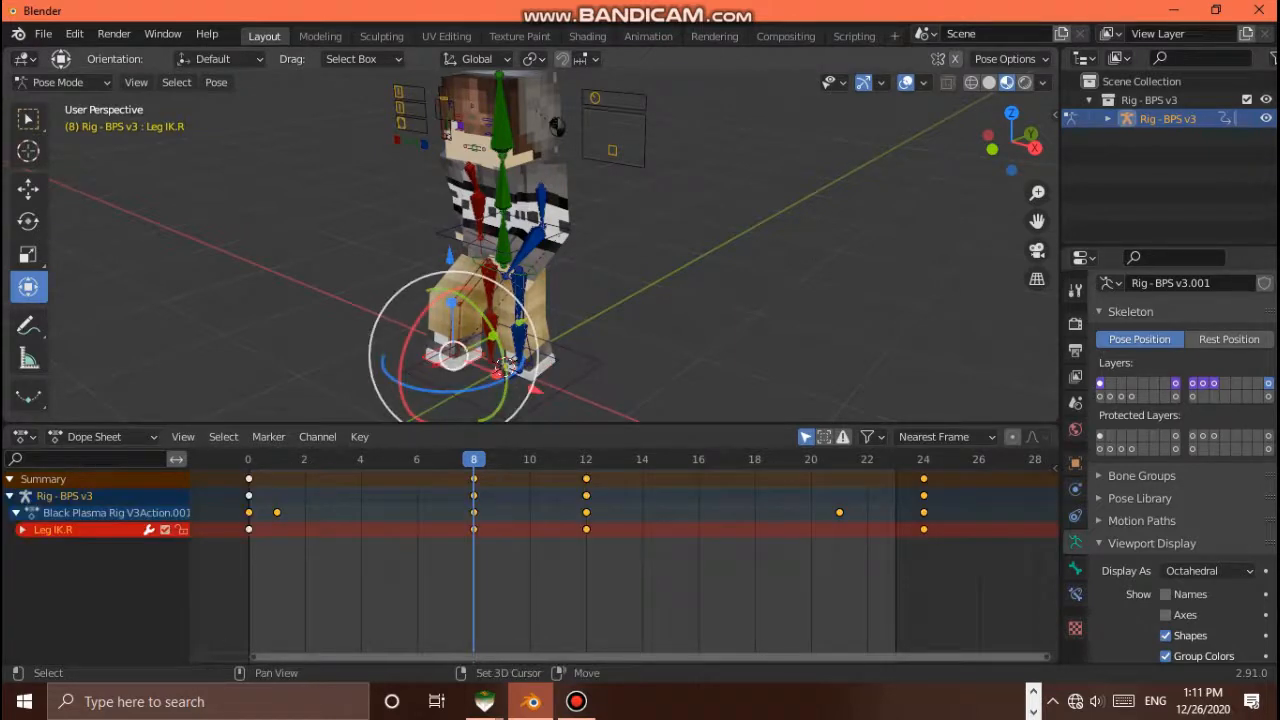
shift+click(507, 366)
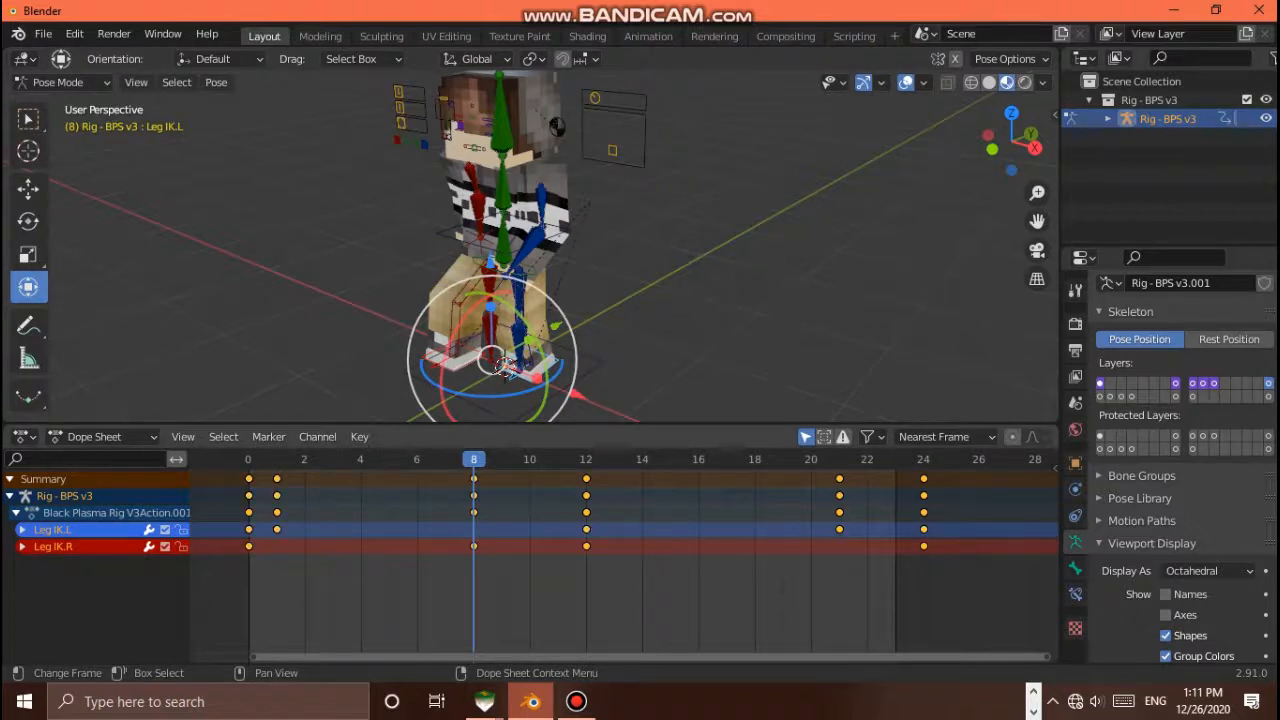
right_click(236, 498)
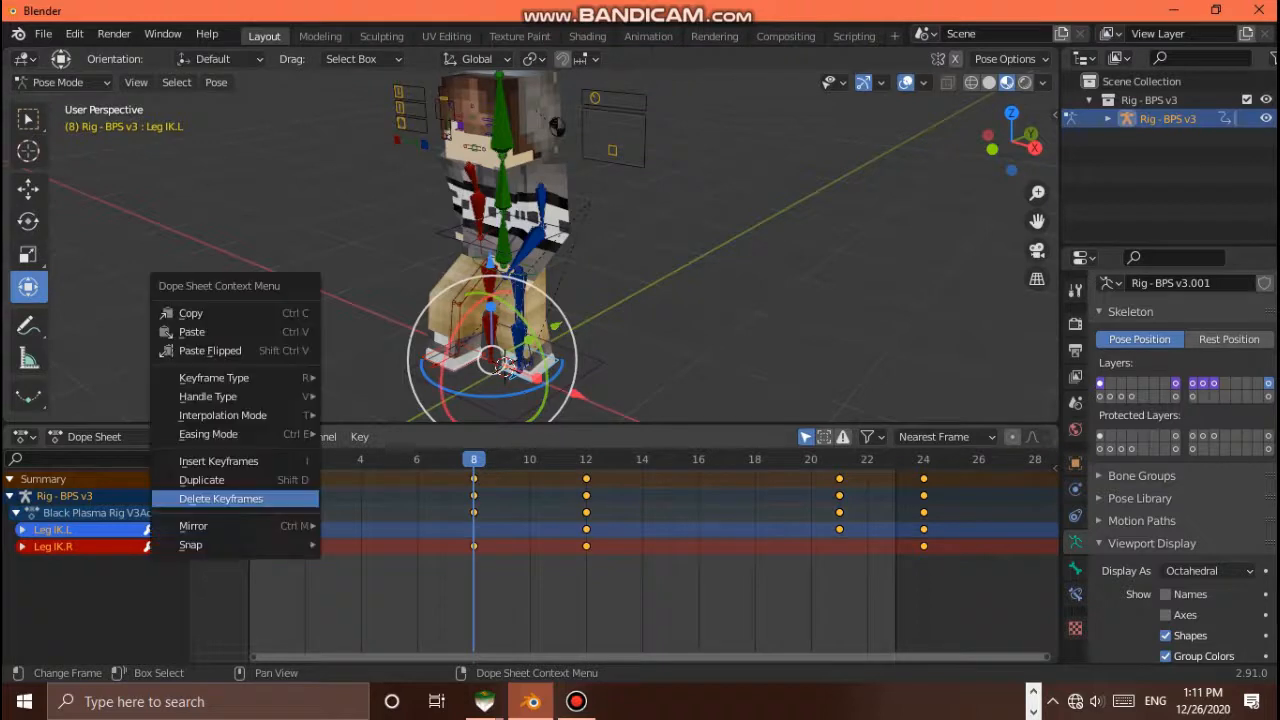
mouse_move(222, 415)
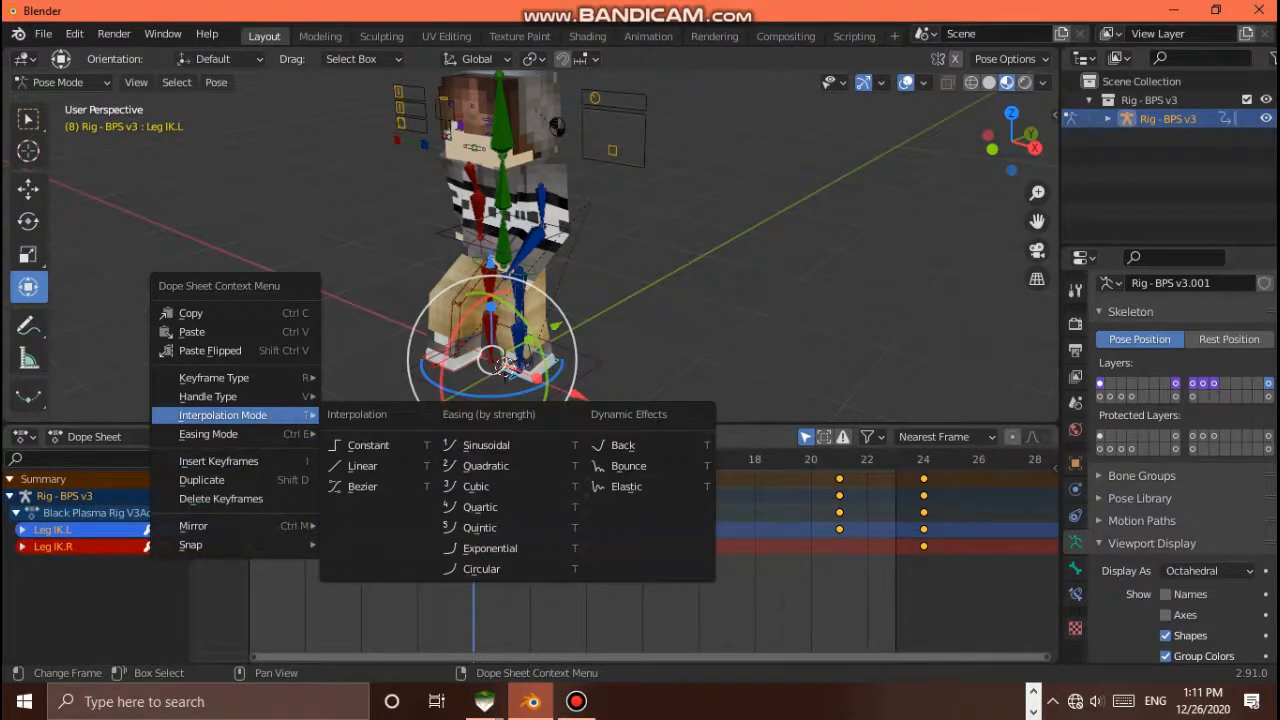
click(362, 466)
Play the cycle and examine the leg motion with linear interpolation from the front and the side
key(space)
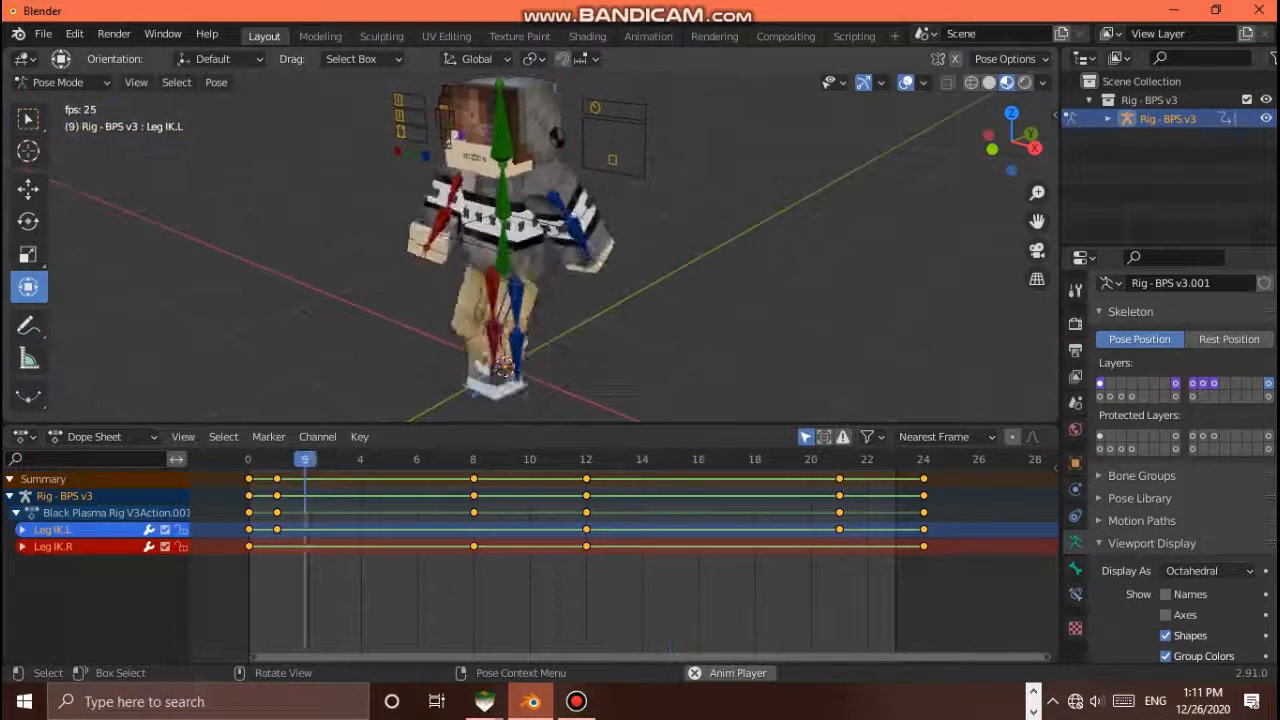
scroll(530, 246, down, 3)
scroll(530, 246, up, 3)
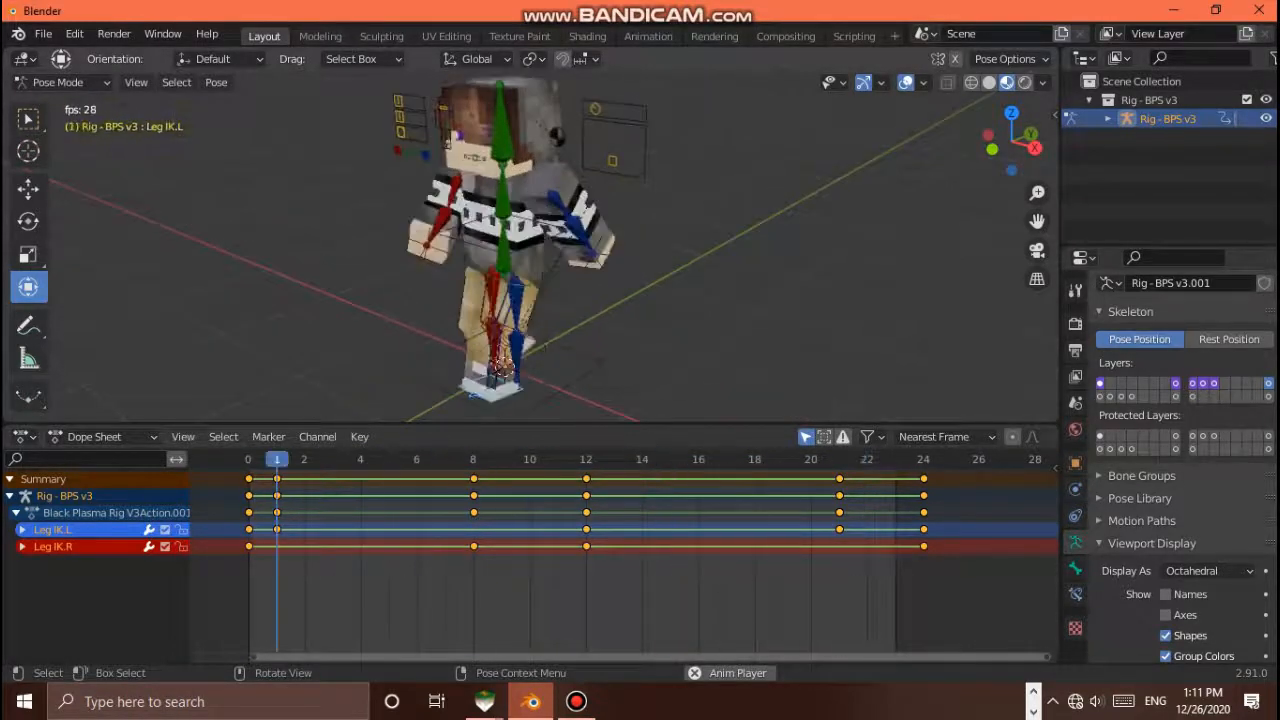
drag(1012, 141, 917, 141)
key(space)
scroll(593, 234, down, 2)
key(space)
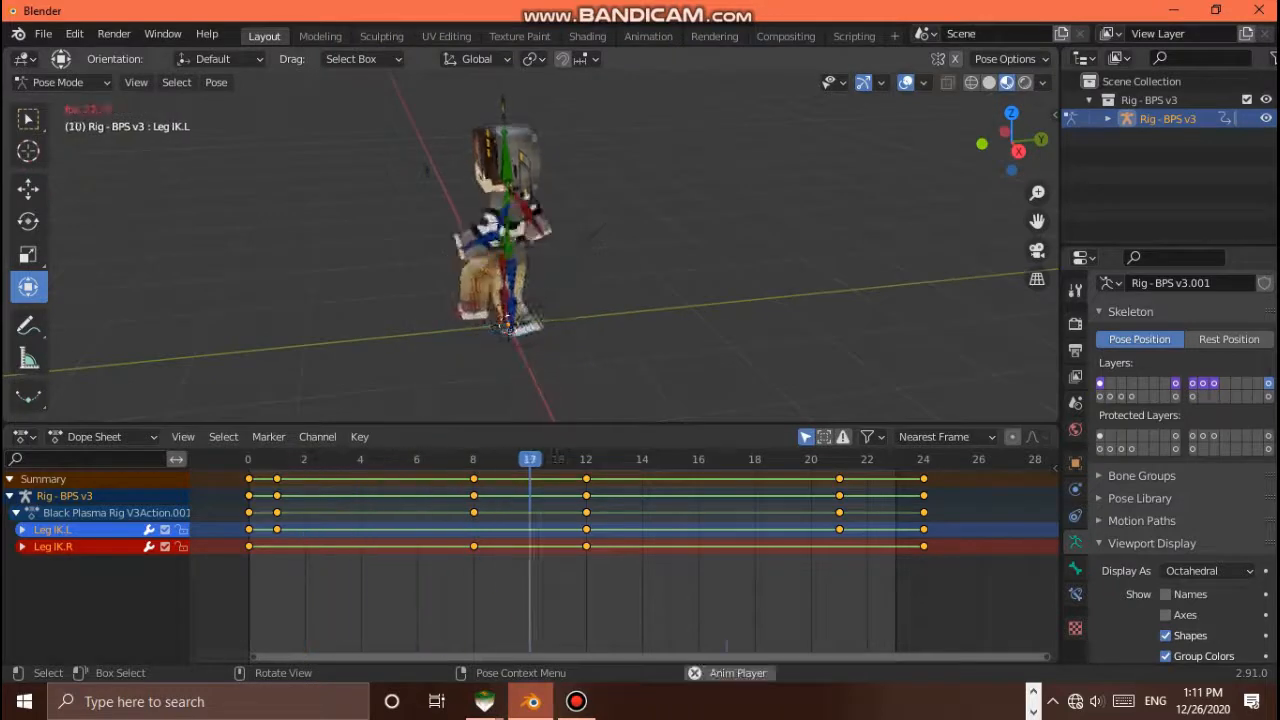
scroll(530, 246, down, 2)
scroll(530, 246, up, 3)
key(space)
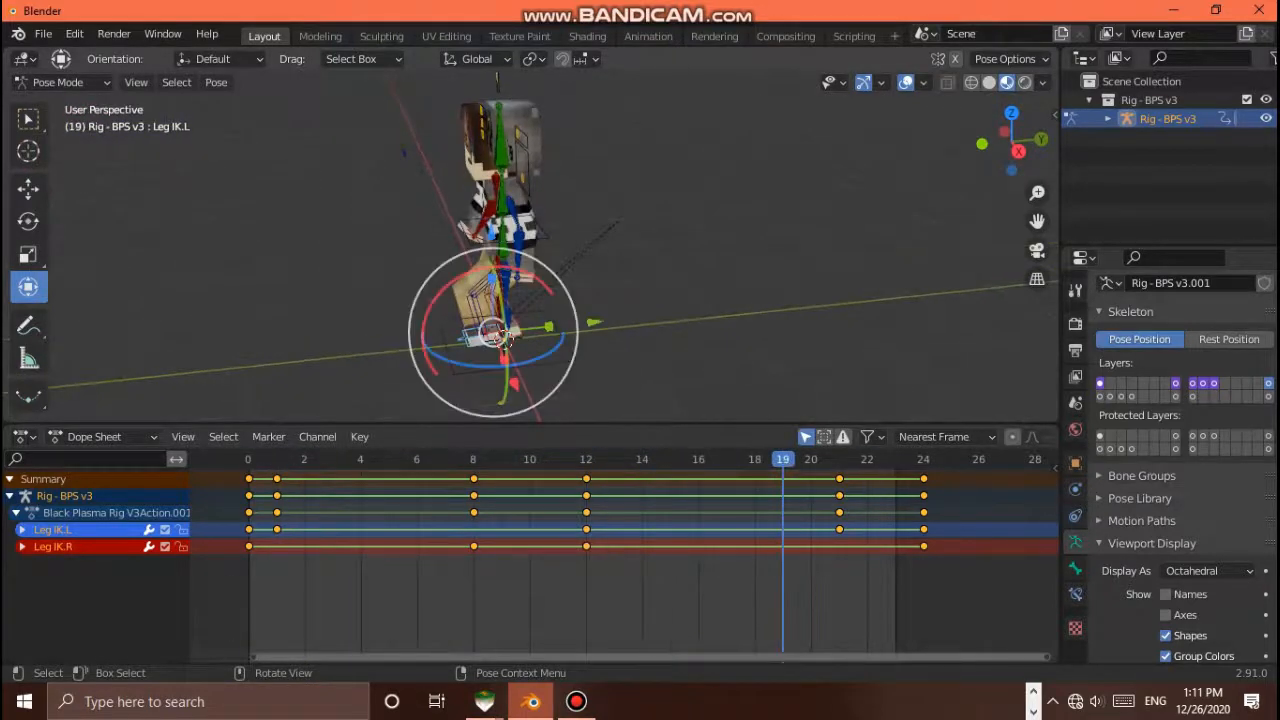
Clear the bone selection and reselect both the left and right leg IK controls
key(alt+a)
drag(1017, 149, 1147, 149)
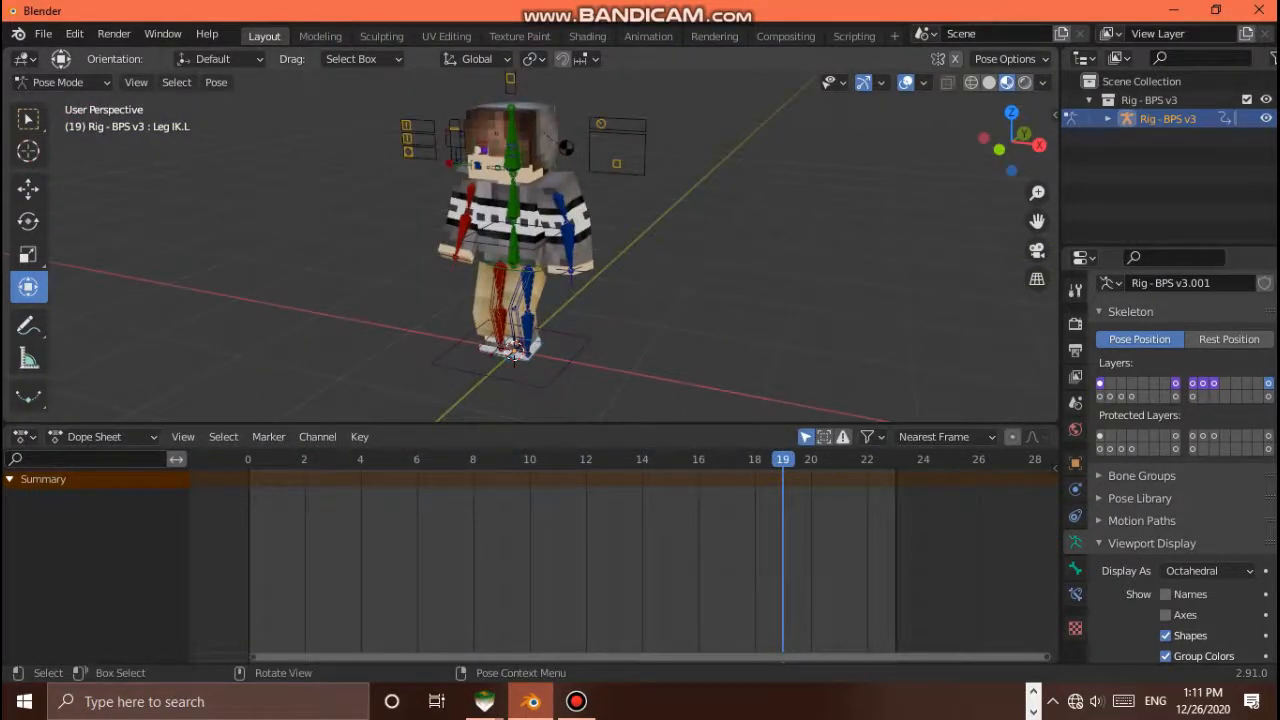
click(515, 353)
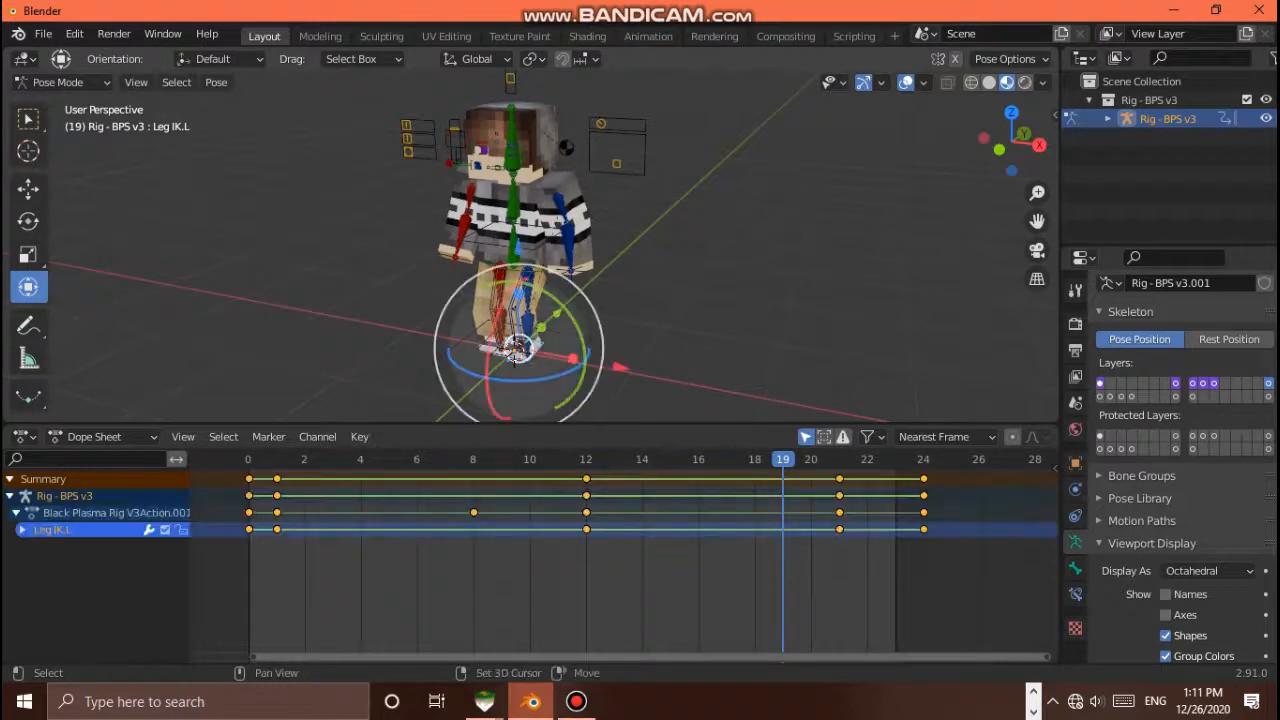
shift+click(515, 345)
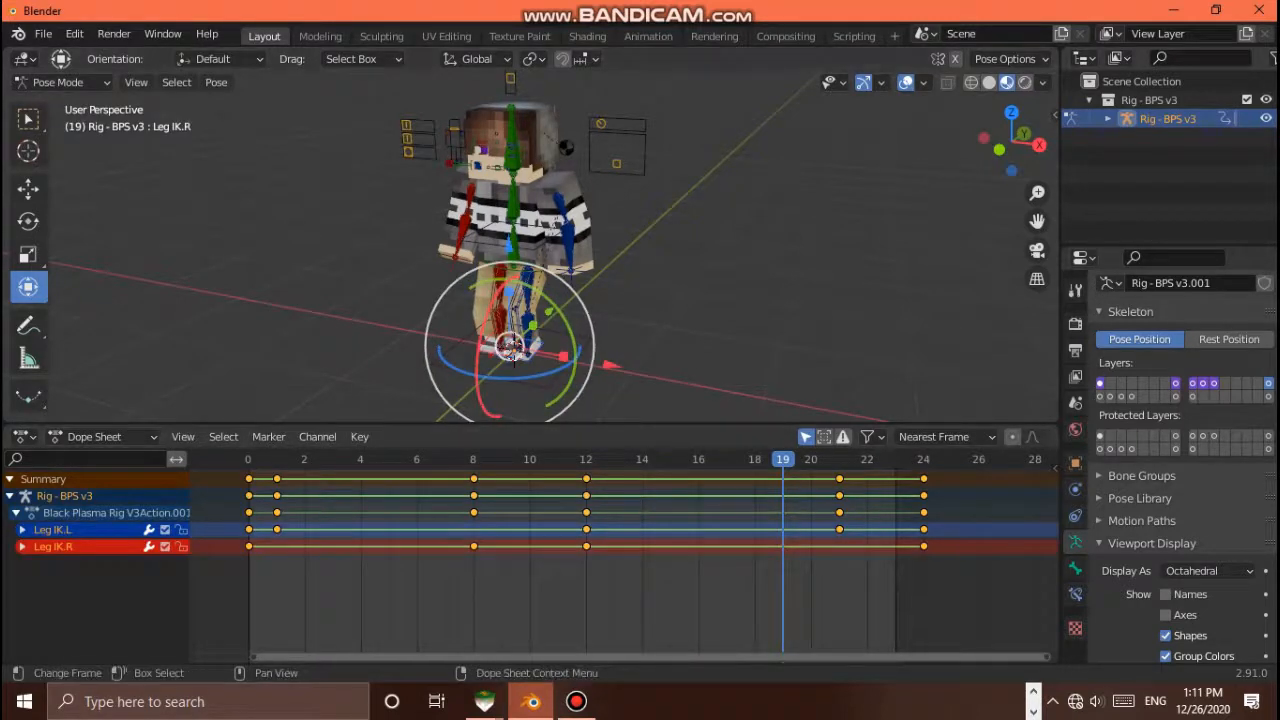
Play the walk cycle and examine the leg motion from the front and side at several distances
mouse_move(515, 345)
middle_down()
mouse_move(520, 320)
mouse_move(514, 330)
middle_up()
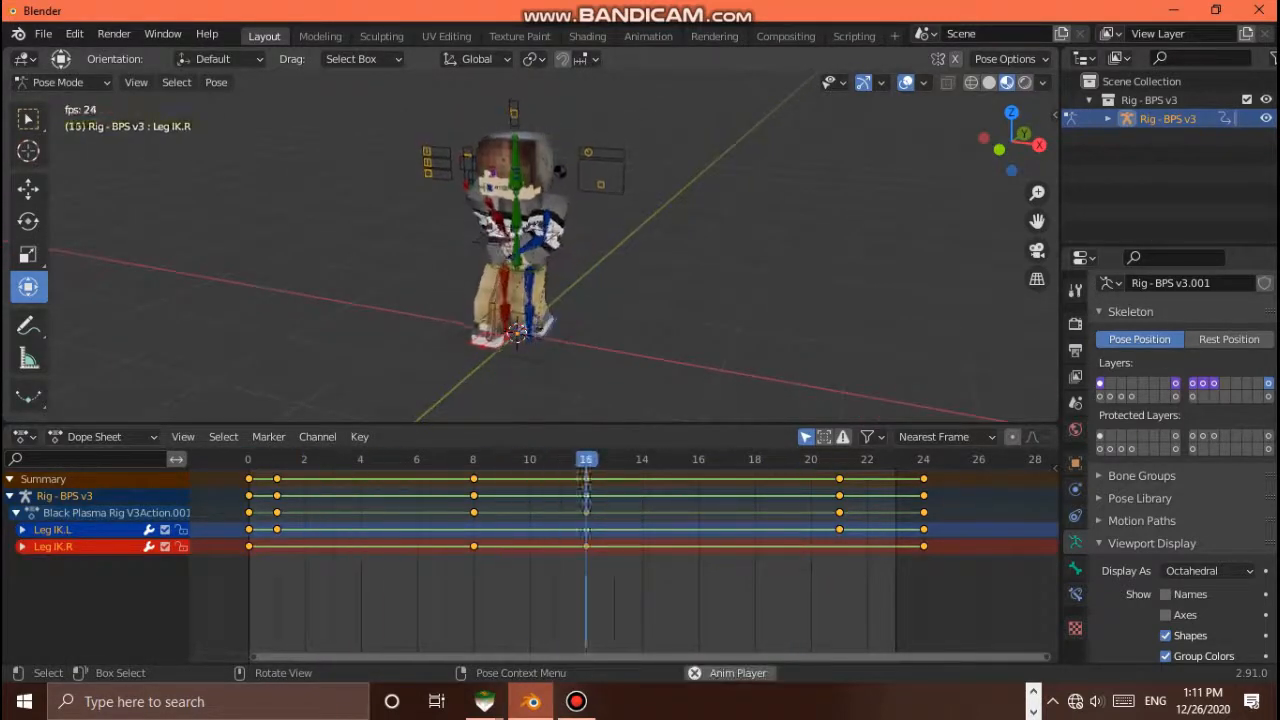
drag(1017, 147, 855, 124)
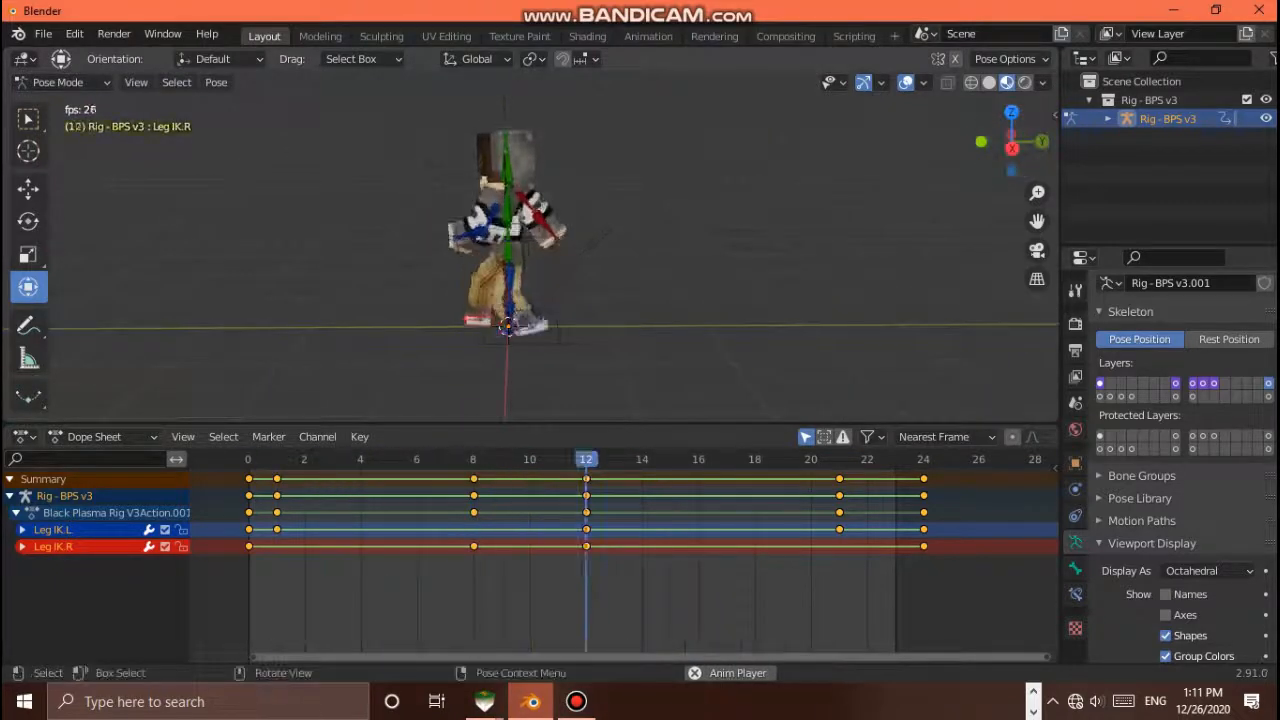
scroll(529, 236, up, 1)
drag(1012, 142, 1235, 182)
mouse_move(1012, 142)
mouse_down()
mouse_move(990, 142)
mouse_move(1025, 142)
mouse_move(975, 138)
mouse_move(1036, 142)
mouse_up()
scroll(529, 240, down, 2)
scroll(529, 240, up, 4)
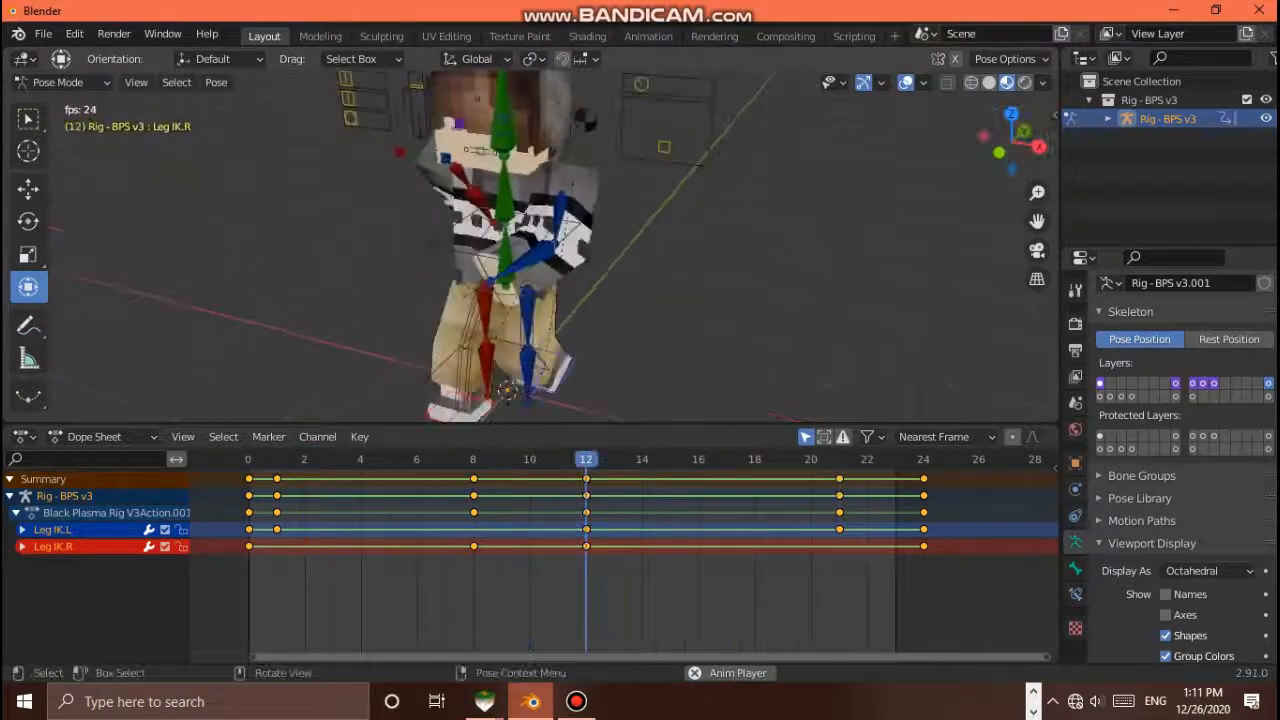
scroll(529, 240, down, 2)
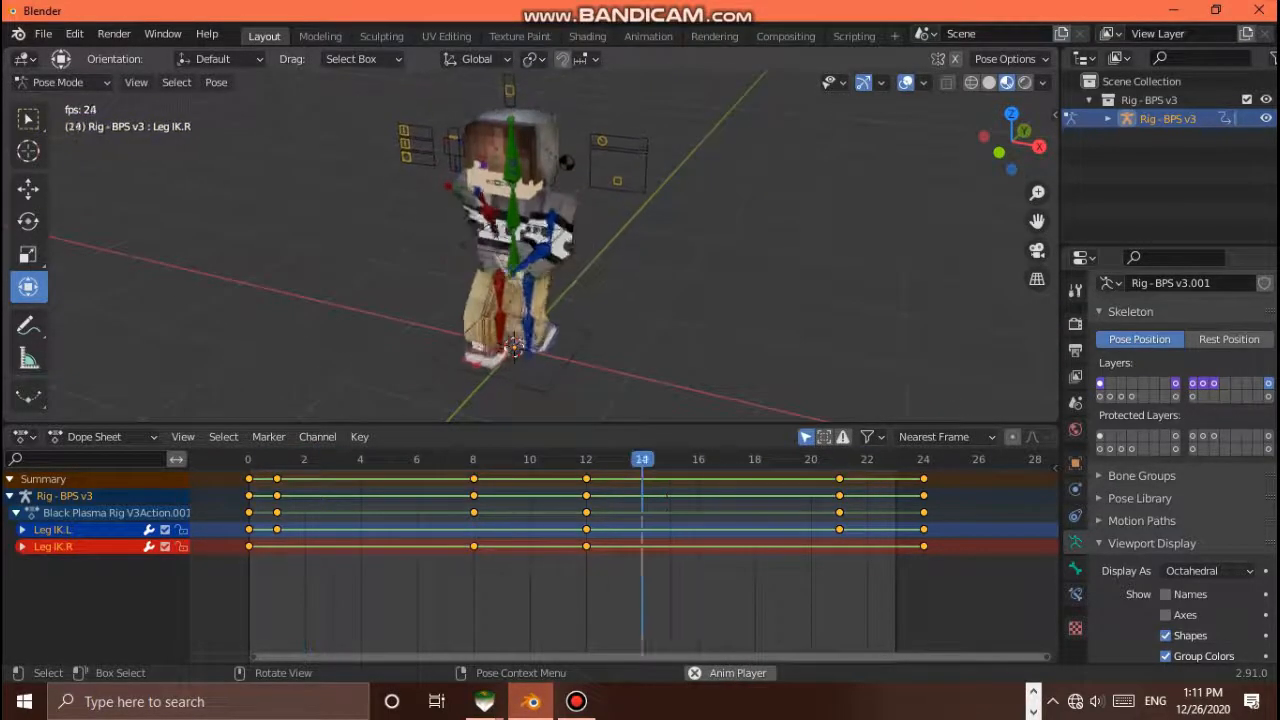
scroll(529, 240, down, 2)
scroll(529, 240, up, 3)
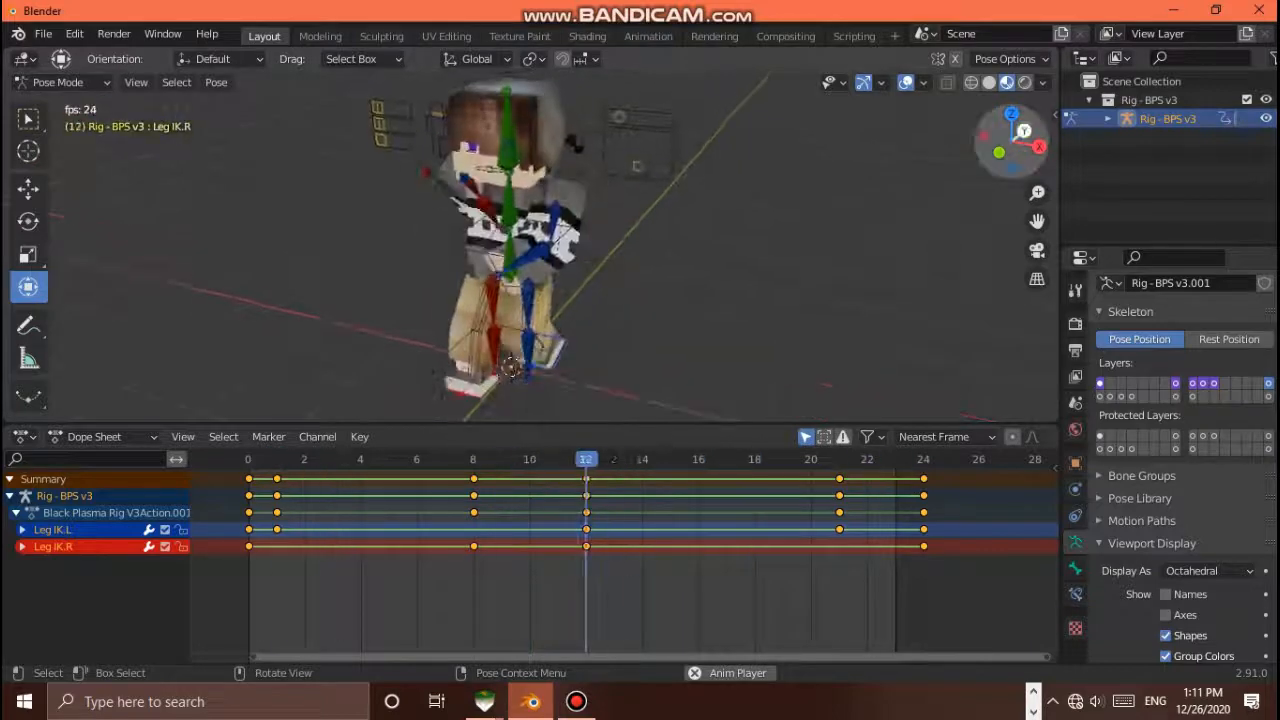
drag(1012, 142, 952, 131)
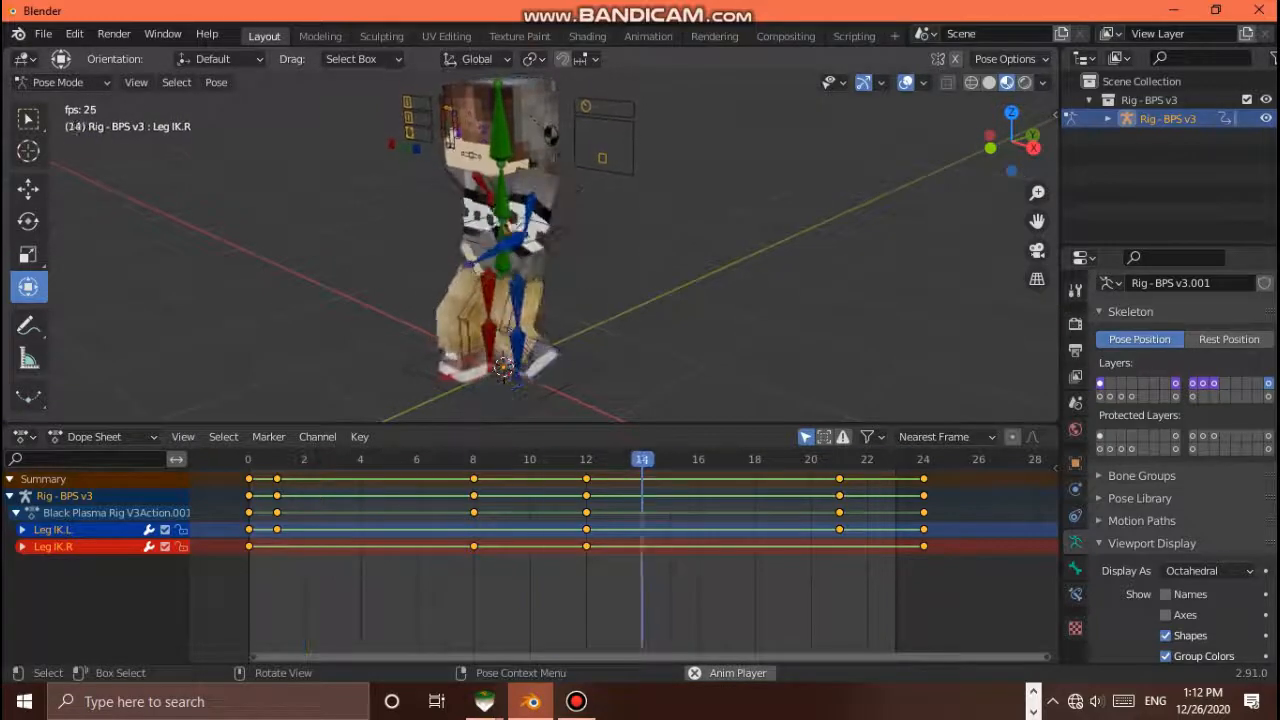
key(space)
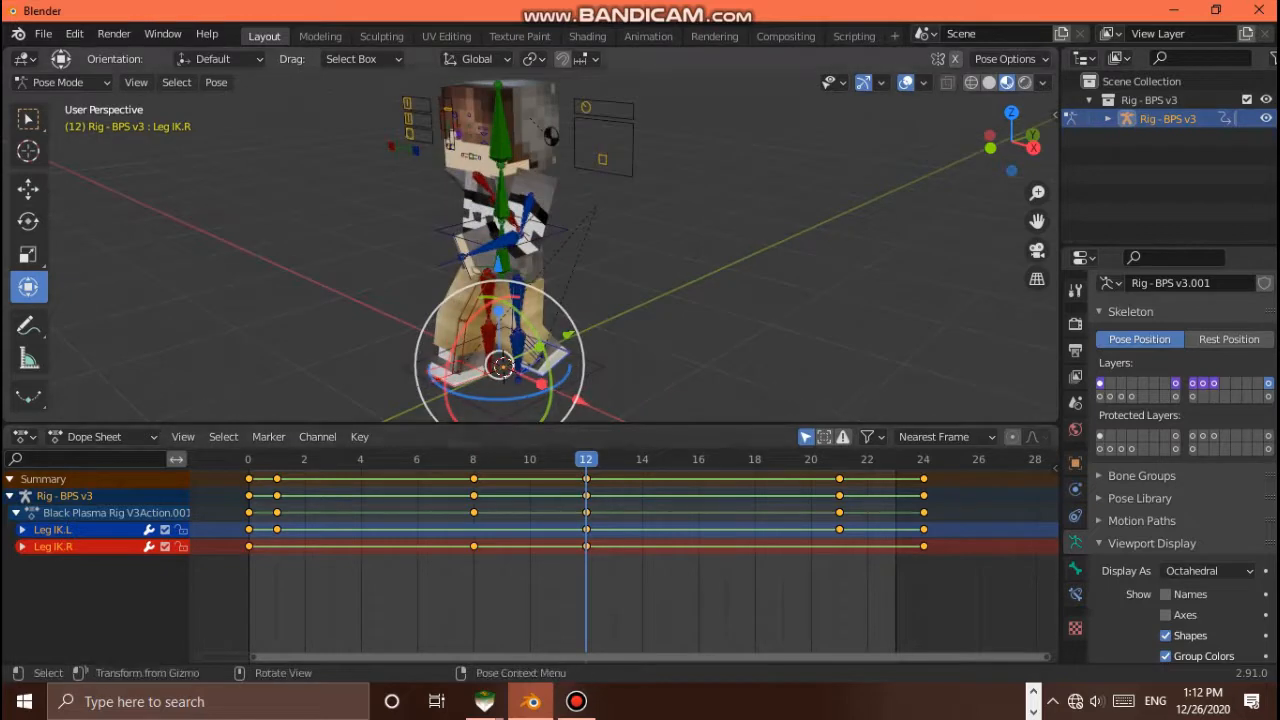
scroll(529, 247, down, 3)
scroll(529, 247, up, 3)
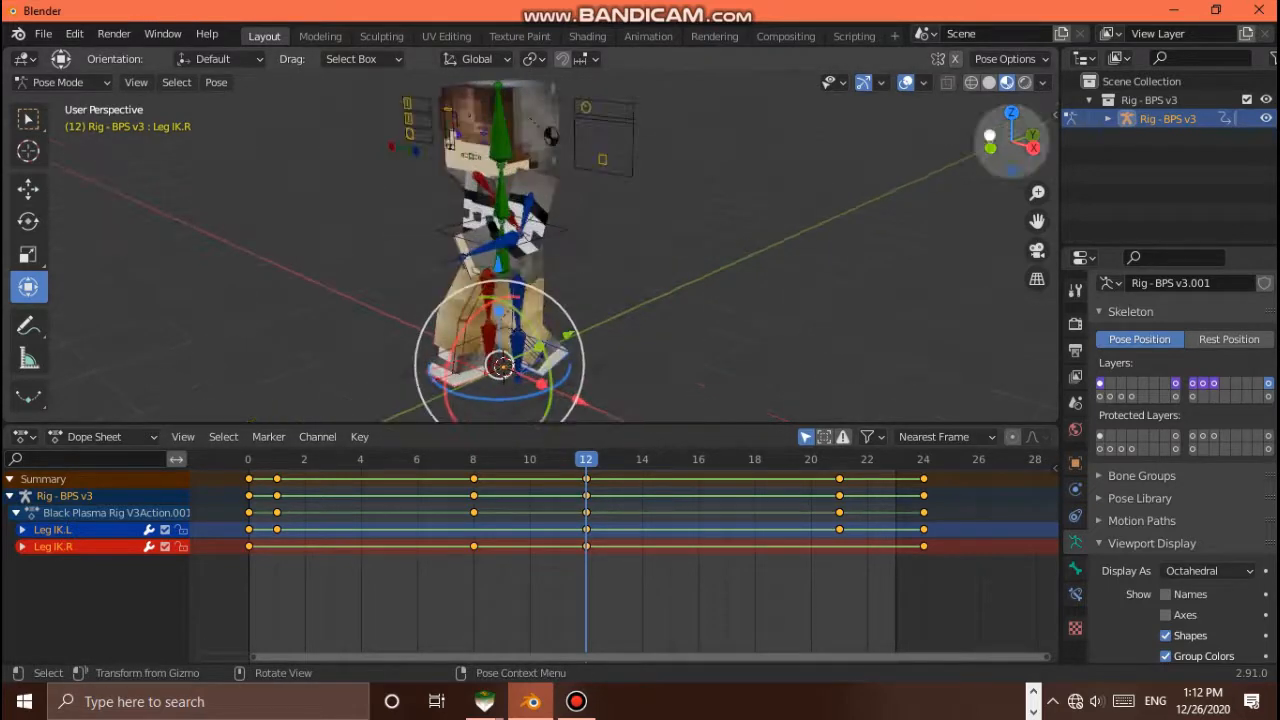
drag(1011, 141, 1062, 143)
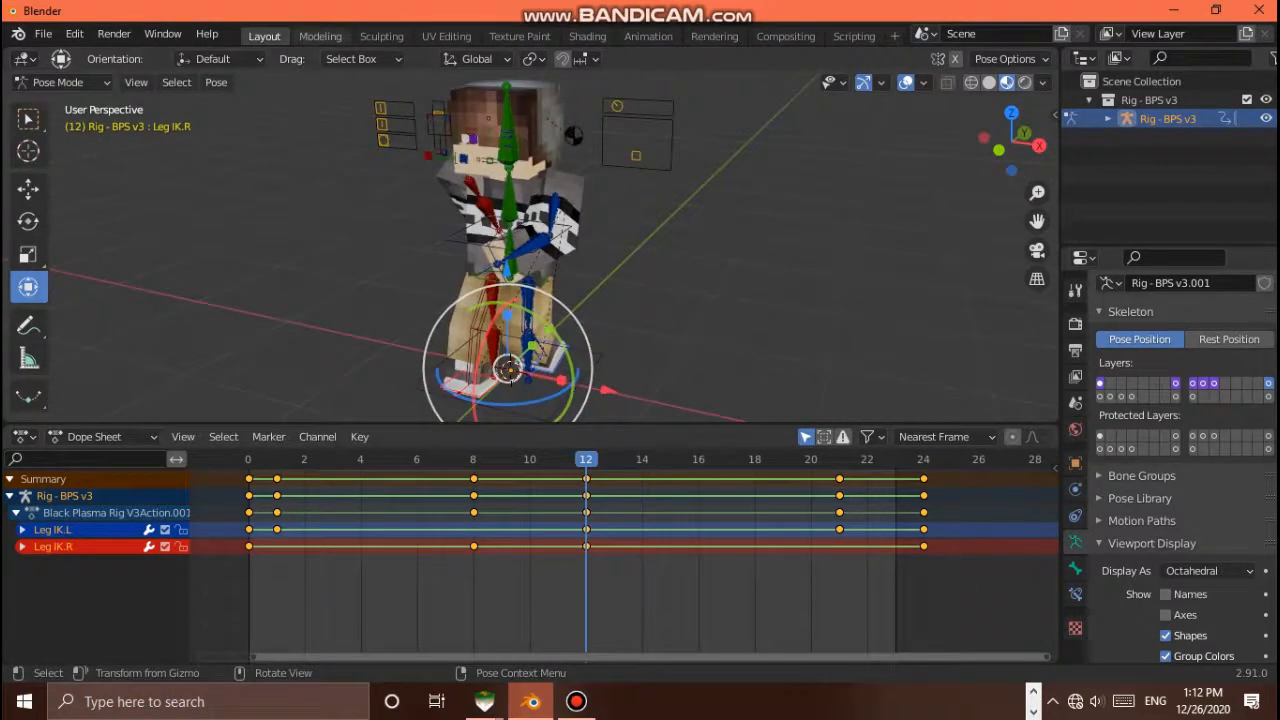
Switch the Dope Sheet area back to the Timeline editor, enlarge the 3D viewport and deselect all bones
click(24, 436)
mouse_move(100, 436)
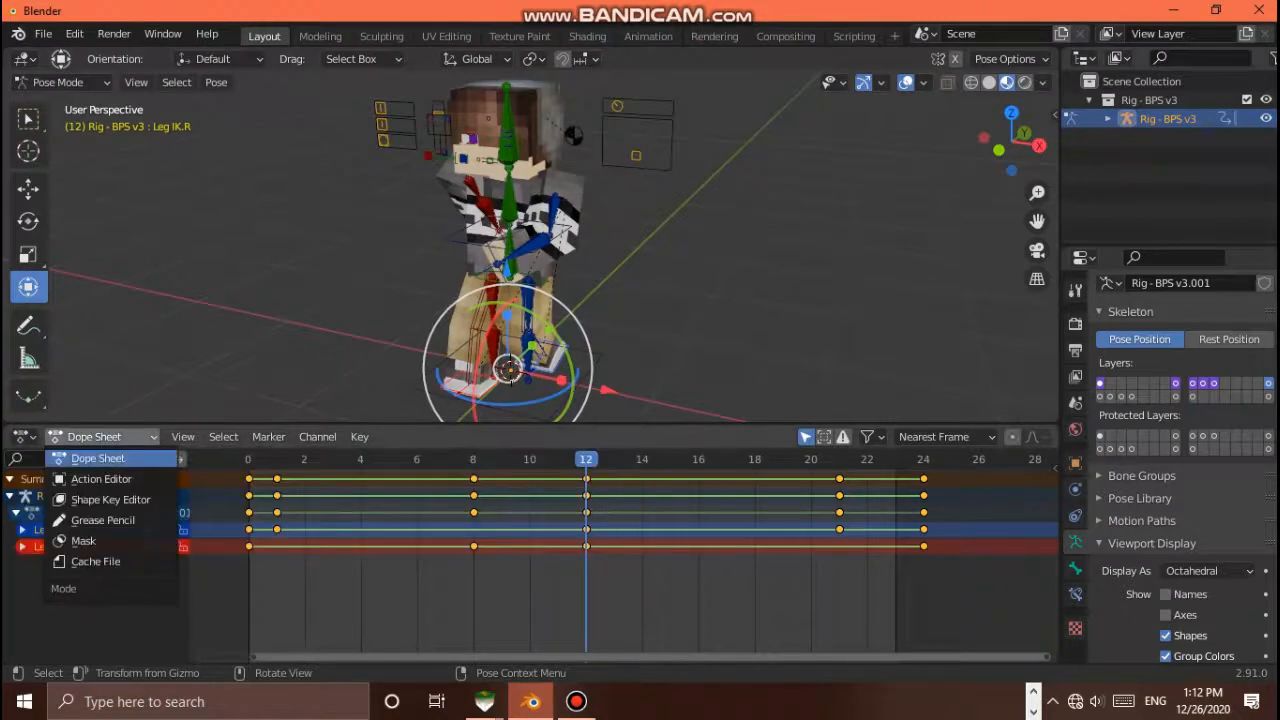
click(24, 436)
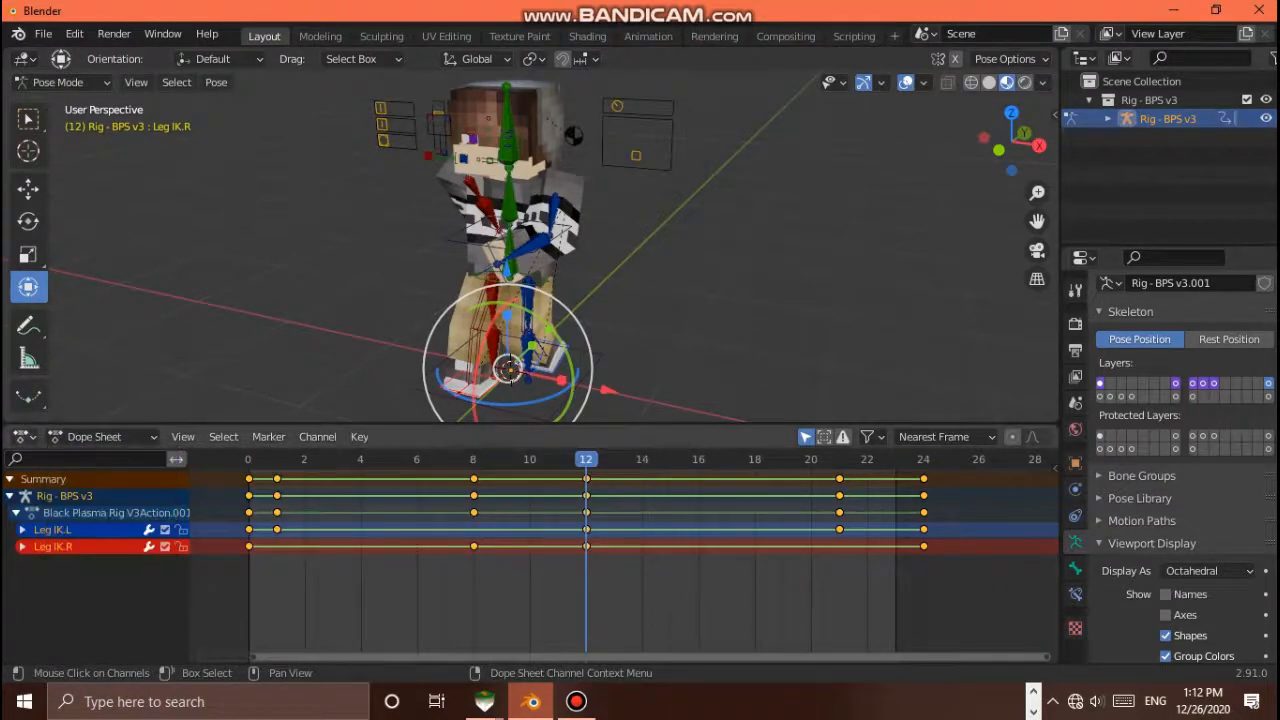
click(24, 436)
click(255, 505)
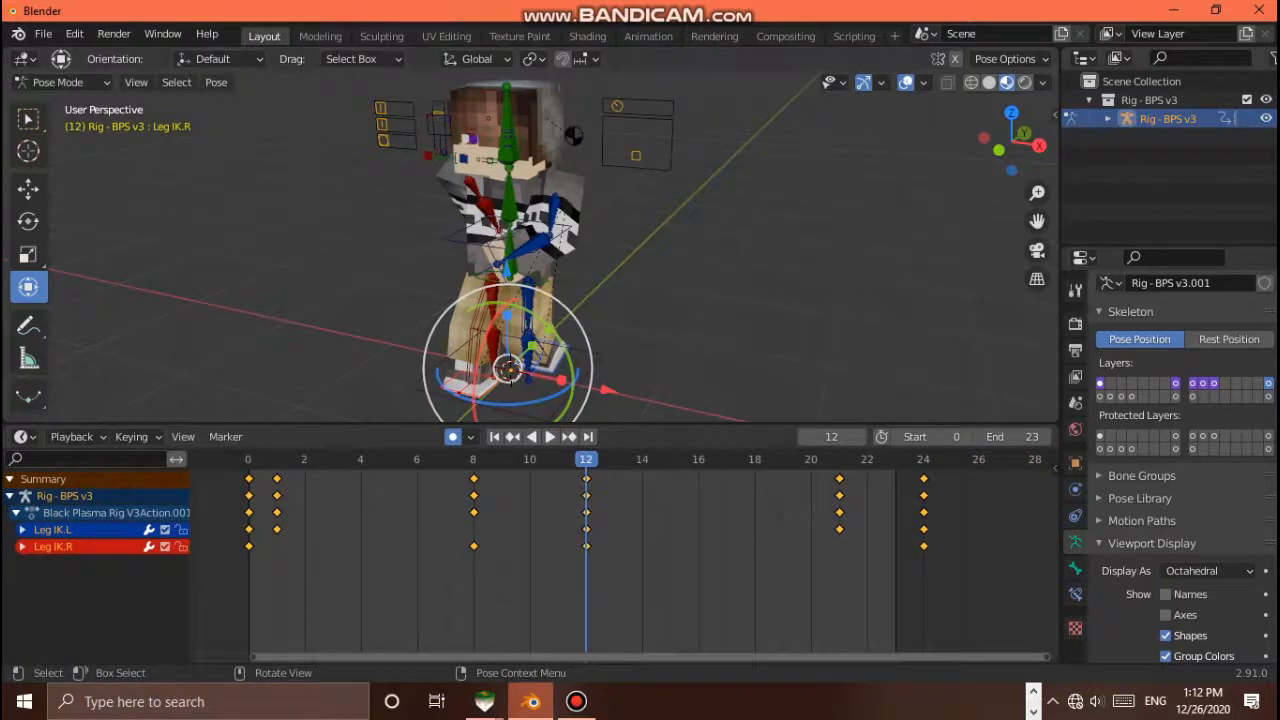
drag(640, 424, 640, 499)
key(alt+a)
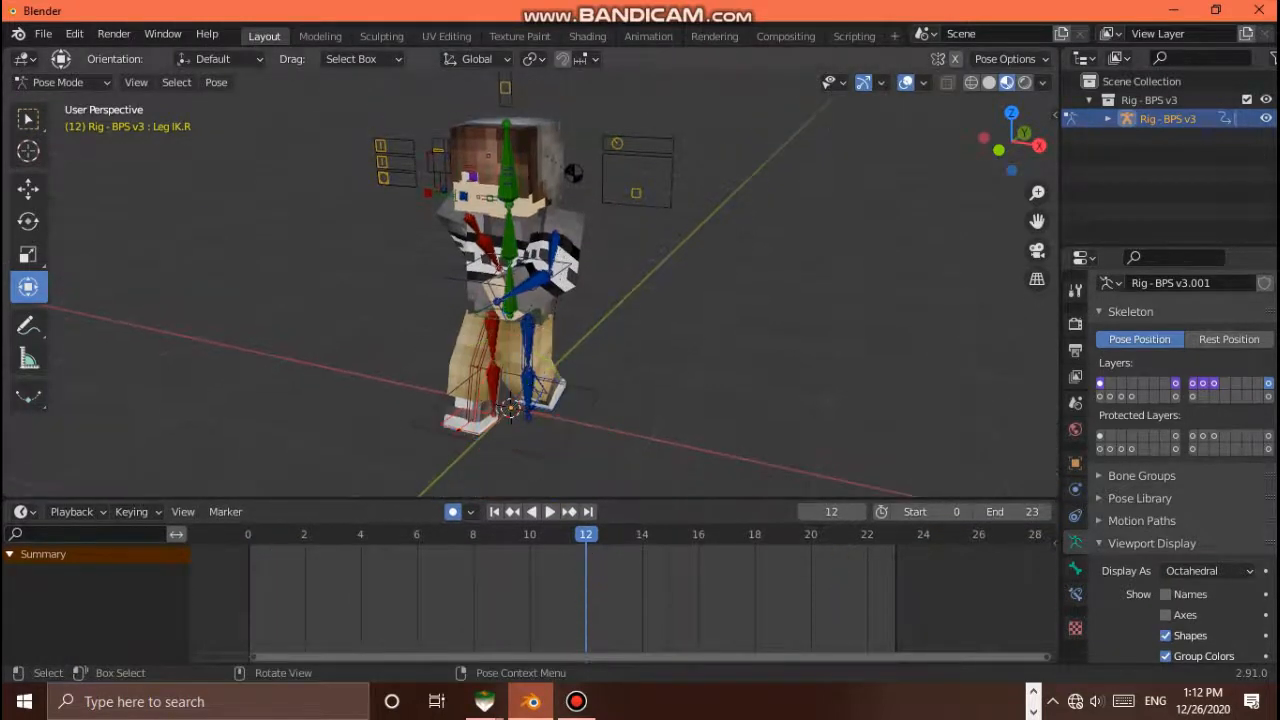
Select the Flip control at frame 12 and move the character about 3.85 m along the global Y axis
scroll(530, 285, down, 1)
scroll(530, 288, up, 2)
click(505, 267)
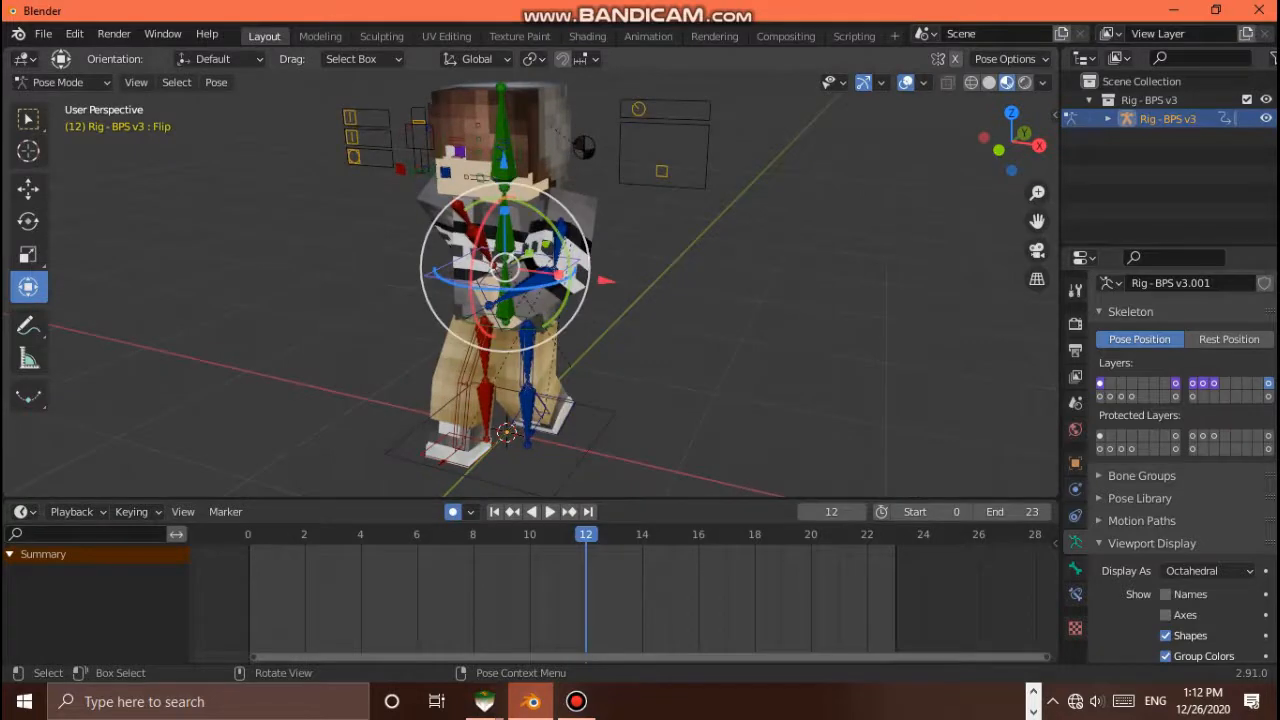
scroll(510, 280, down, 3)
scroll(510, 280, up, 4)
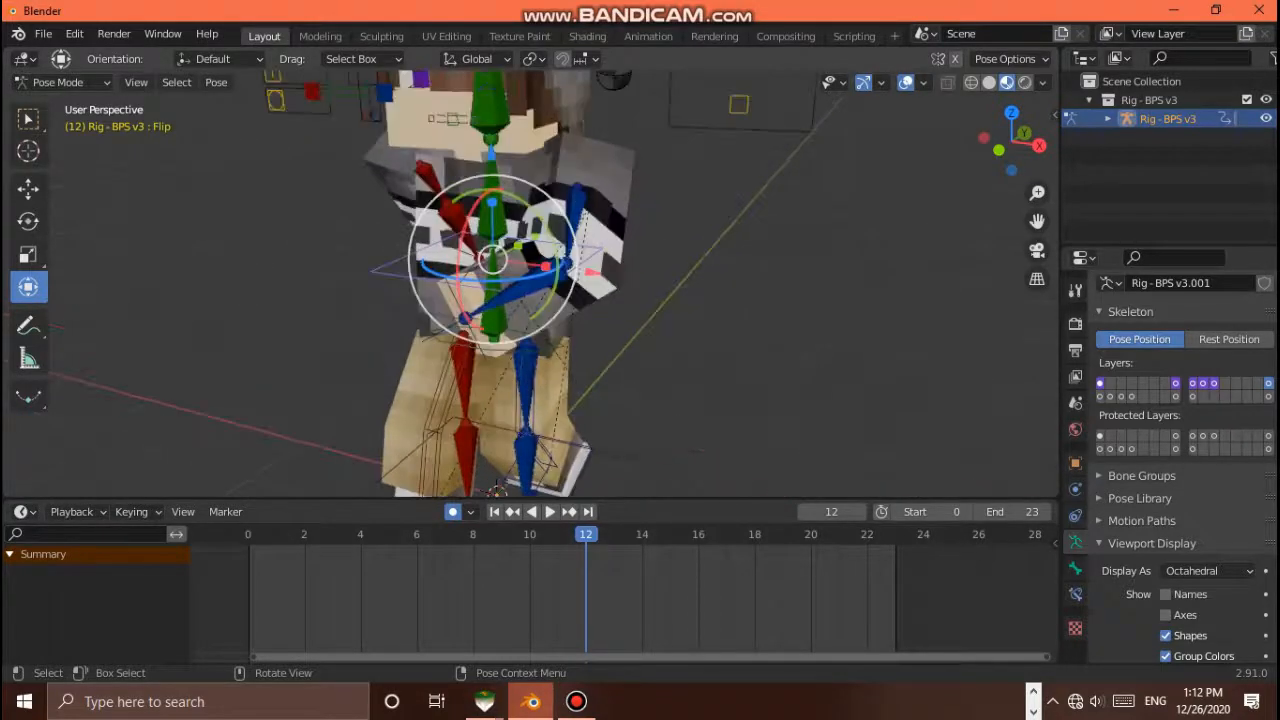
scroll(510, 280, down, 3)
drag(1022, 136, 898, 141)
key(g)
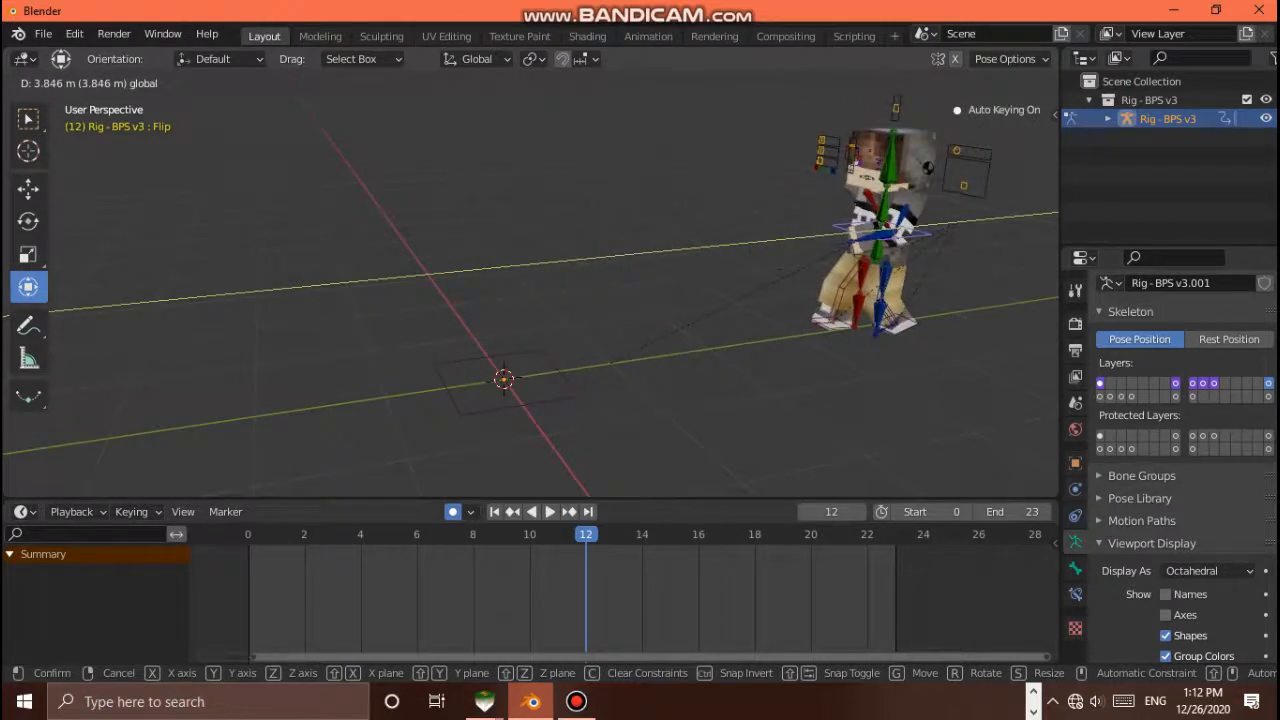
click(857, 262)
Shift the Flip control's keyframe from frame 12 to frame 0
key(space)
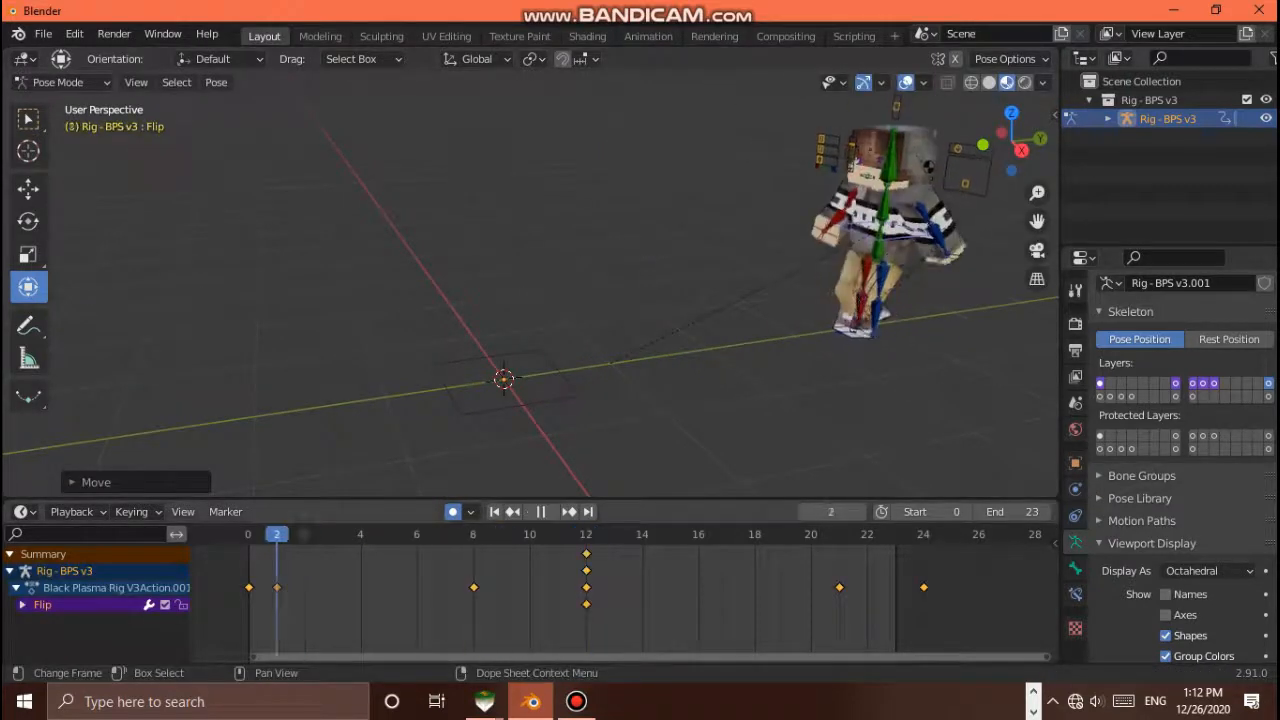
key(Escape)
key(g)
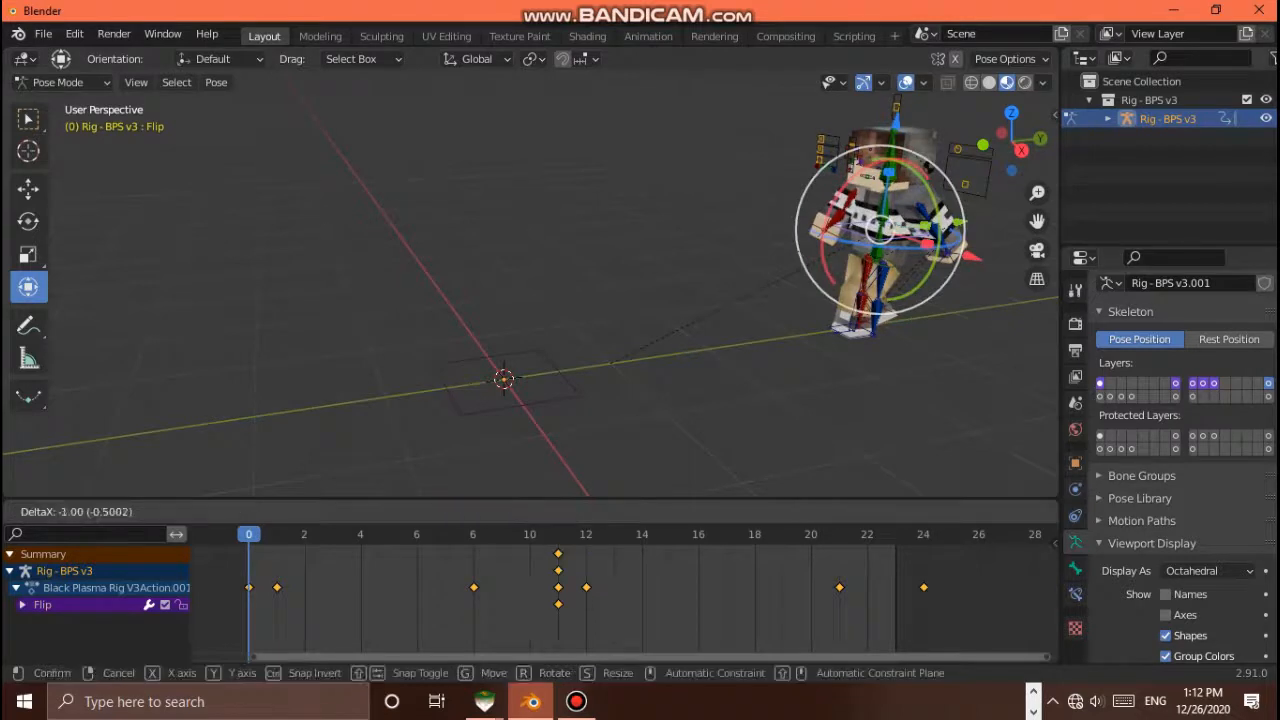
click(250, 587)
At frame 20, move the Flip control about -3.77 m along the global Y axis, back to the origin
scroll(530, 275, down, 2)
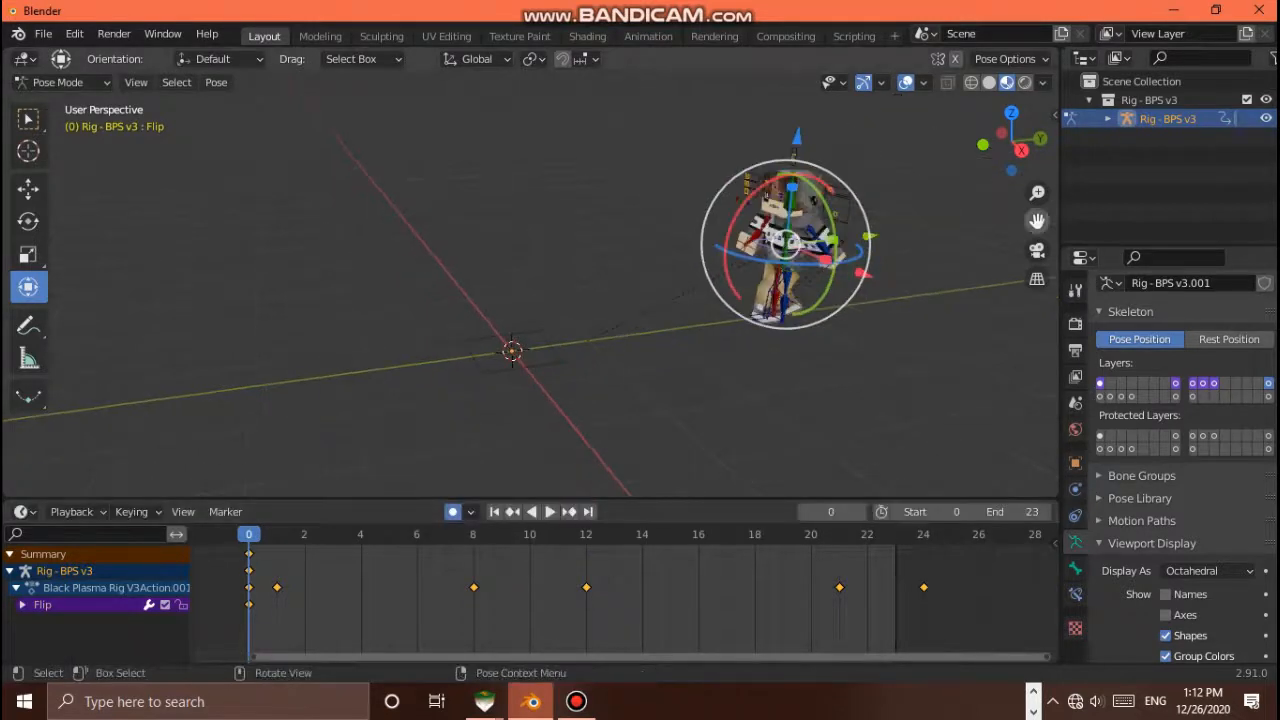
drag(1037, 221, 935, 227)
key(space)
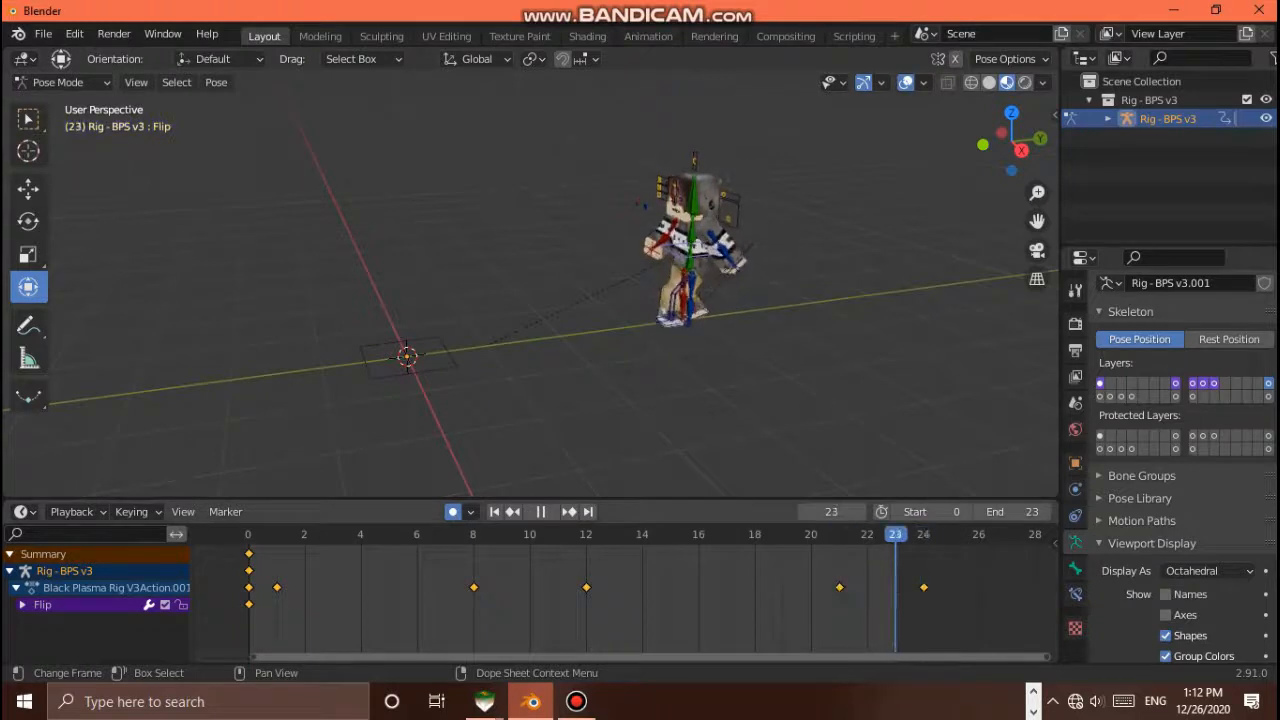
key(space)
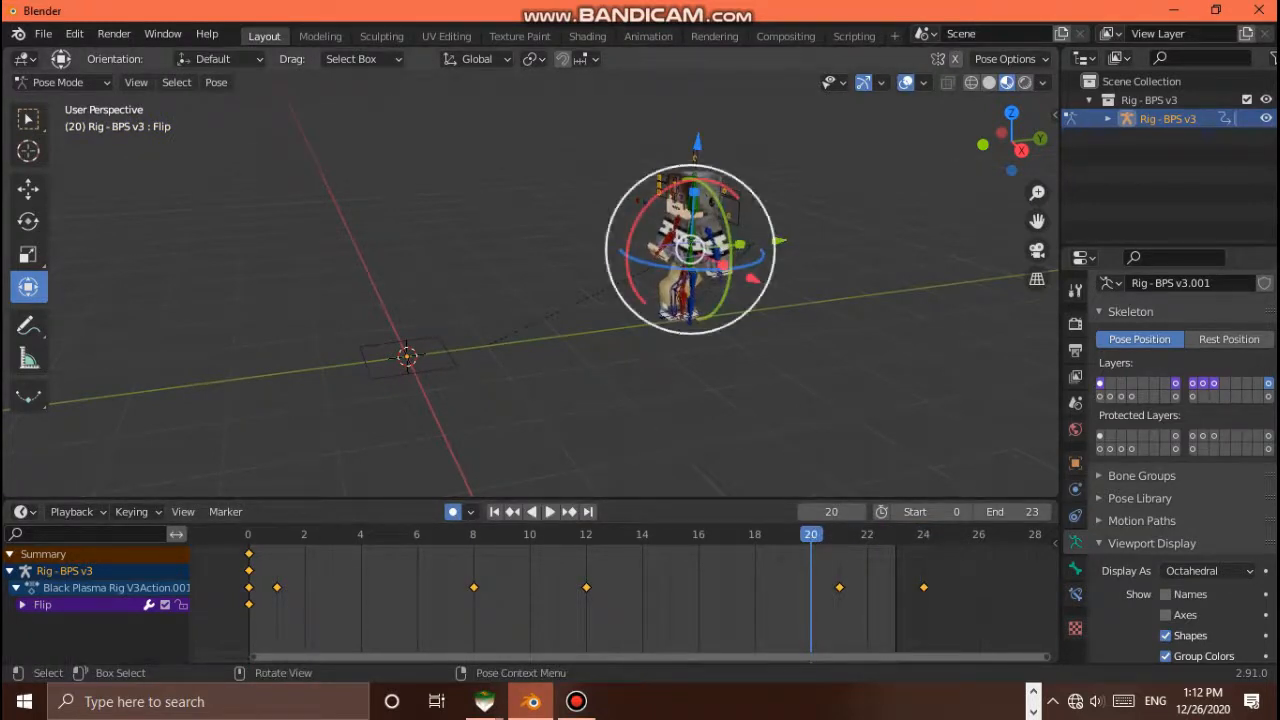
key(g)
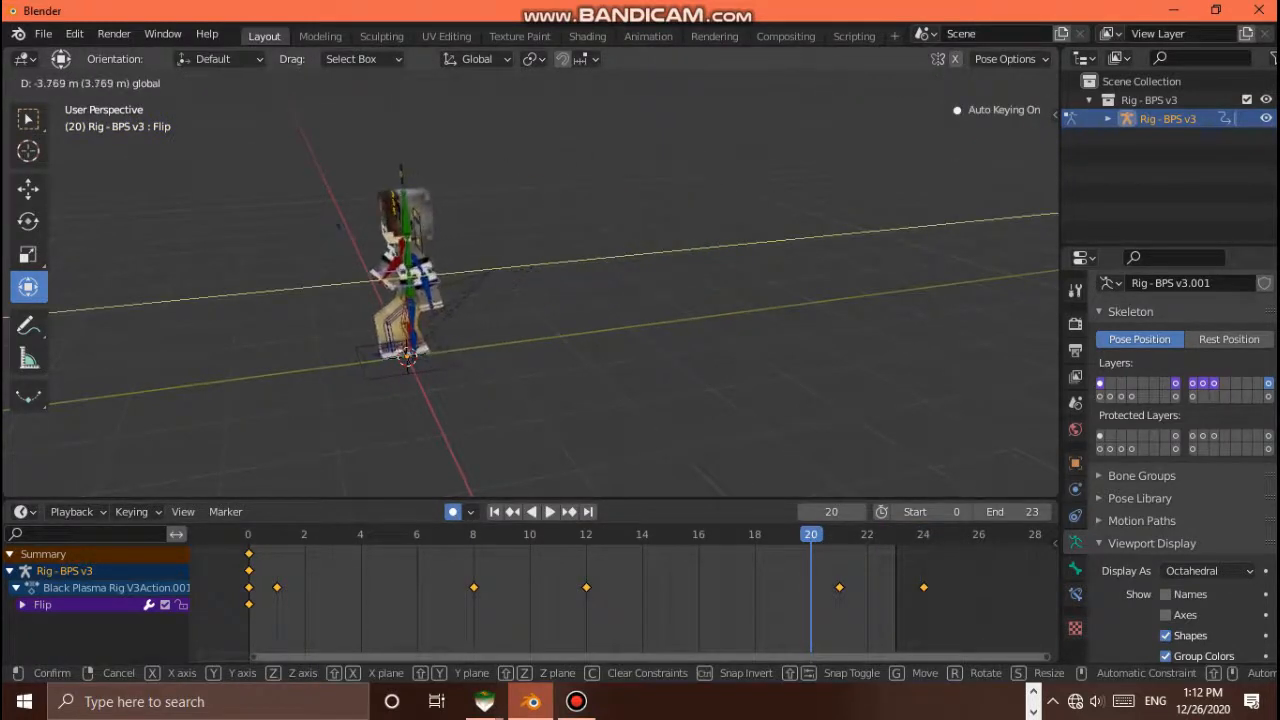
key(Return)
Shift the Flip control's end keyframe from frame 20 to frame 24
key(space)
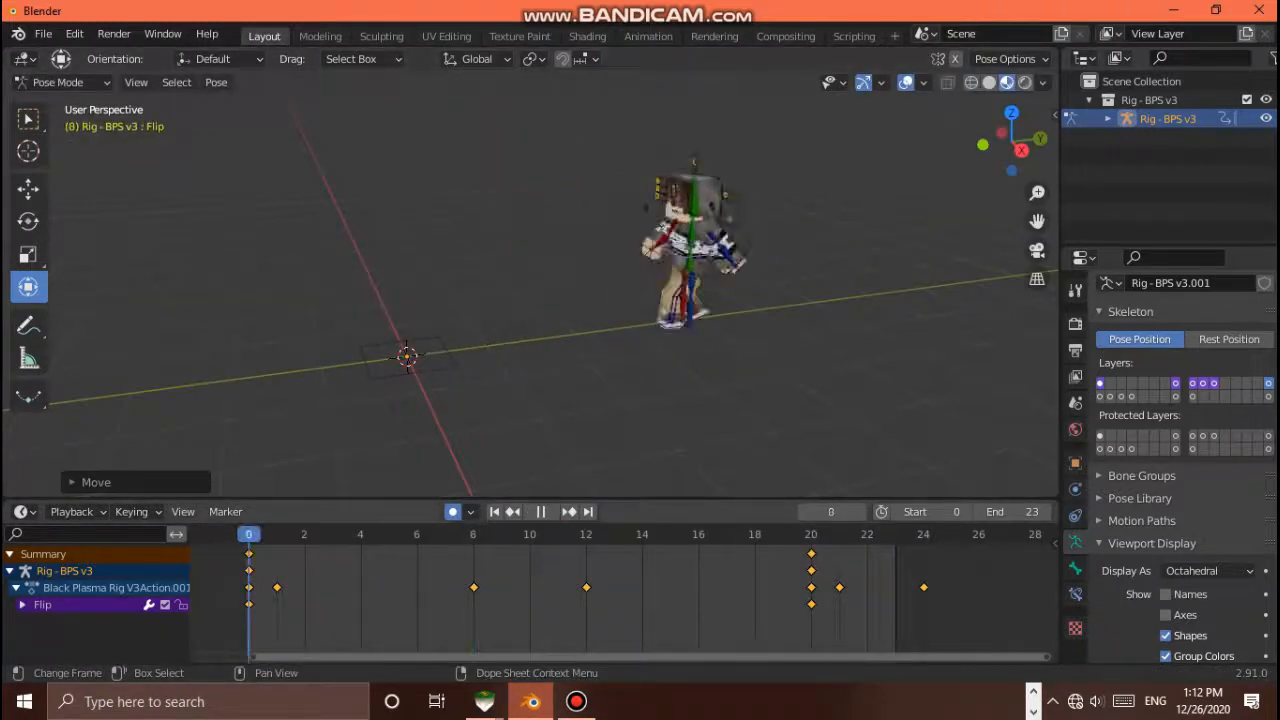
key(space)
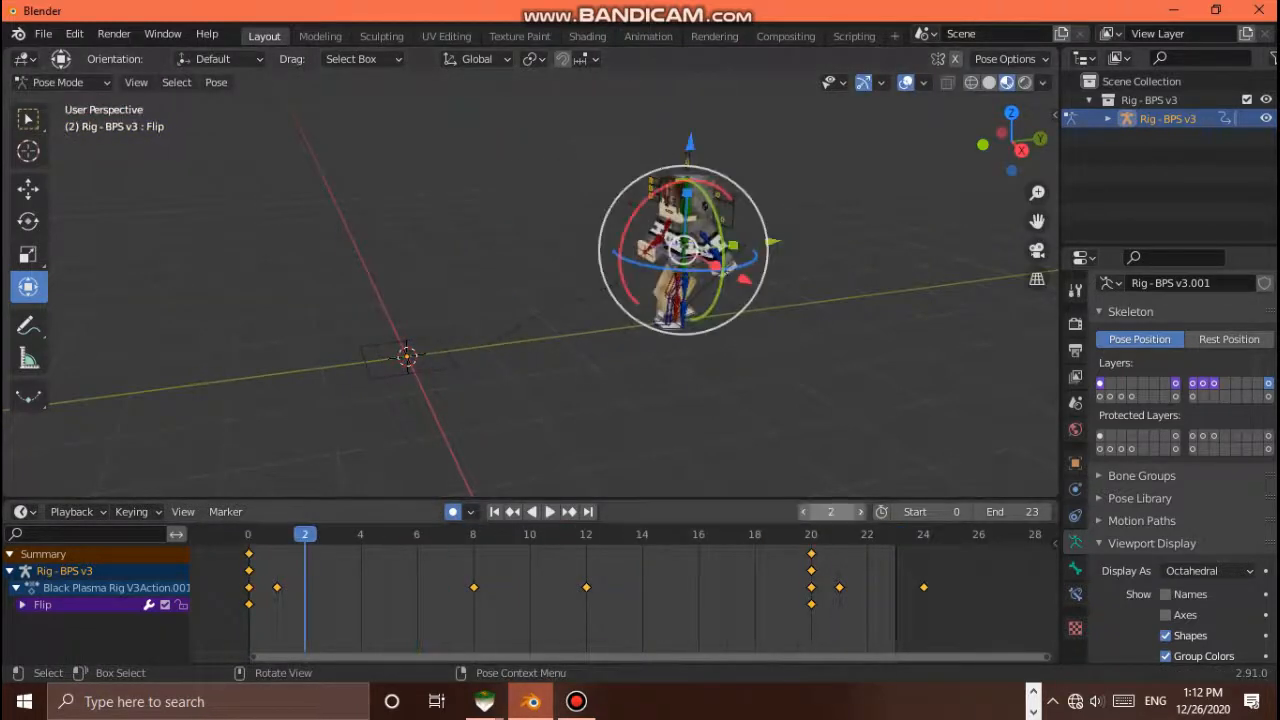
click(923, 534)
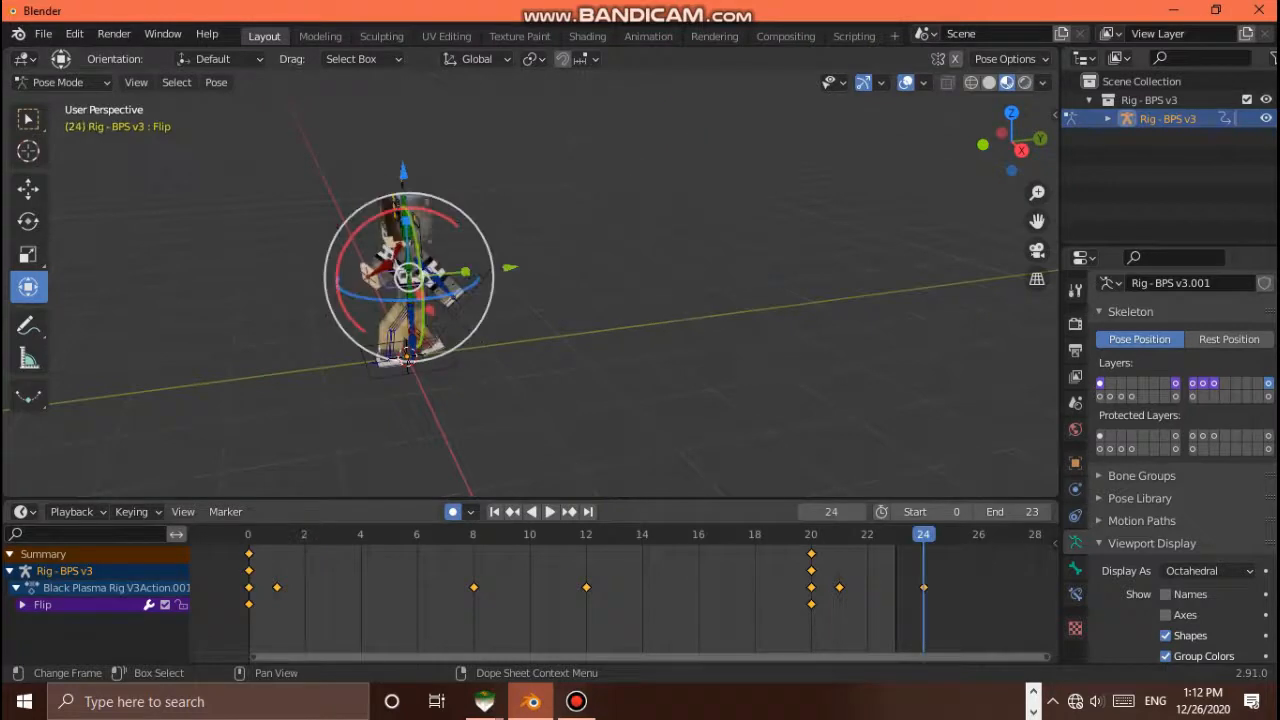
key(g)
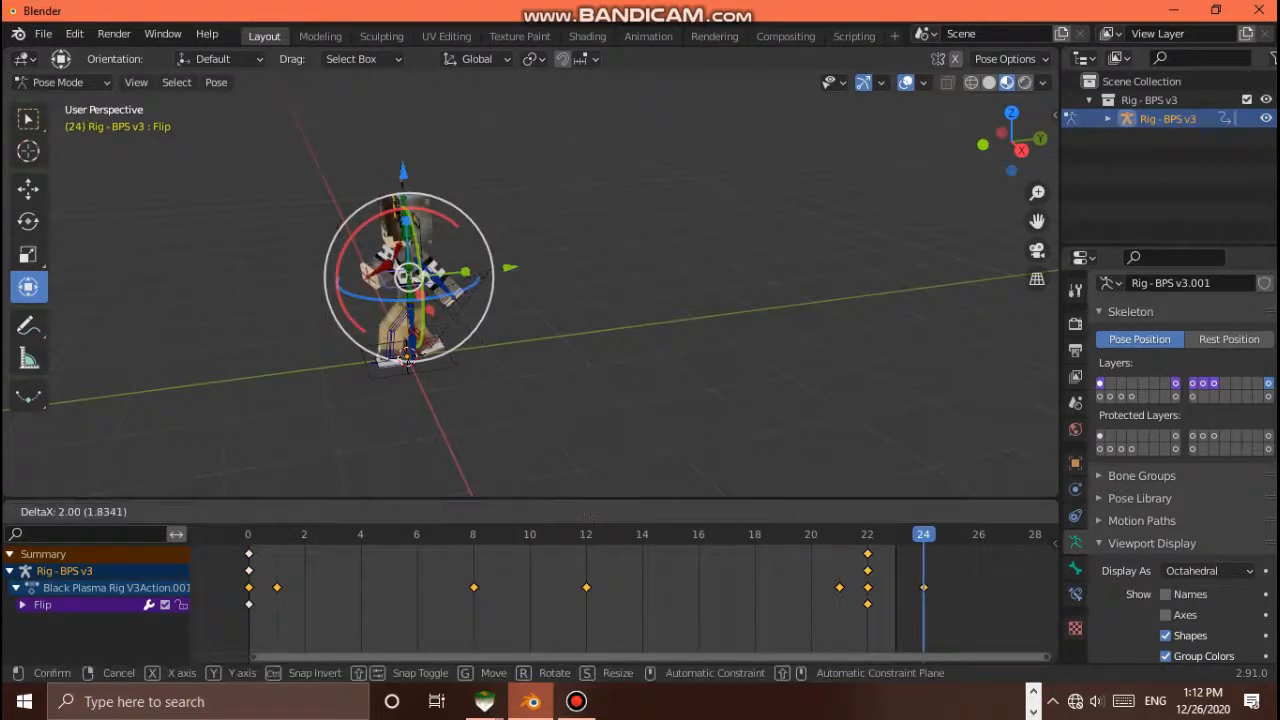
key(Return)
Play the forward walk, then at frame 24 move the Flip control about 0.34 m along the global Y axis
key(space)
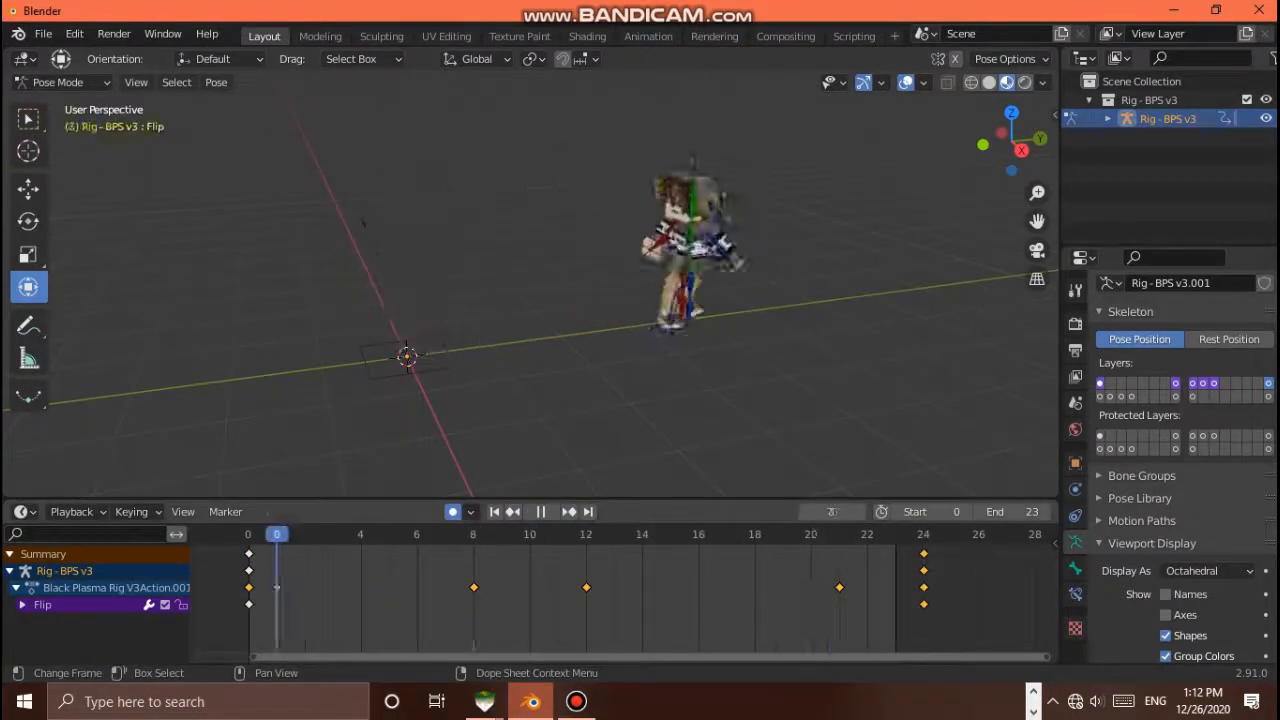
key(space)
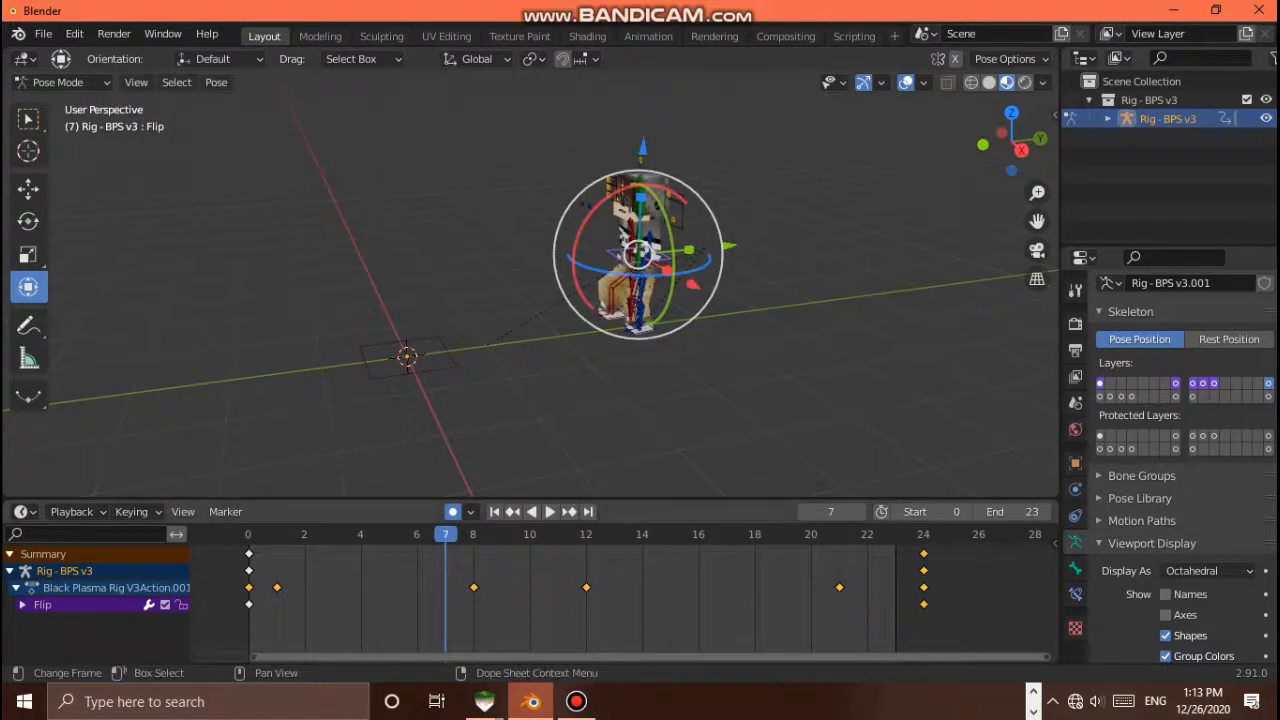
key(space)
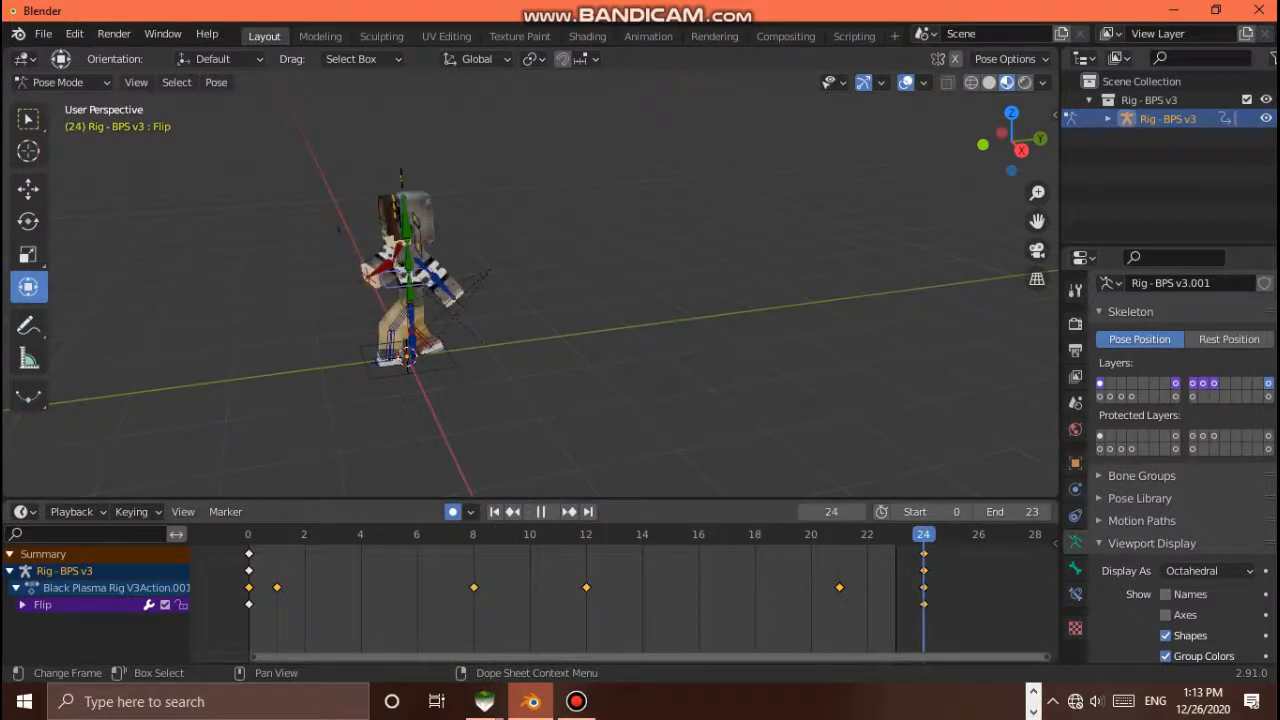
key(space)
key(g)
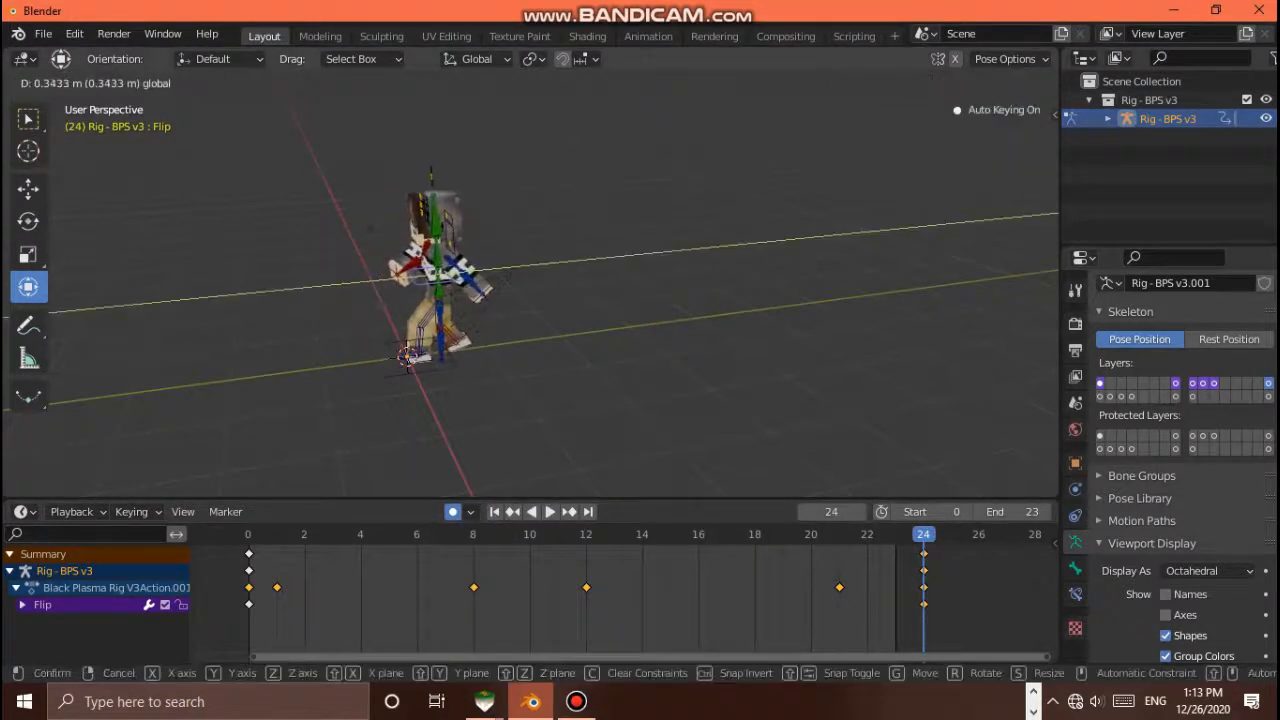
key(Return)
Play the walk, delete the Flip control's selected keyframe at frame 24, and replay the loop to check it
key(space)
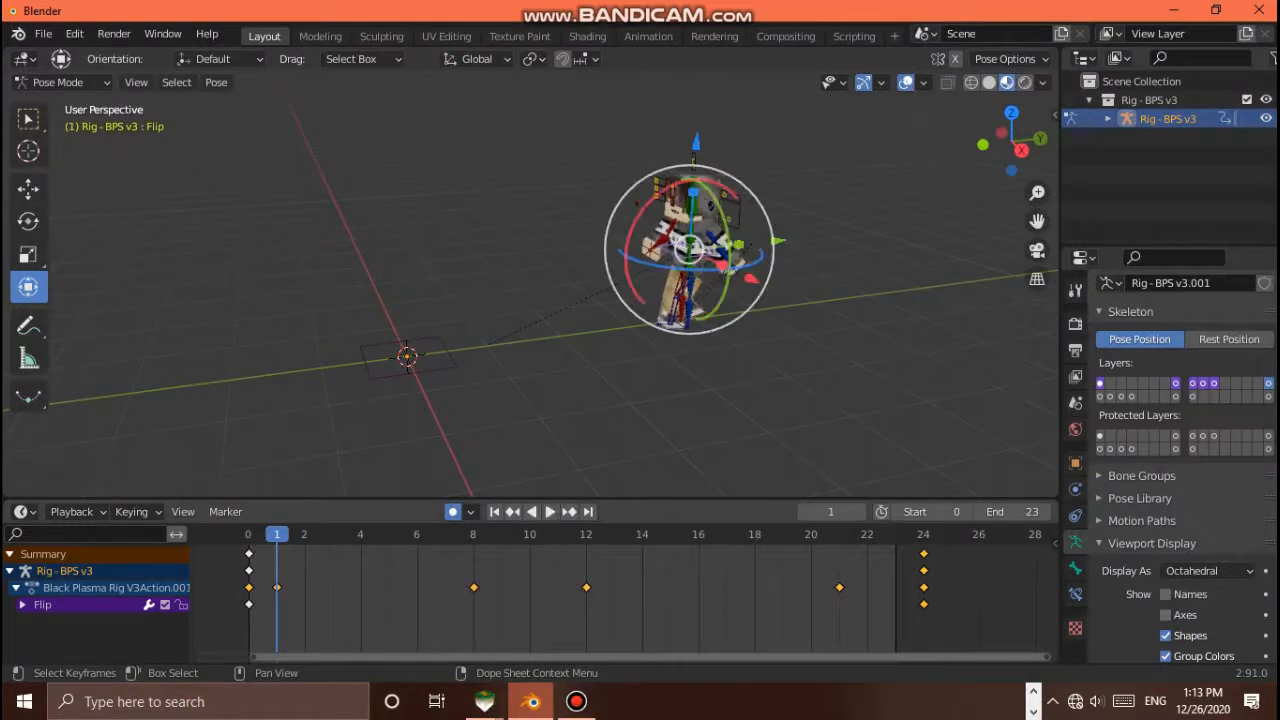
key(space)
right_click(855, 548)
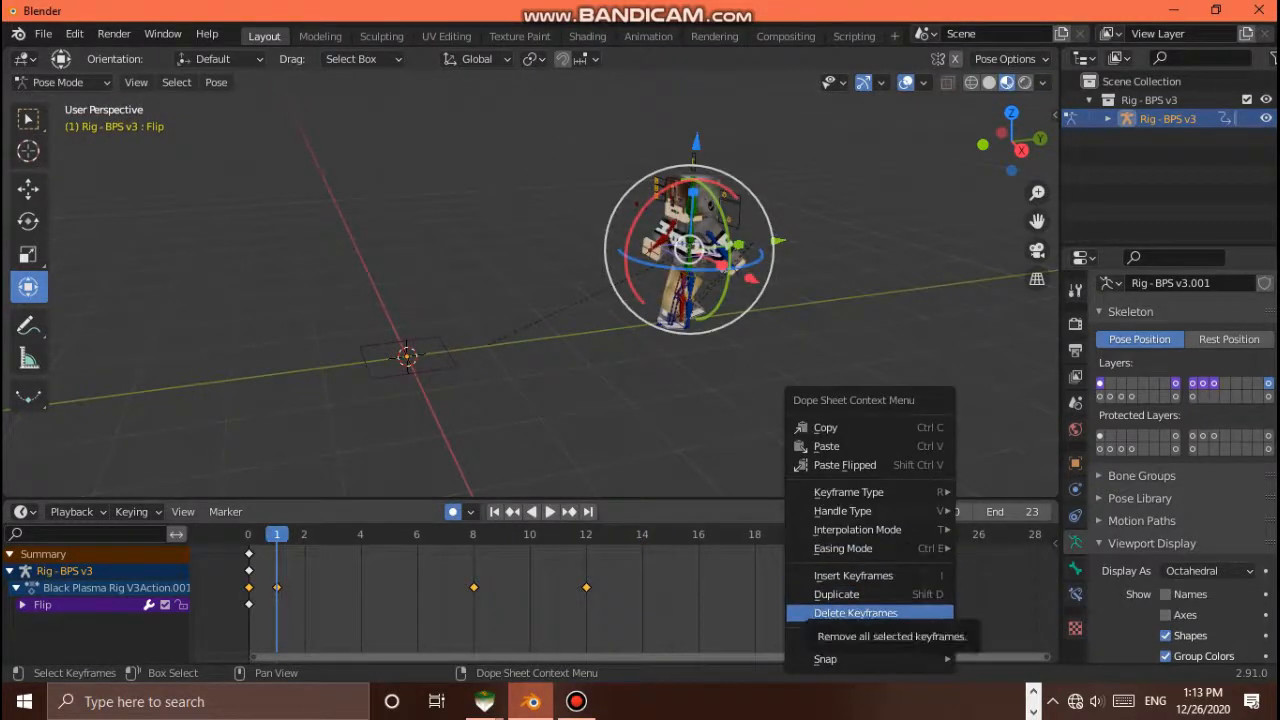
click(855, 613)
key(space)
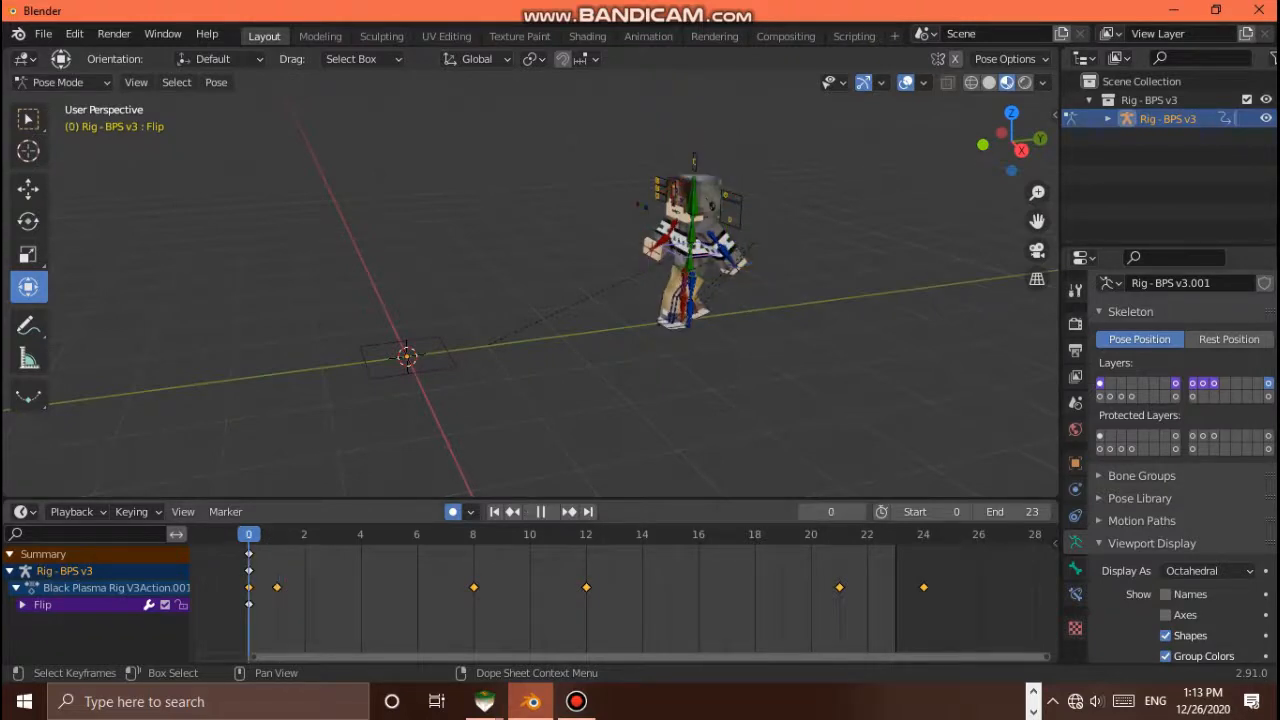
key(space)
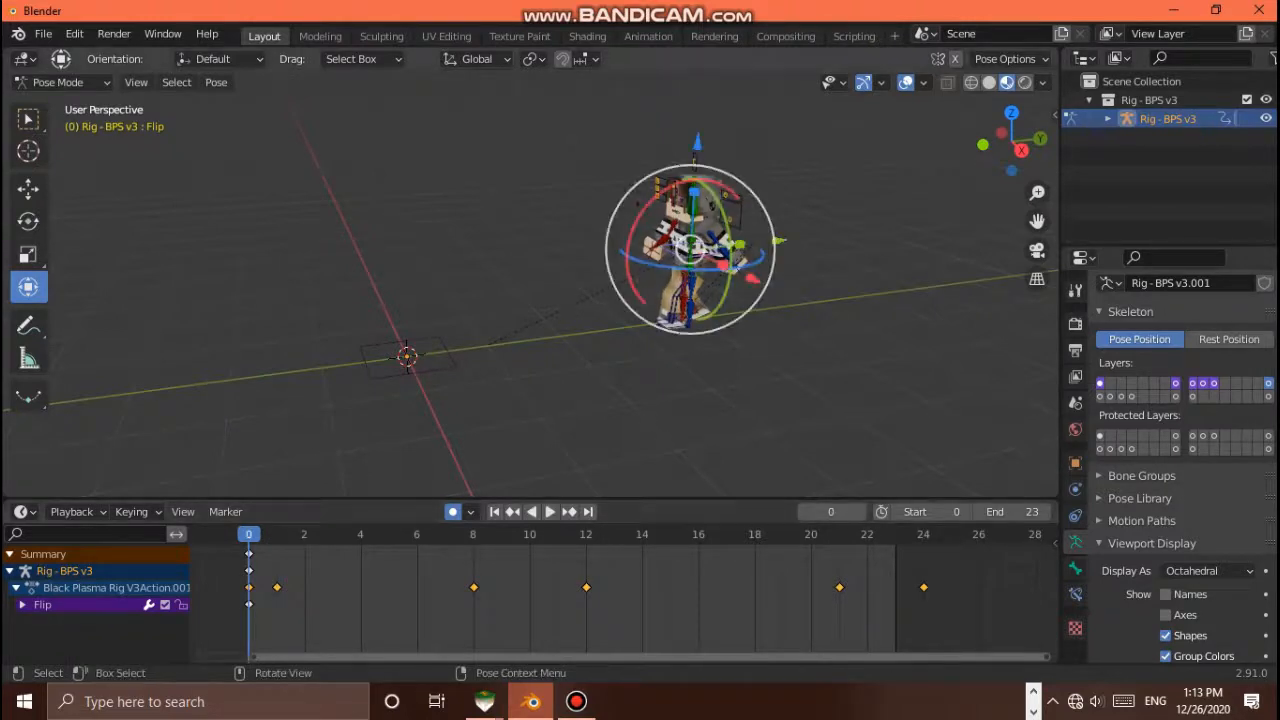
At frame 0, move the Flip control about -3.9 m along the global Y axis, back to the origin
key(g)
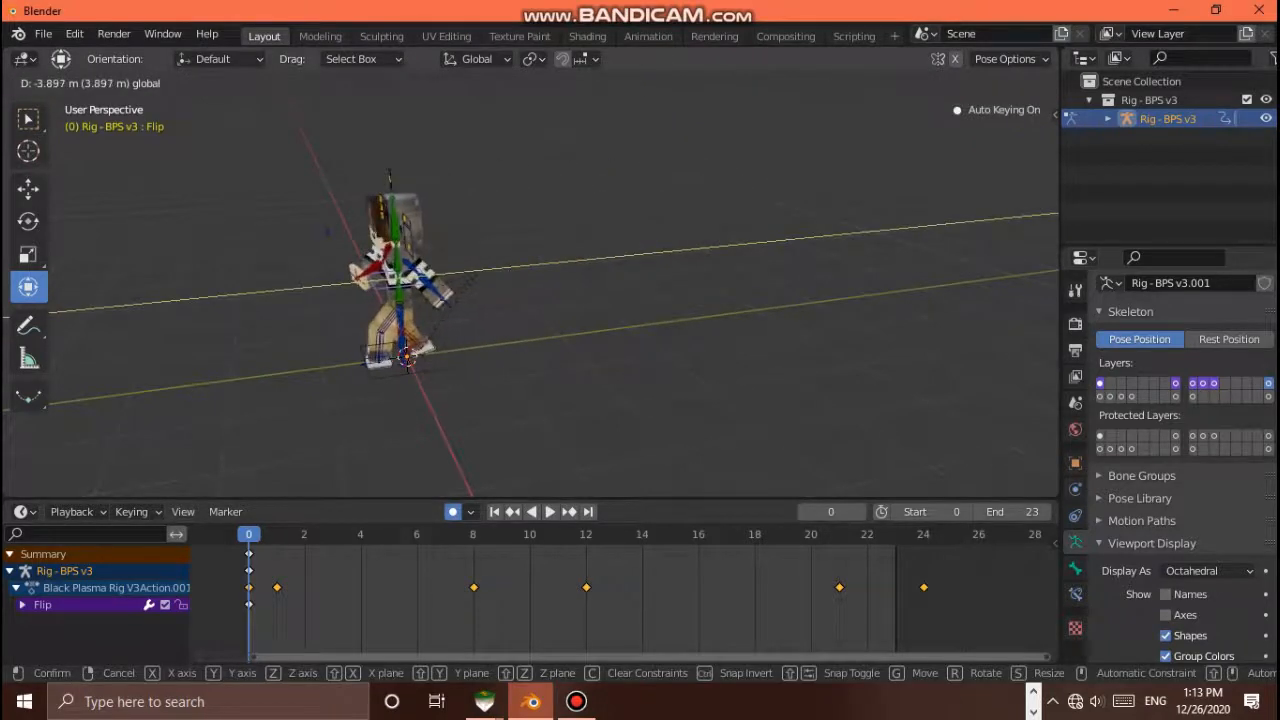
key(Return)
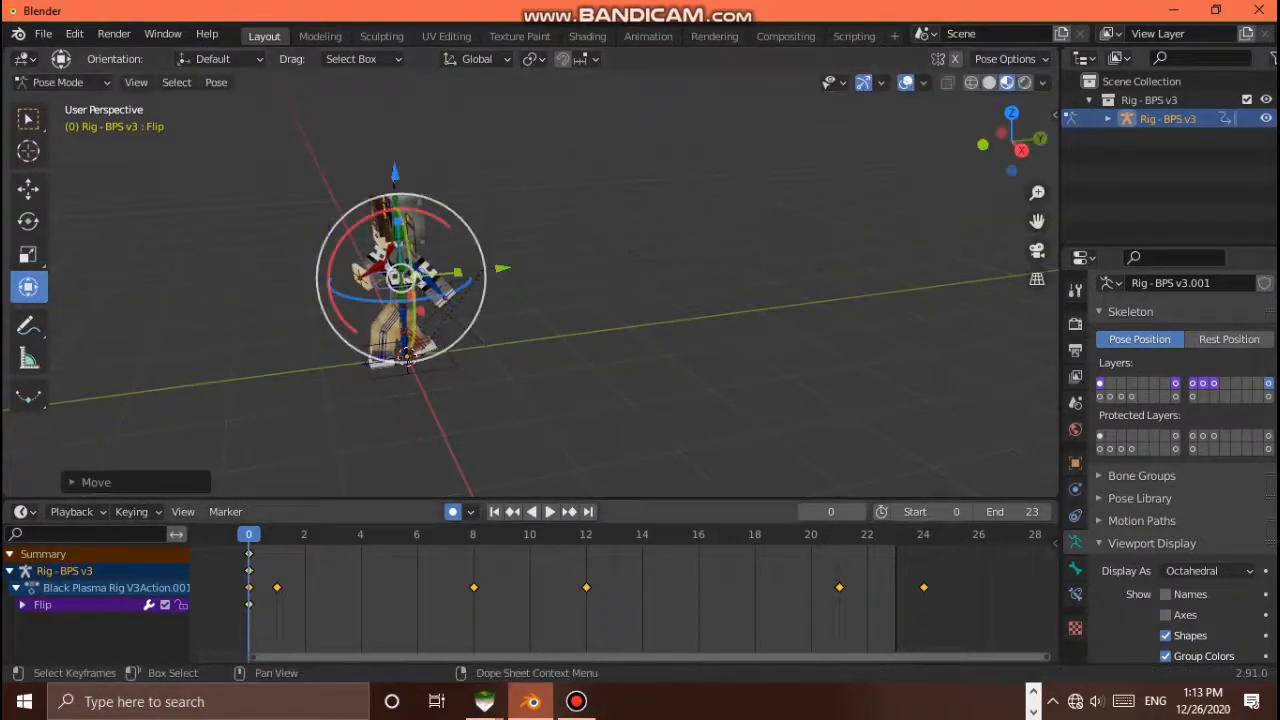
drag(1011, 141, 1070, 144)
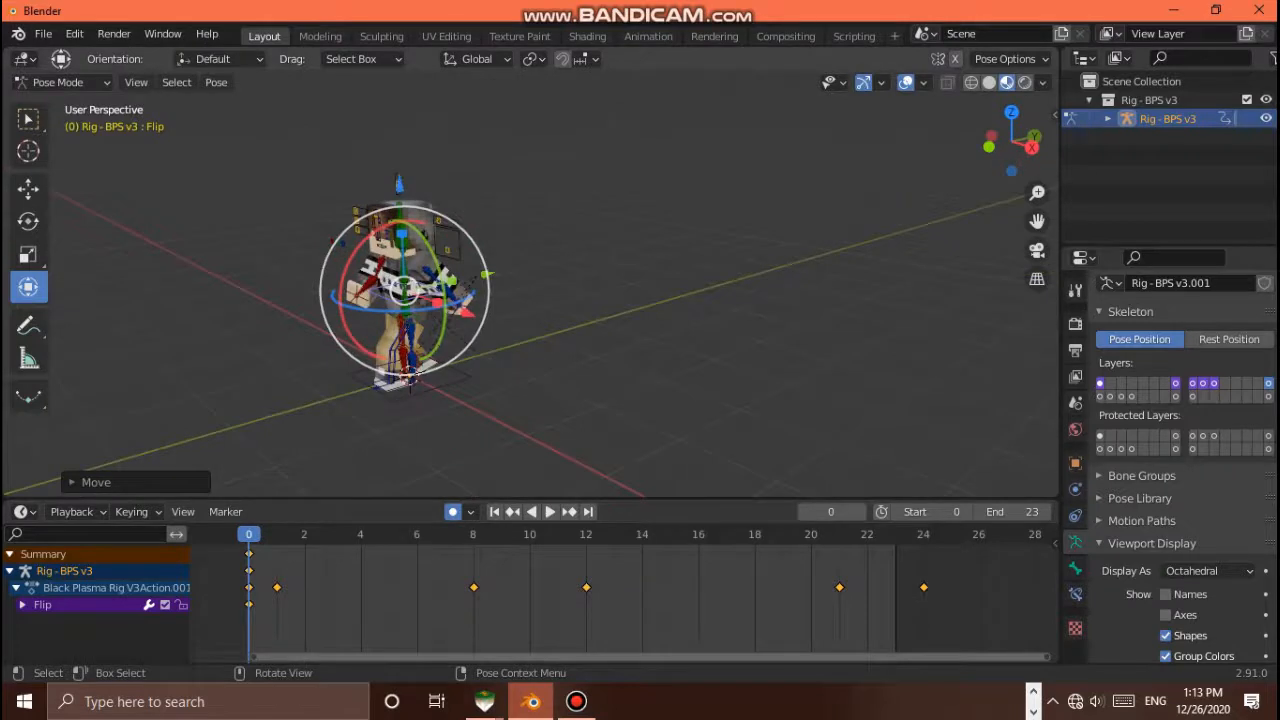
Select the Root control under the character's feet and insert a Location, Rotation & Scale keyframe at frame 0
click(455, 378)
scroll(455, 378, down, 1)
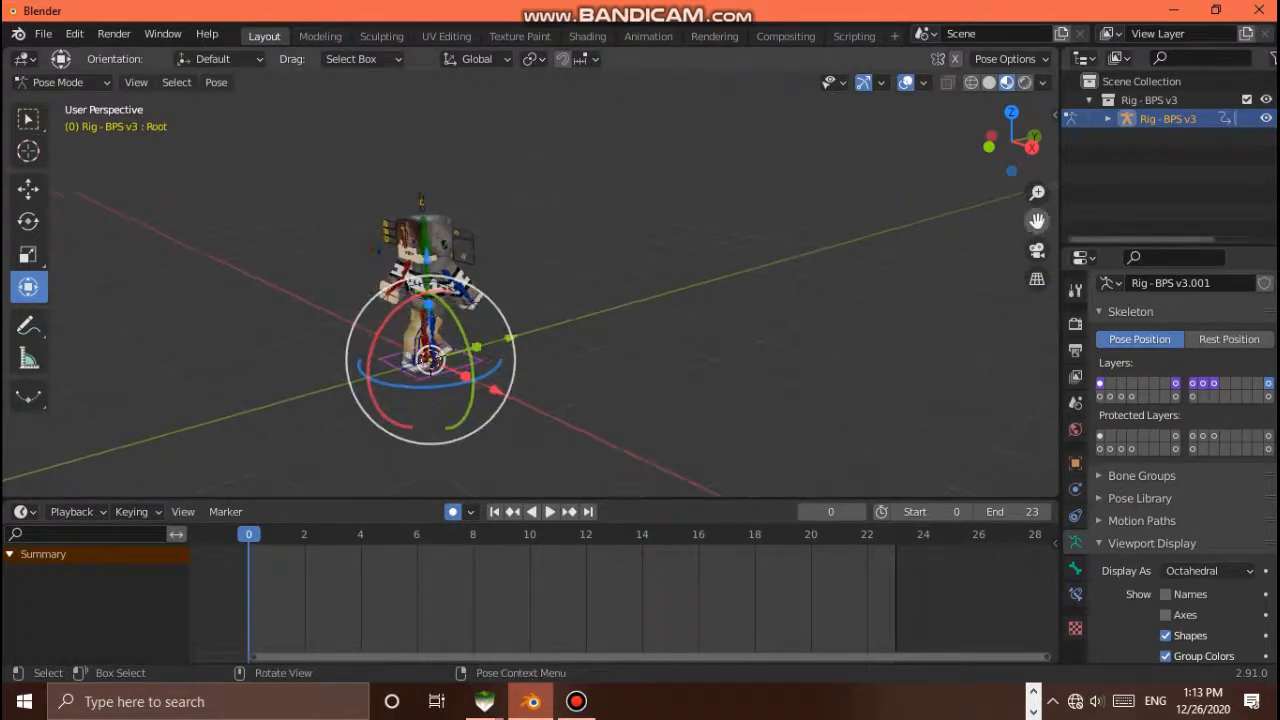
drag(1037, 221, 1148, 180)
key(i)
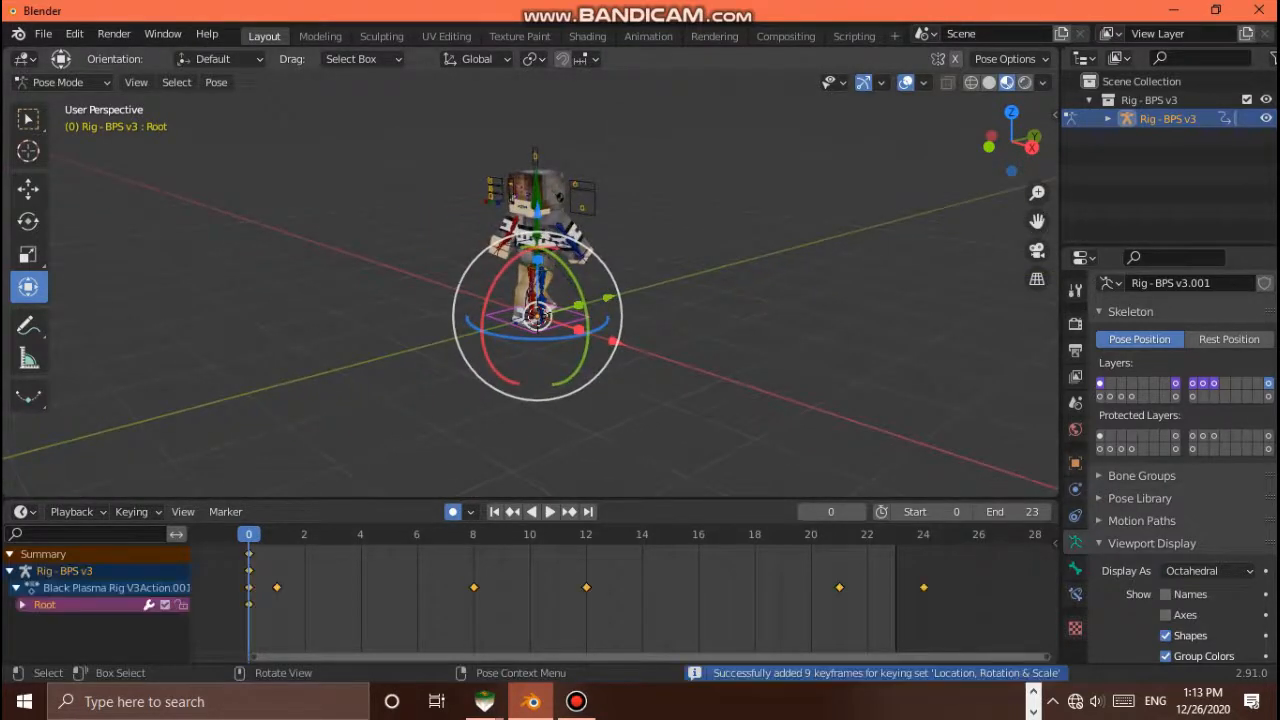
scroll(530, 290, down, 2)
scroll(530, 290, up, 4)
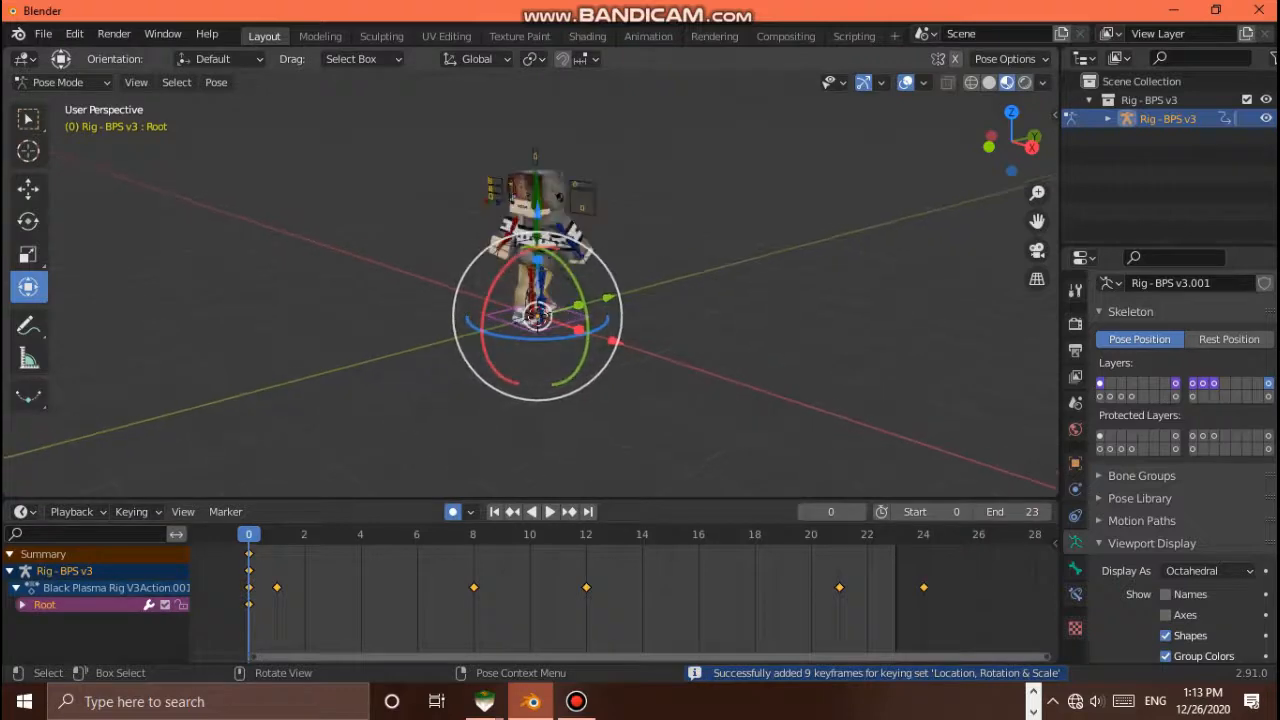
scroll(530, 290, up, 3)
scroll(530, 290, down, 2)
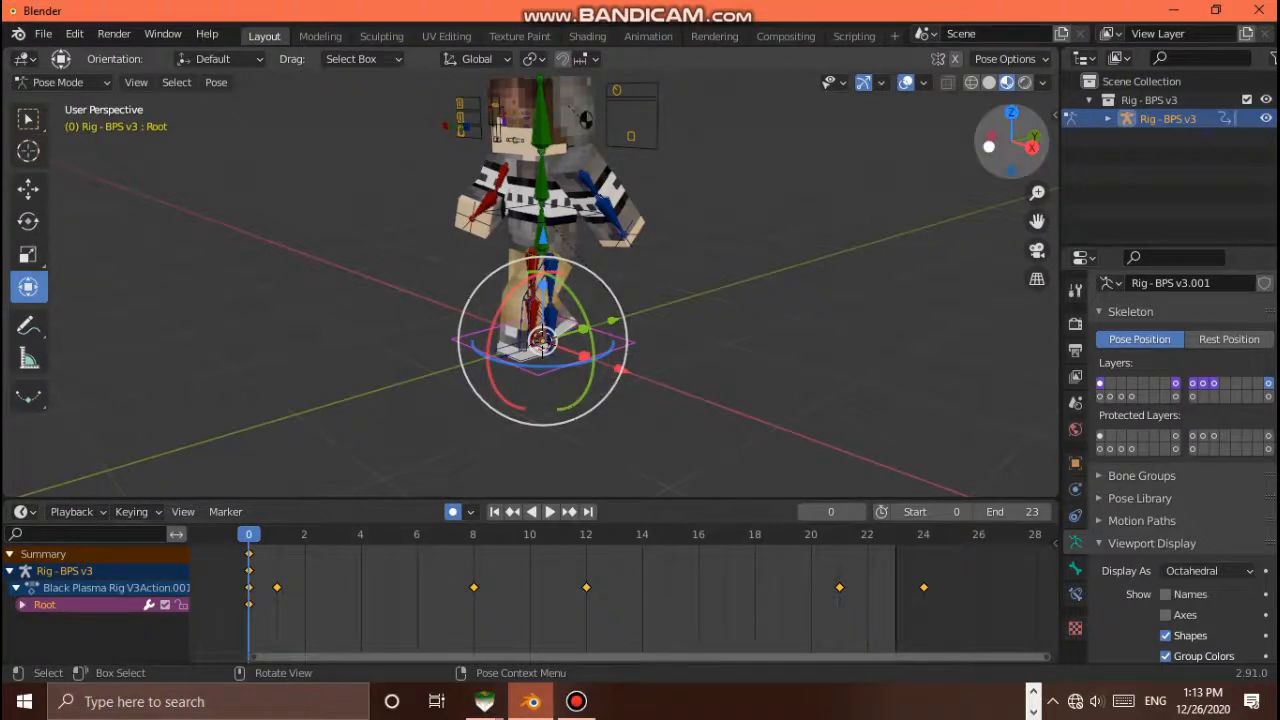
At frame 24, move the Root control forward along the negative global Y axis, then play the walk from frame 0
middle_drag(541, 340, 515, 430)
scroll(530, 286, down, 5)
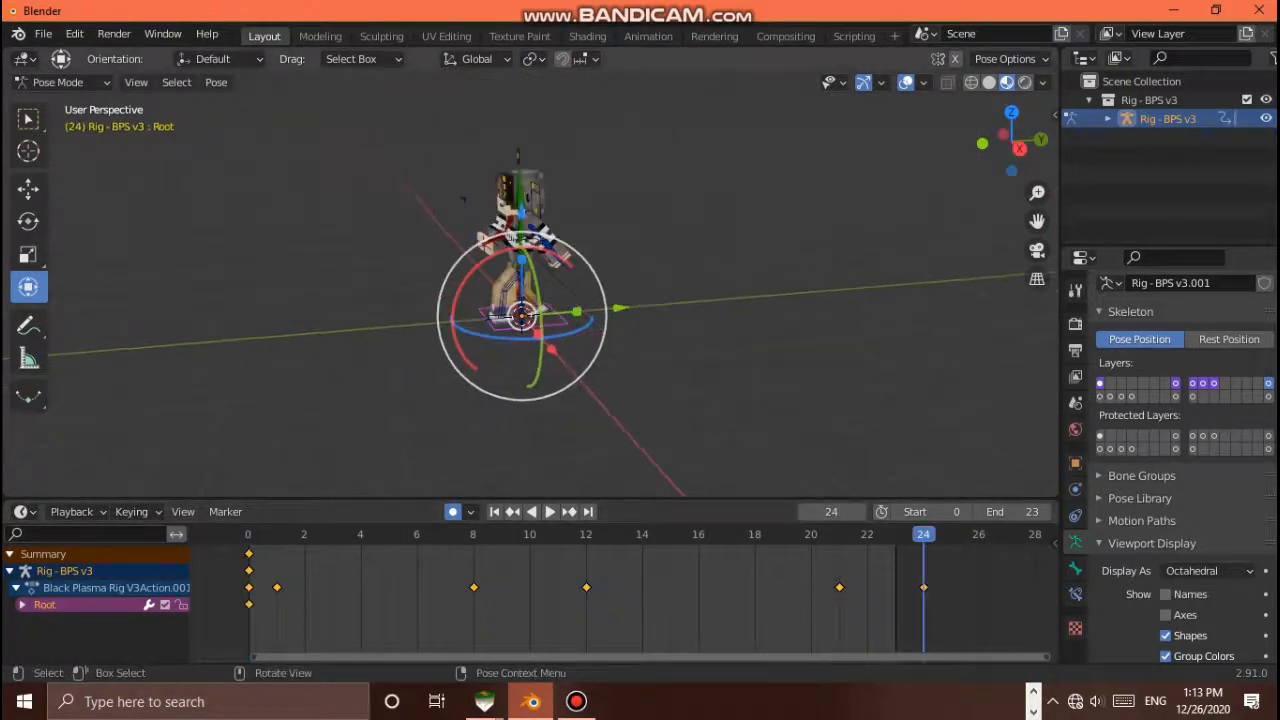
drag(622, 297, 362, 314)
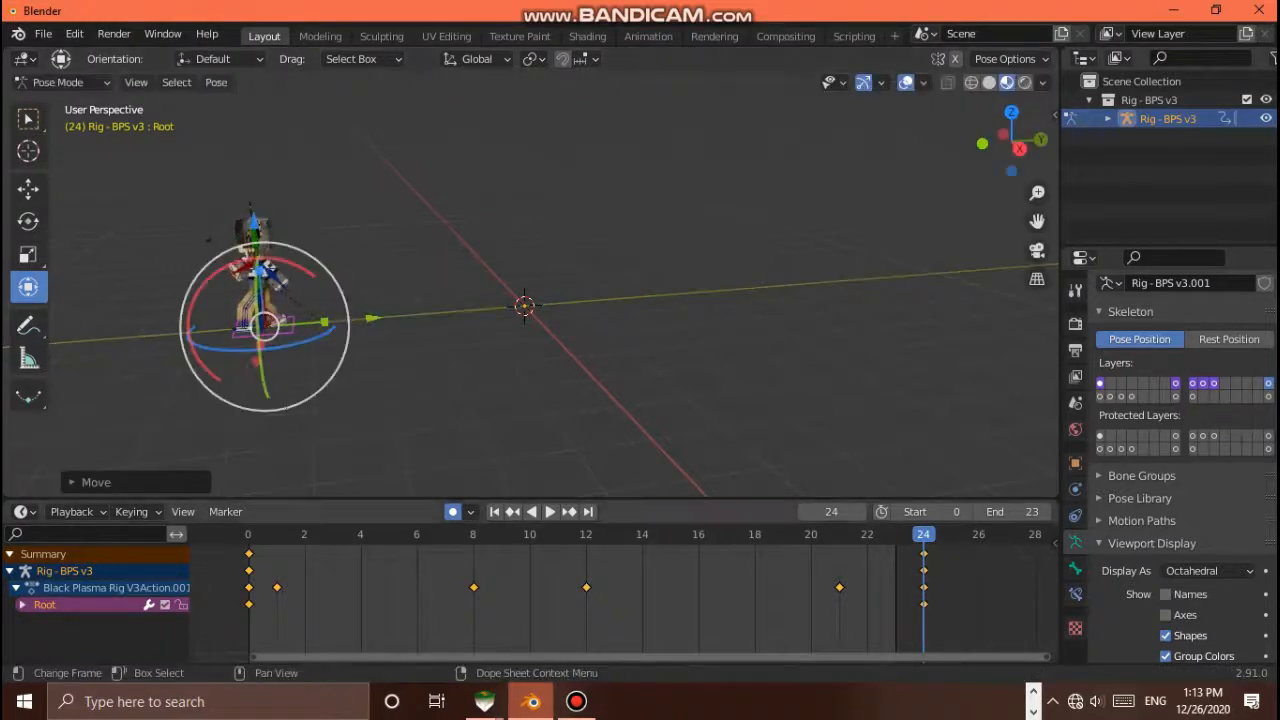
click(248, 534)
key(space)
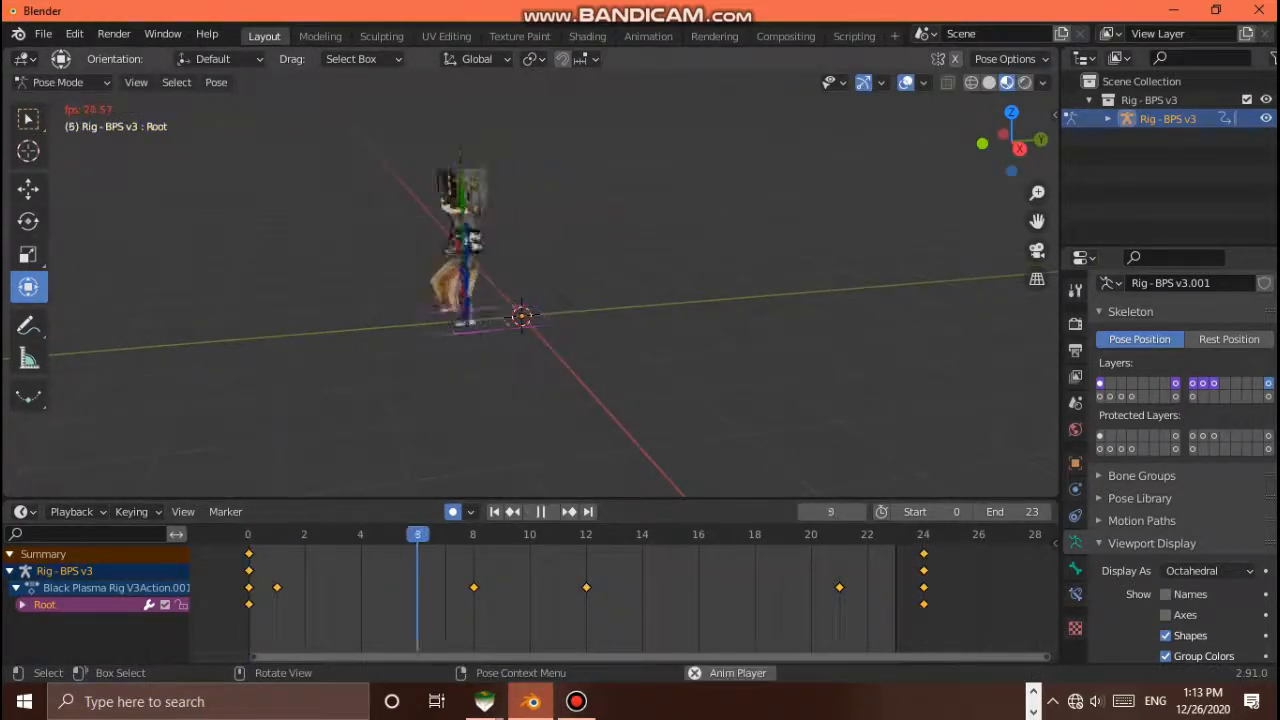
key(space)
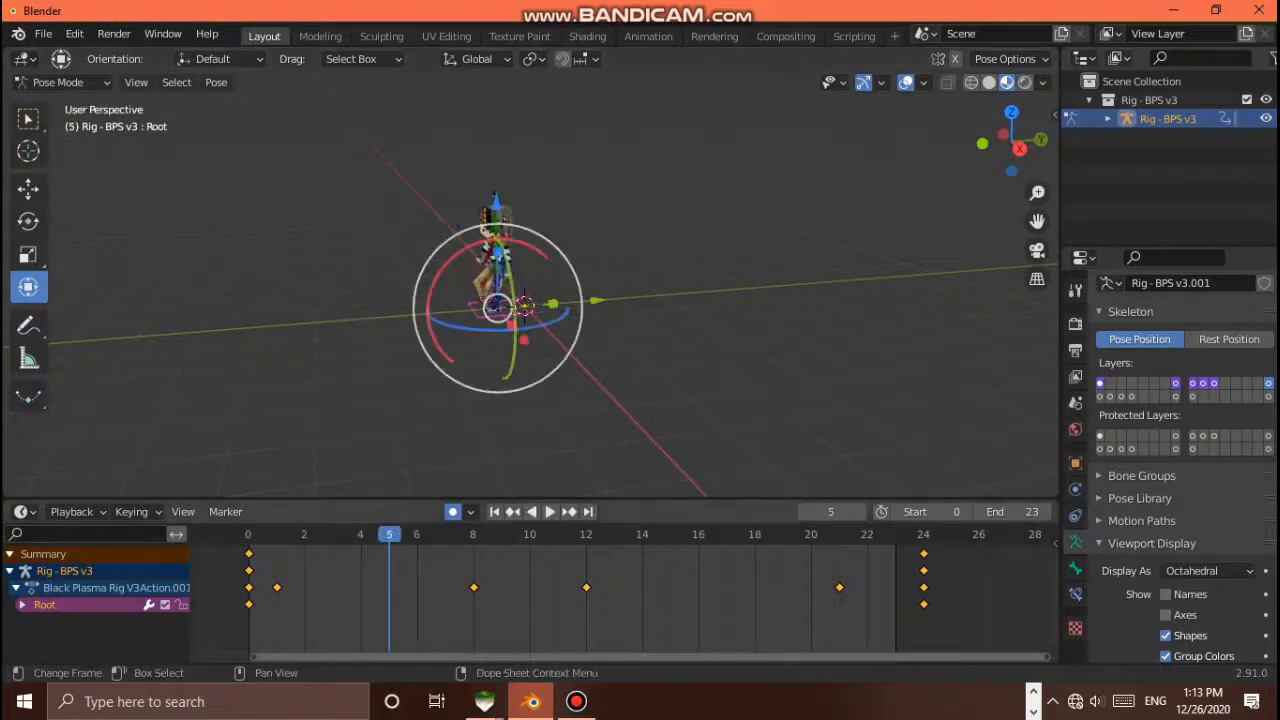
key(space)
key(space)
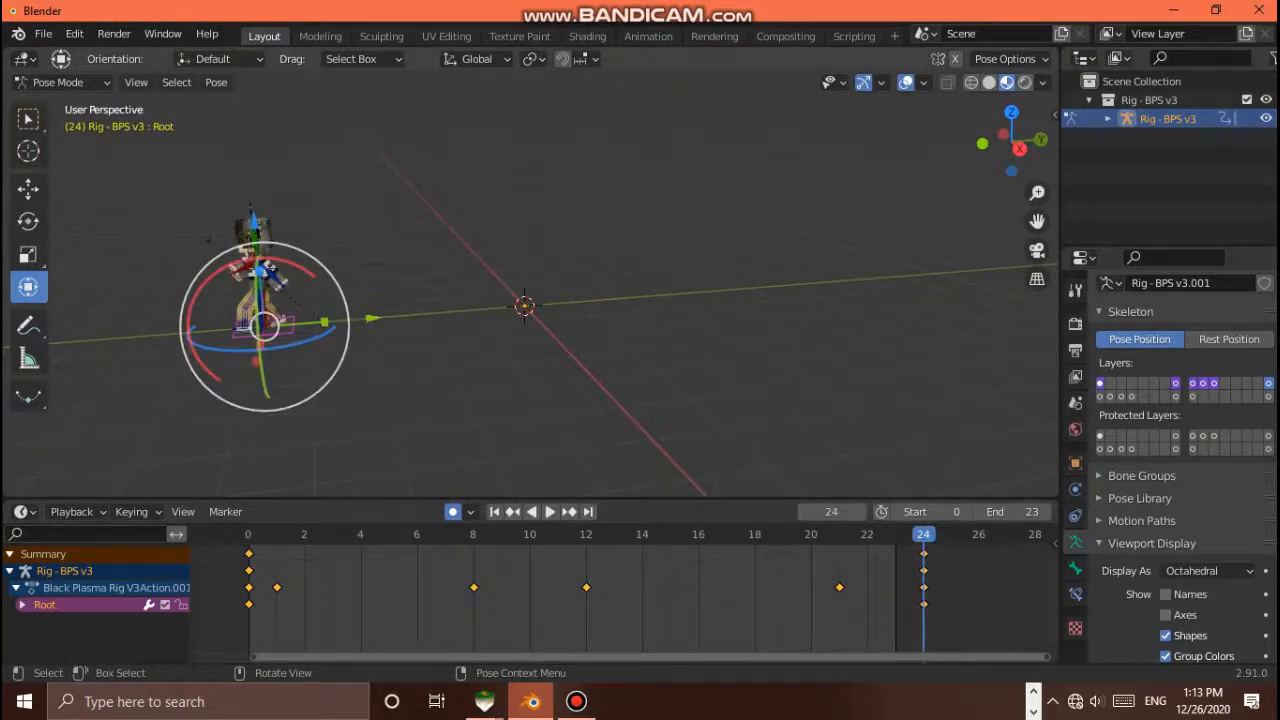
At frame 24, shorten the Root control's travel slightly along the global Y axis and play the walk
key(g)
key(Return)
key(space)
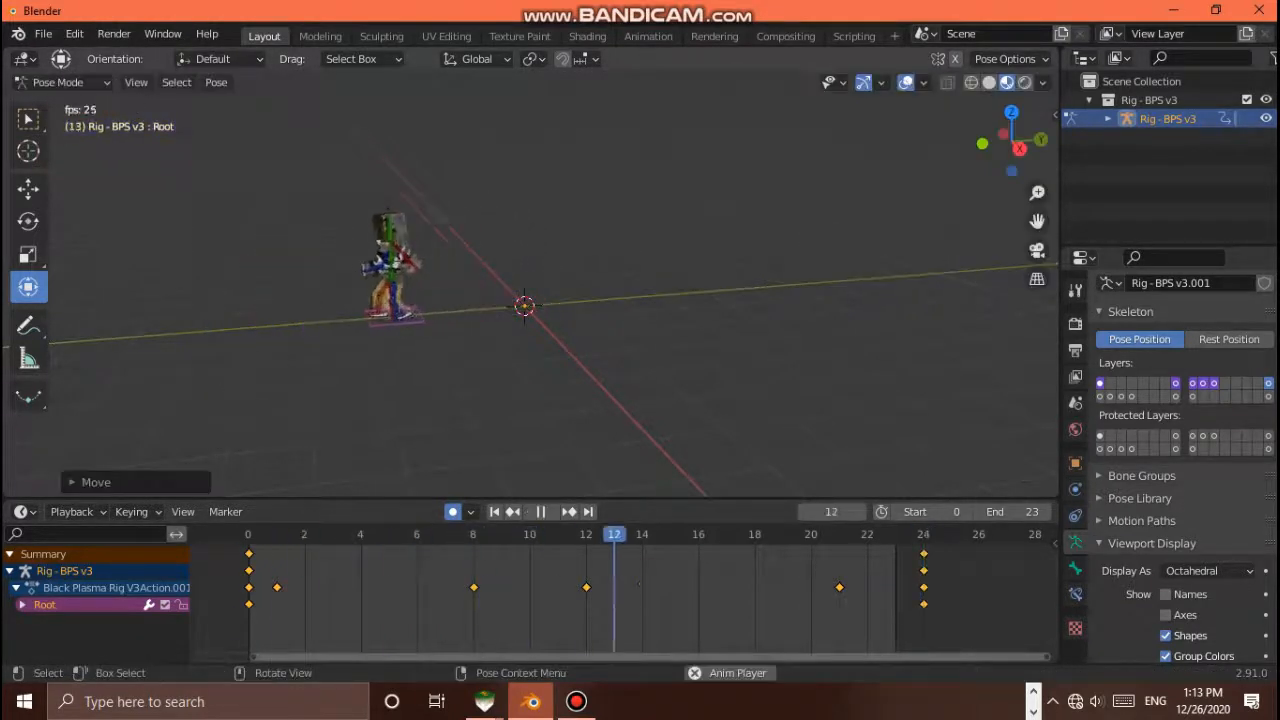
key(space)
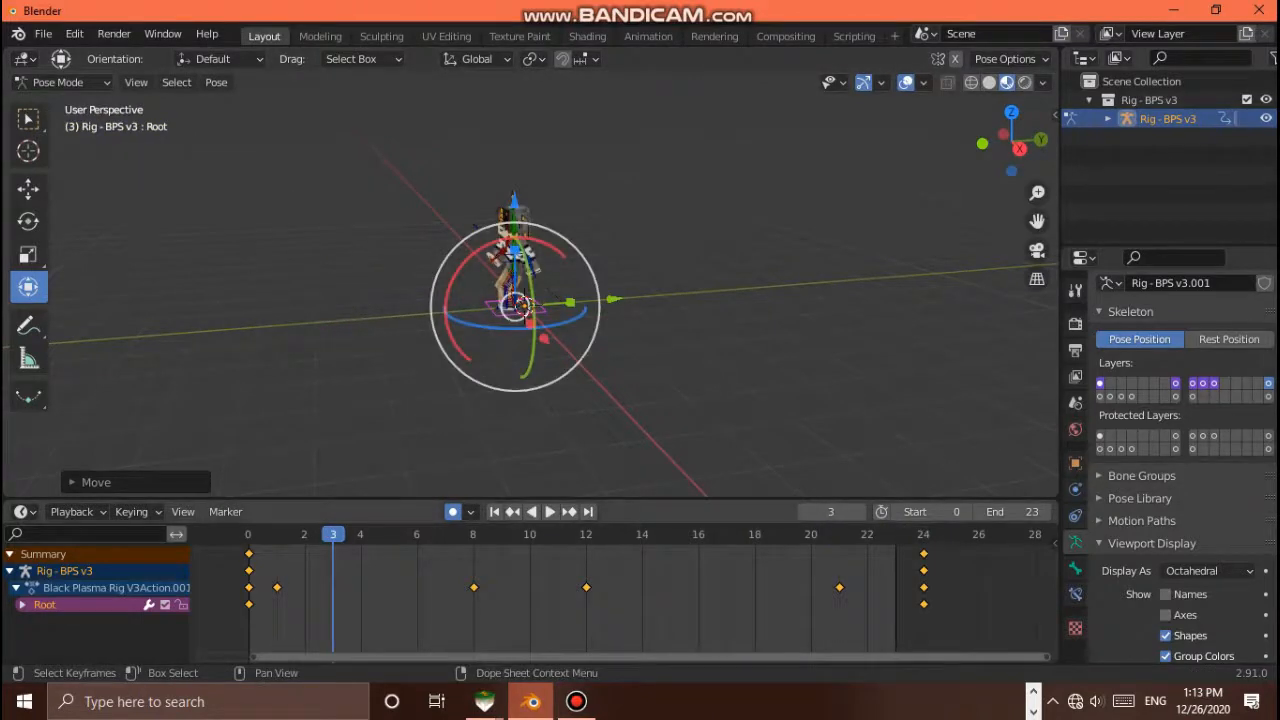
Try shifting the Root control's end keyframe from frame 24 to 26, play it, and return the keyframe to frame 24
key(g)
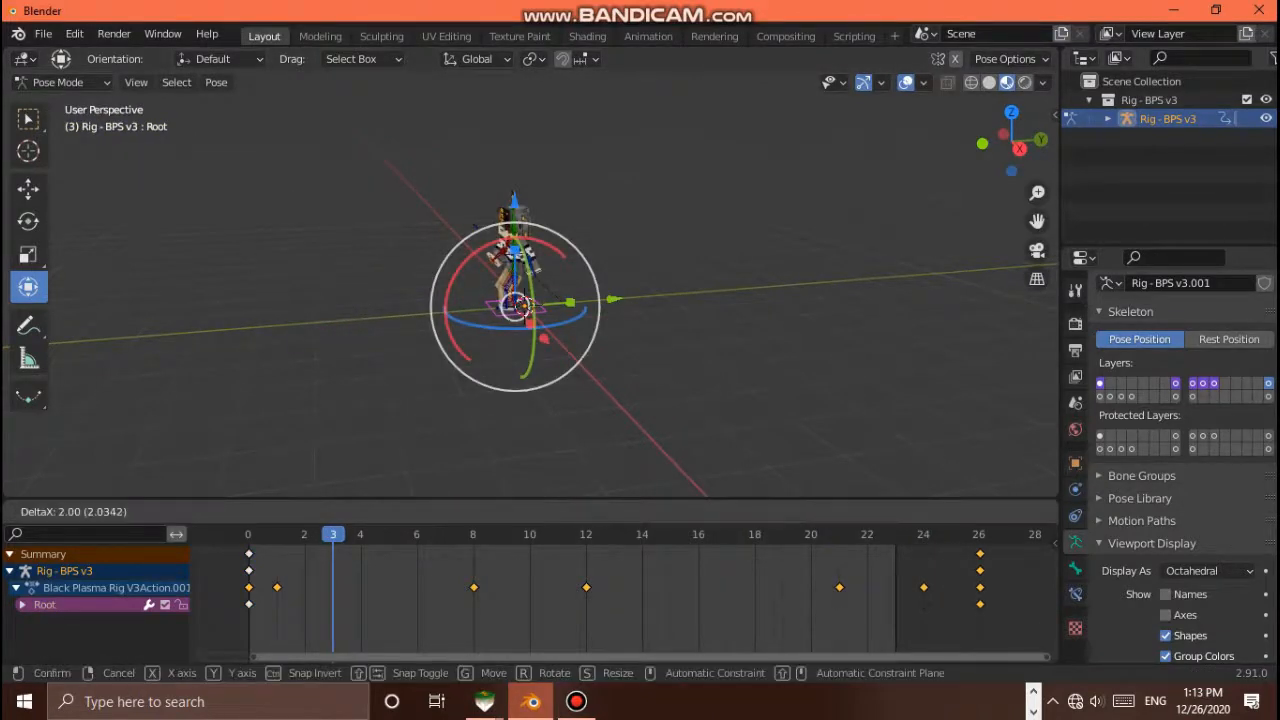
key(Return)
key(space)
key(space)
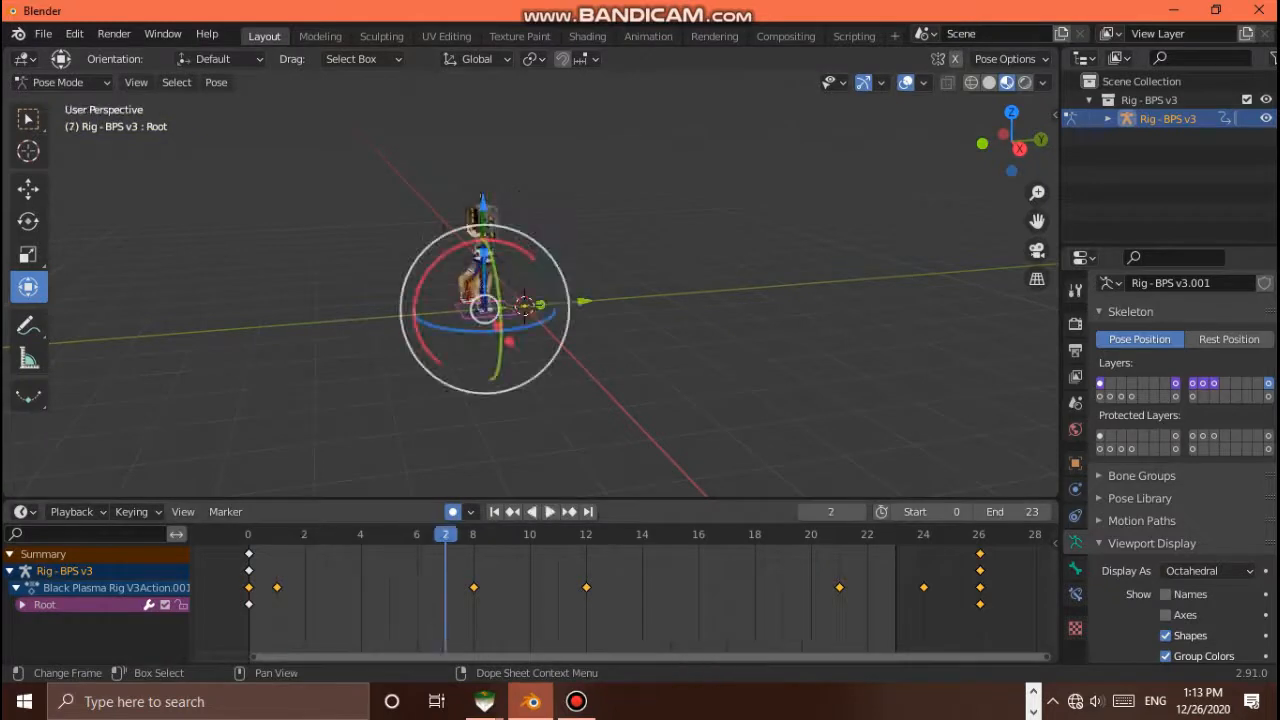
key(g)
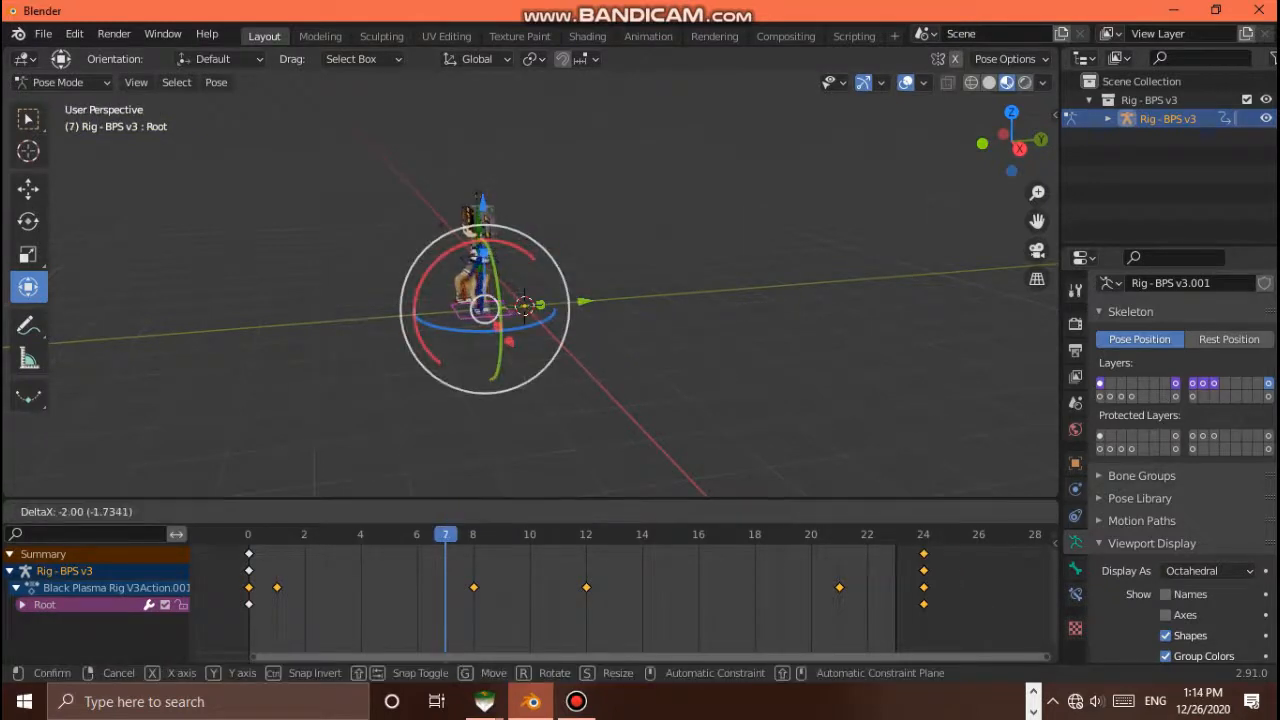
key(Return)
At frame 24, move the Root control back toward the origin along the global Y axis, then play the walk from frame 0
key(Up)
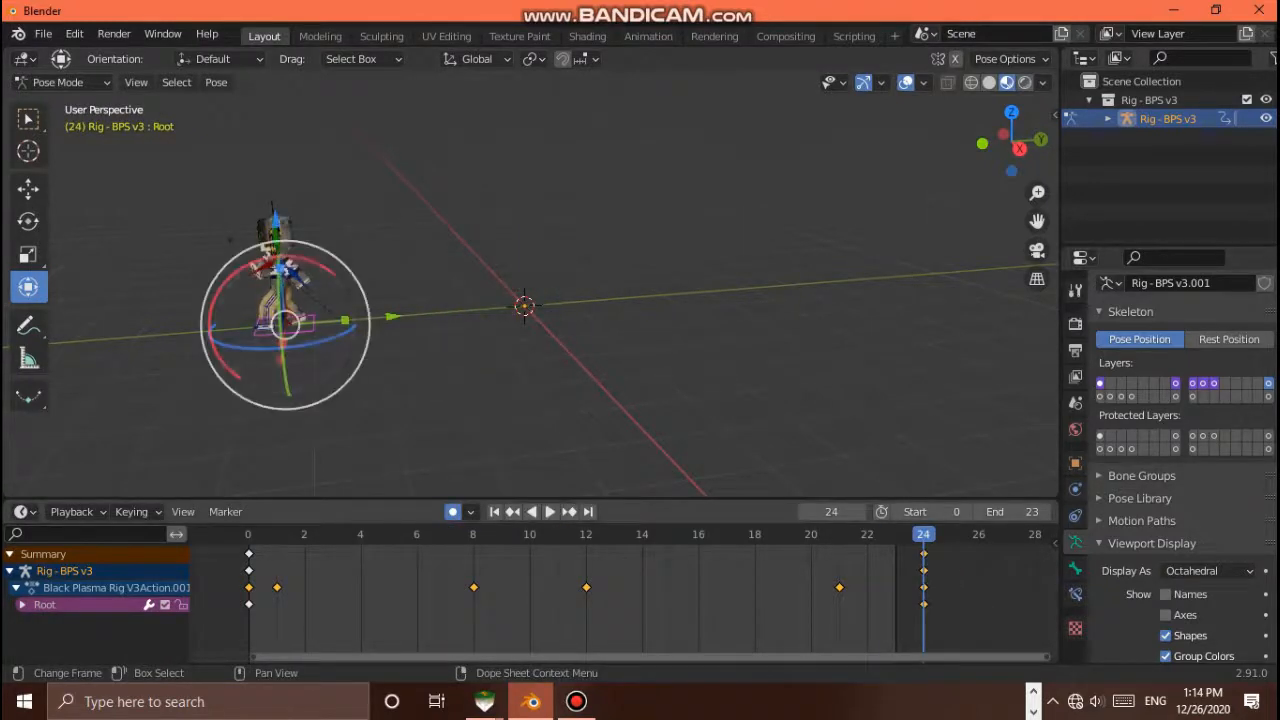
key(g)
drag(354, 310, 374, 308)
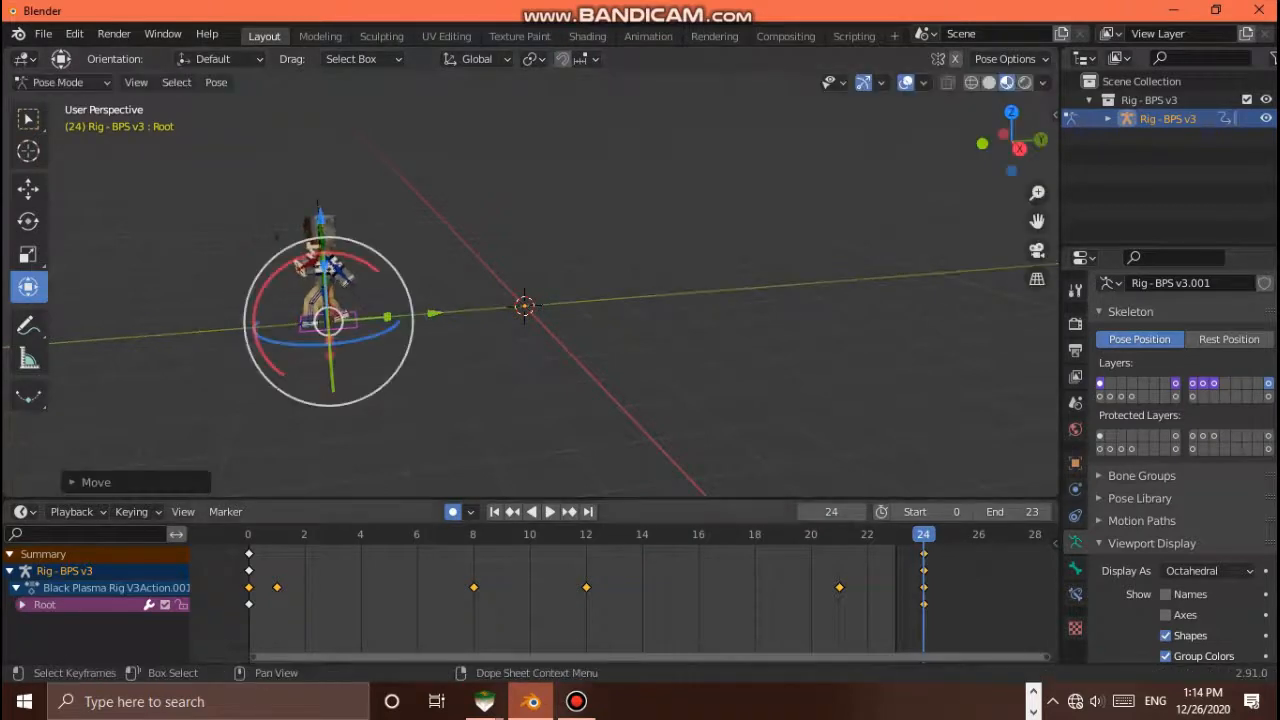
drag(923, 534, 249, 534)
key(space)
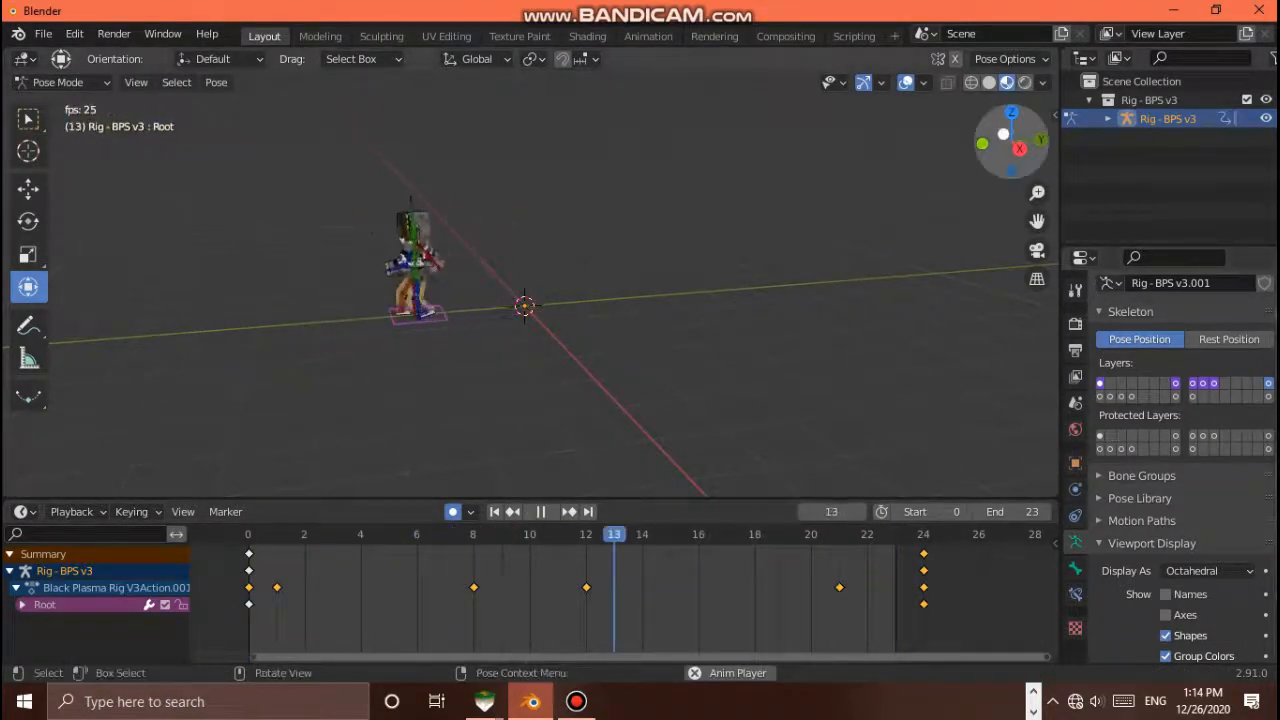
drag(1003, 134, 1125, 140)
key(Escape)
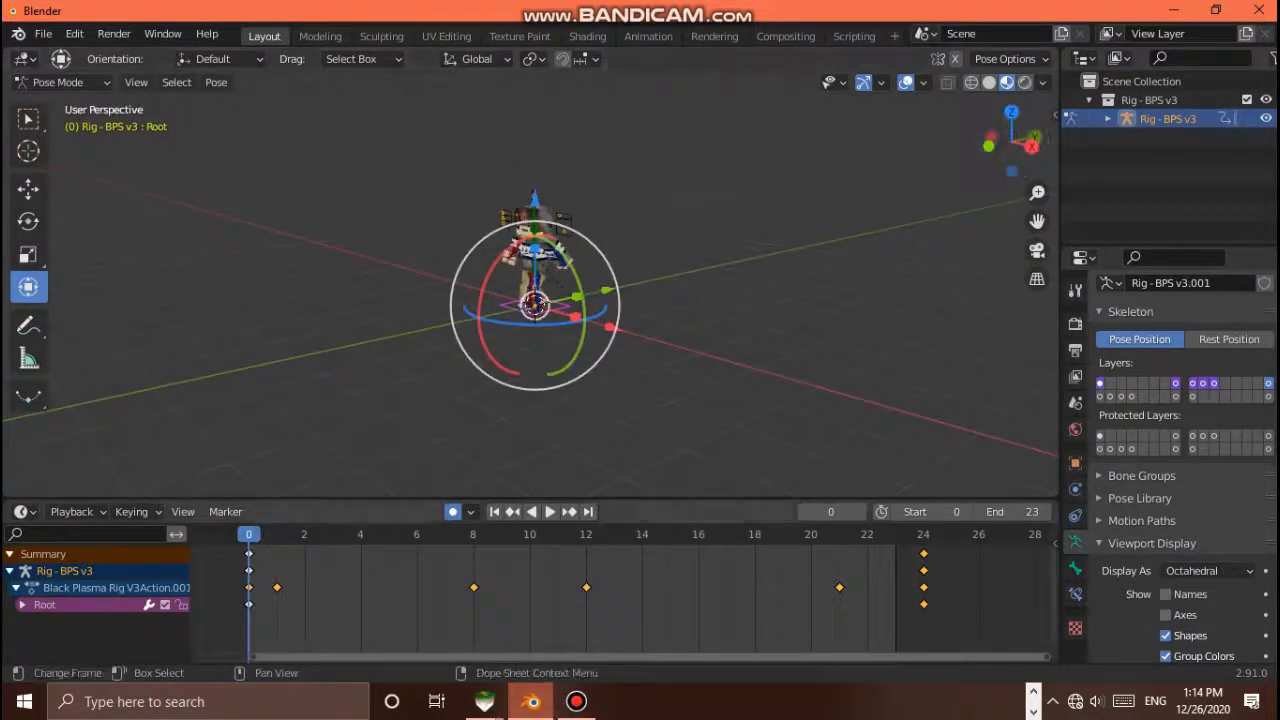
Bring the Root control's frame 24 position a little closer to the origin along the global Y axis and replay the loop
click(923, 534)
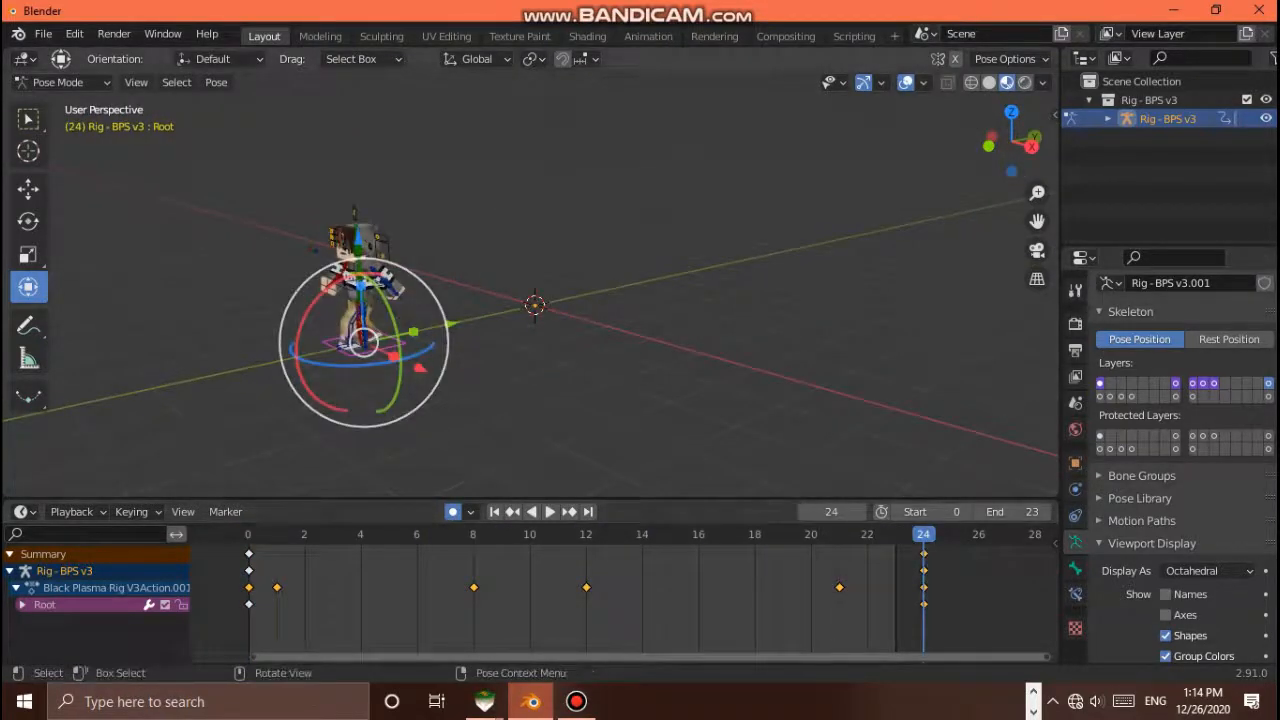
drag(436, 326, 462, 321)
key(space)
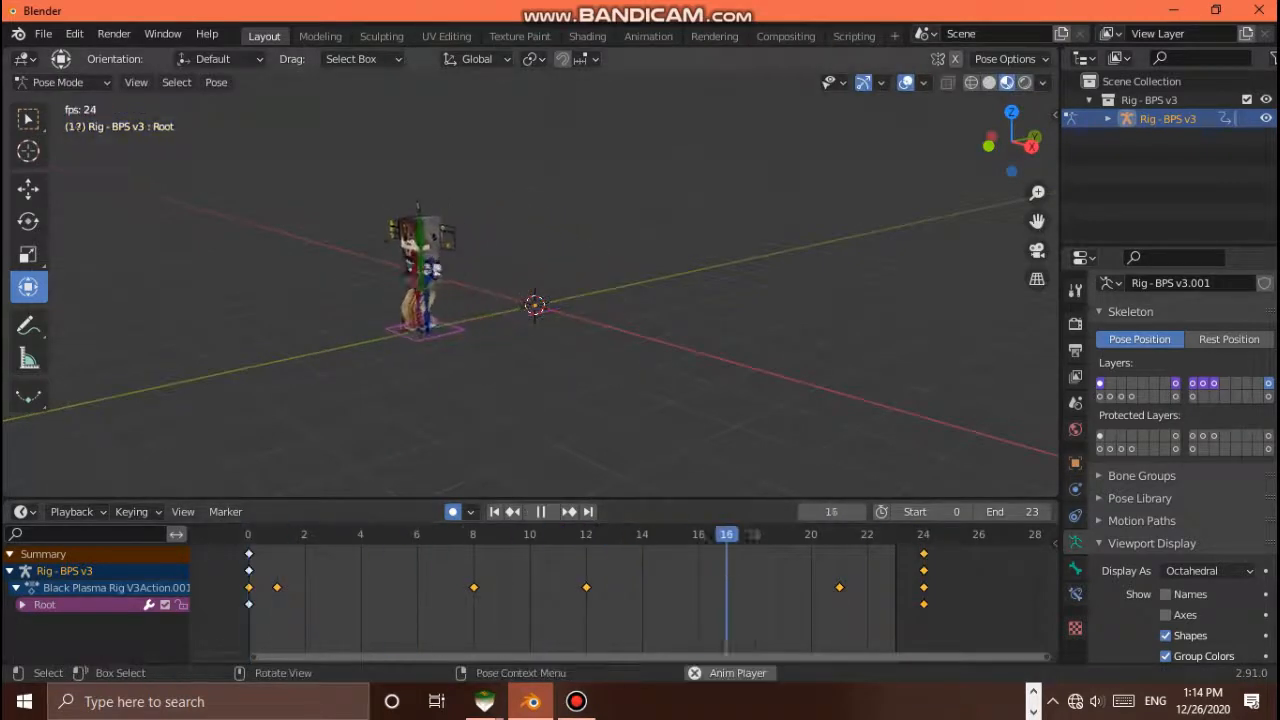
key(space)
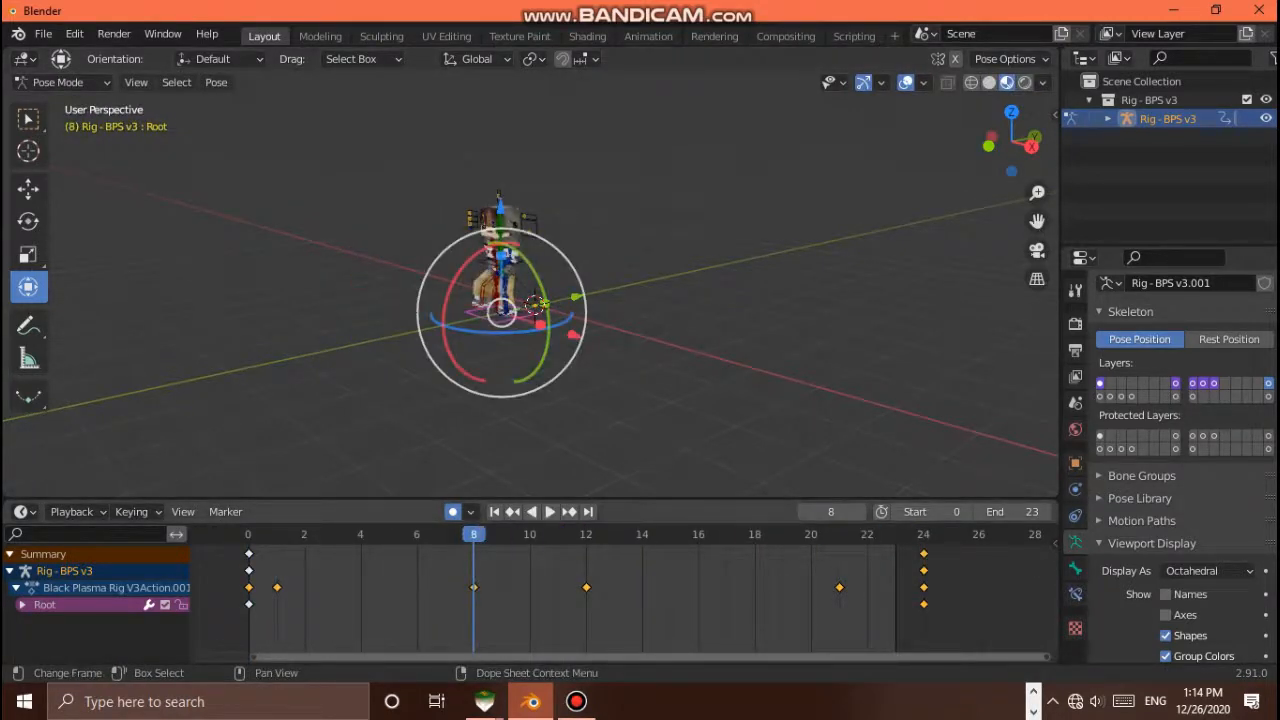
Nudge the Root control at frame 24 very slightly along the positive global Y axis and check the foot sliding in playback
key(space)
key(g)
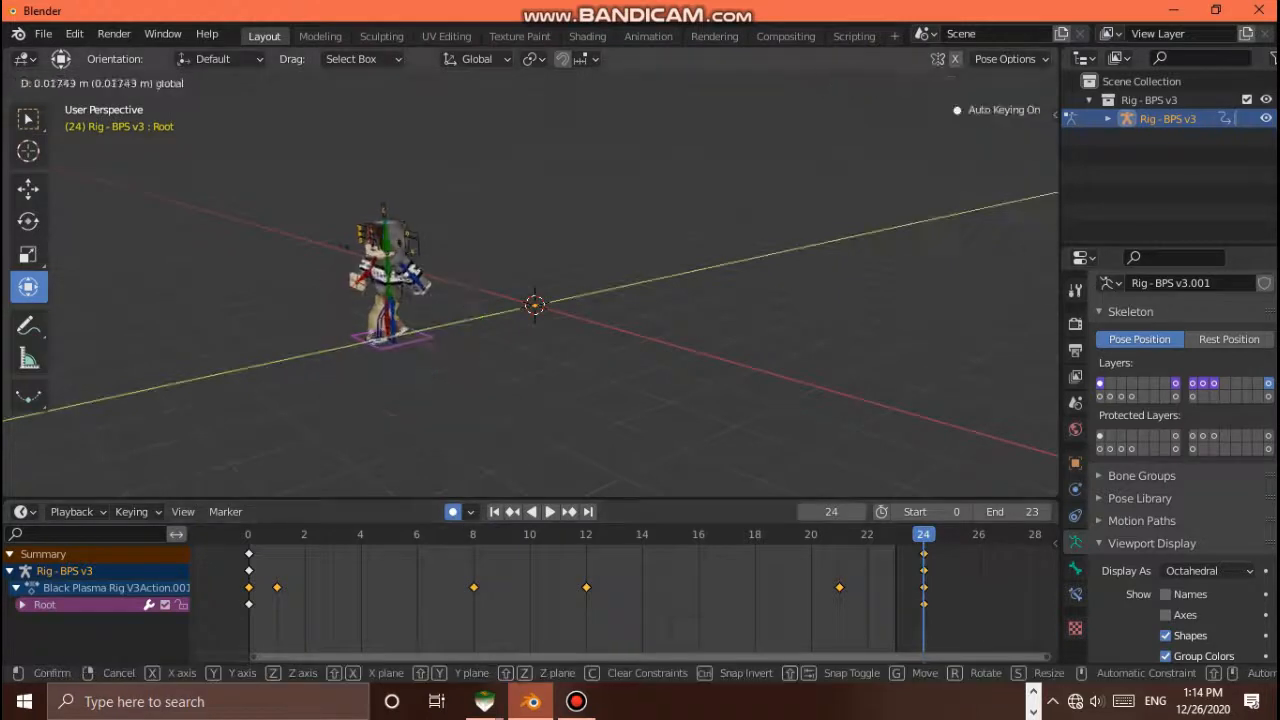
key(Return)
key(space)
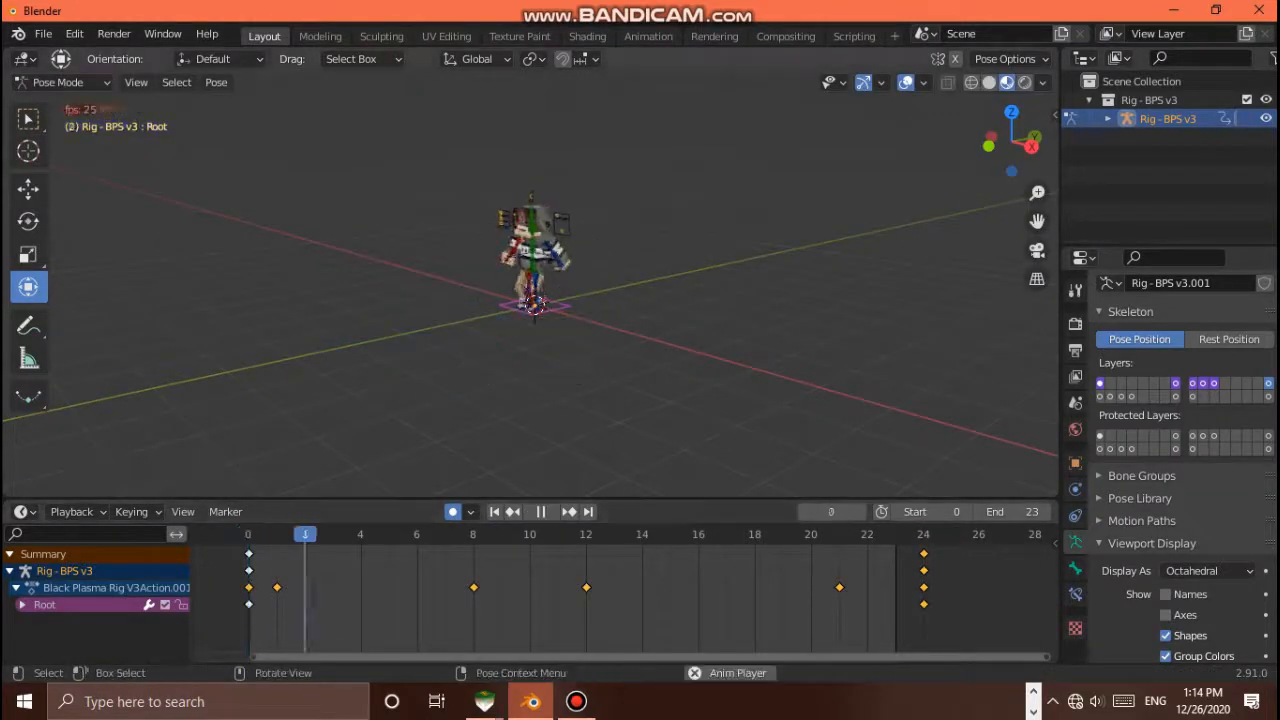
key(space)
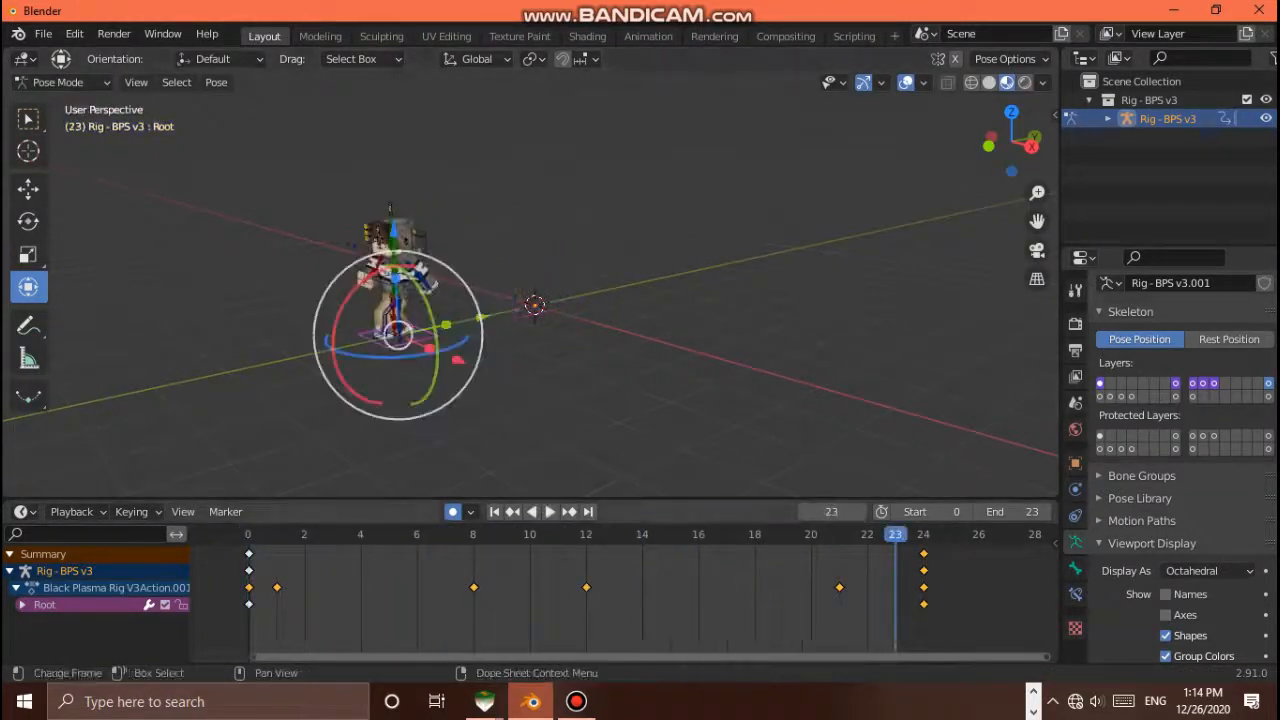
Fine-tune the Root control at frame 24 with one more small move toward the origin, then play the walk
key(Right)
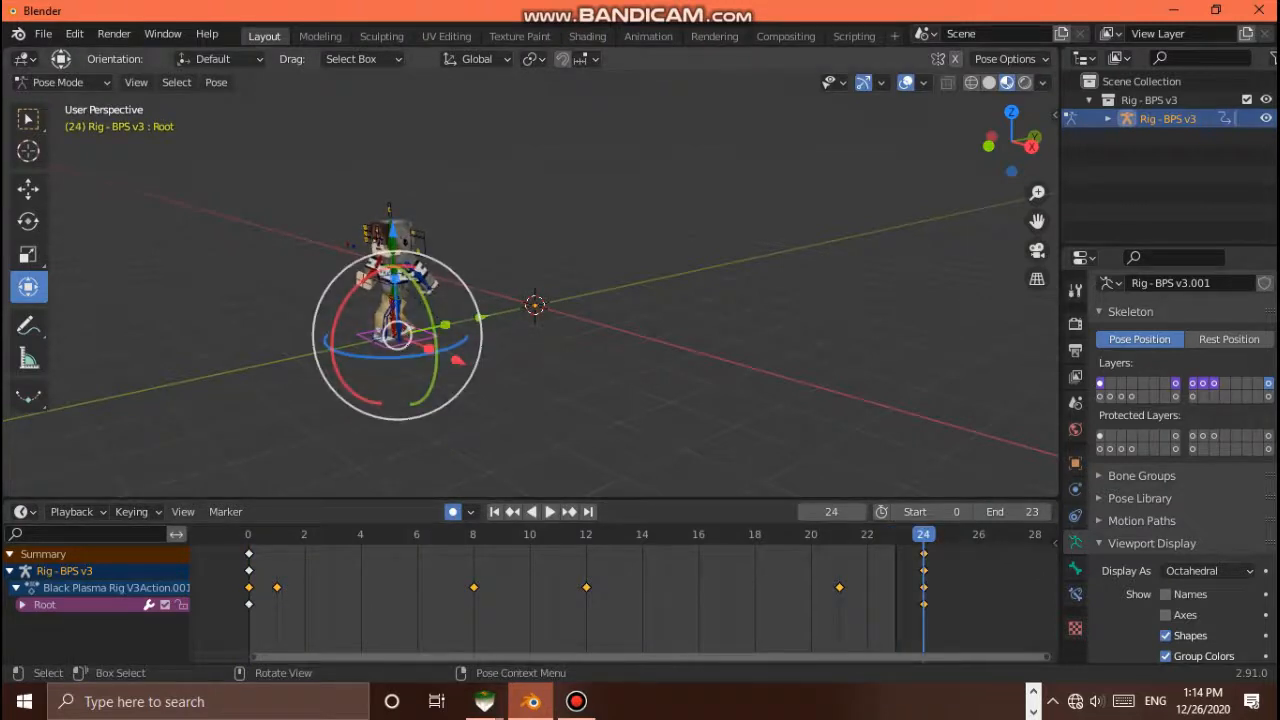
key(g)
key(Escape)
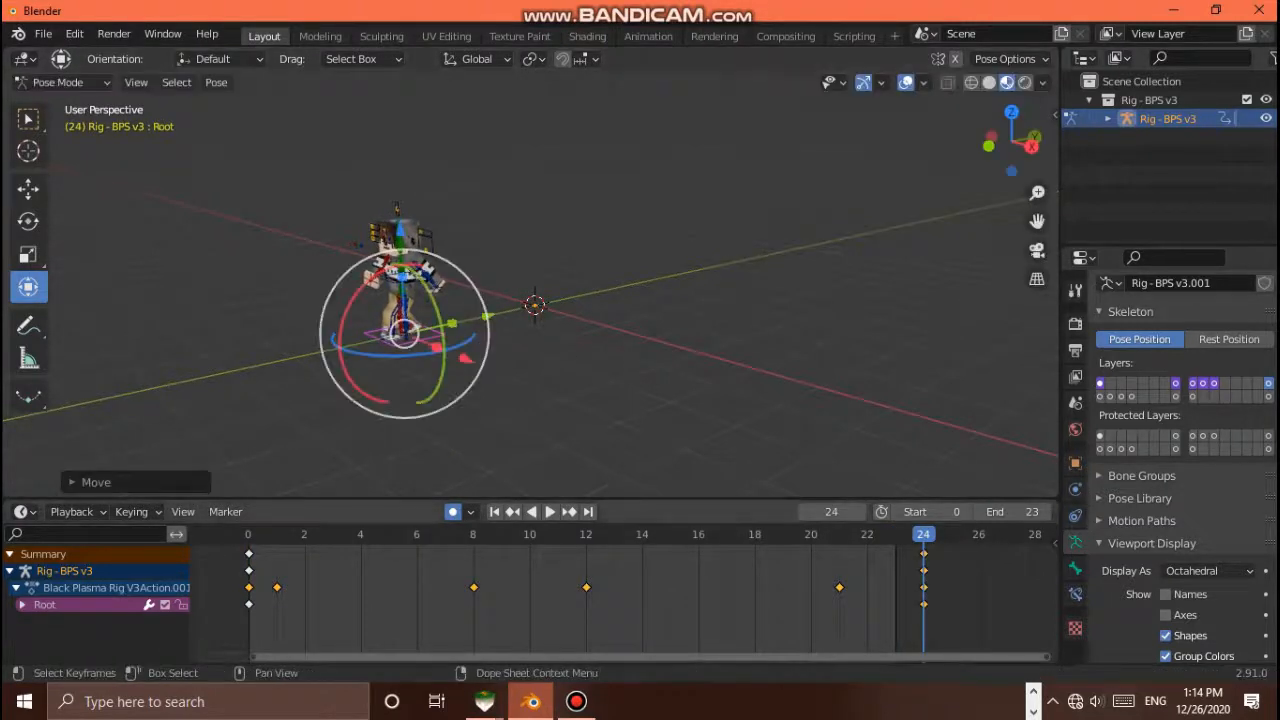
key(space)
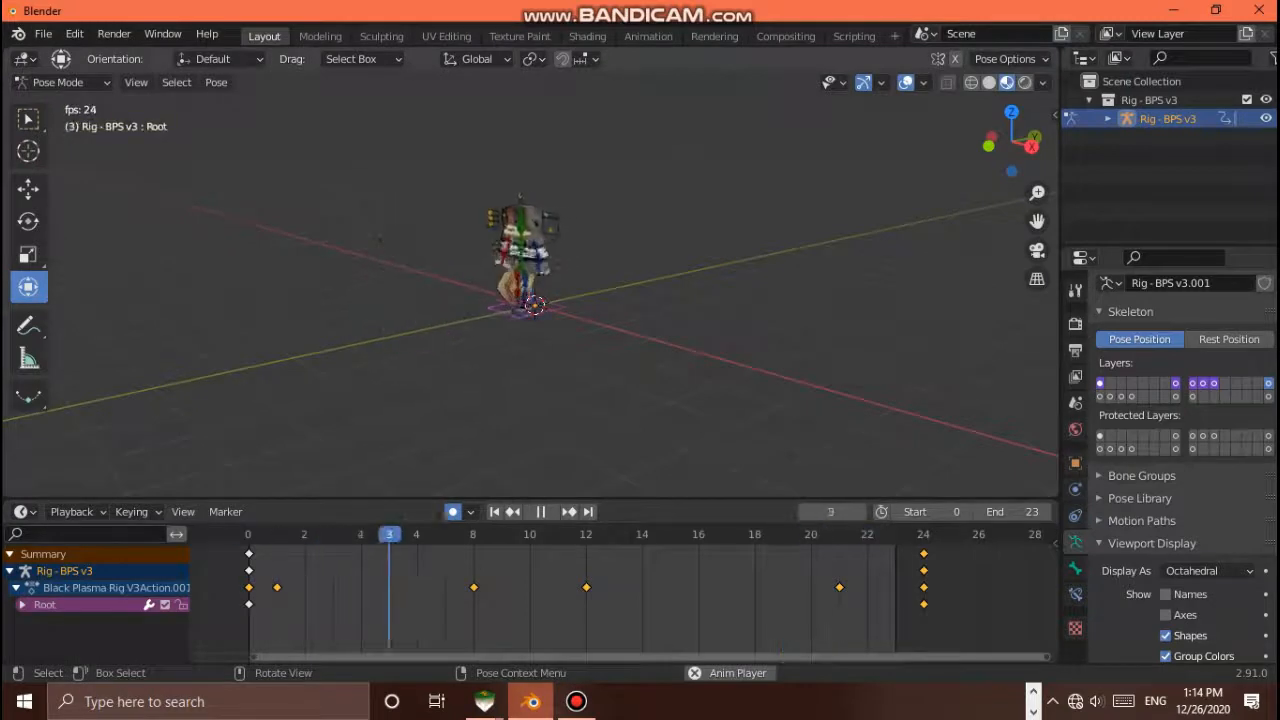
key(space)
scroll(530, 277, down, 3)
scroll(530, 277, up, 3)
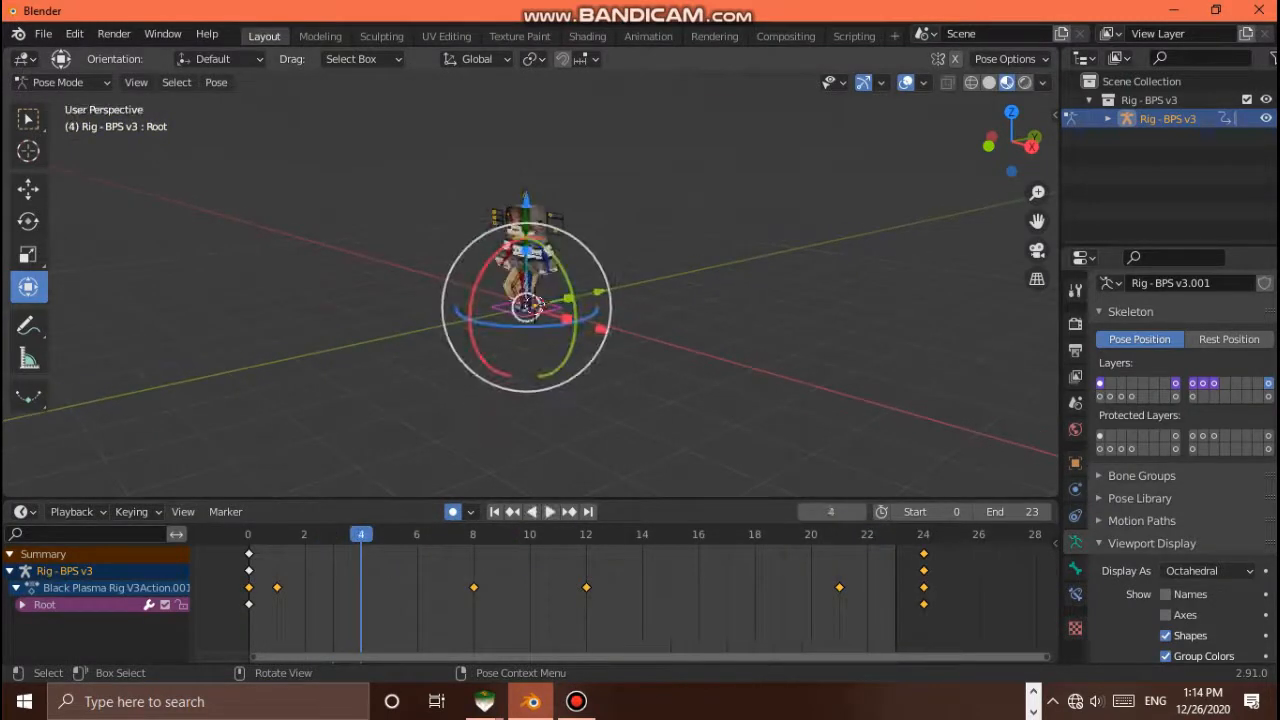
Select all of the character rig's controls and enlarge the timeline to show their keyframe channels
scroll(530, 277, down, 1)
drag(991, 138, 947, 140)
scroll(530, 277, down, 2)
scroll(530, 277, up, 2)
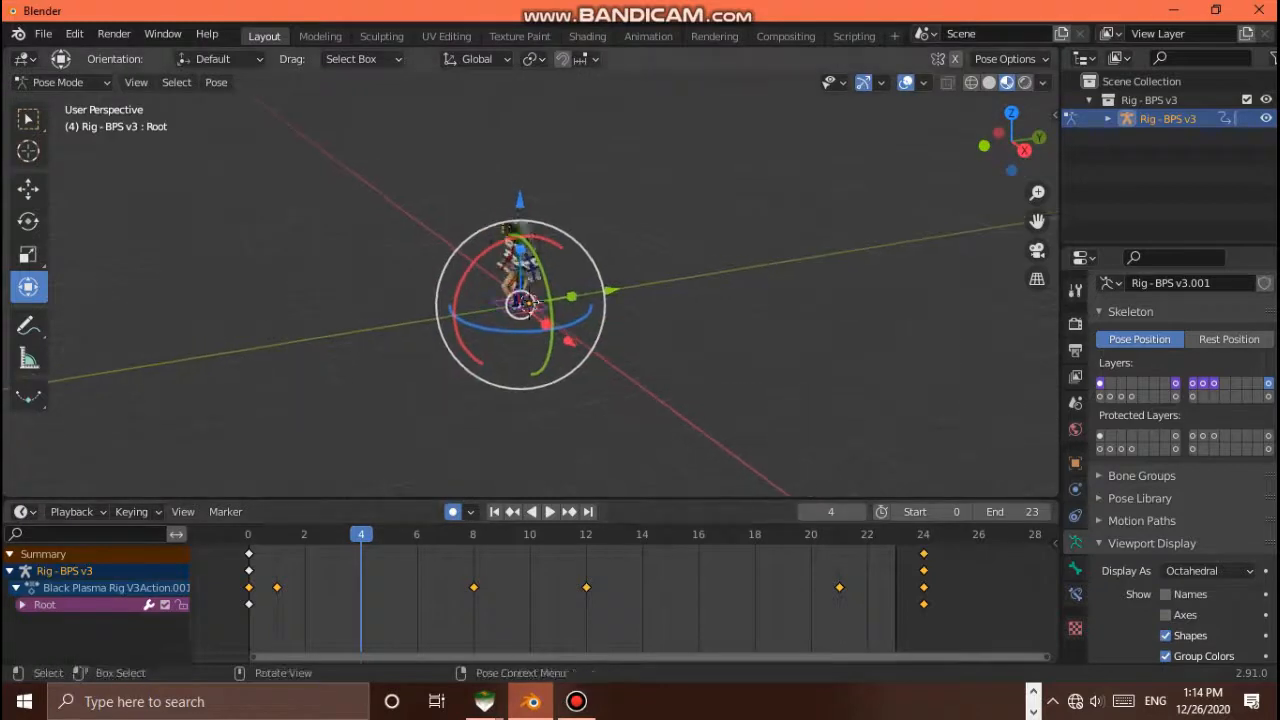
drag(473, 203, 545, 318)
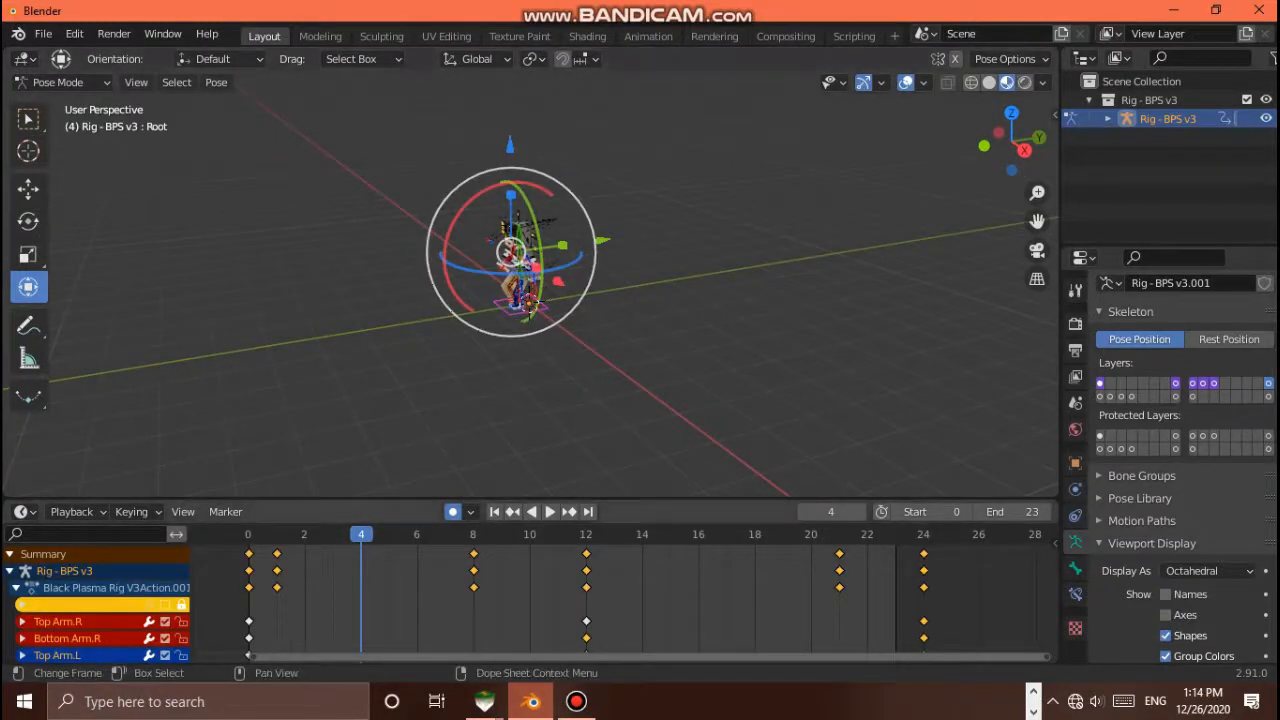
scroll(620, 600, down, 5)
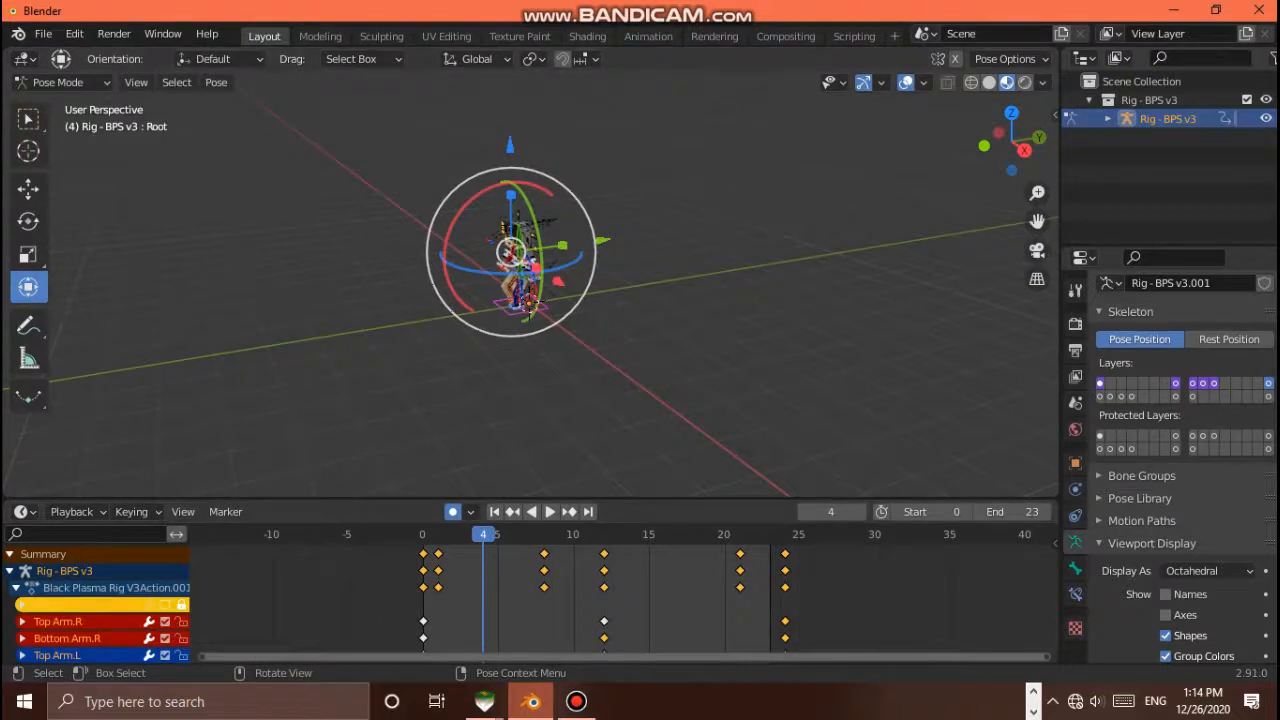
drag(600, 499, 600, 309)
scroll(622, 470, down, 3)
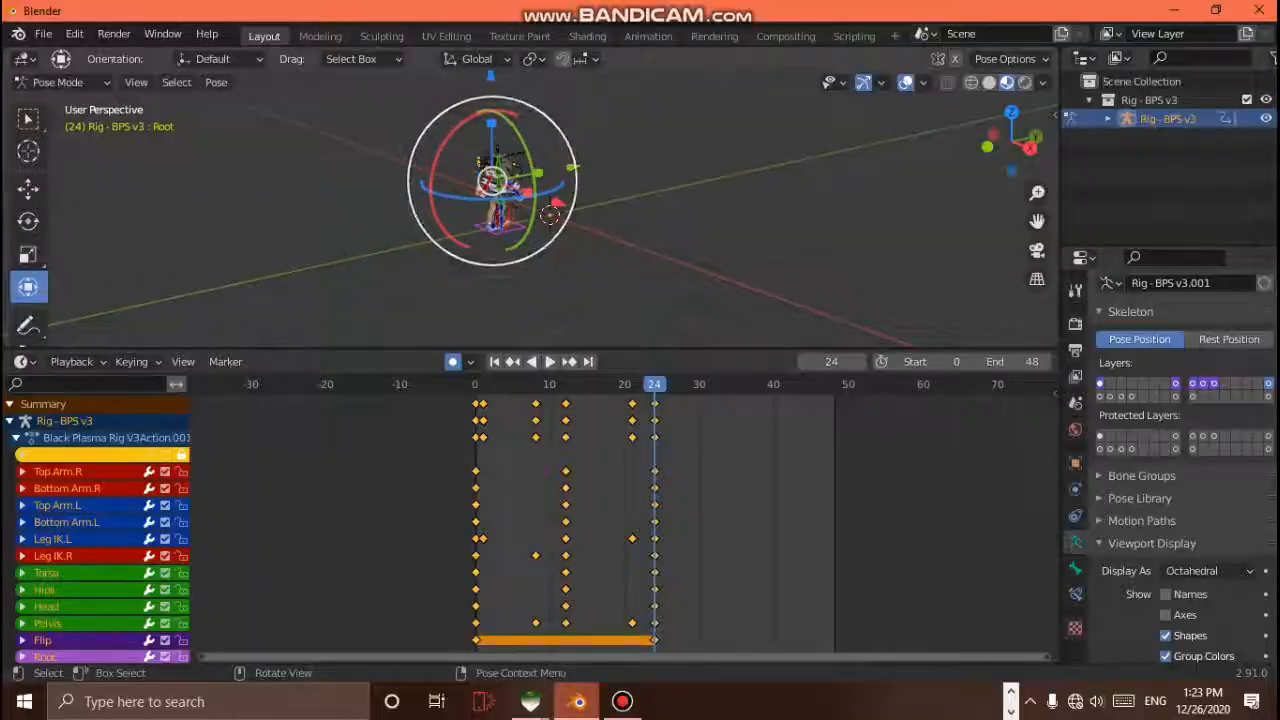
Duplicate all the walk cycle keyframes of the rig's controls 24 frames forward to cover frames 24 to 48, then play the result
scroll(530, 208, up, 3)
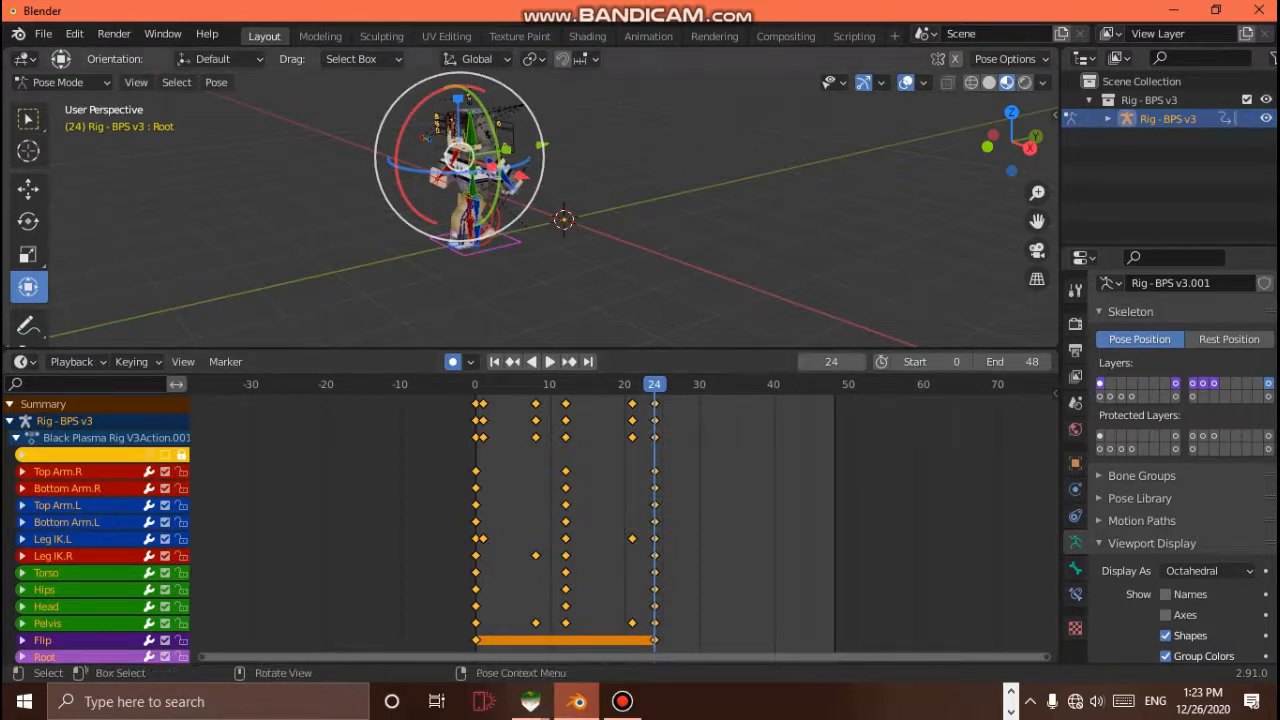
key(alt+a)
drag(411, 78, 463, 184)
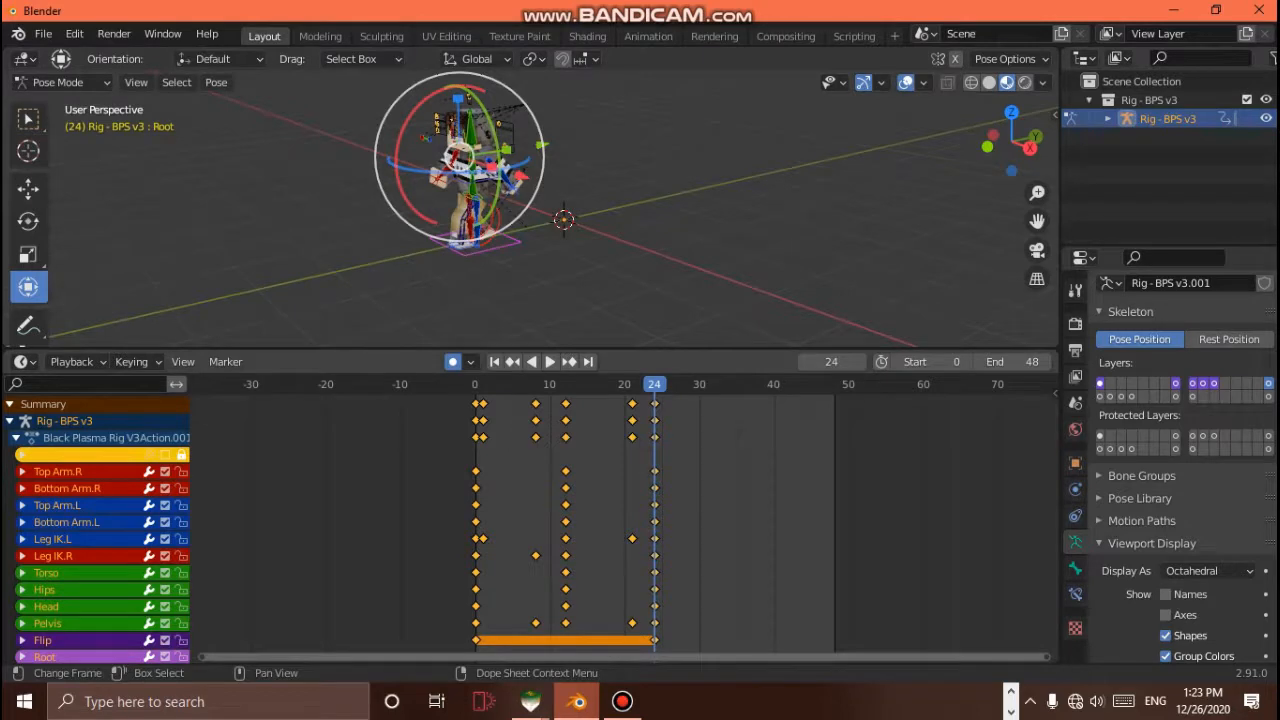
key(shift+d)
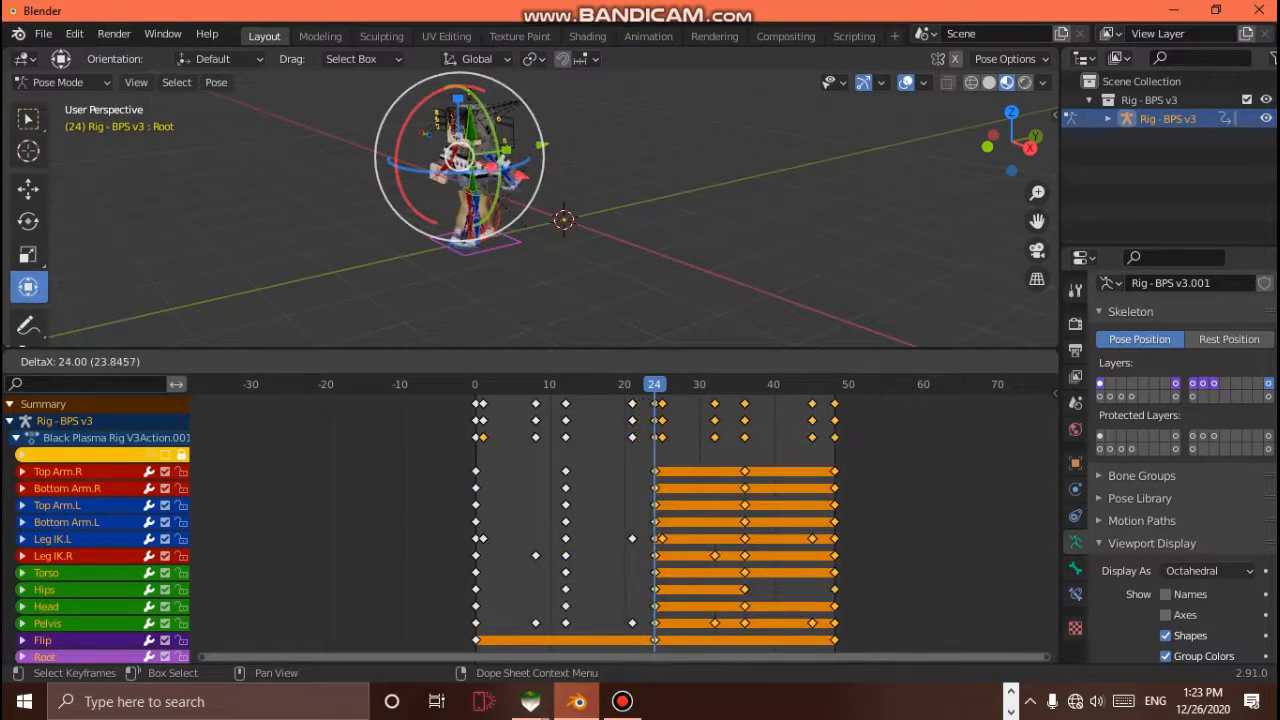
key(Return)
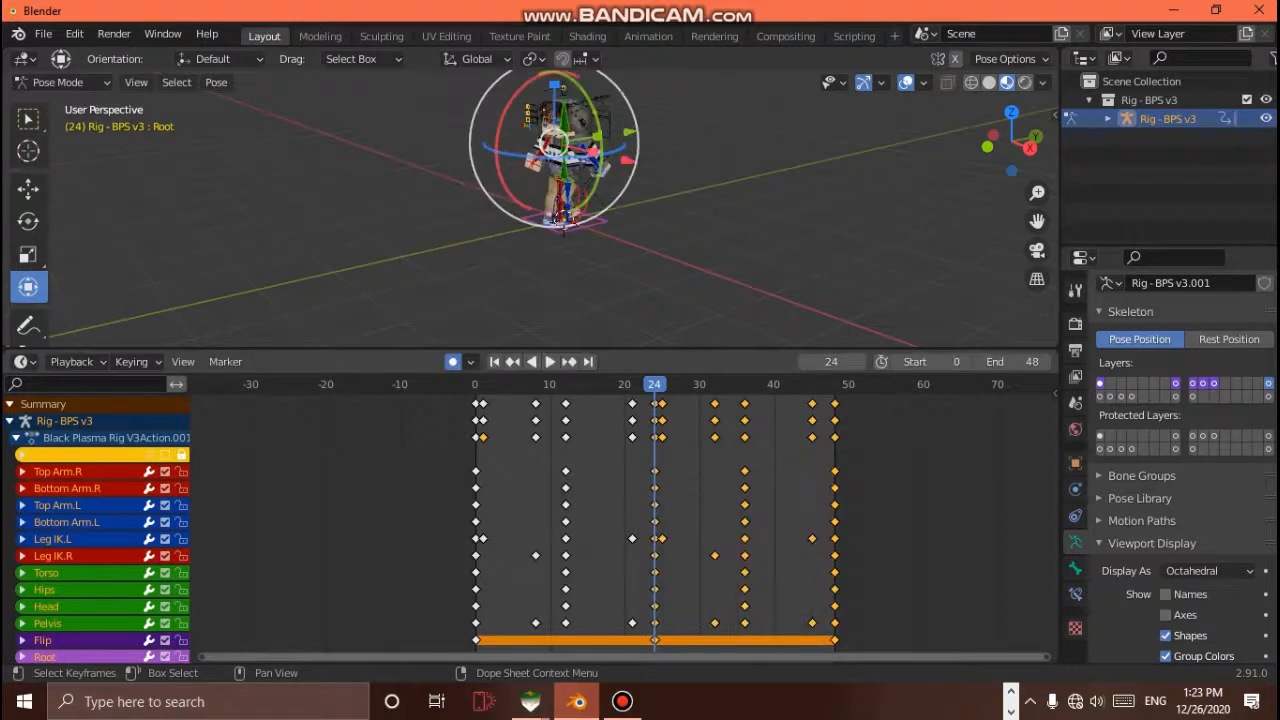
key(space)
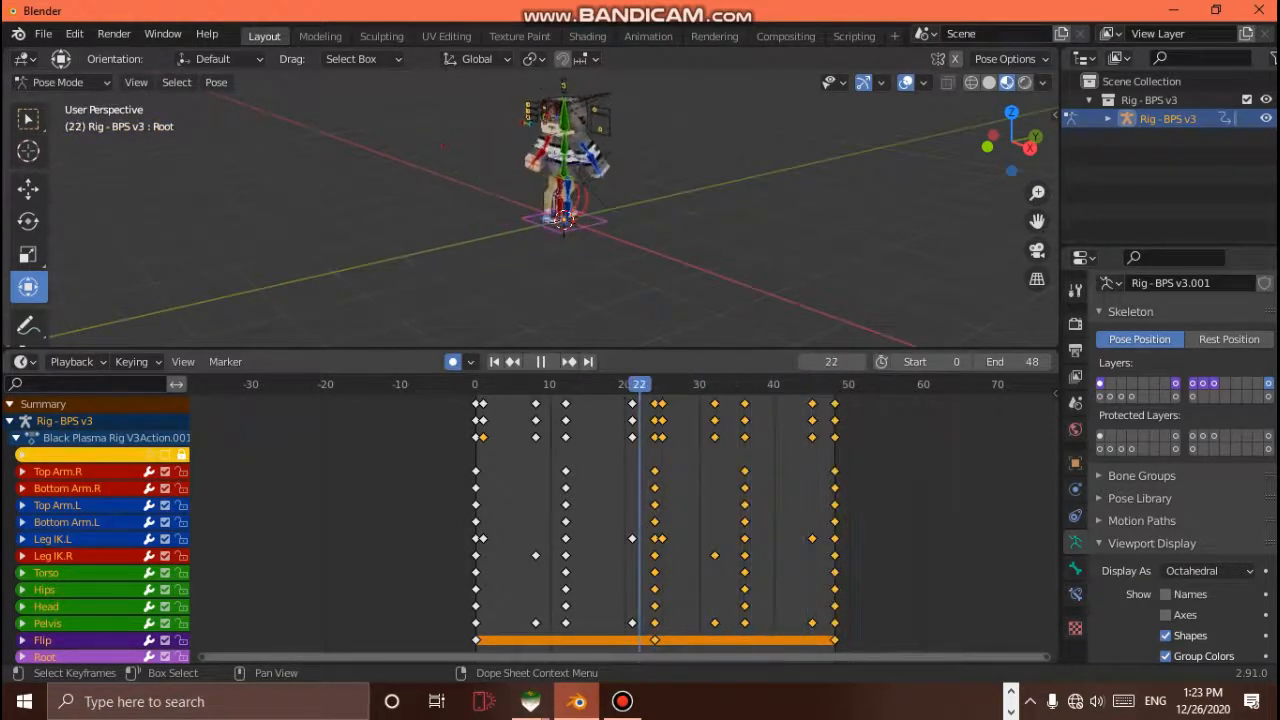
key(space)
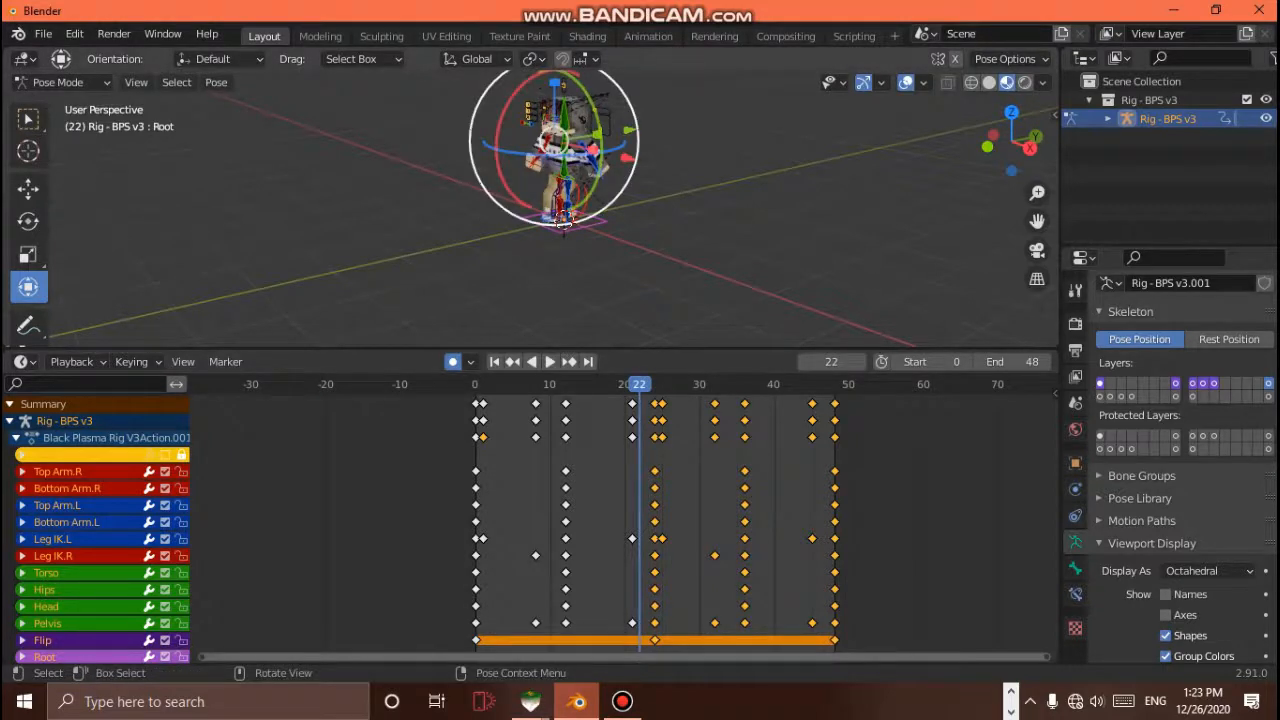
Delete the Root control's keyframes at frame 24 and play the walk from the beginning
click(597, 222)
right_click(654, 398)
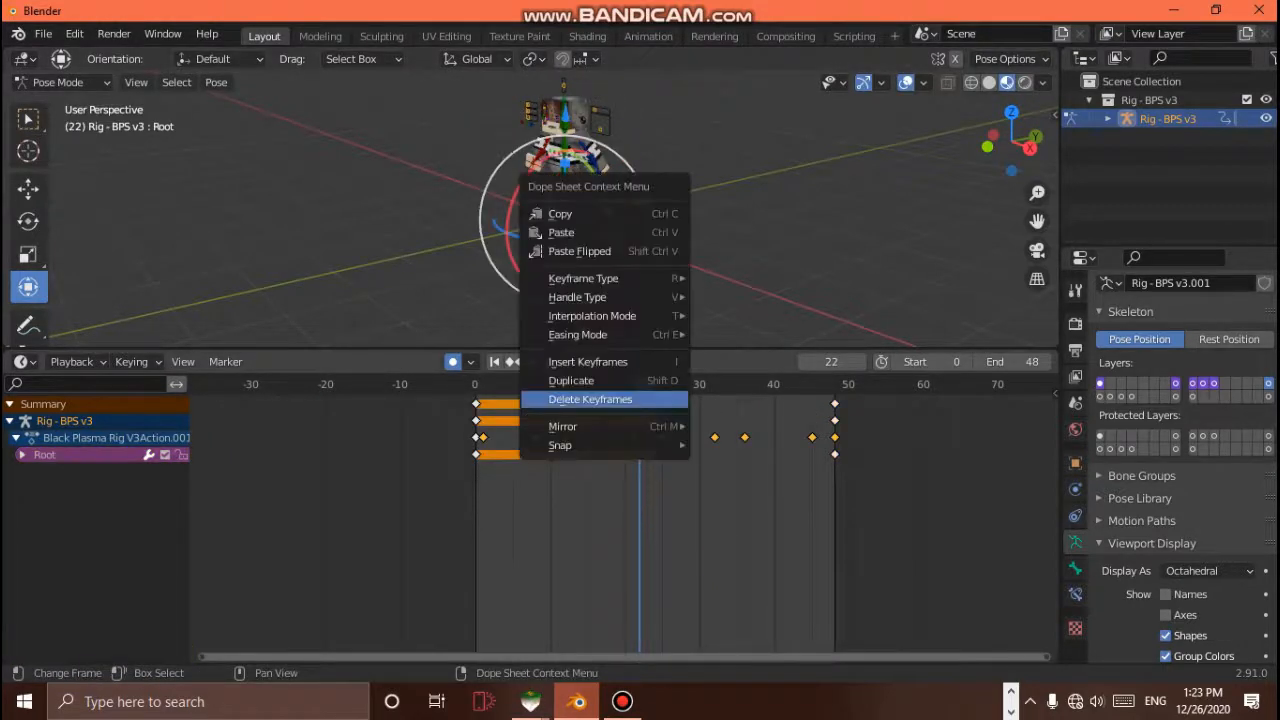
click(654, 398)
drag(639, 384, 483, 384)
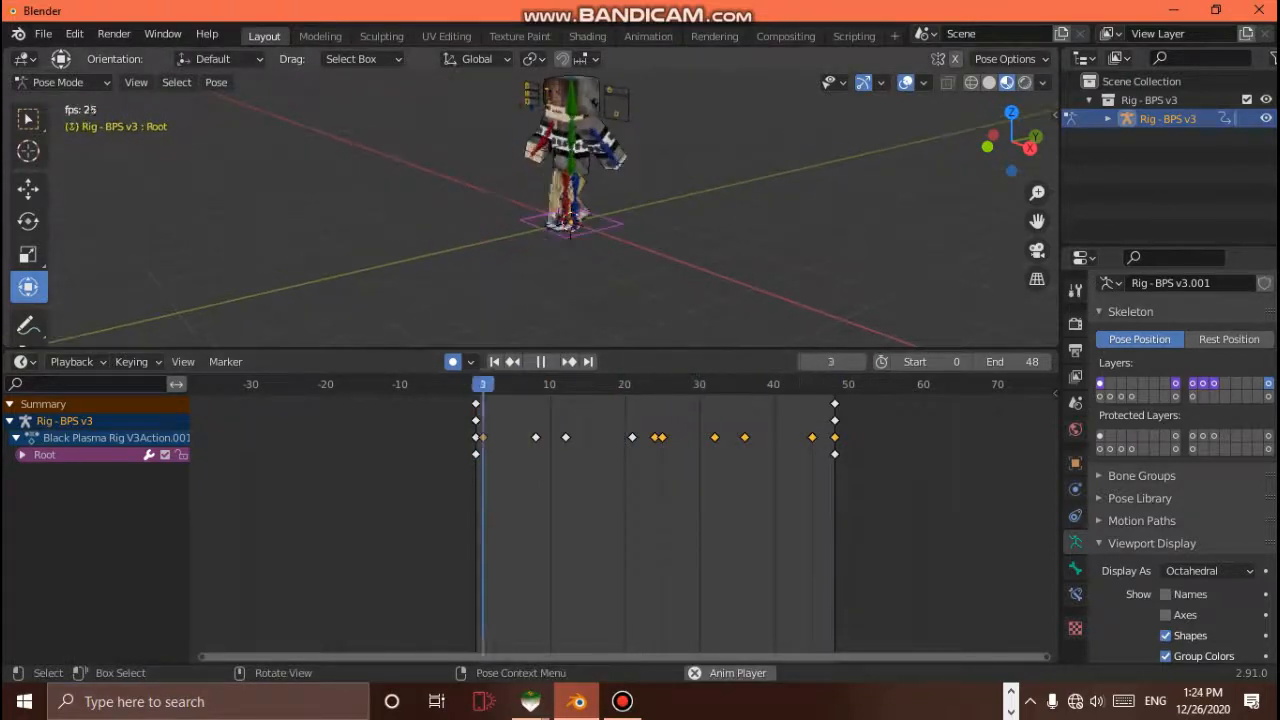
key(space)
key(space)
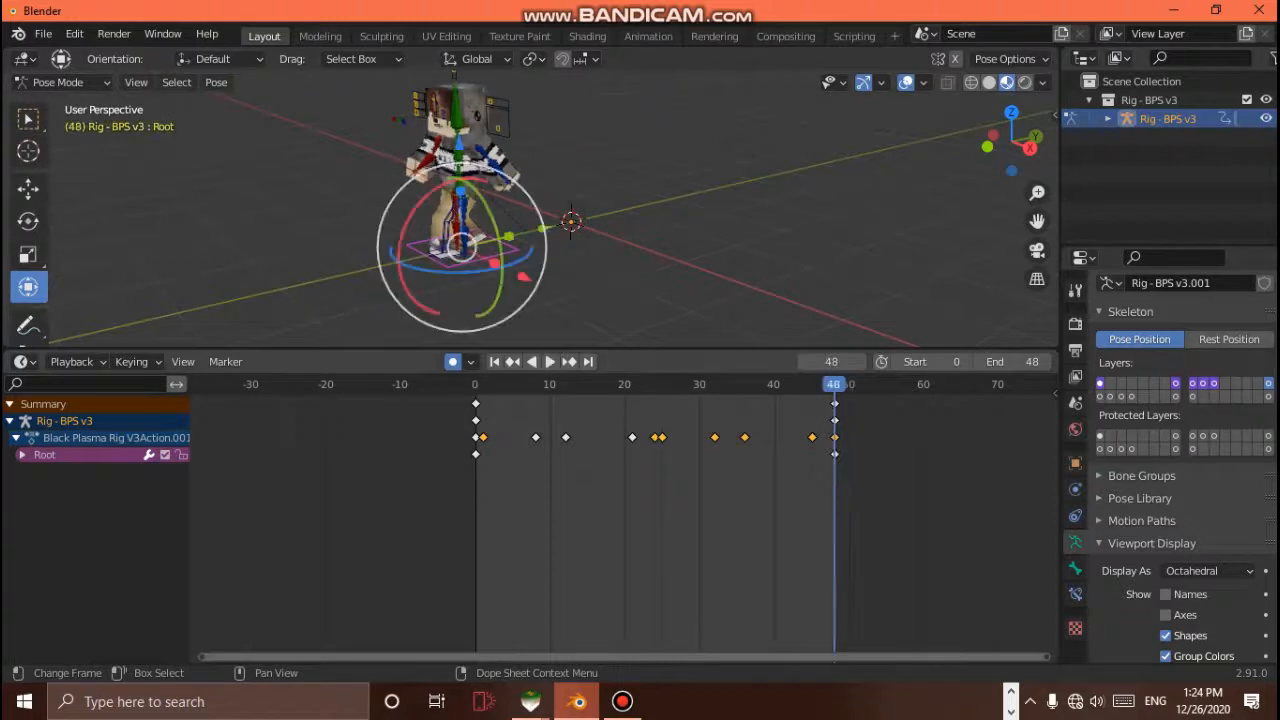
At frame 48, move the Root control slightly farther from the origin along the global Y axis and replay the walk
drag(543, 228, 523, 232)
key(space)
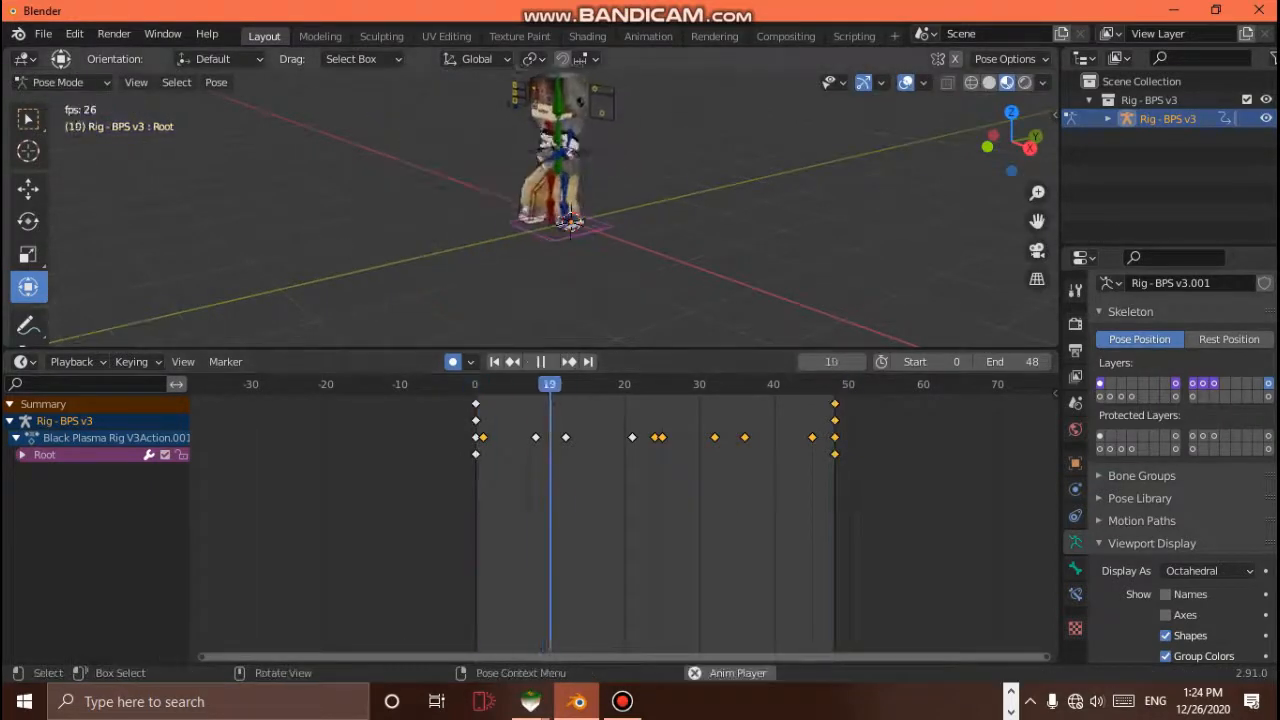
click(622, 701)
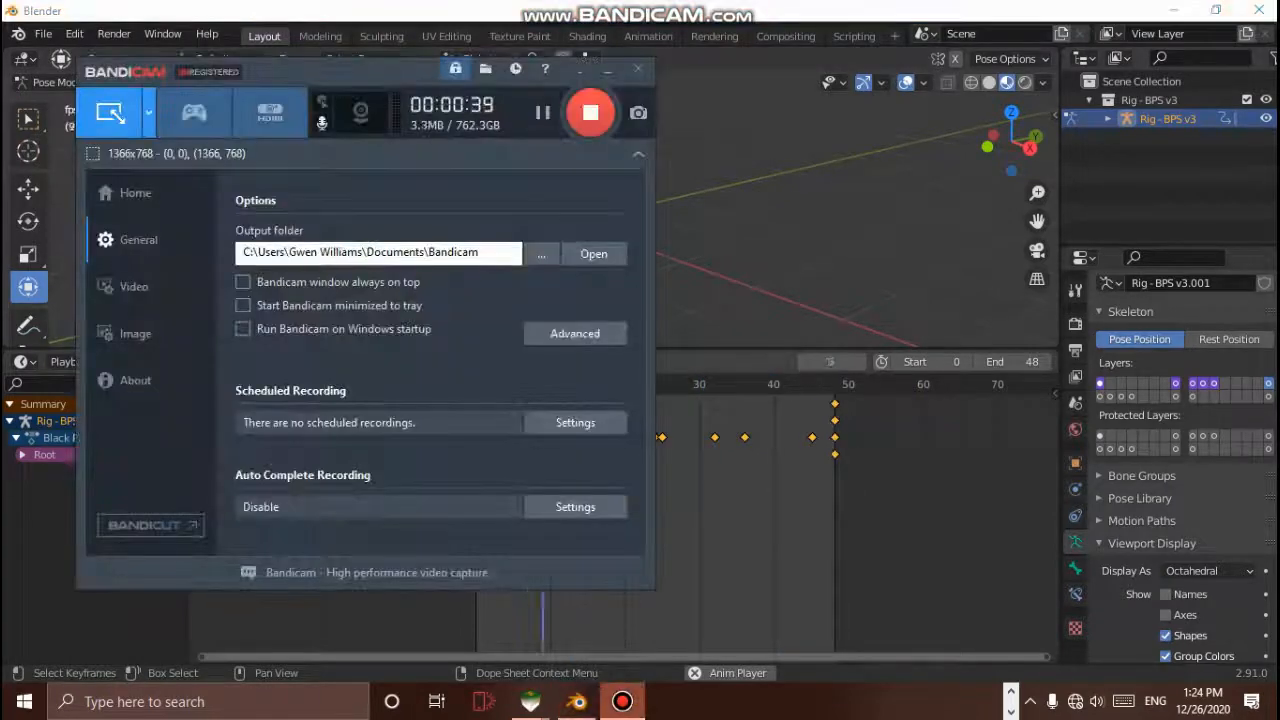
key(alt+Tab)
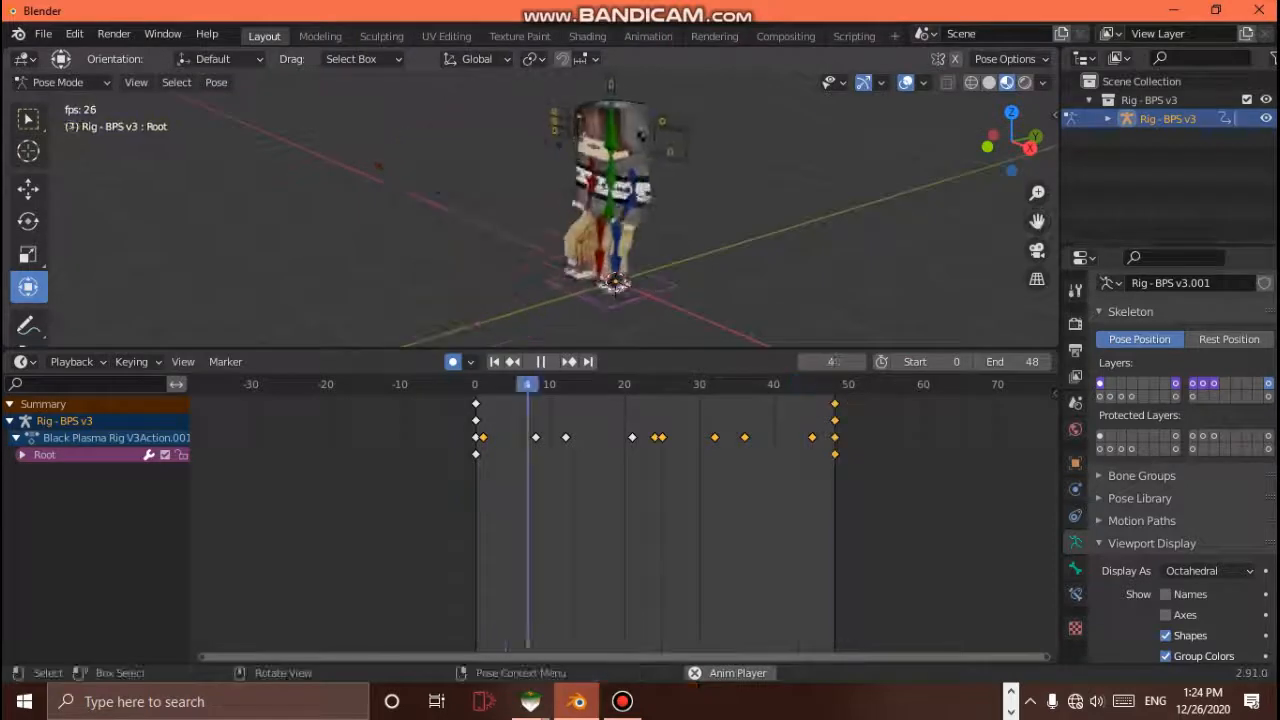
scroll(544, 210, down, 3)
key(space)
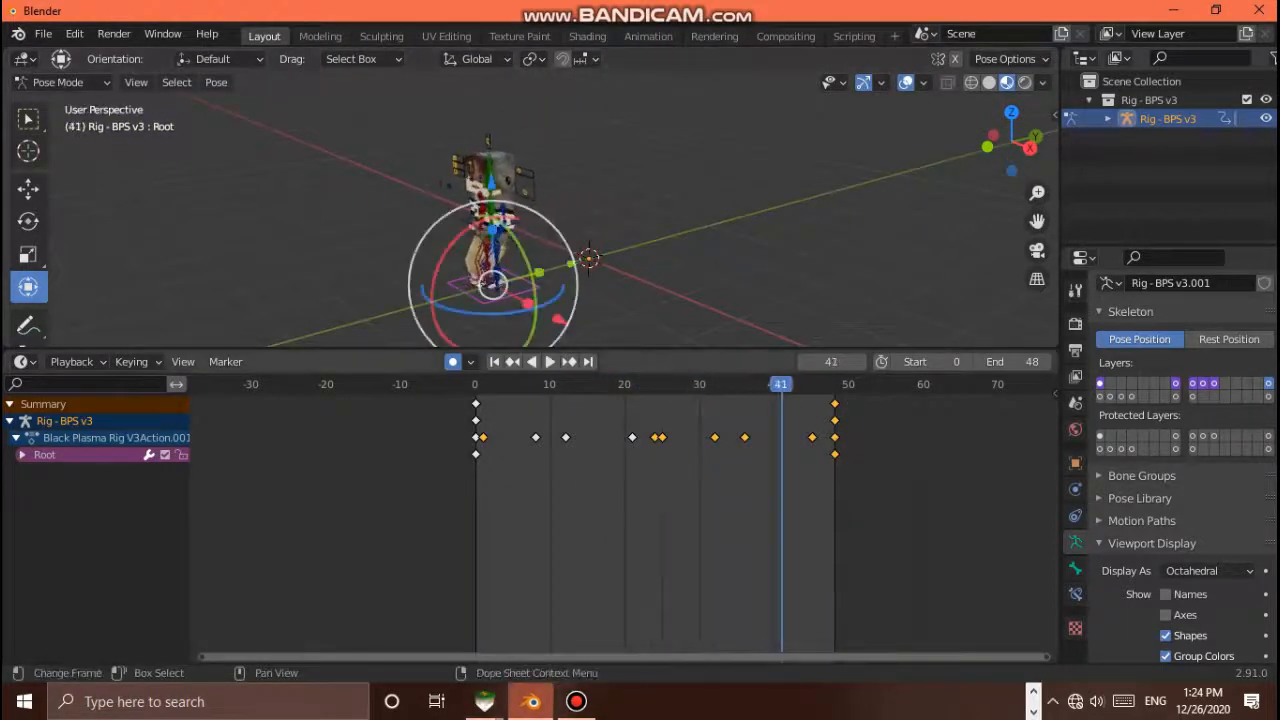
Return to frame 0 with the Root control selected and switch the timeline editor to the Dope Sheet
mouse_move(484, 384)
mouse_down()
mouse_move(498, 384)
mouse_move(476, 384)
mouse_up()
click(589, 259)
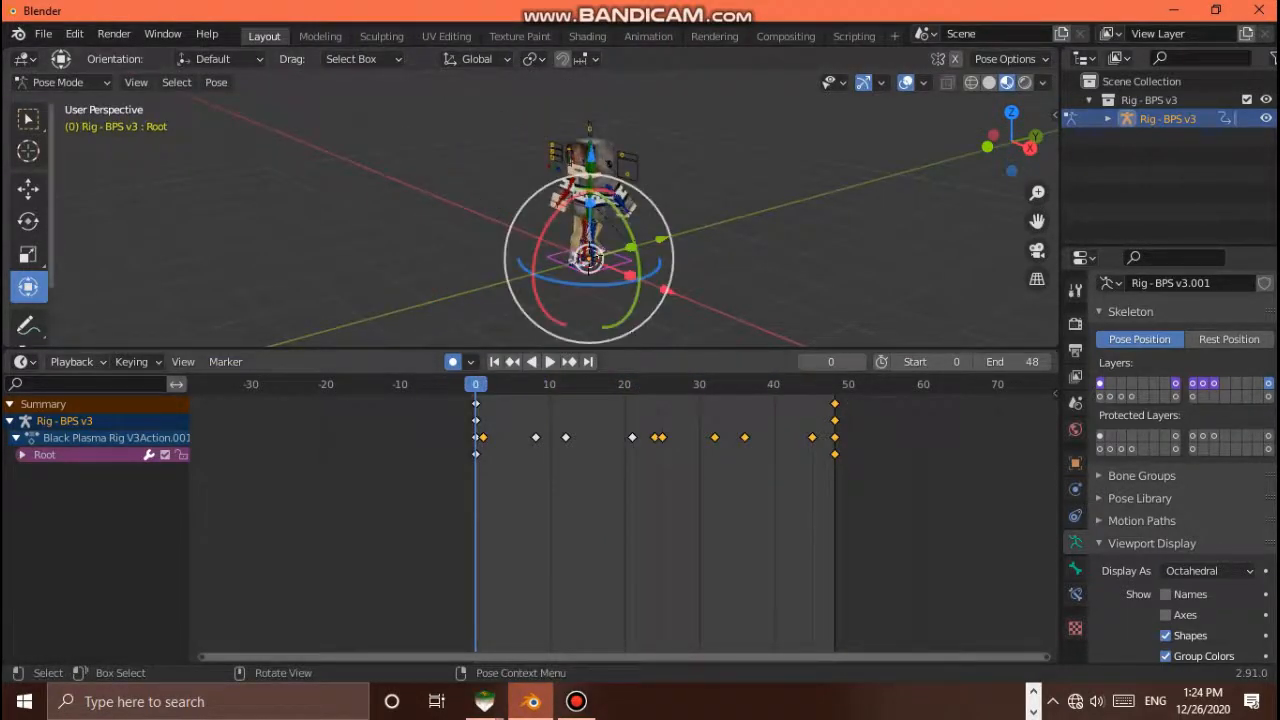
click(22, 361)
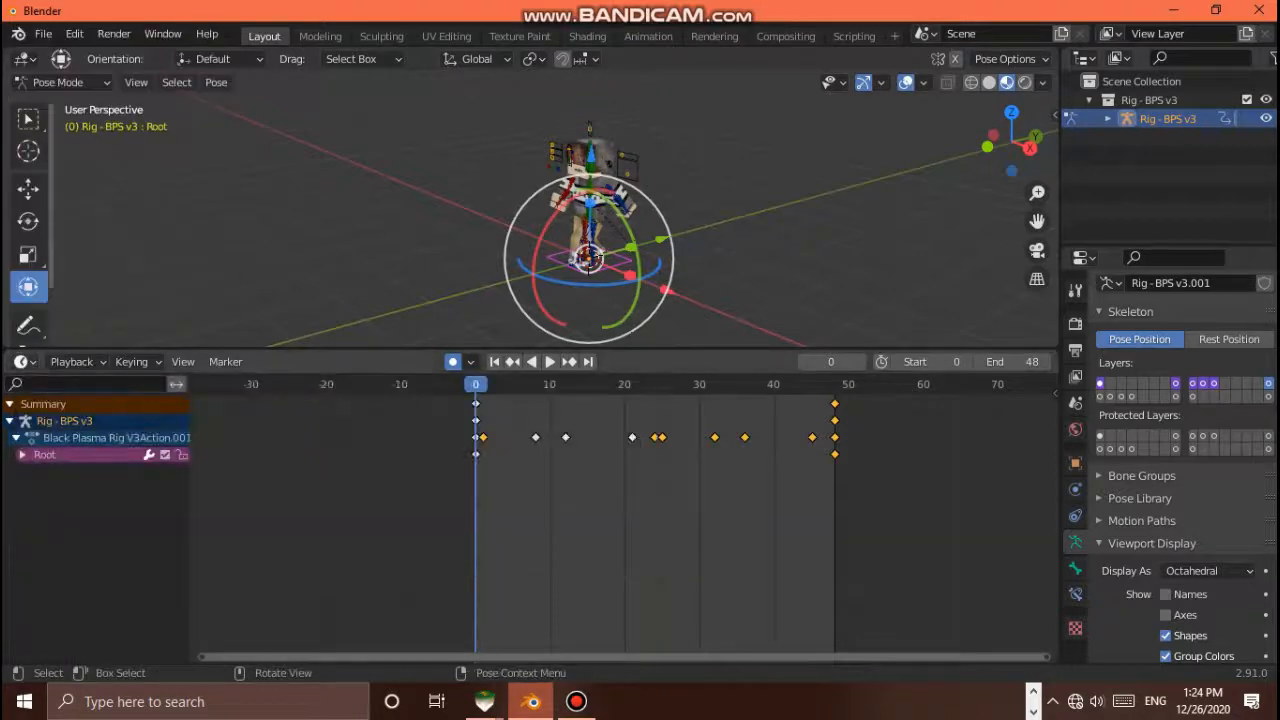
click(22, 361)
click(247, 414)
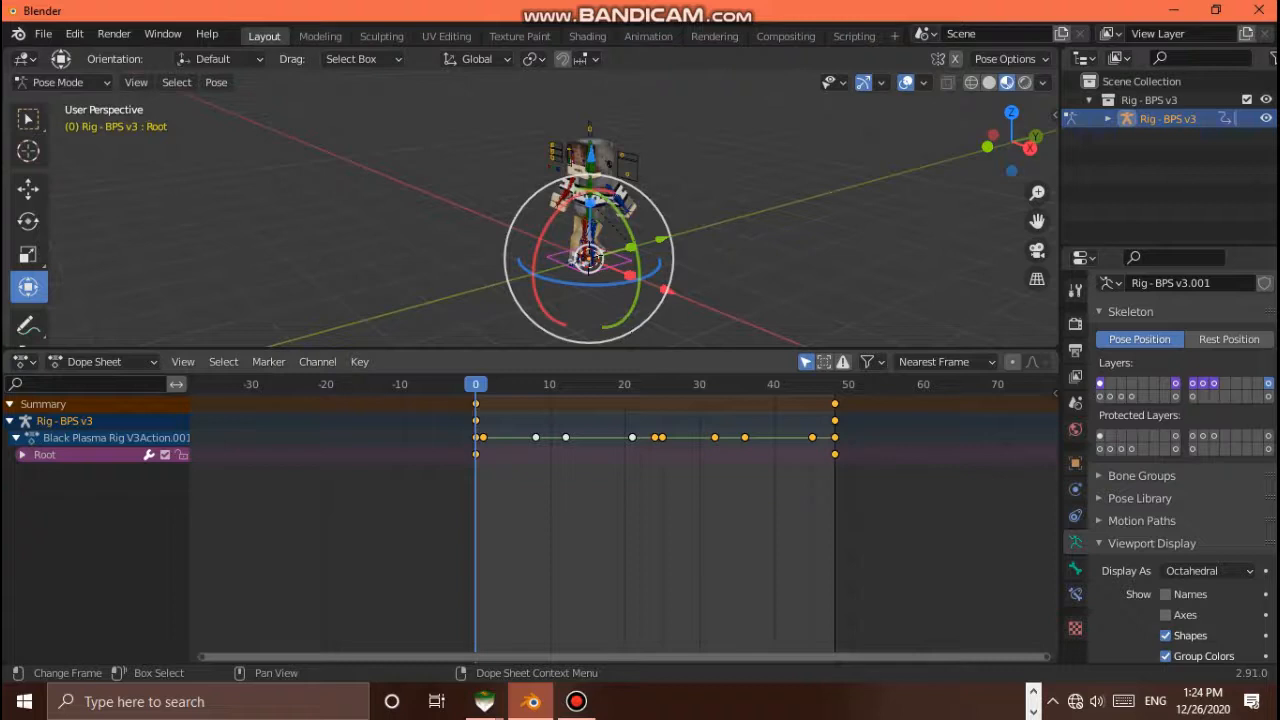
Set the interpolation of the Root control's keyframes at frames 0 and 48 to Linear and play the walk
right_click(415, 402)
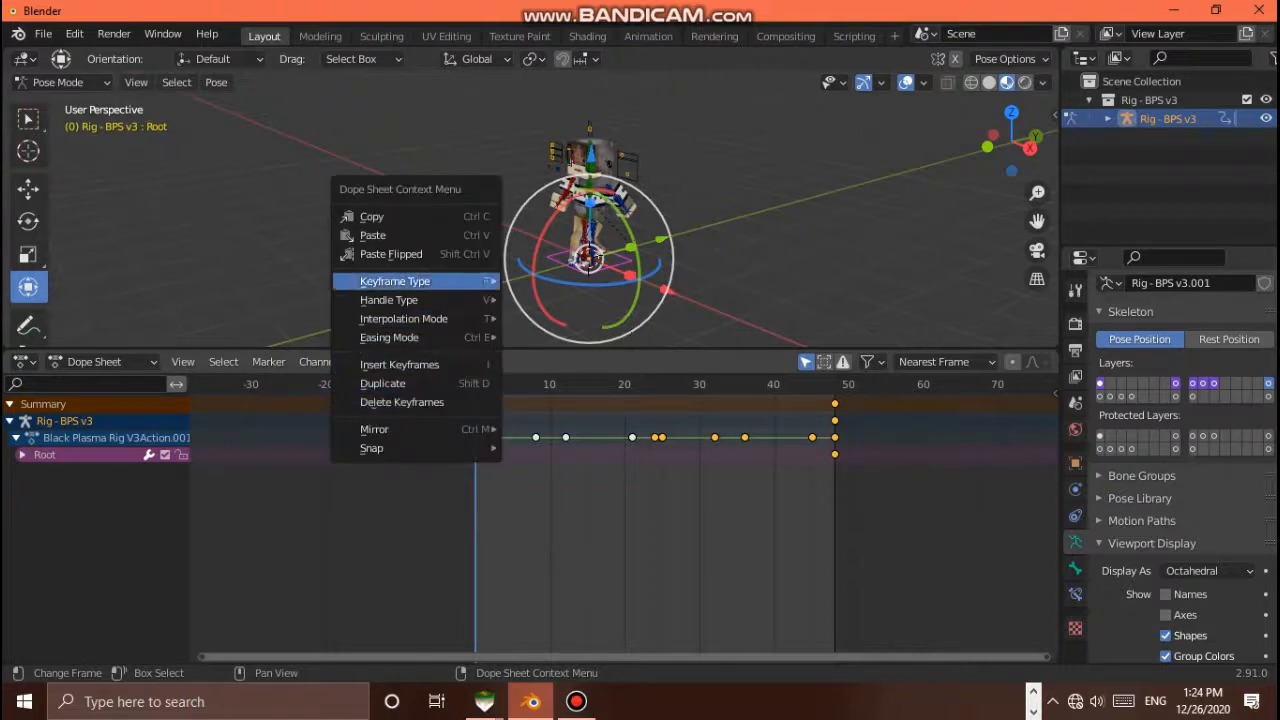
mouse_move(420, 318)
click(545, 369)
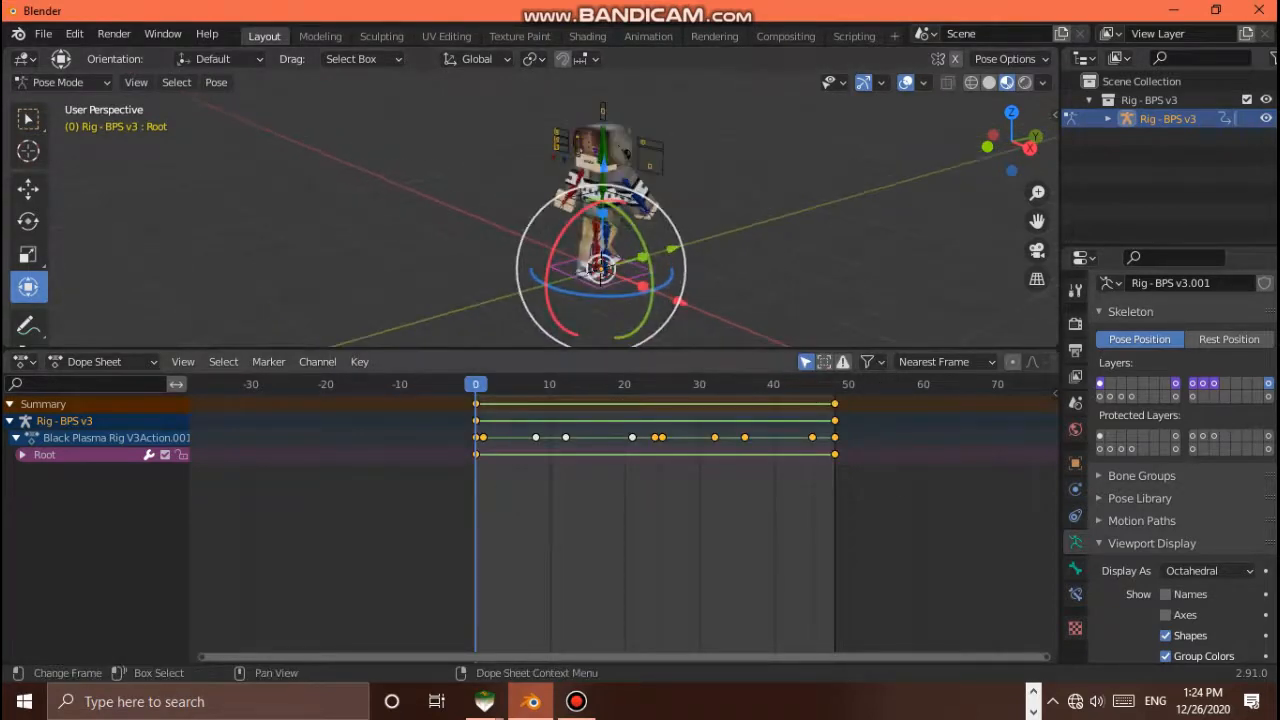
key(space)
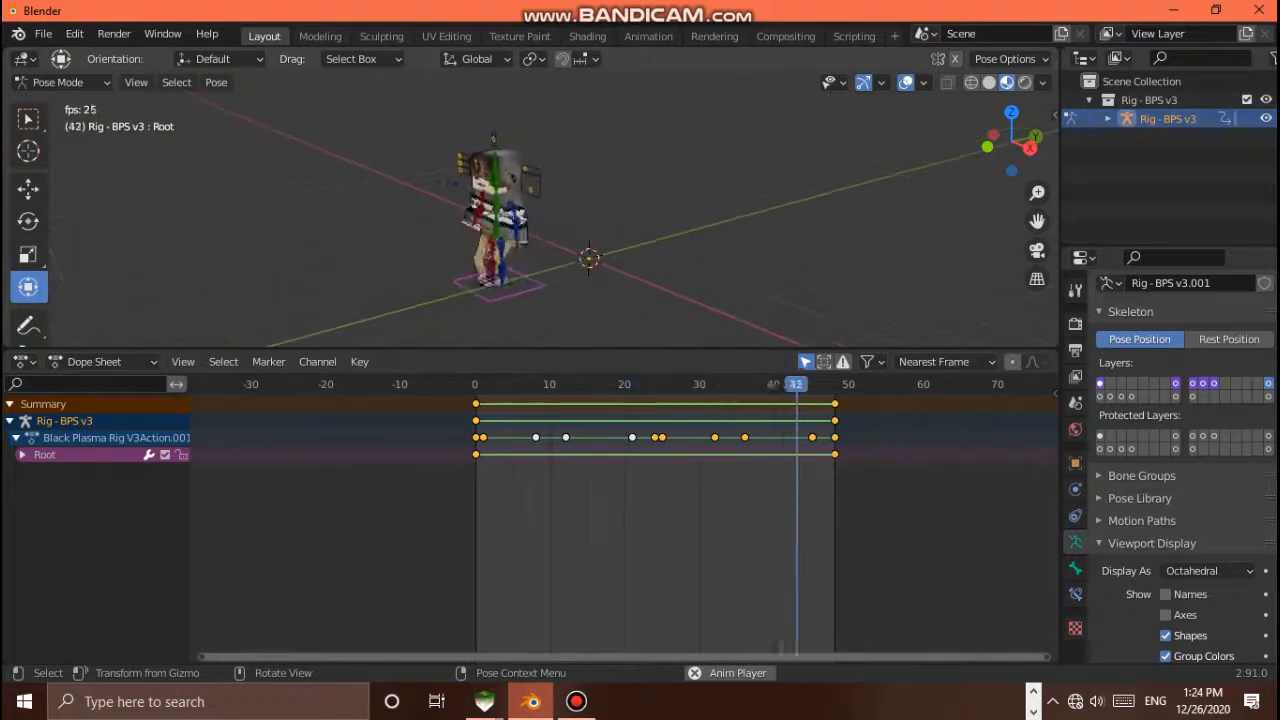
key(space)
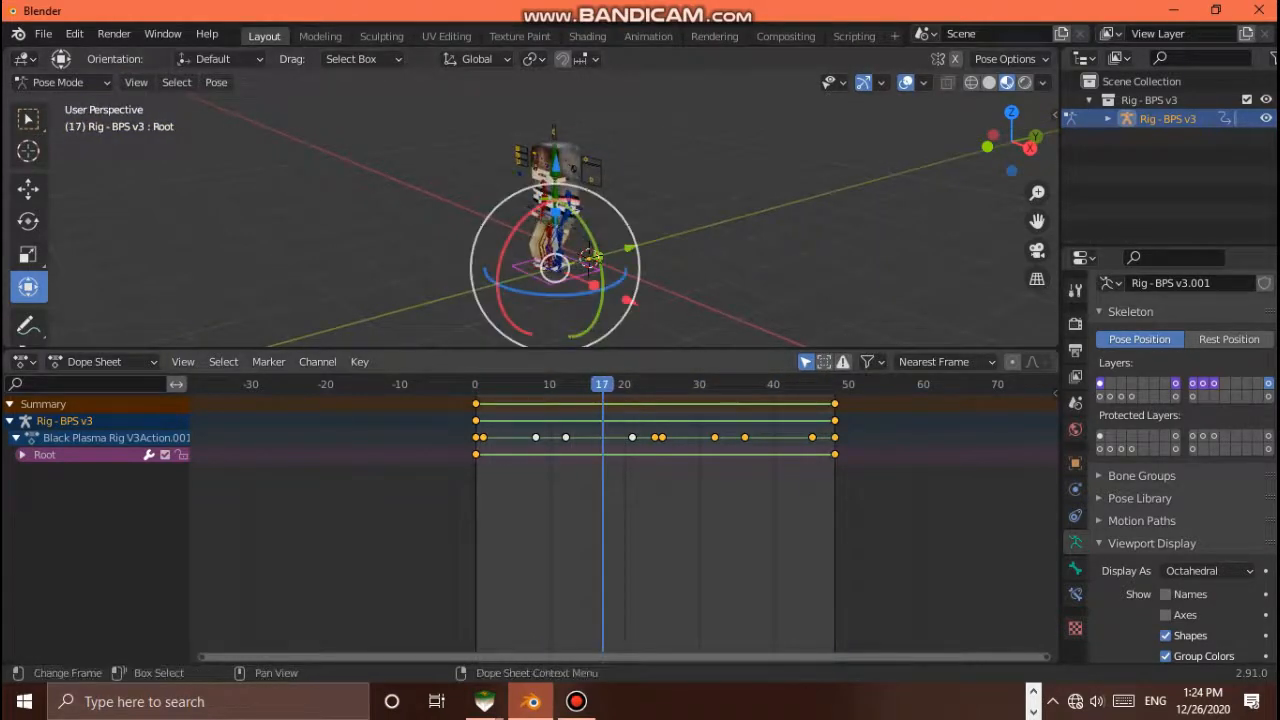
At frame 48, move the Root control about 0.08 m along the negative global Y axis, then replay the walk in a taller viewport
drag(602, 384, 834, 384)
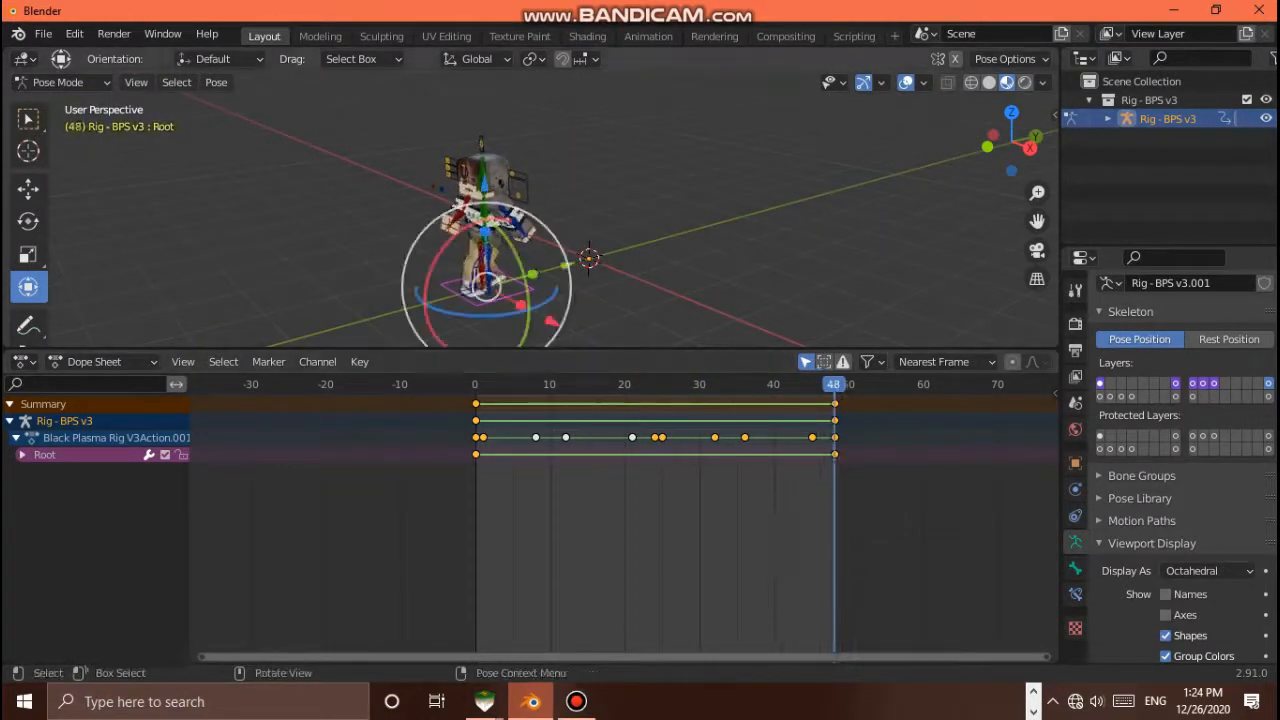
drag(551, 267, 546, 268)
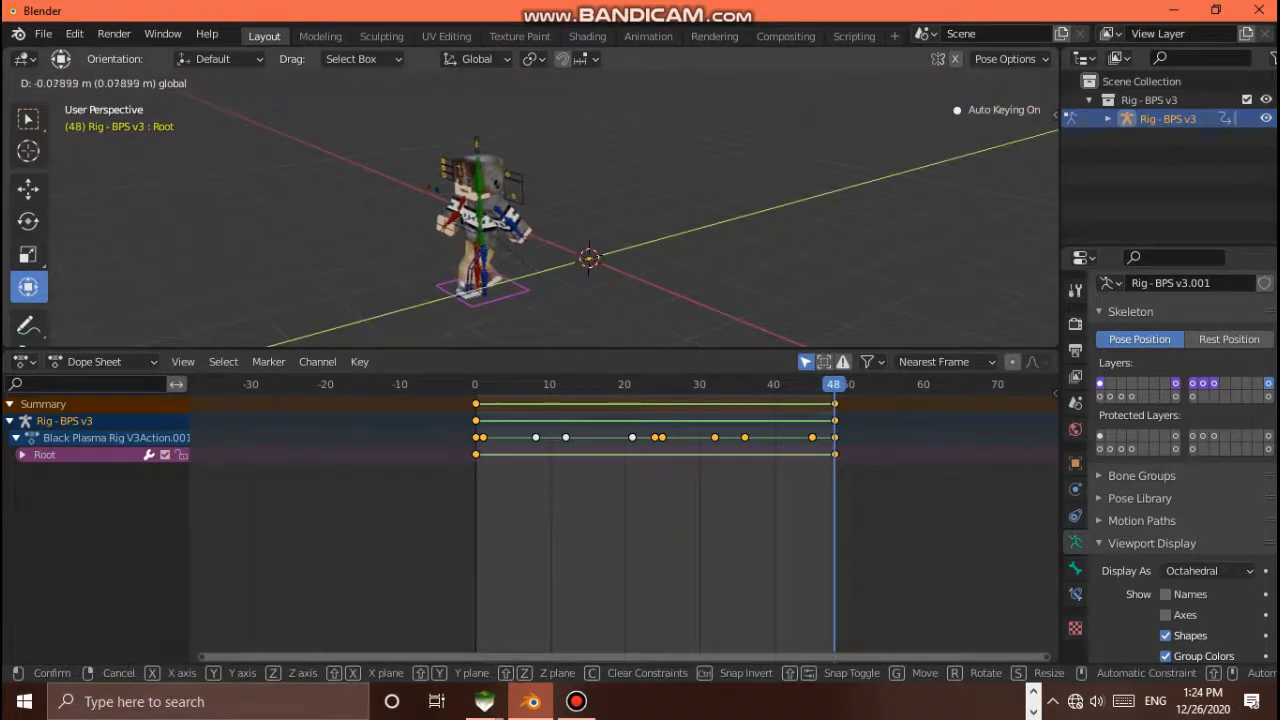
drag(834, 384, 624, 384)
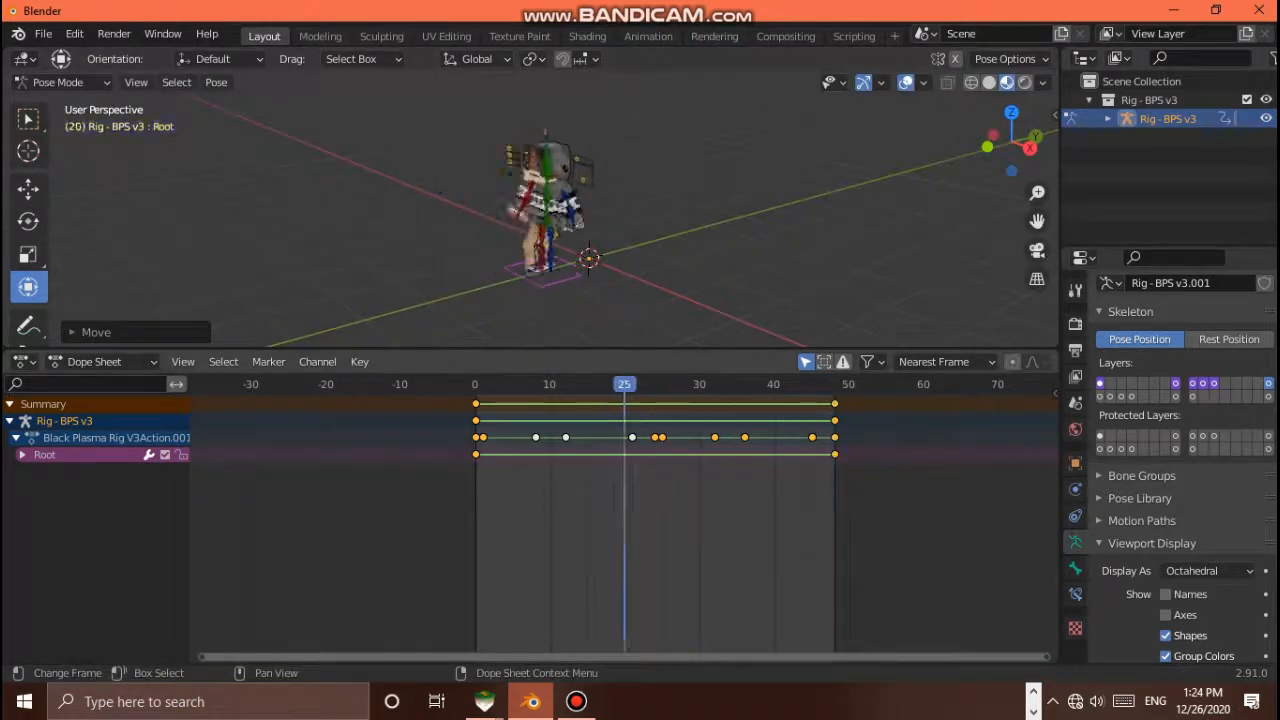
key(space)
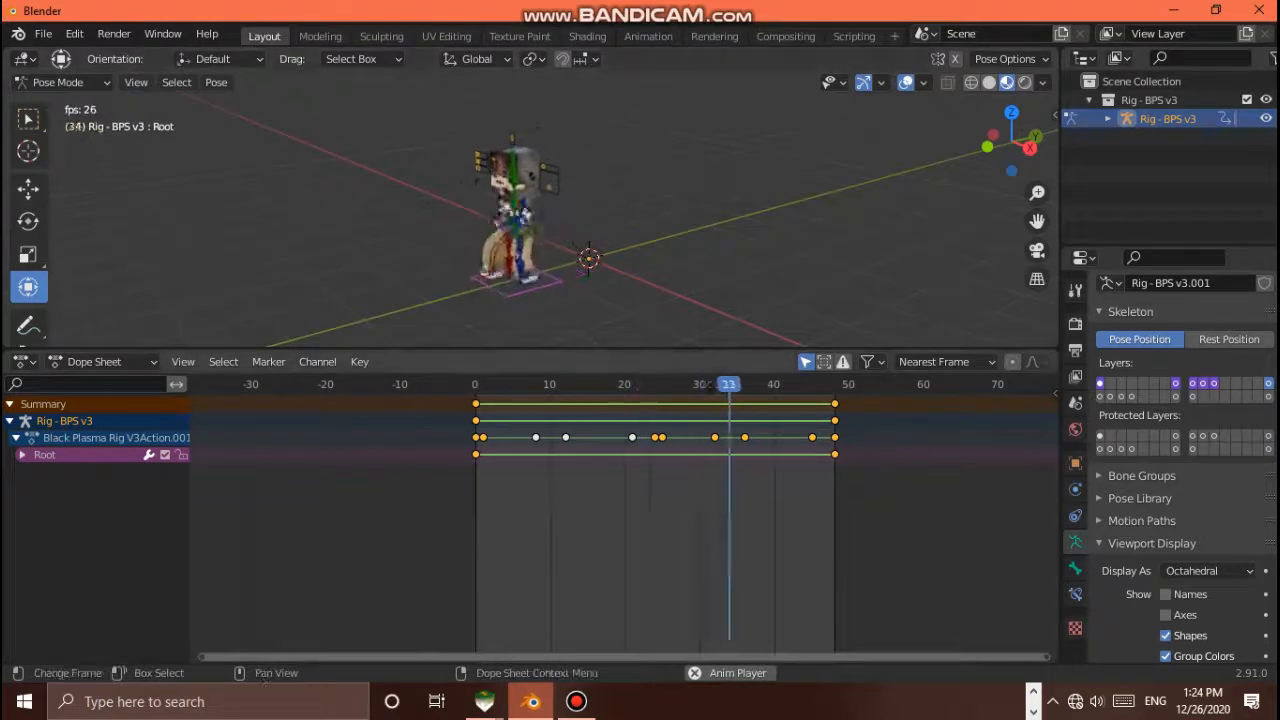
scroll(530, 200, up, 2)
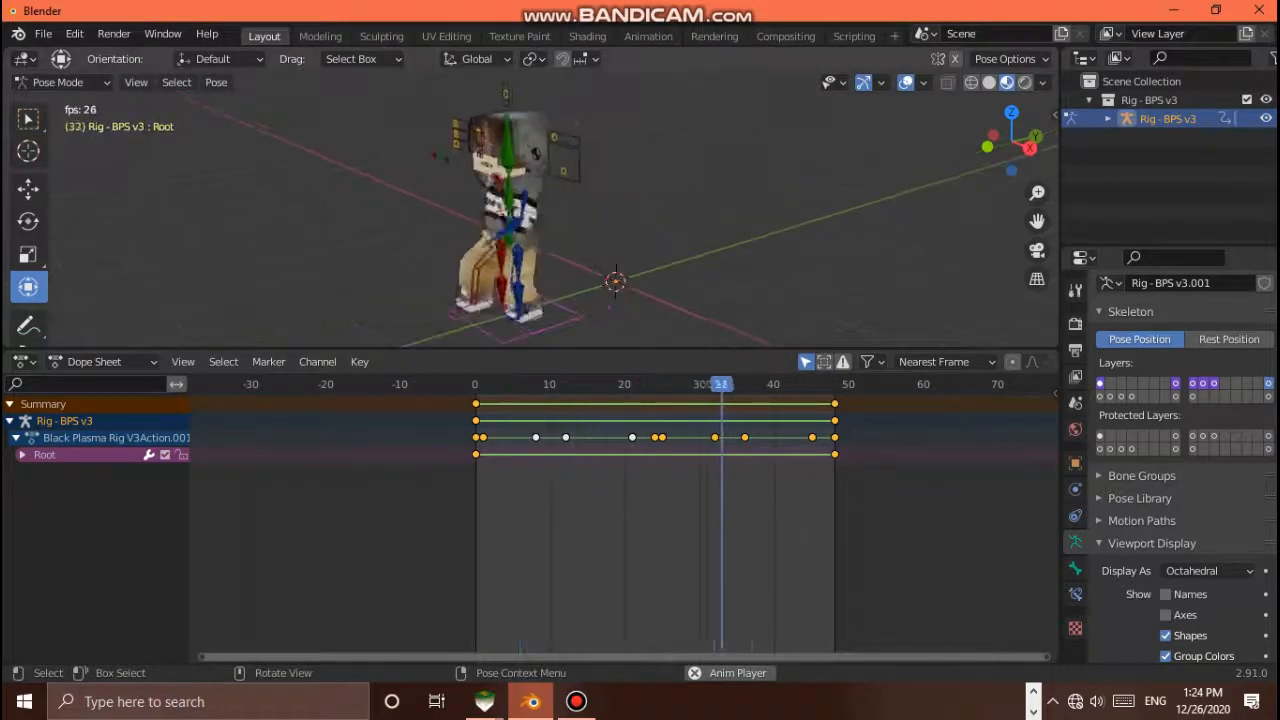
drag(530, 349, 530, 426)
key(space)
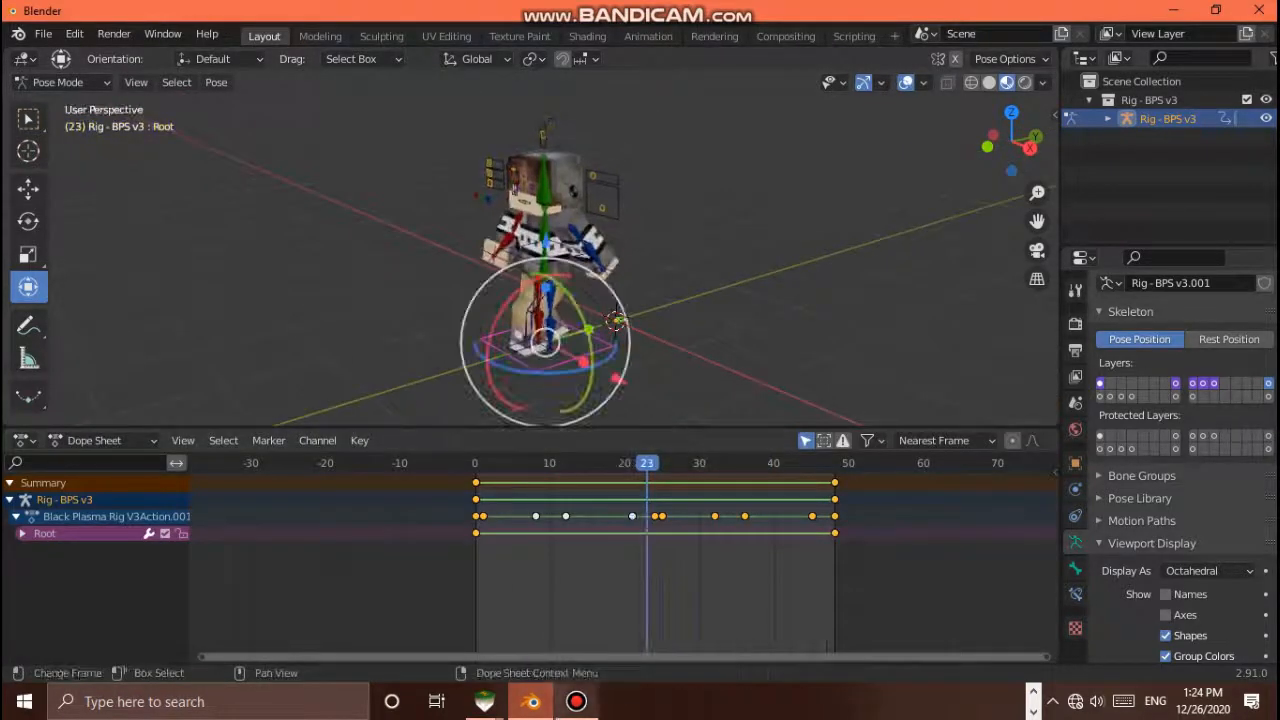
click(576, 701)
click(576, 701)
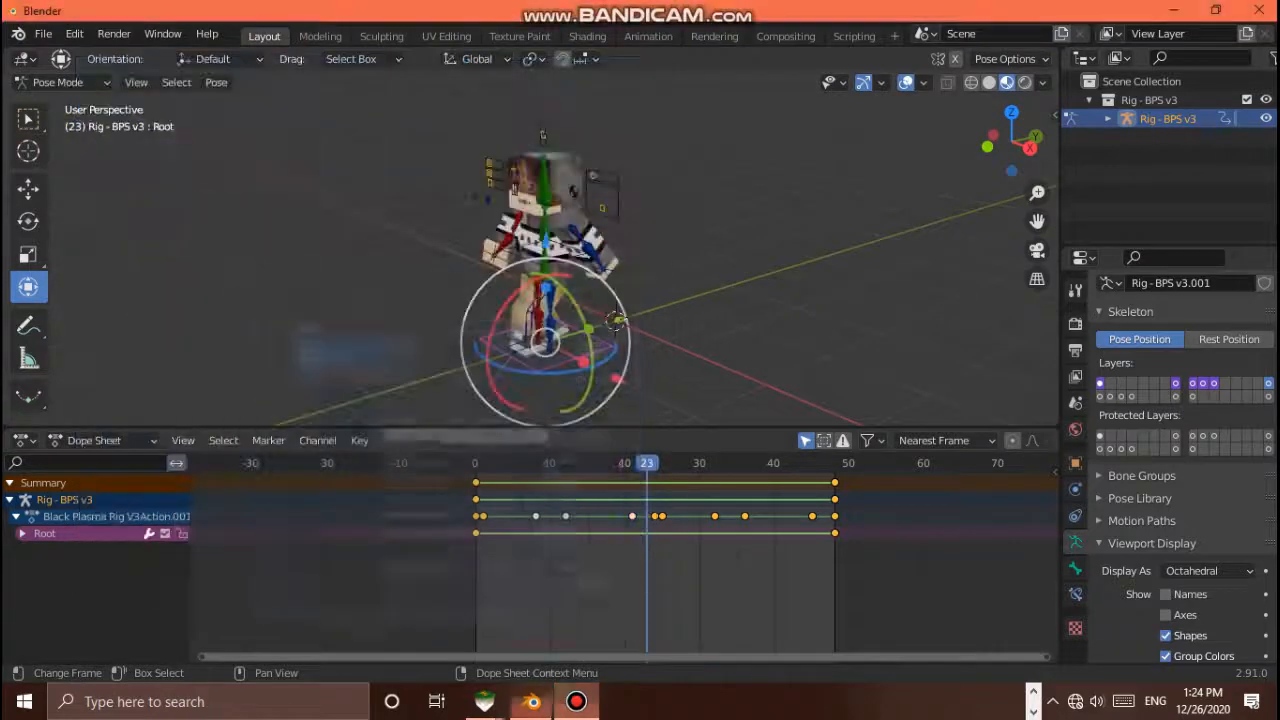
click(576, 701)
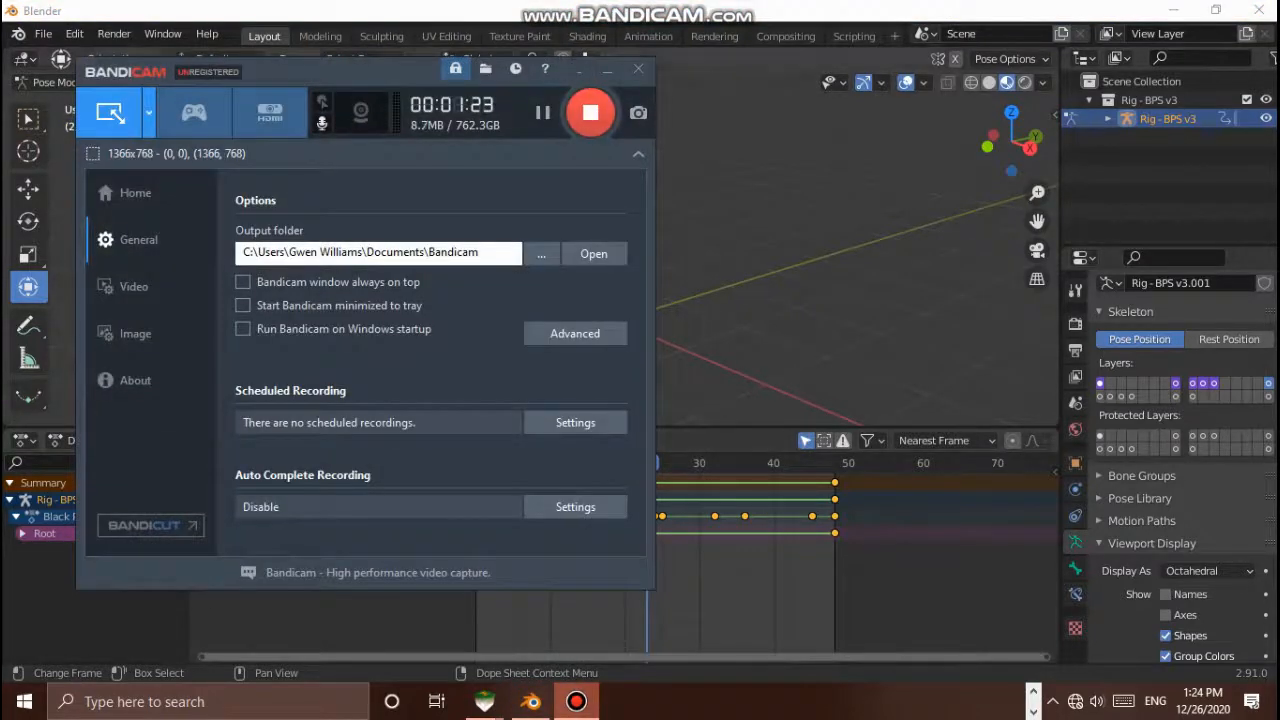
click(588, 36)
Play the 48-frame walk and examine the foot contact from a more frontal angle
scroll(580, 370, down, 3)
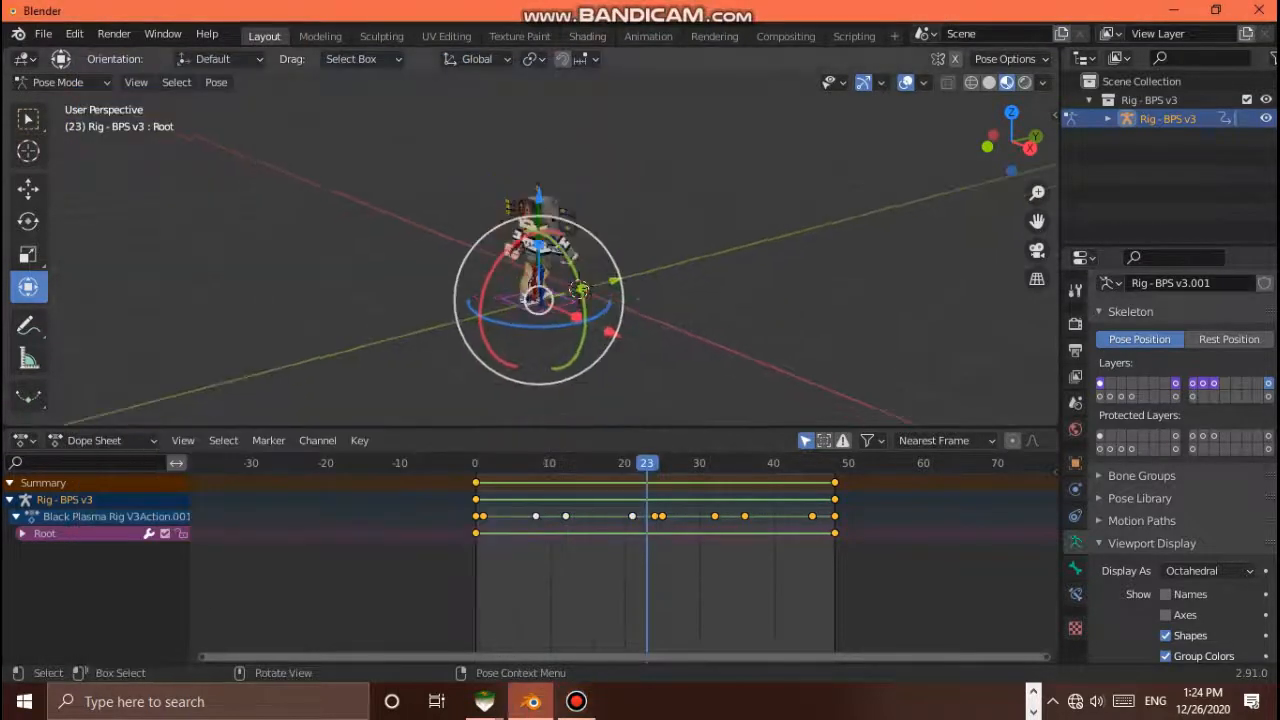
scroll(580, 370, up, 4)
drag(1011, 141, 1080, 141)
key(space)
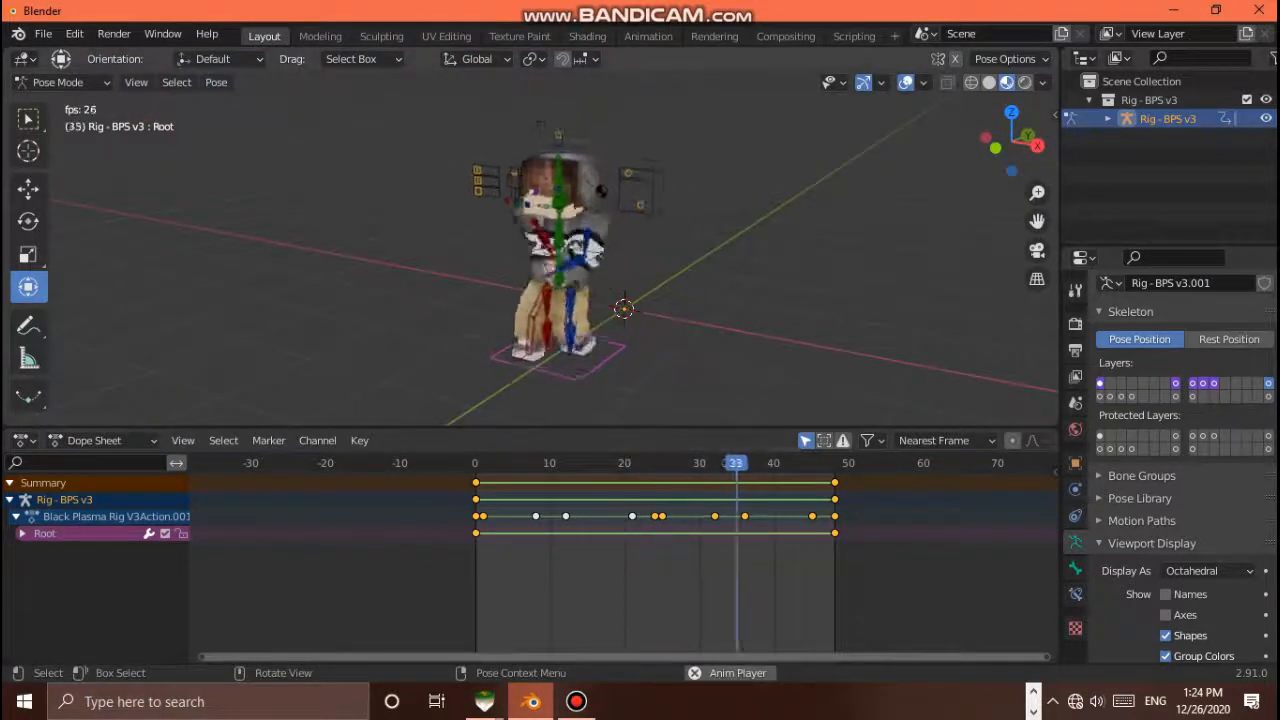
scroll(530, 260, down, 2)
scroll(590, 270, up, 2)
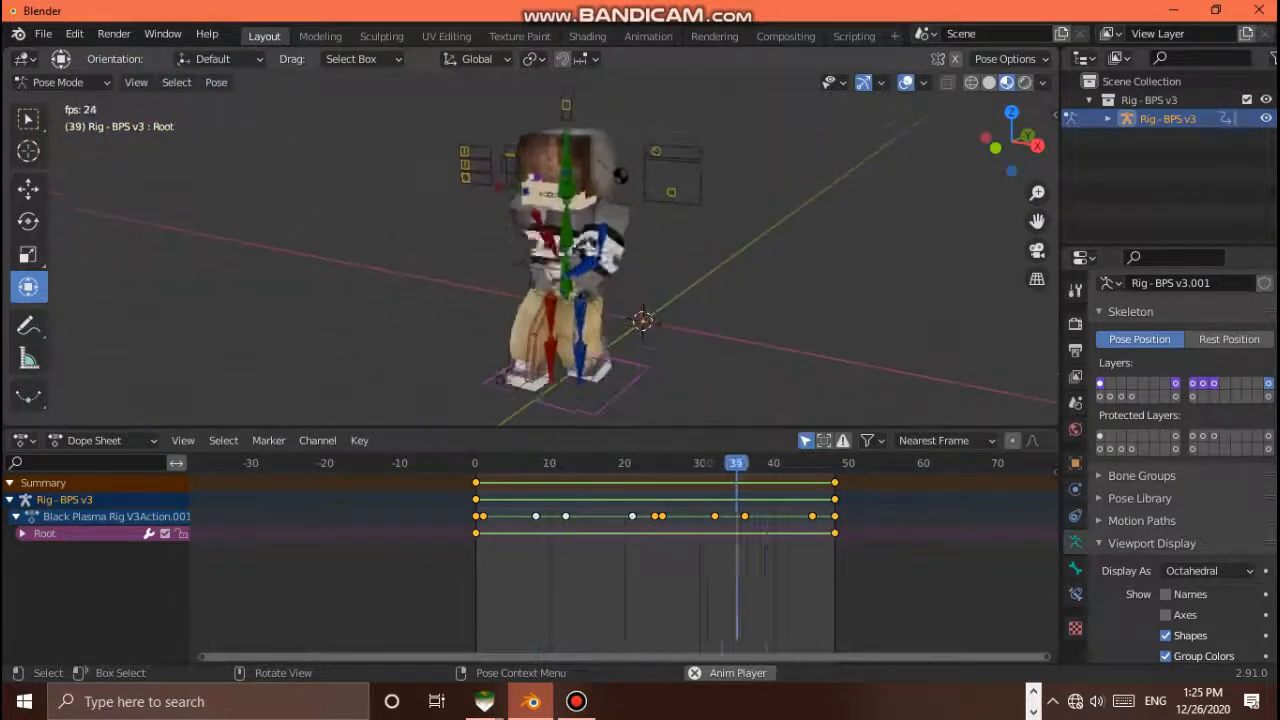
Examine the playing walk cycle from near and far, and enlarge the 3D viewport by shrinking the Dope Sheet
scroll(600, 270, down, 2)
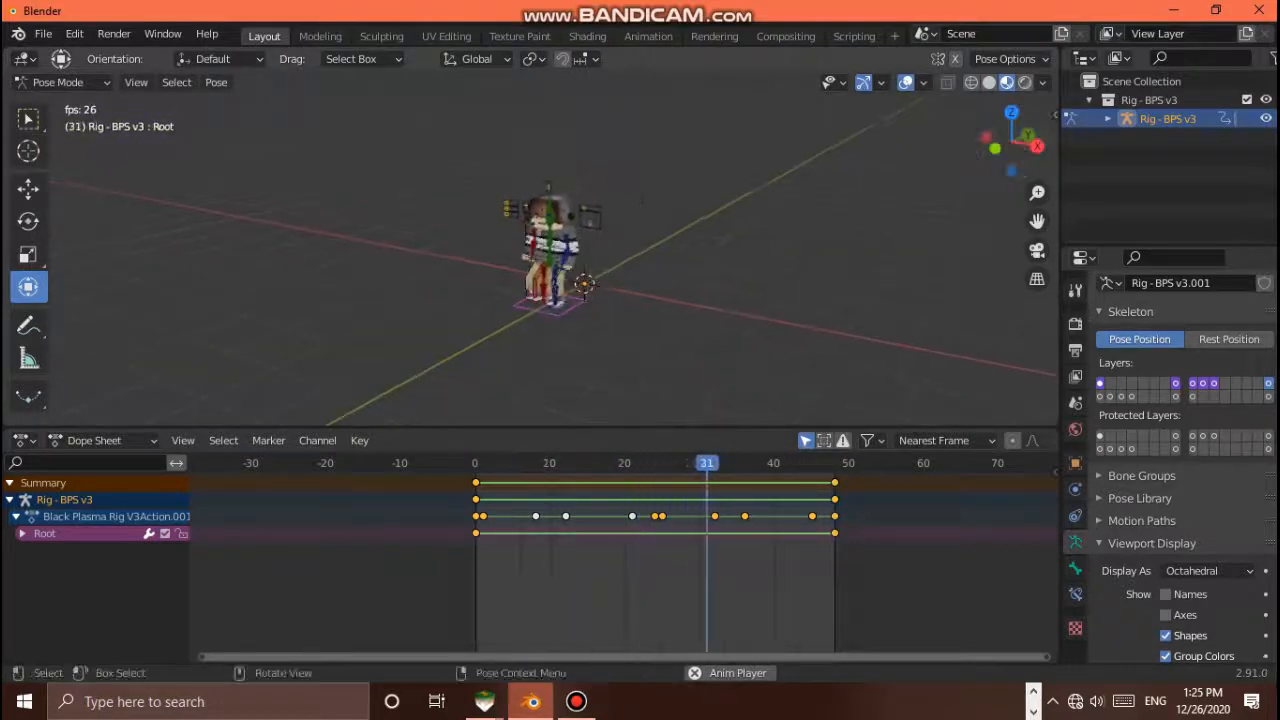
scroll(562, 240, up, 3)
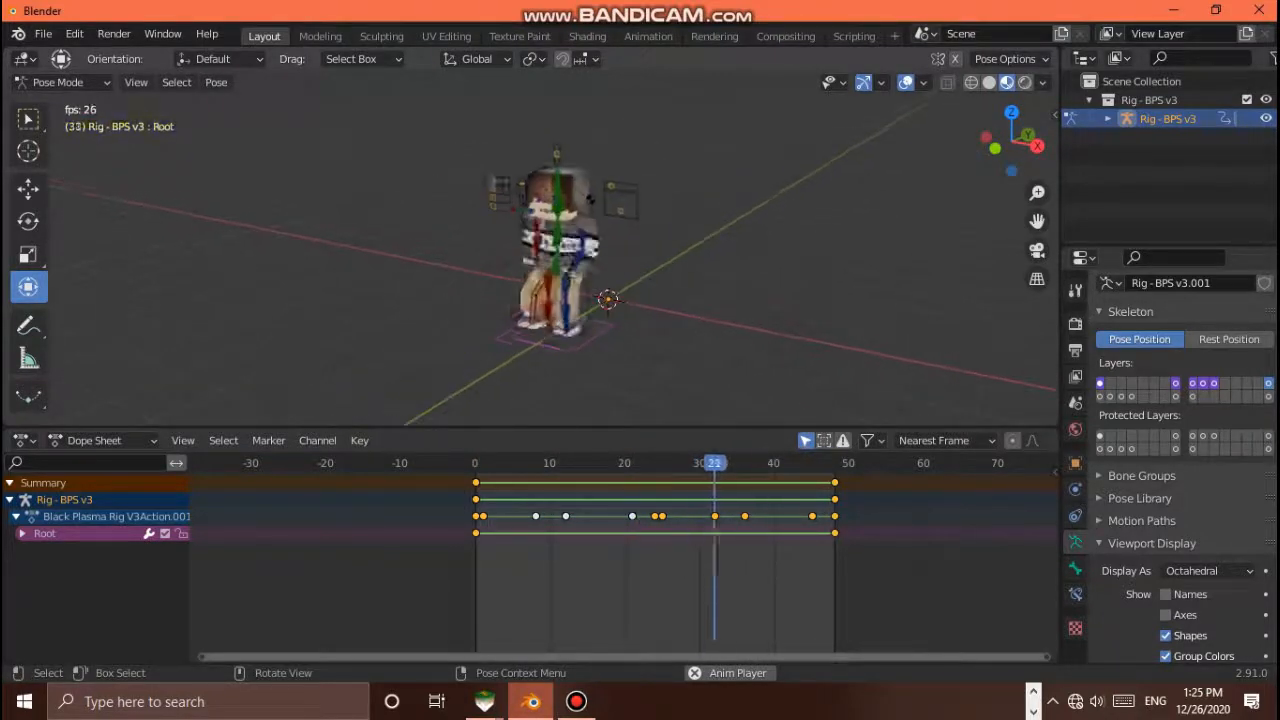
scroll(562, 240, up, 3)
scroll(562, 240, down, 2)
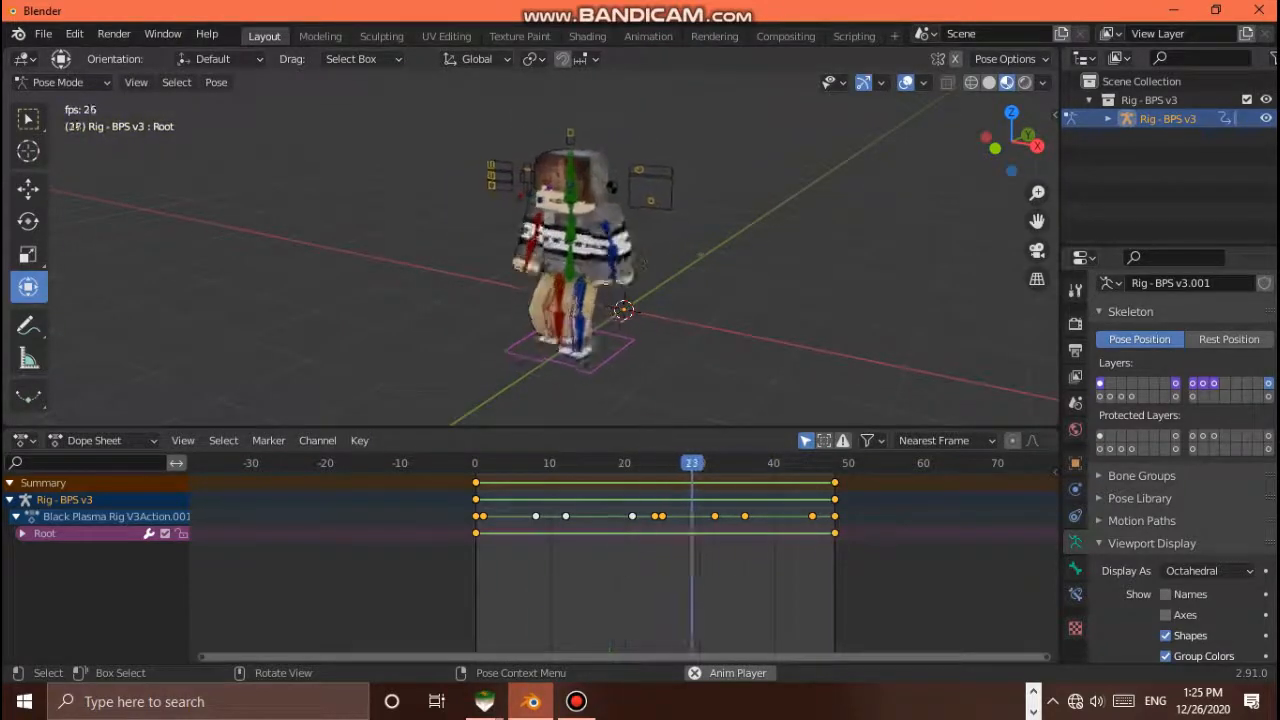
drag(630, 428, 626, 518)
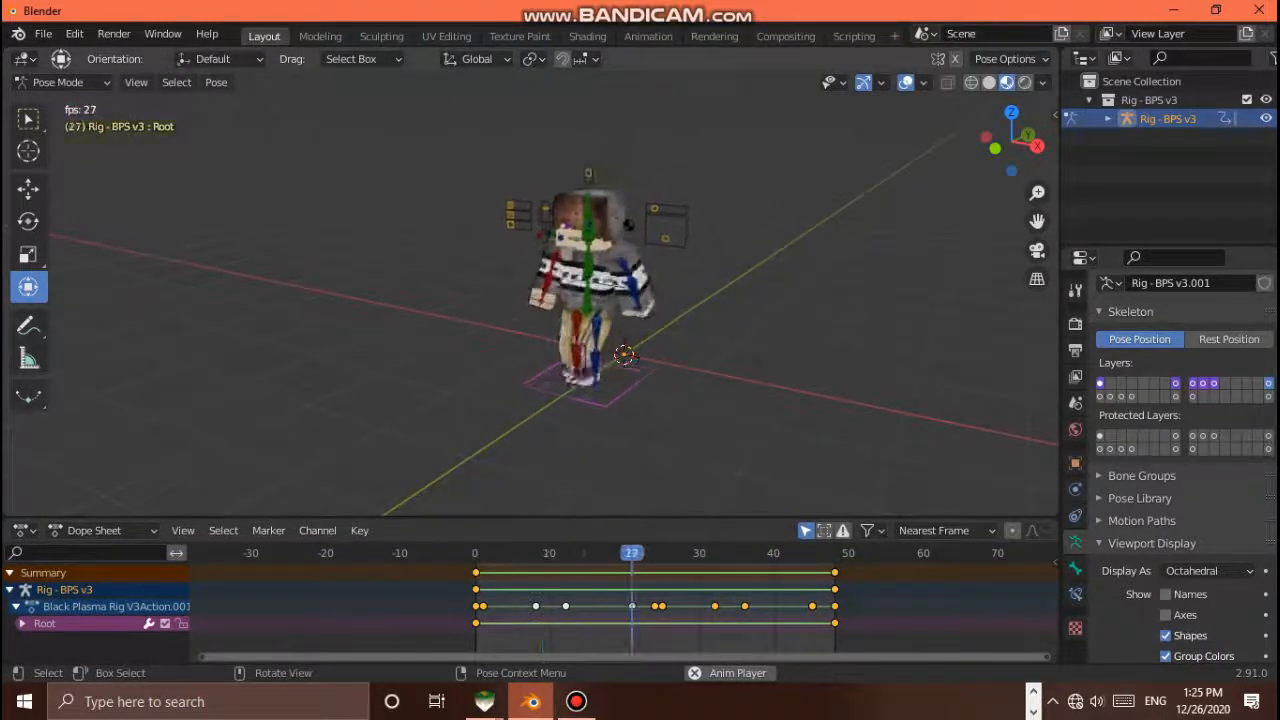
Examine the looping walk from frontal and three-quarter angles, both close up and from a distance, and stop the playback
mouse_move(622, 352)
middle_down()
mouse_move(611, 362)
mouse_move(624, 351)
middle_up()
drag(1011, 141, 1013, 141)
scroll(600, 290, down, 2)
scroll(600, 290, up, 4)
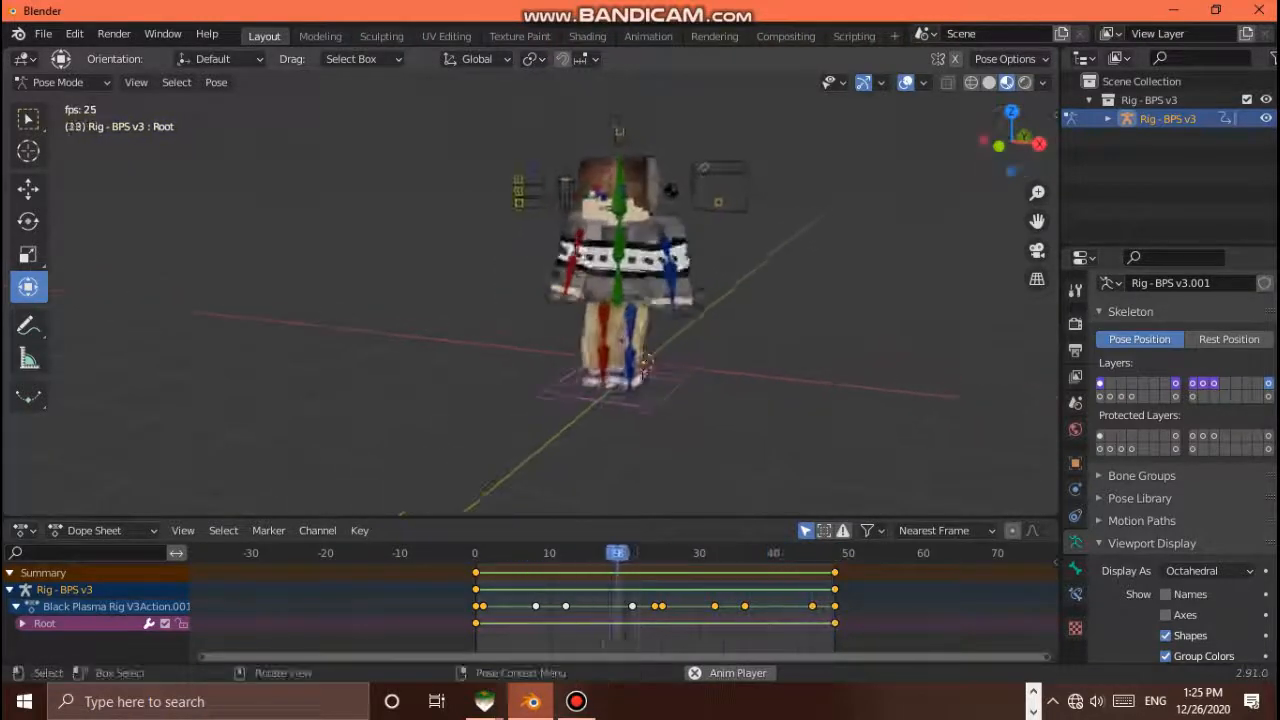
scroll(600, 290, down, 4)
scroll(600, 290, up, 5)
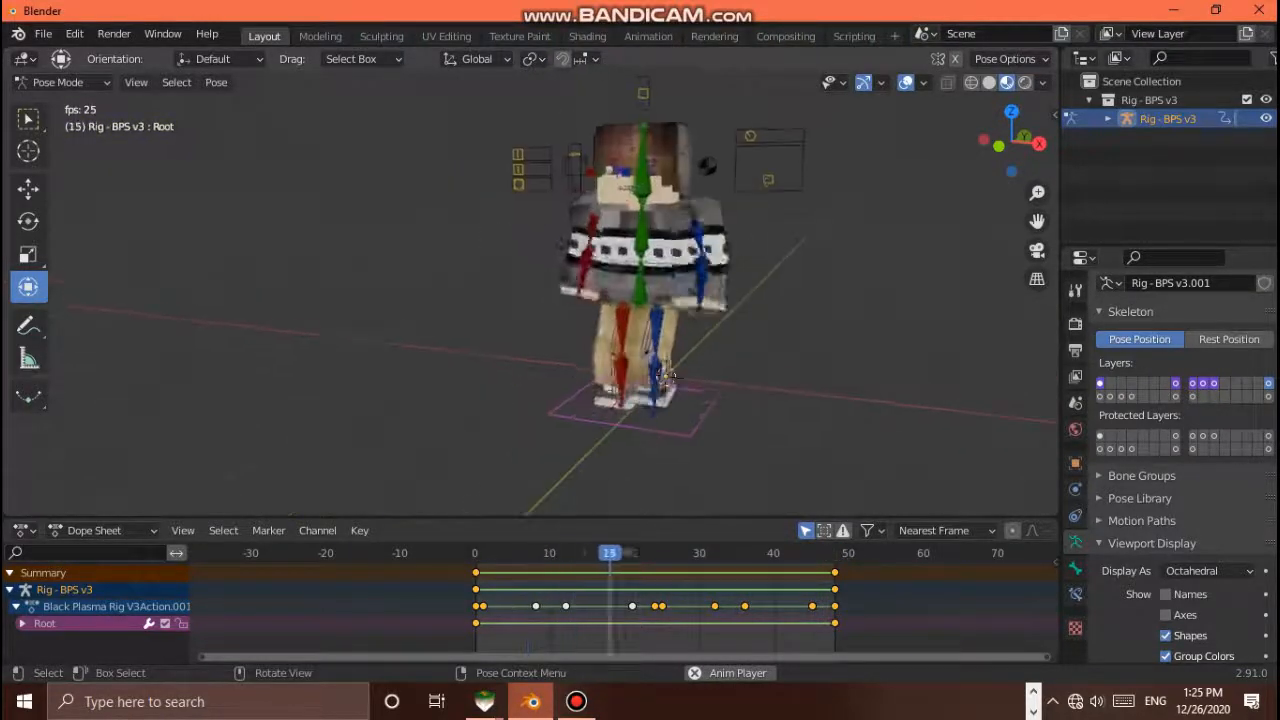
scroll(600, 290, down, 1)
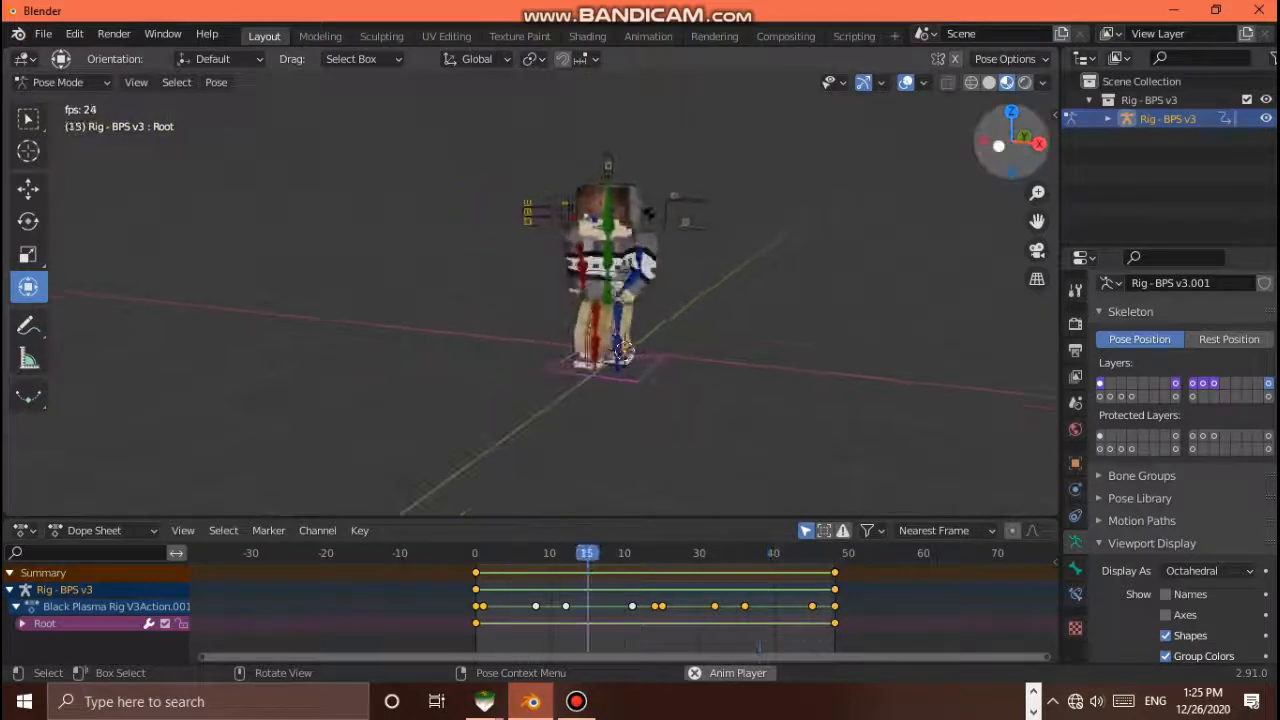
mouse_move(1011, 141)
mouse_down()
mouse_move(901, 152)
mouse_move(991, 147)
mouse_up()
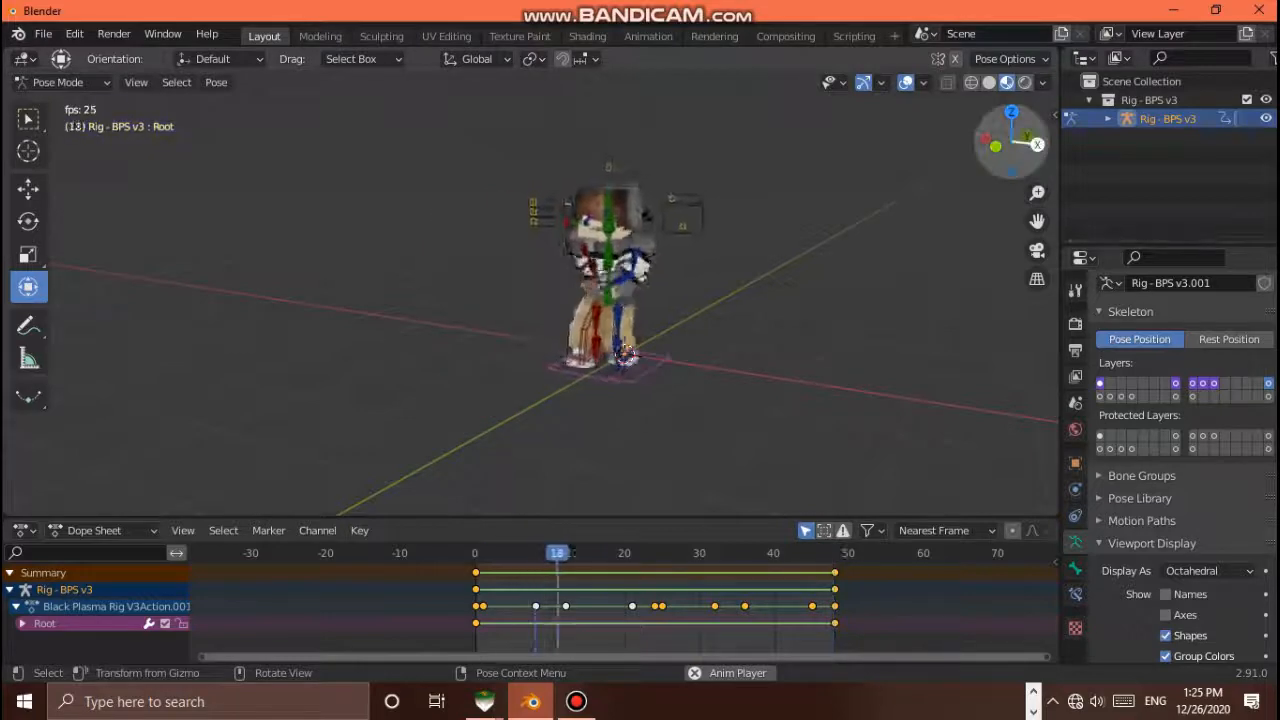
drag(1011, 141, 1075, 138)
scroll(570, 300, down, 4)
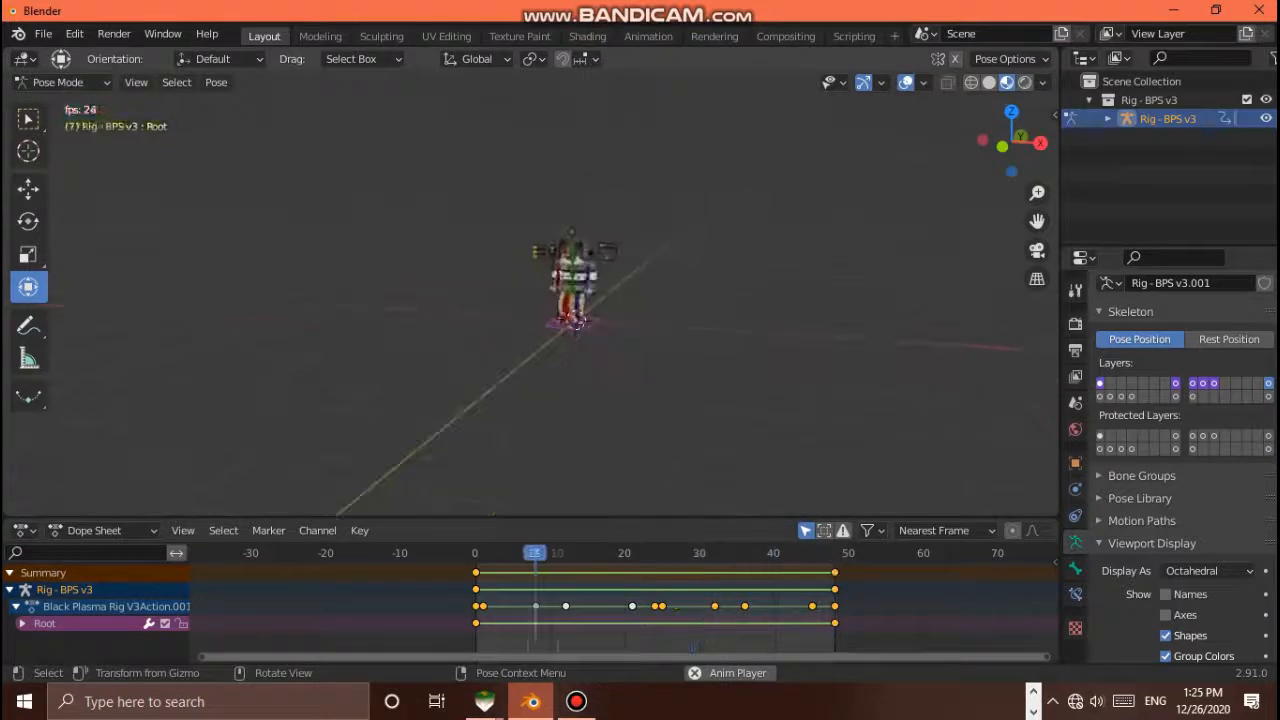
scroll(570, 300, up, 2)
scroll(570, 300, up, 3)
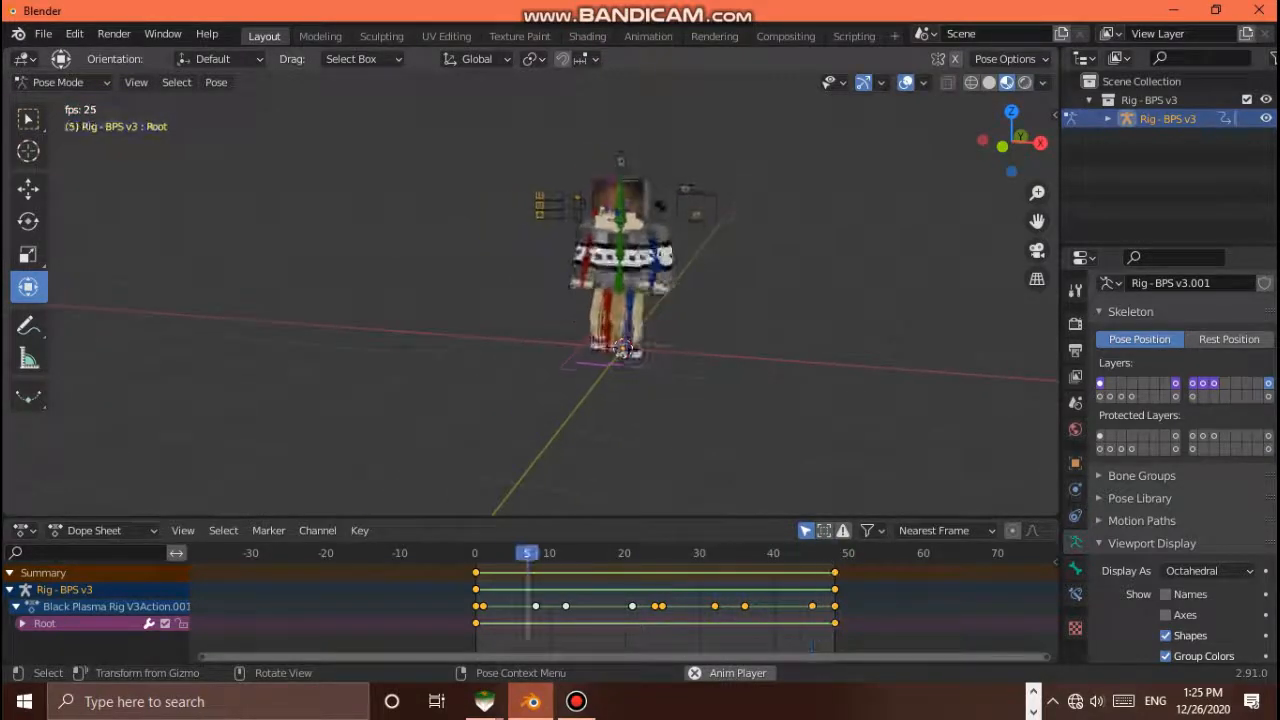
scroll(570, 300, up, 2)
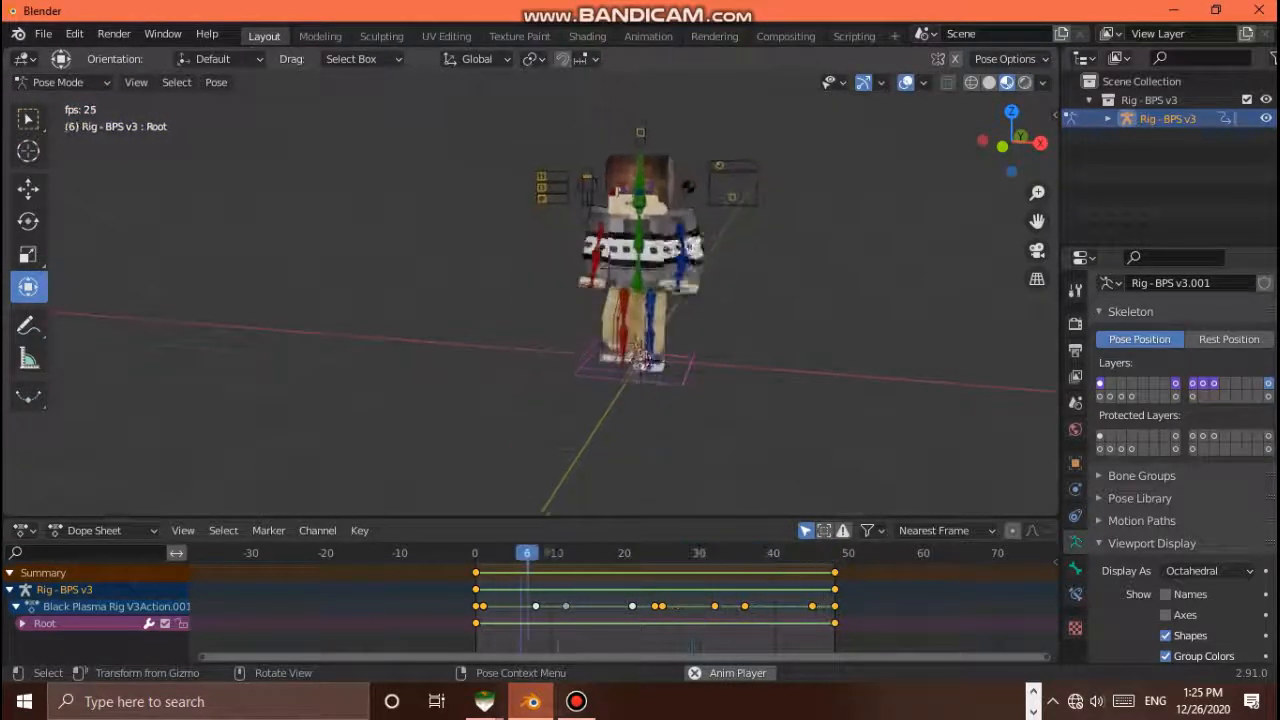
scroll(600, 300, down, 4)
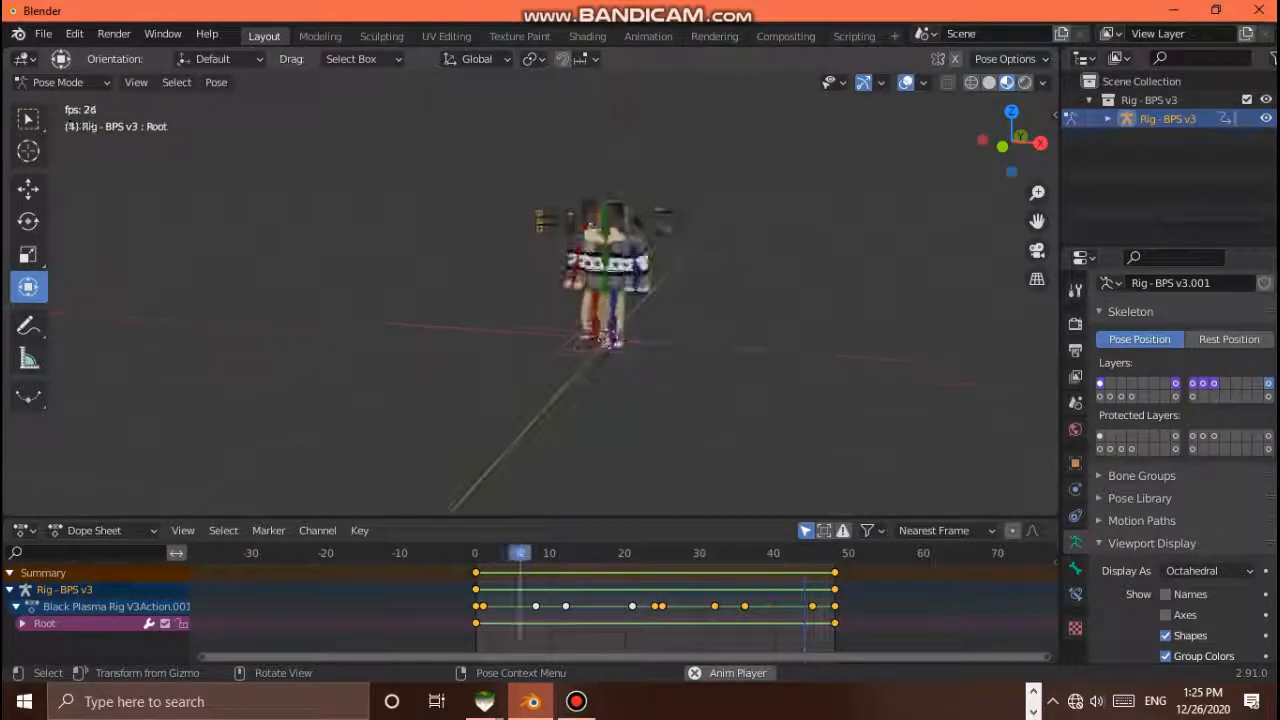
scroll(645, 355, up, 3)
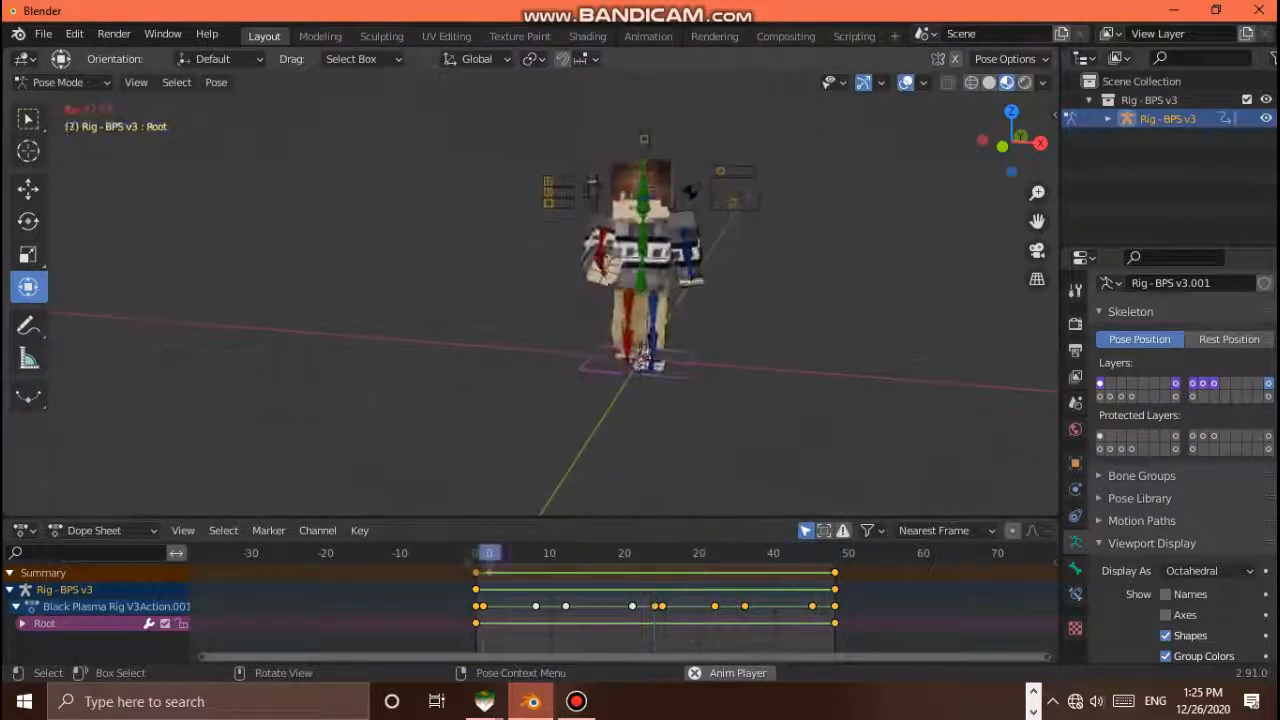
key(space)
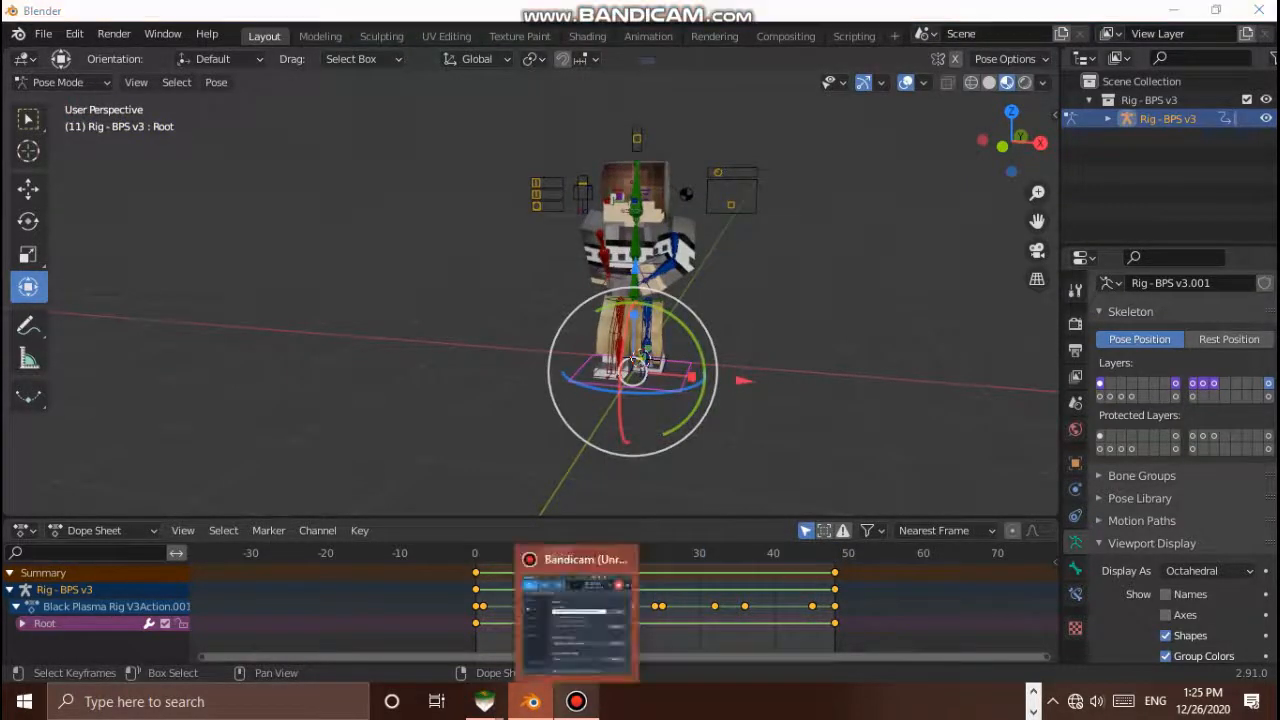